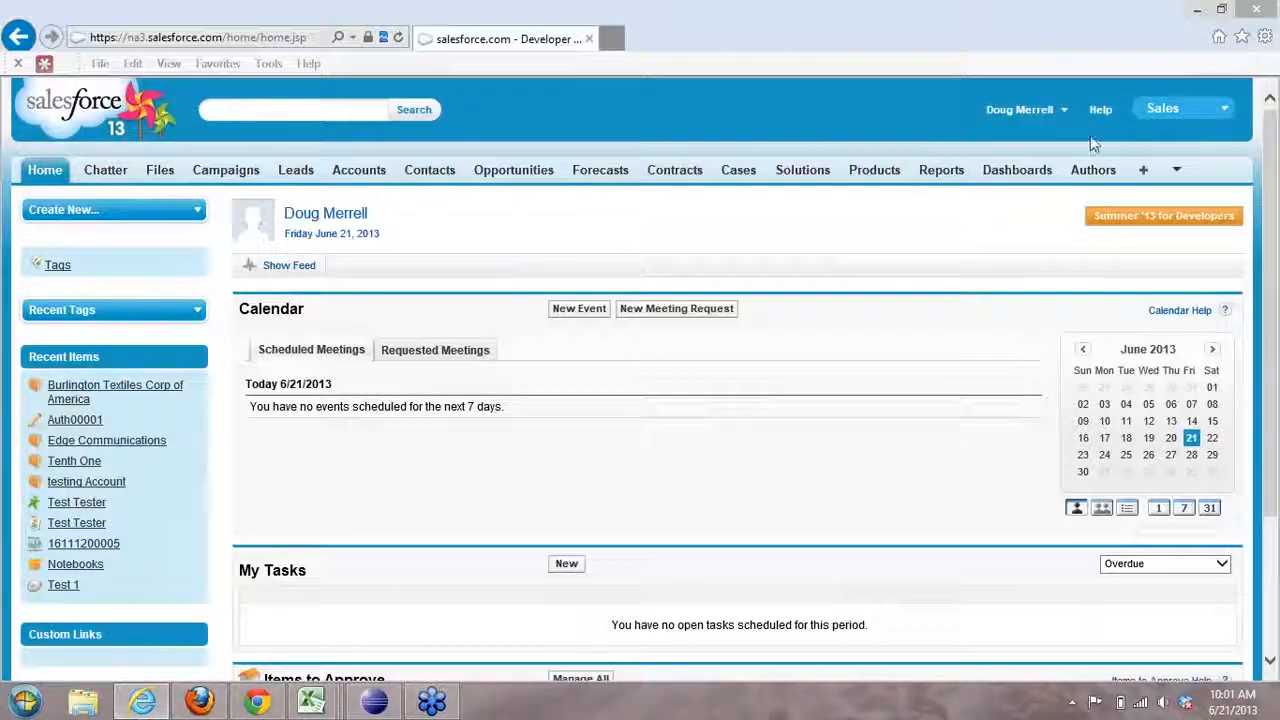
# Step: Open the Account object's field definitions in the setup area's customization settings
pyautogui.click(1066, 112)
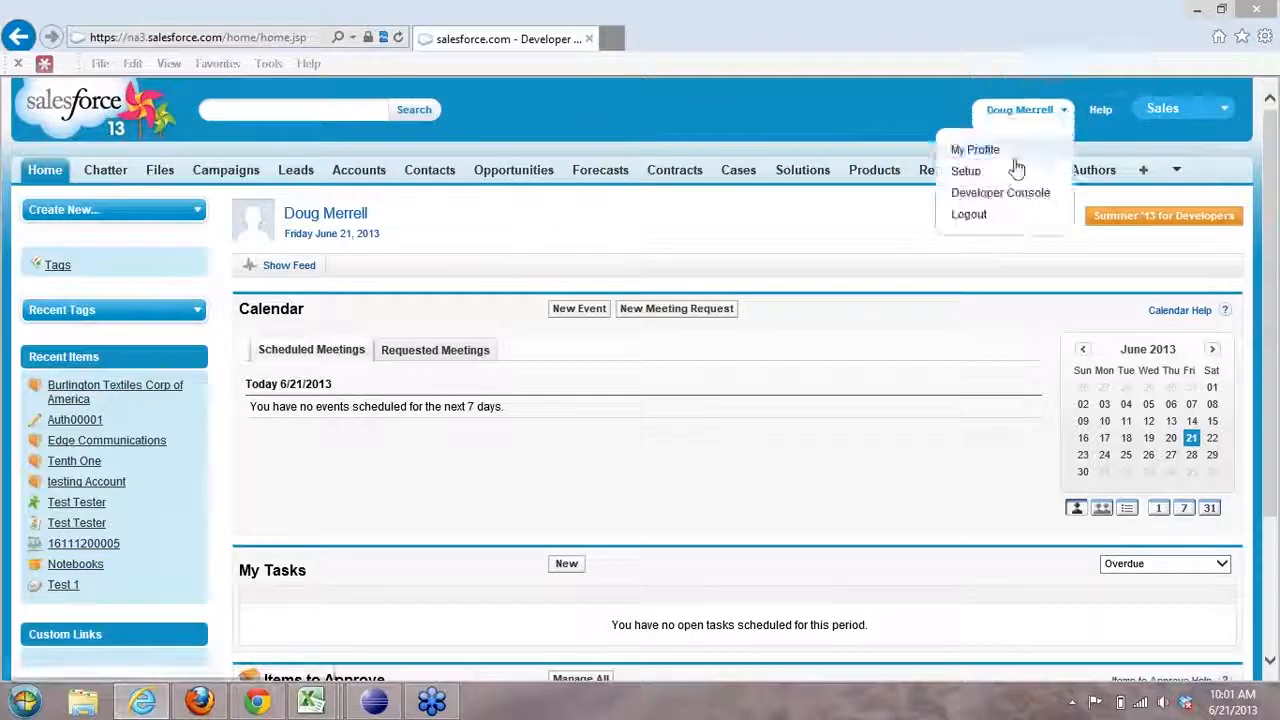
pyautogui.click(970, 174)
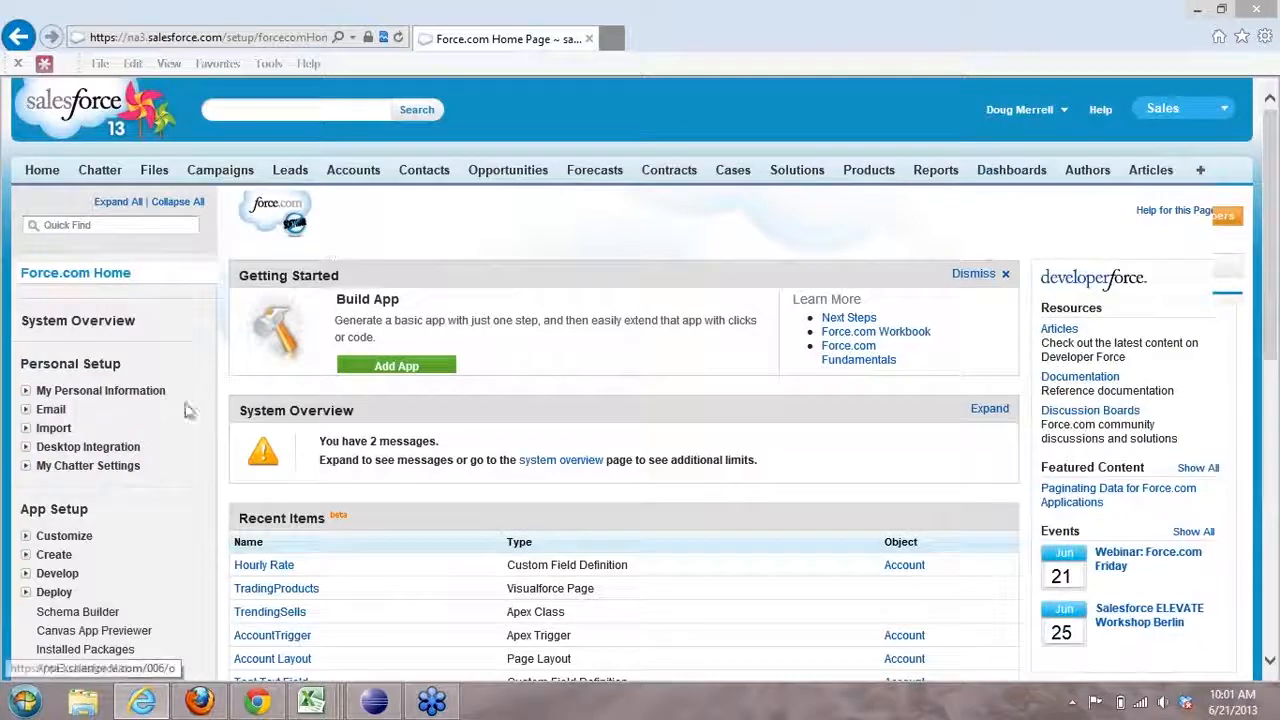
pyautogui.click(26, 536)
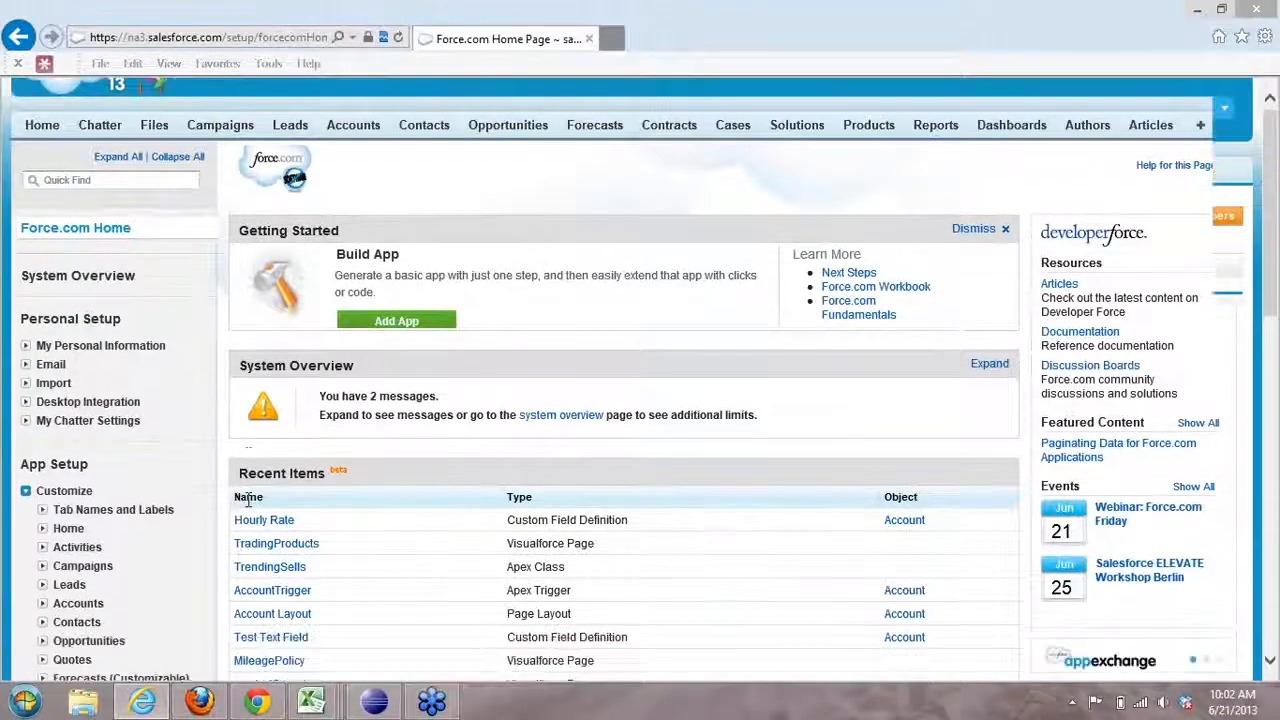
pyautogui.scroll(-4, 47, 513)
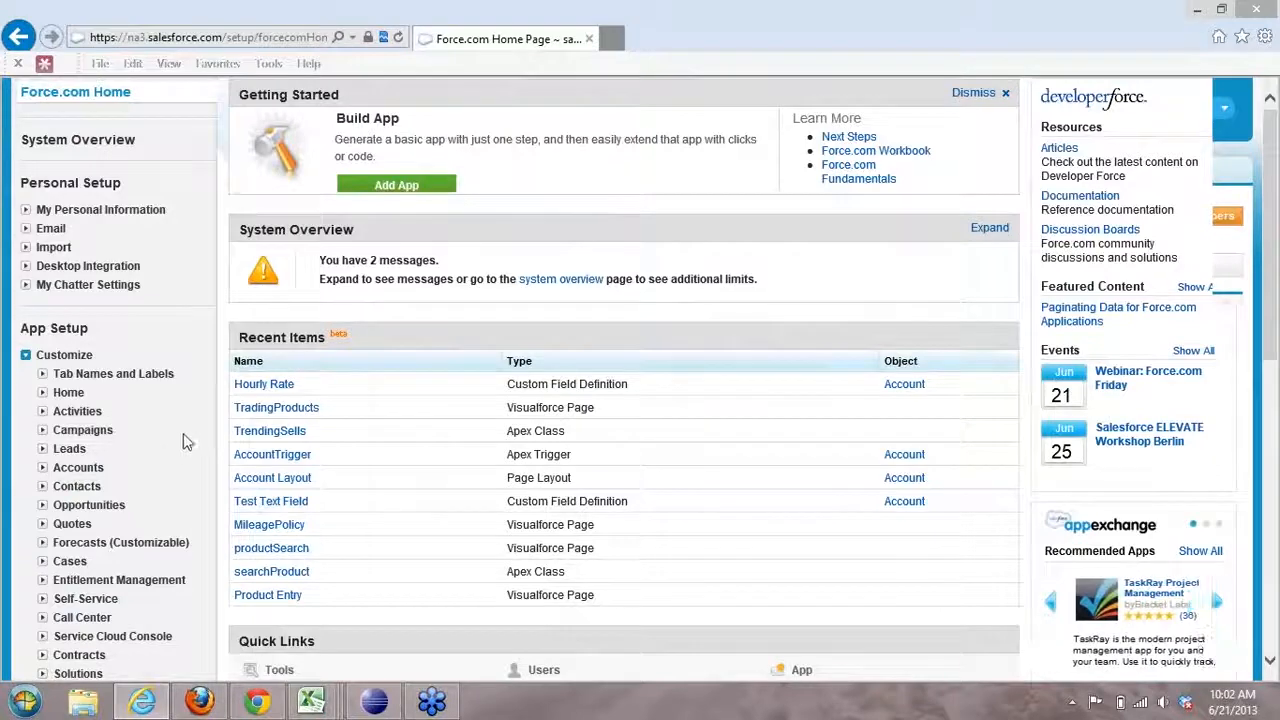
pyautogui.click(42, 467)
pyautogui.click(85, 488)
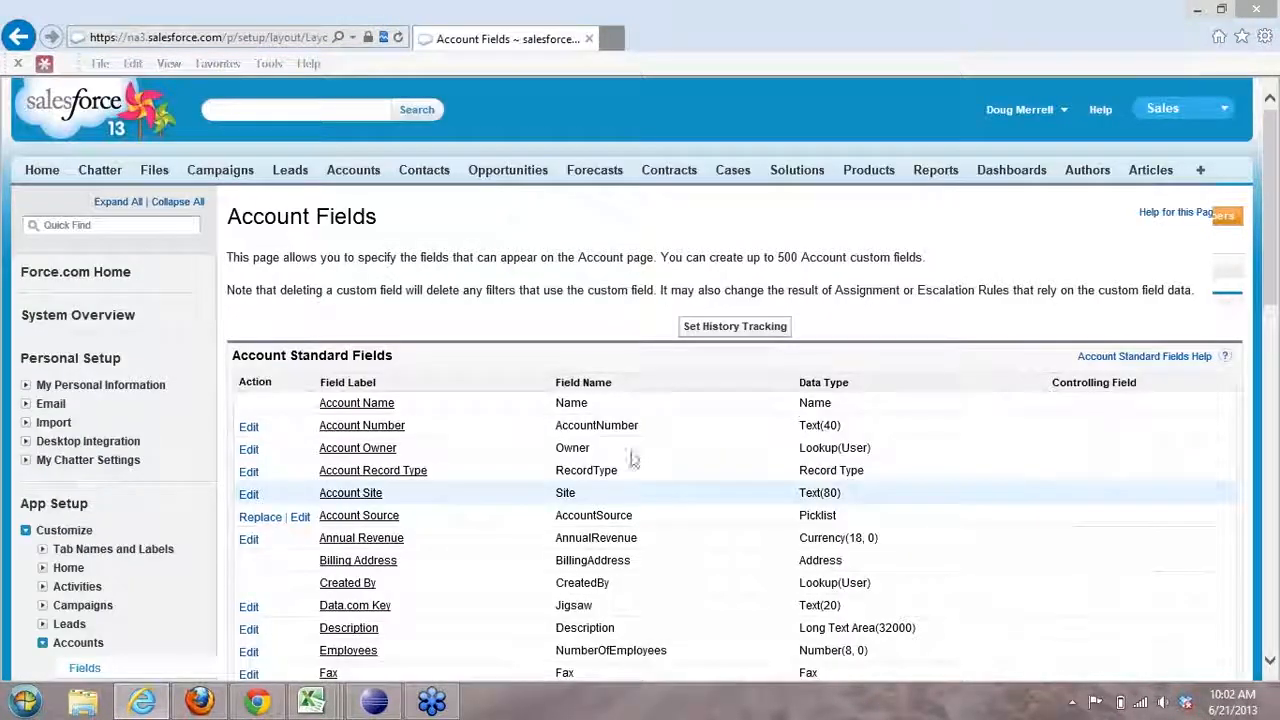
# Step: Look through the Account object's standard fields and its custom fields and relationships
pyautogui.scroll(-3, 658, 446)
pyautogui.scroll(-6, 655, 445)
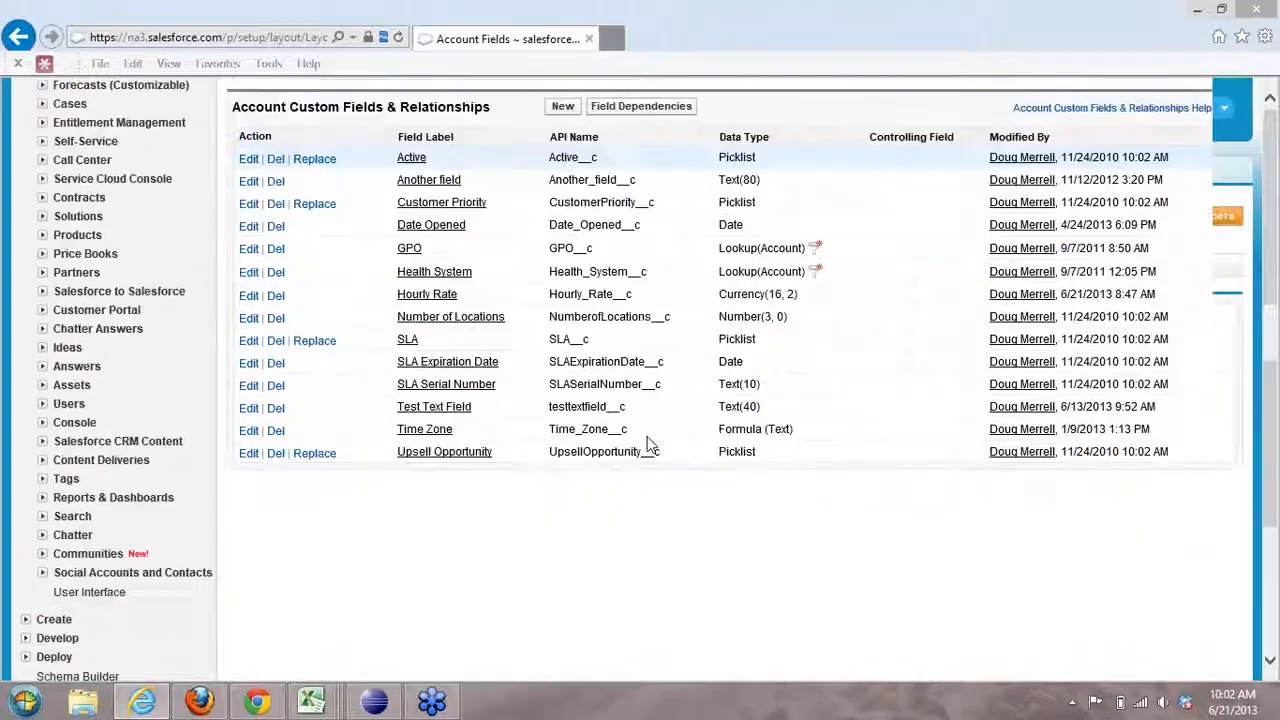
pyautogui.scroll(5, 650, 444)
pyautogui.scroll(3, 647, 444)
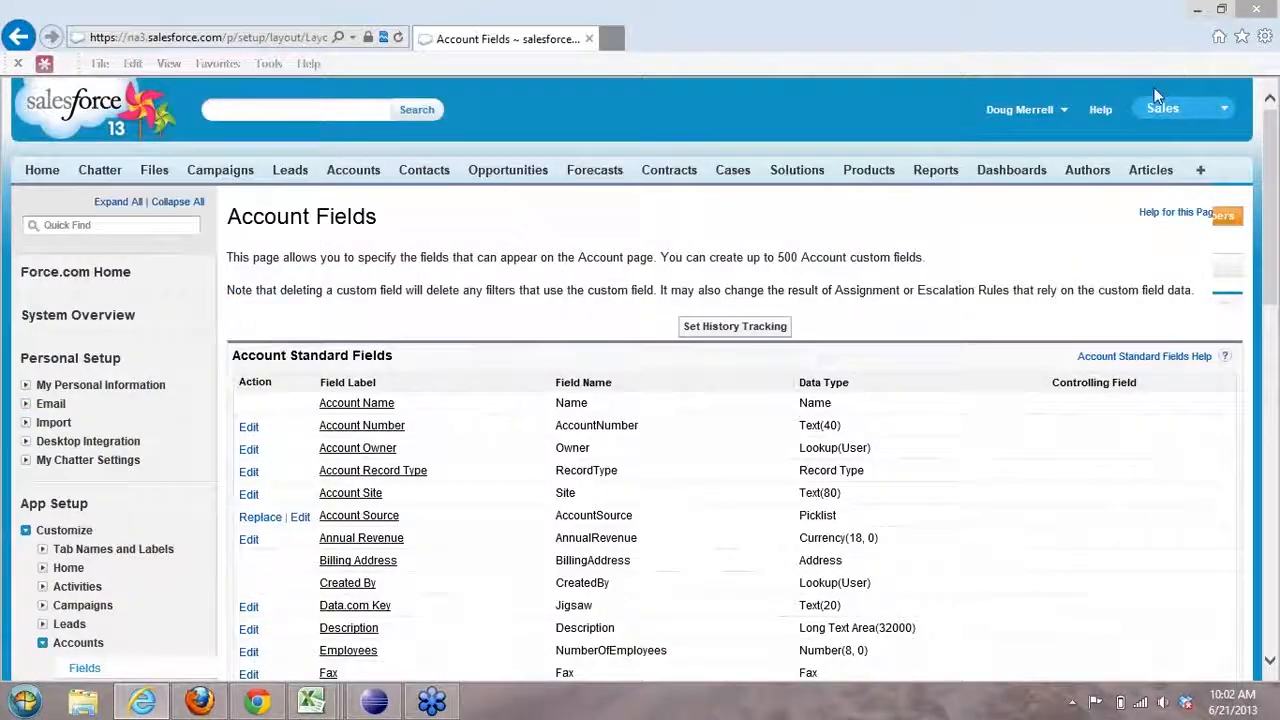
pyautogui.click(1020, 109)
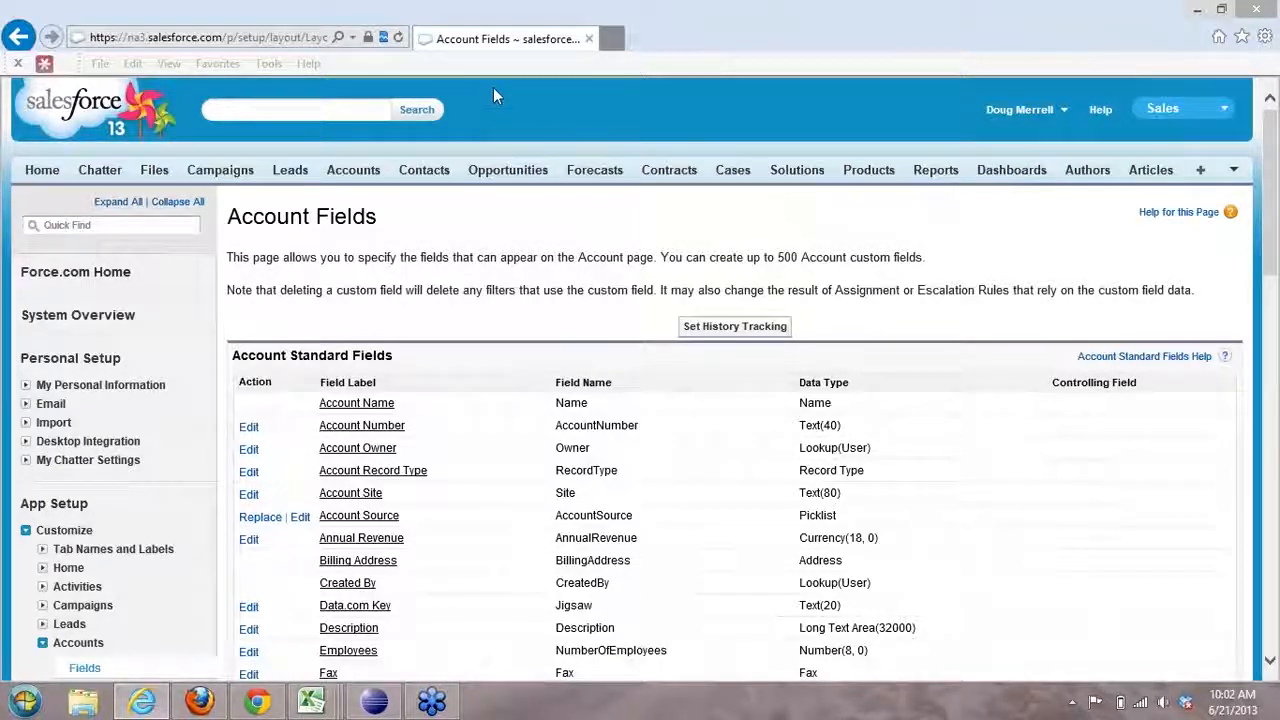
# Step: Open the author record Auth00001 and examine its details and its link to related articles
pyautogui.click(1087, 172)
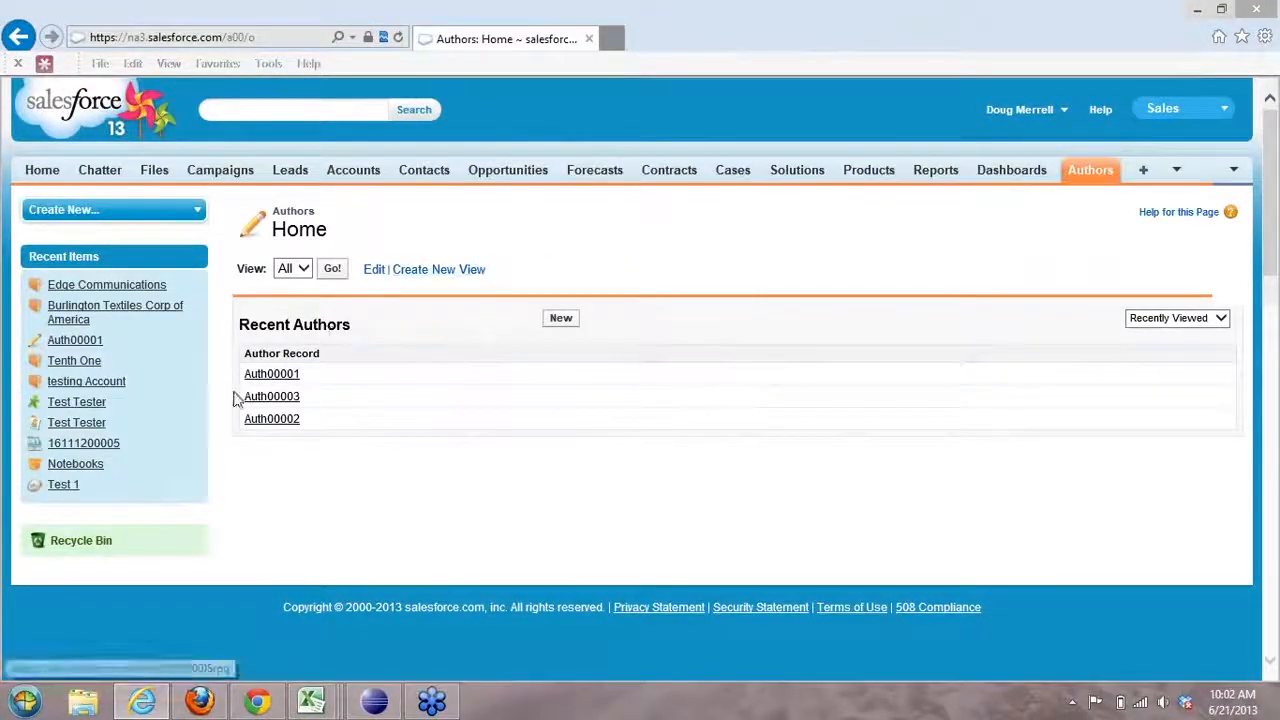
pyautogui.click(263, 376)
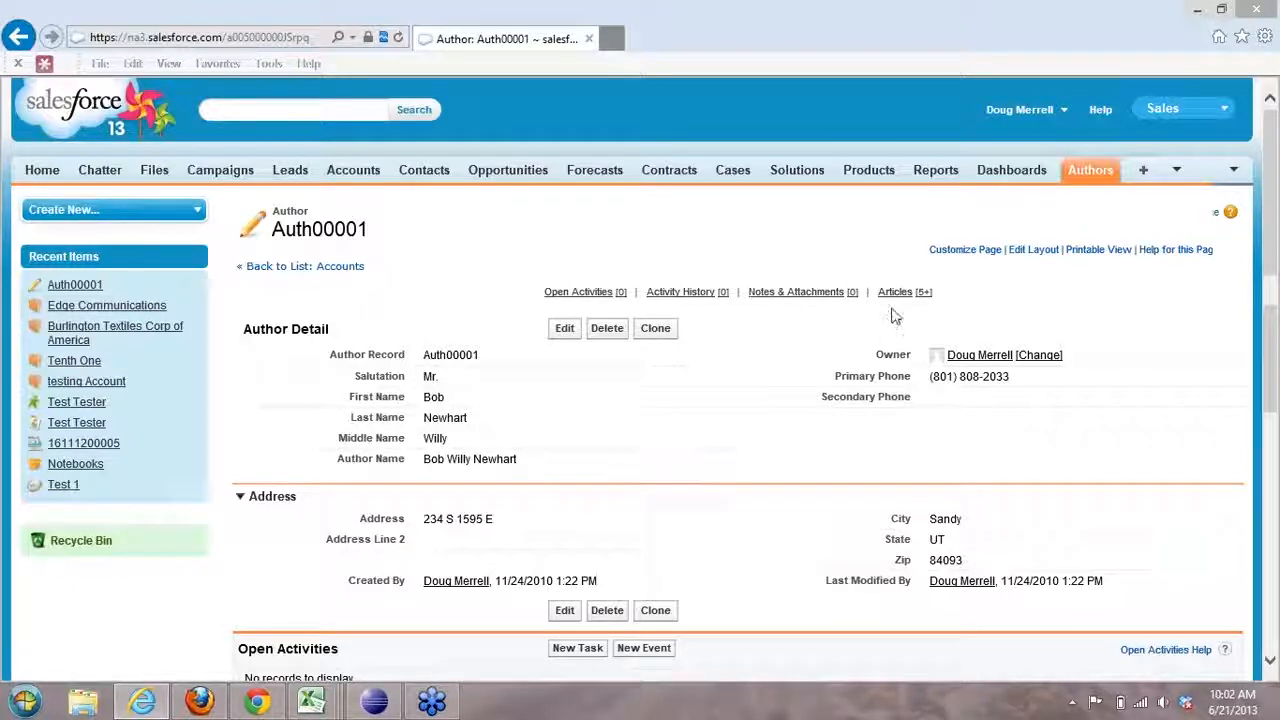
pyautogui.moveTo(900, 303)
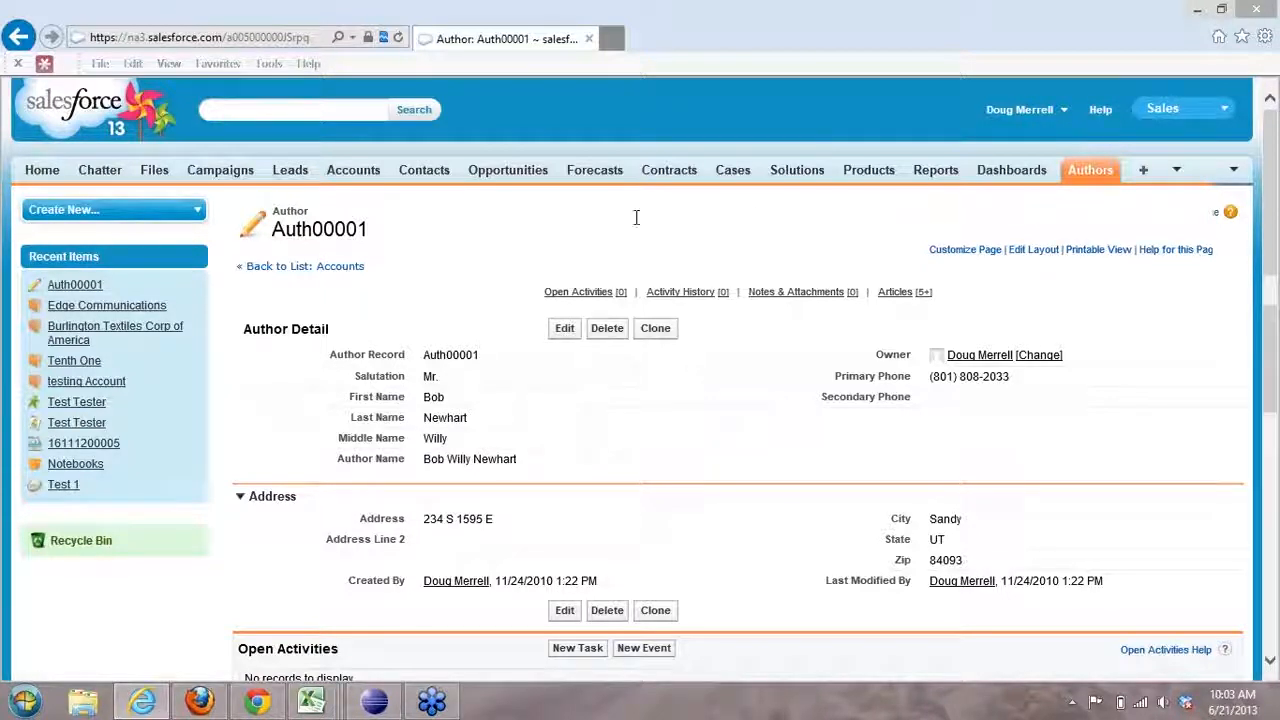
# Step: Open the Edge Communications account and examine its related lists and account details
pyautogui.click(370, 169)
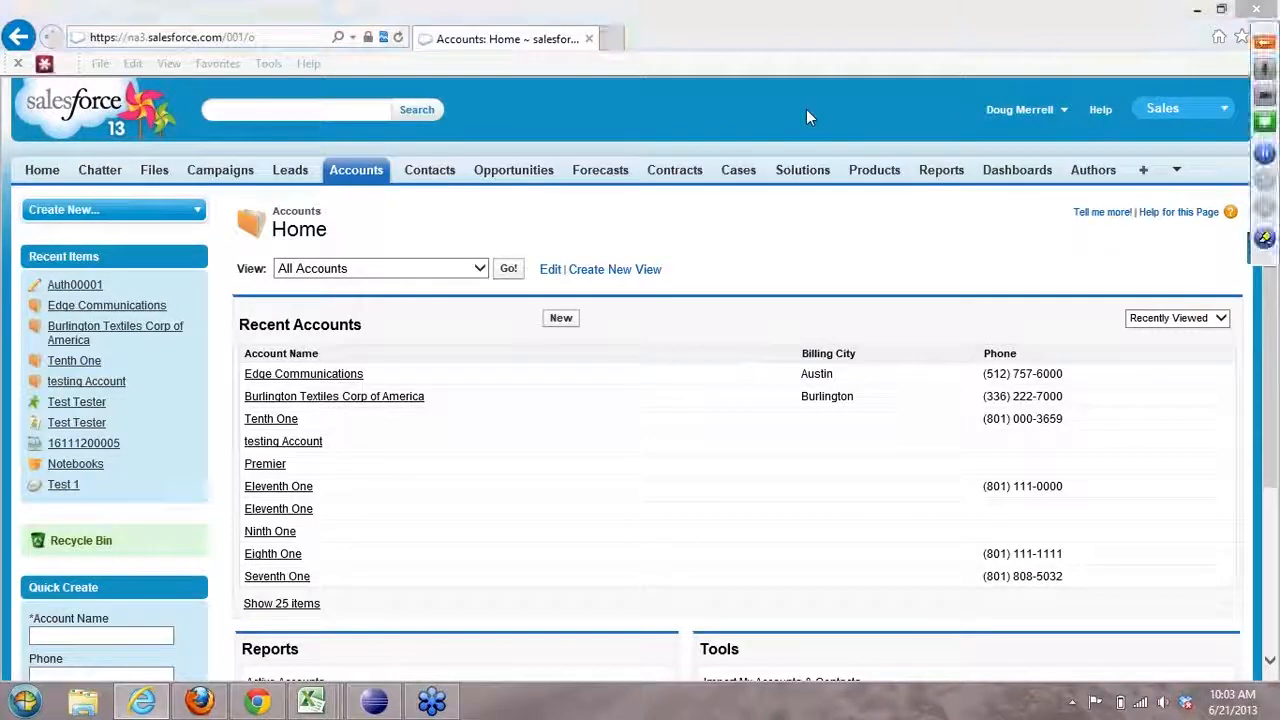
pyautogui.click(310, 376)
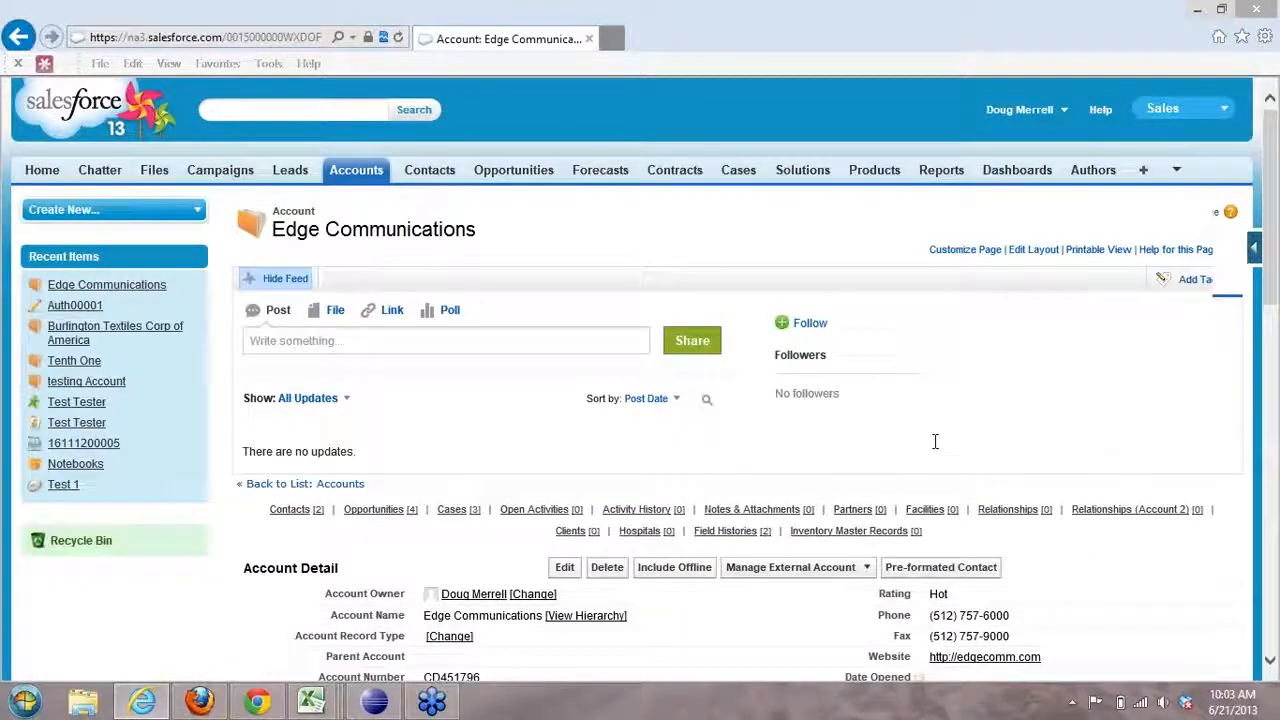
pyautogui.scroll(-3, 1000, 453)
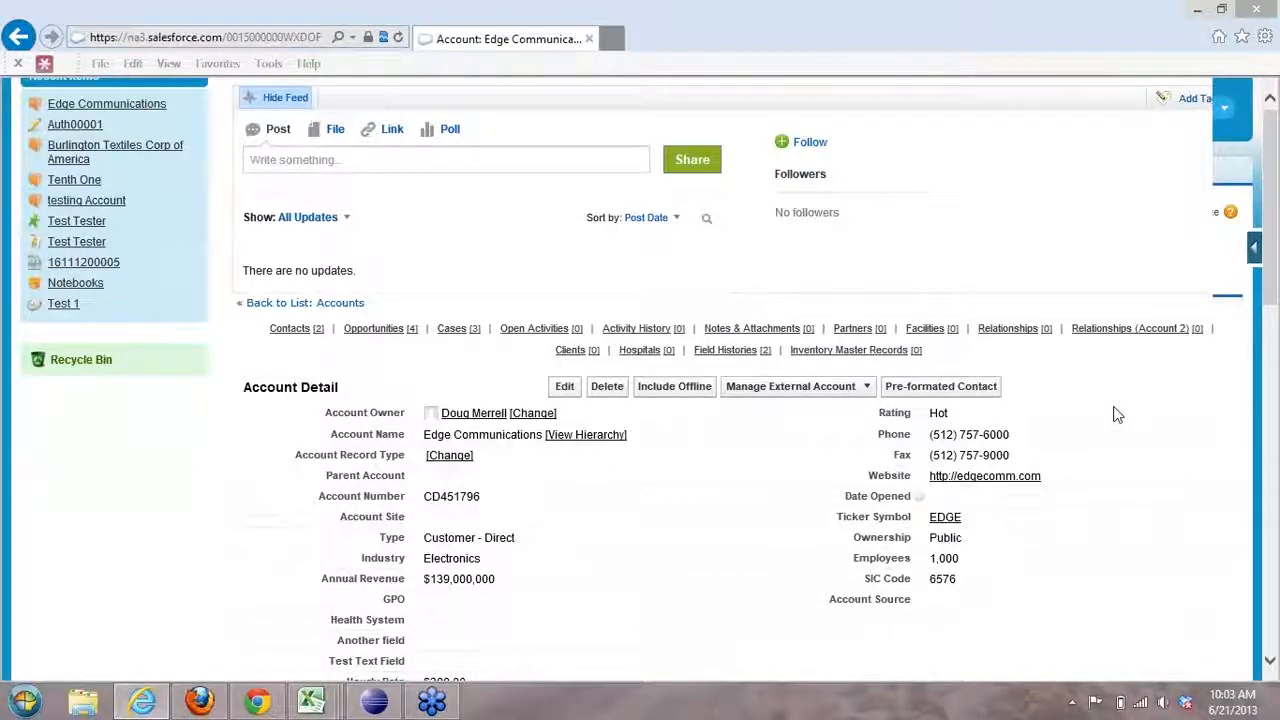
pyautogui.scroll(3, 1100, 415)
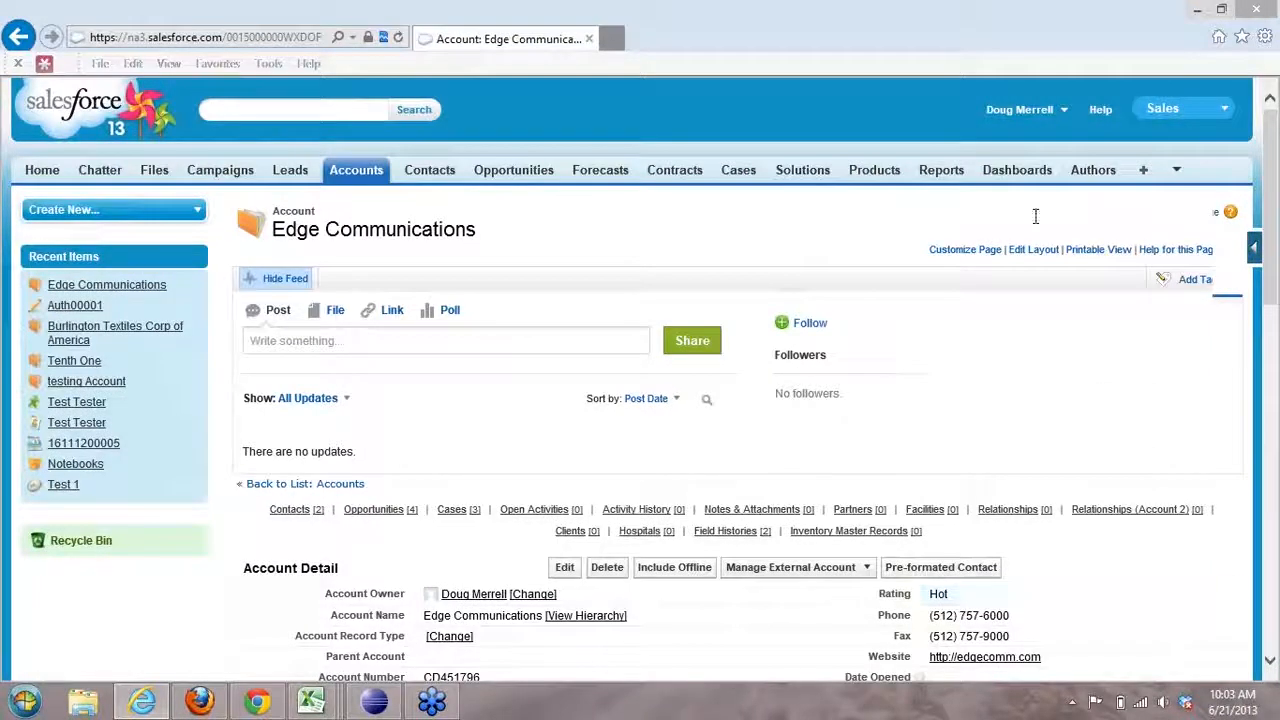
# Step: Open the Custom Objects list in the setup area and look over the existing objects
pyautogui.click(1065, 112)
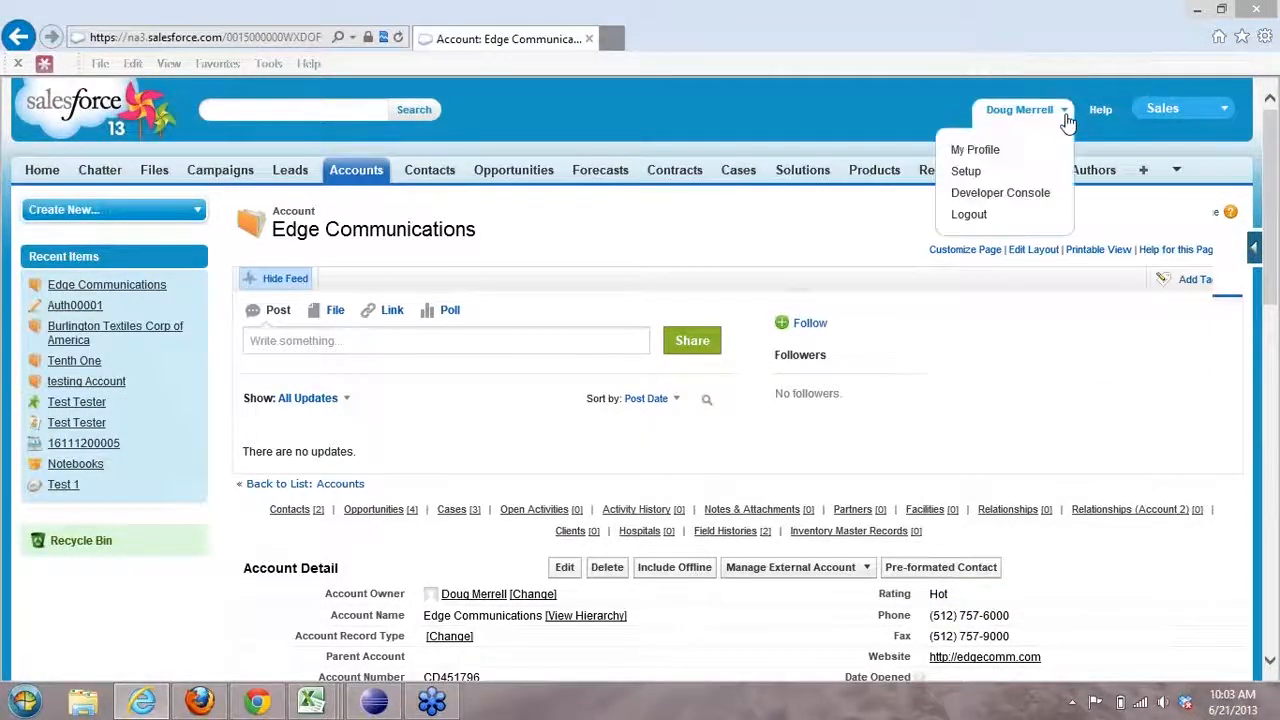
pyautogui.click(965, 175)
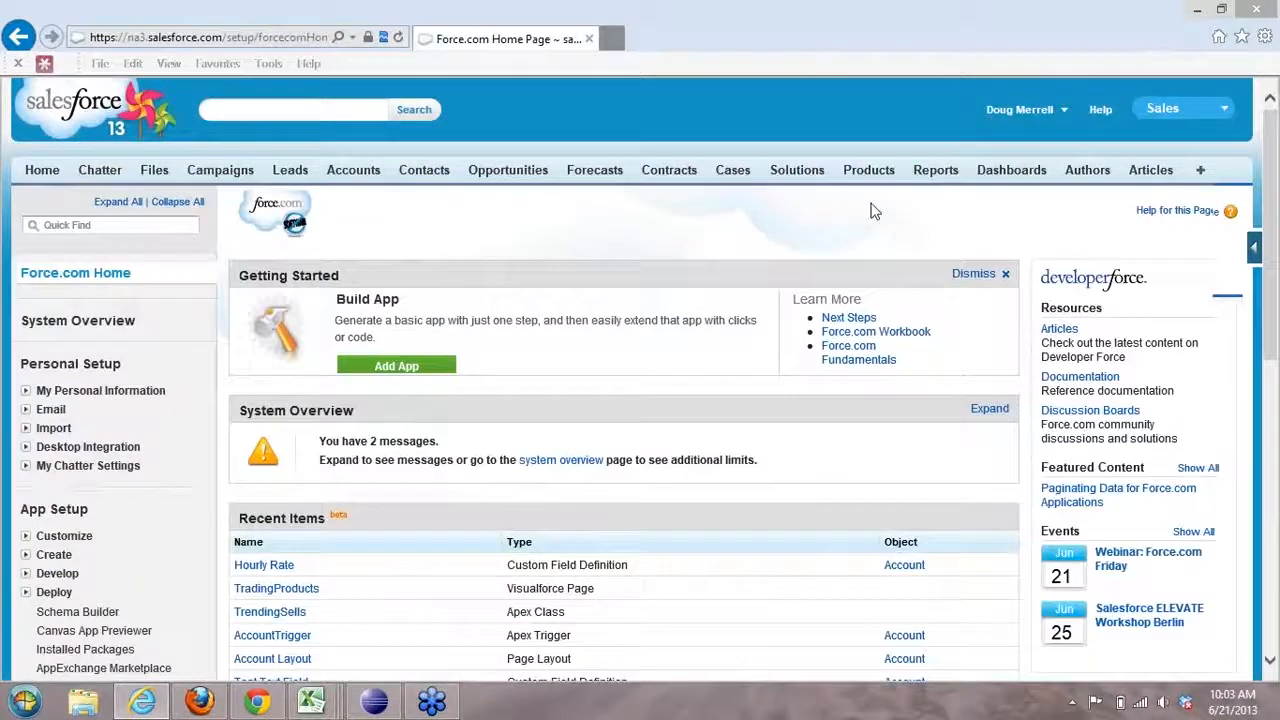
pyautogui.scroll(-2, 173, 427)
pyautogui.scroll(-3, 175, 425)
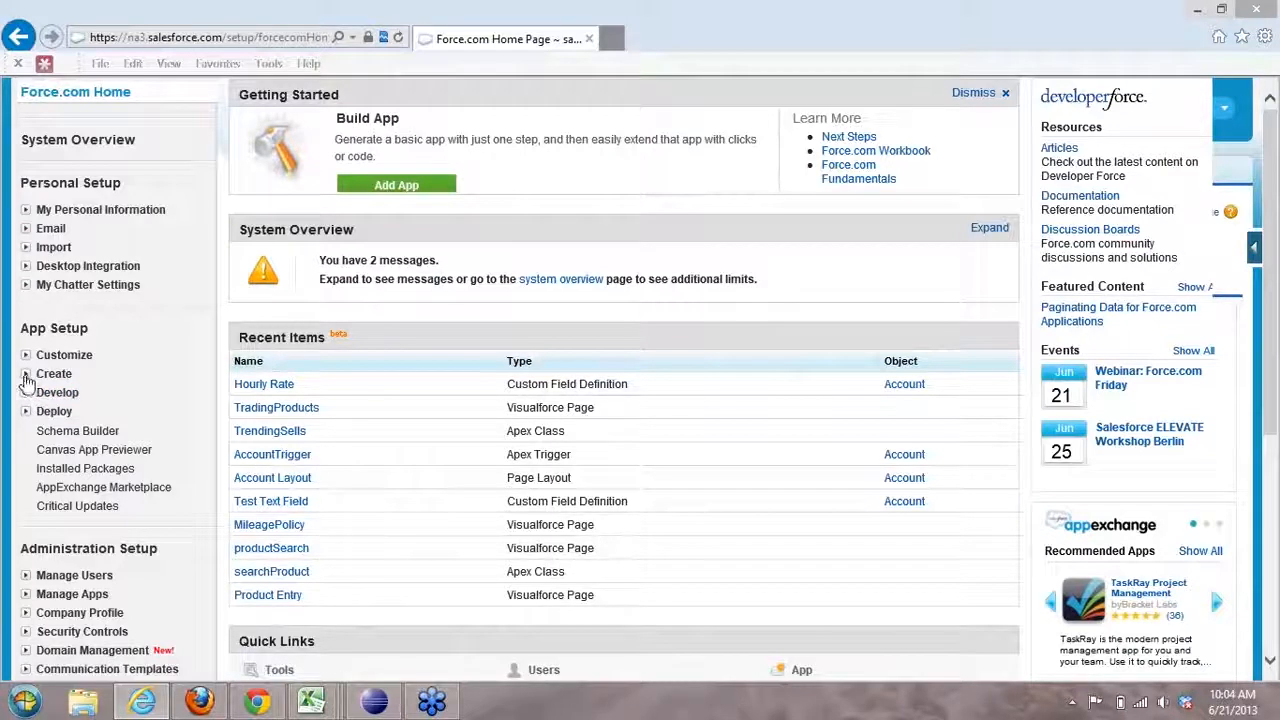
pyautogui.click(27, 375)
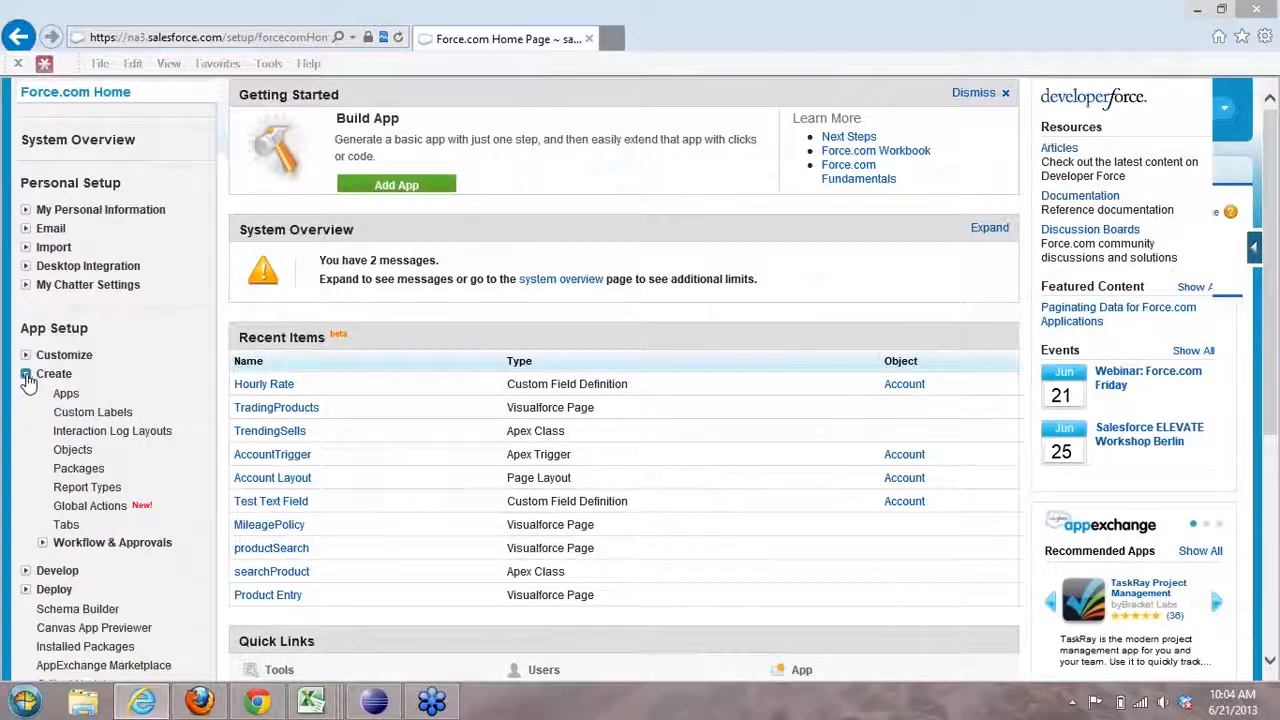
pyautogui.click(73, 450)
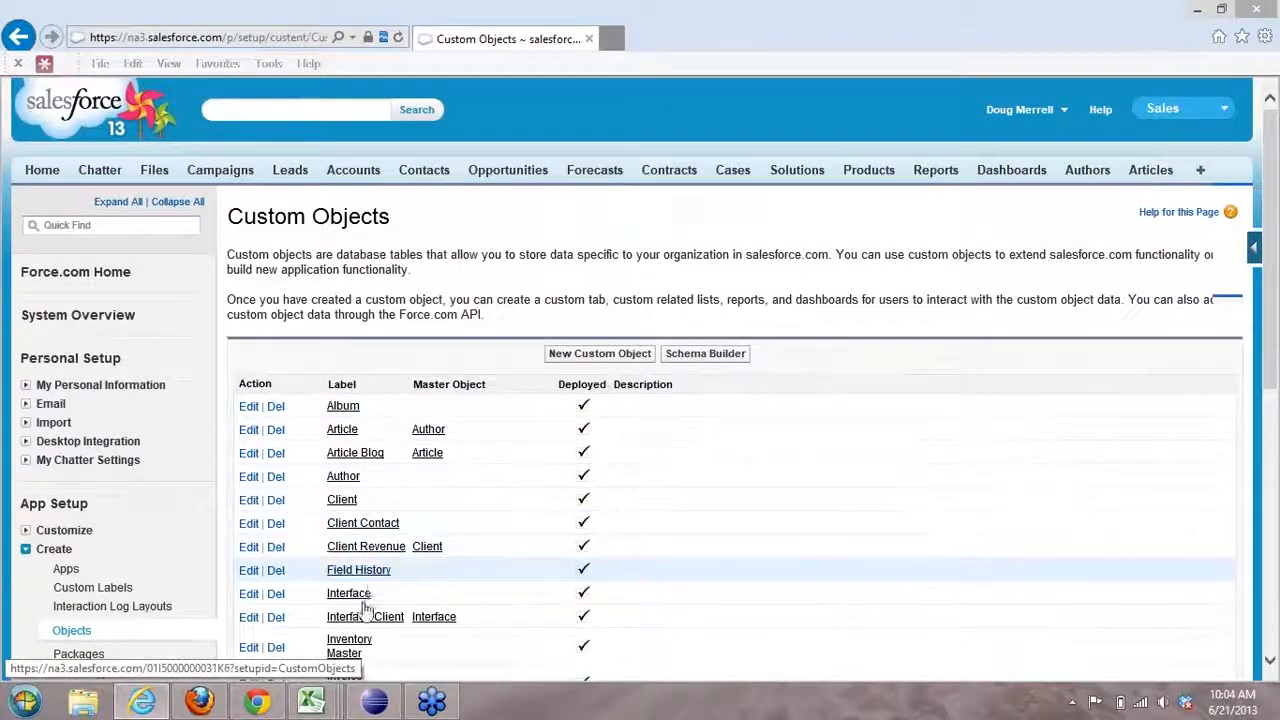
pyautogui.scroll(-3, 363, 610)
pyautogui.scroll(3, 363, 614)
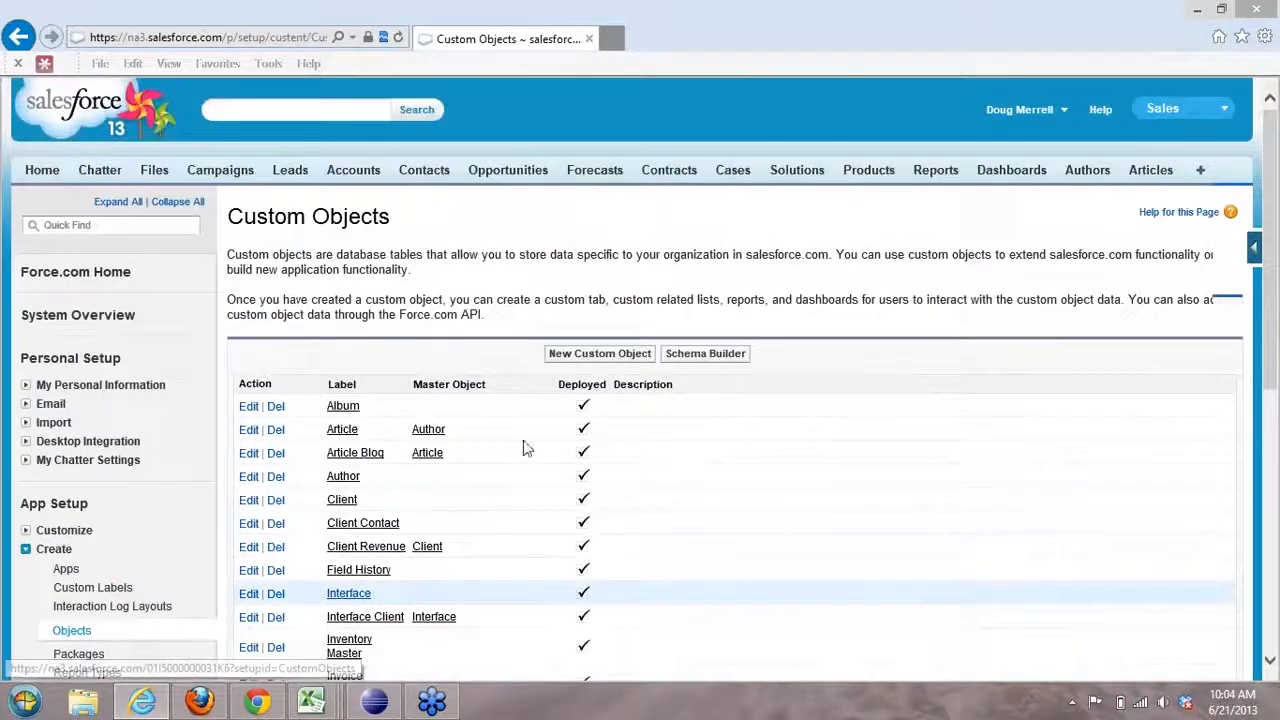
# Step: Start a new custom object with the label Job and the plural label Jobs
pyautogui.click(600, 356)
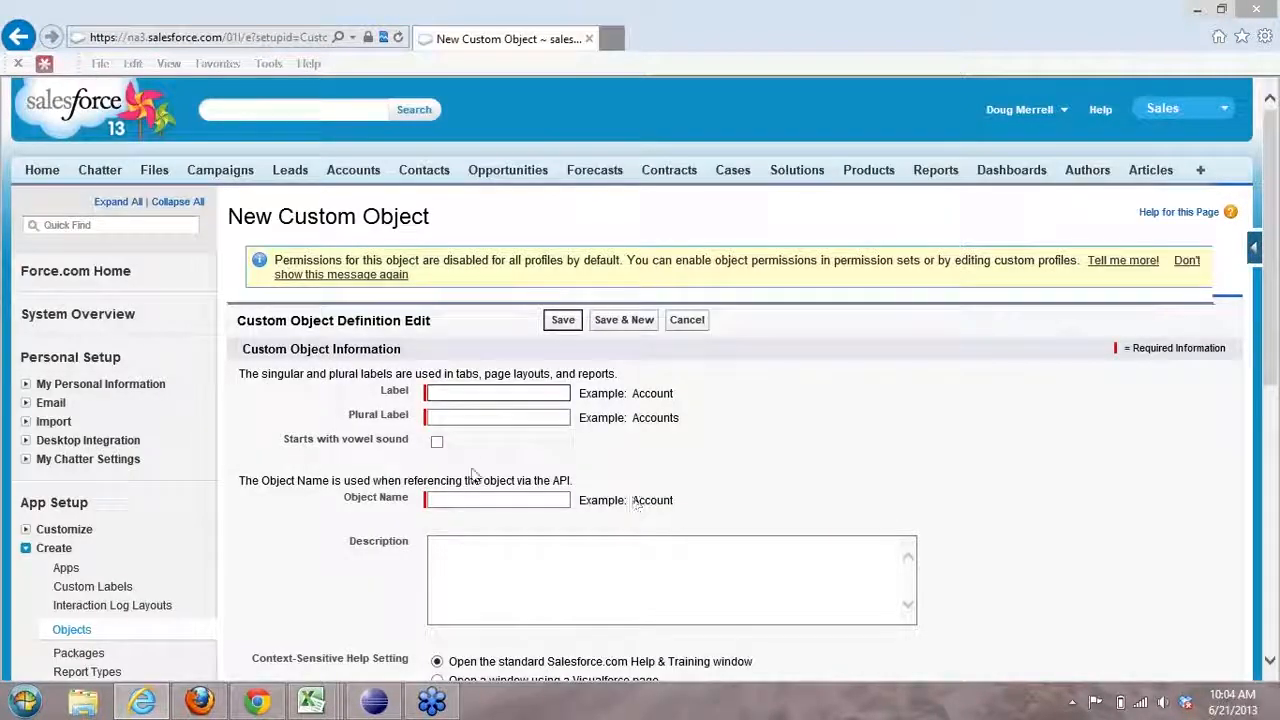
pyautogui.click(455, 393)
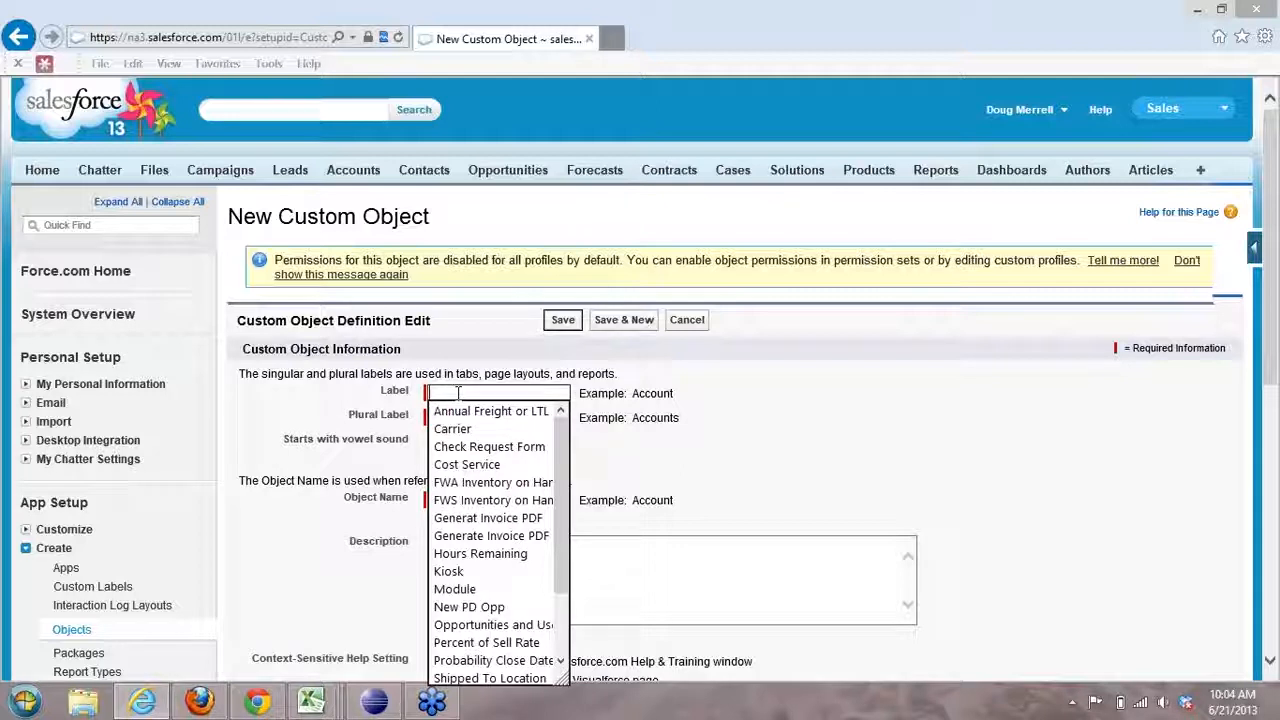
pyautogui.write('Job')
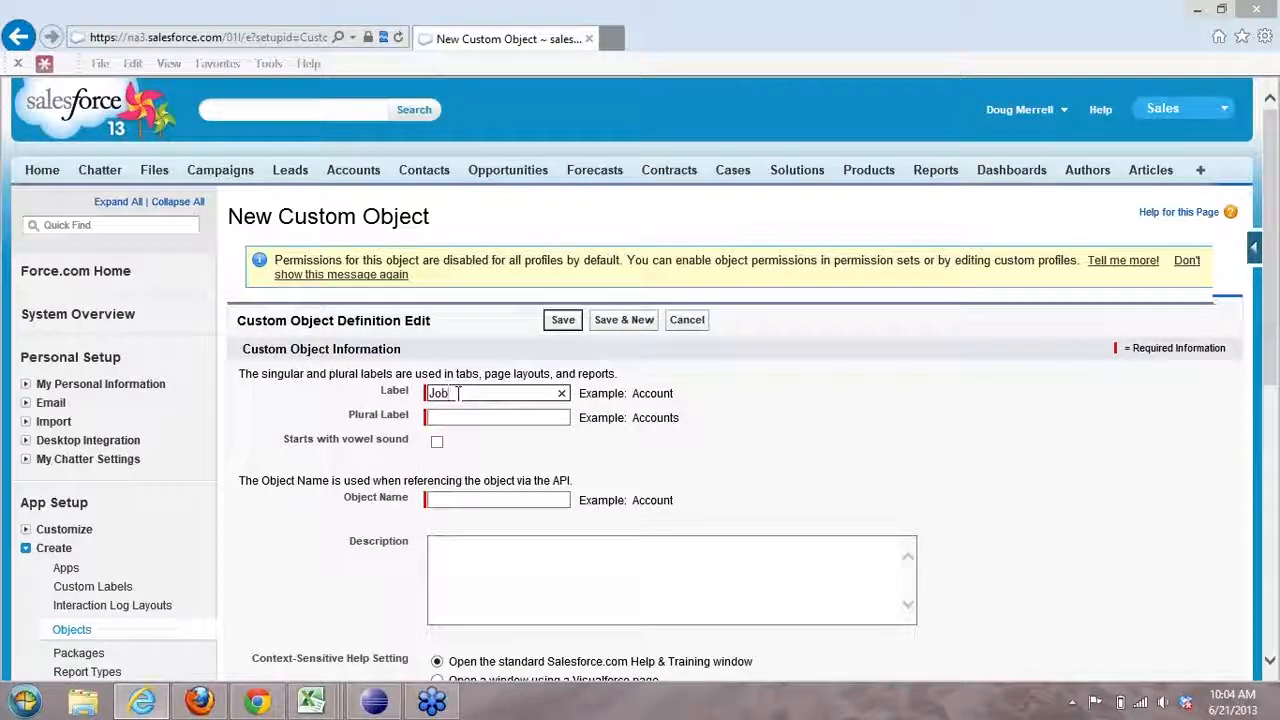
pyautogui.click(464, 410)
pyautogui.write('J')
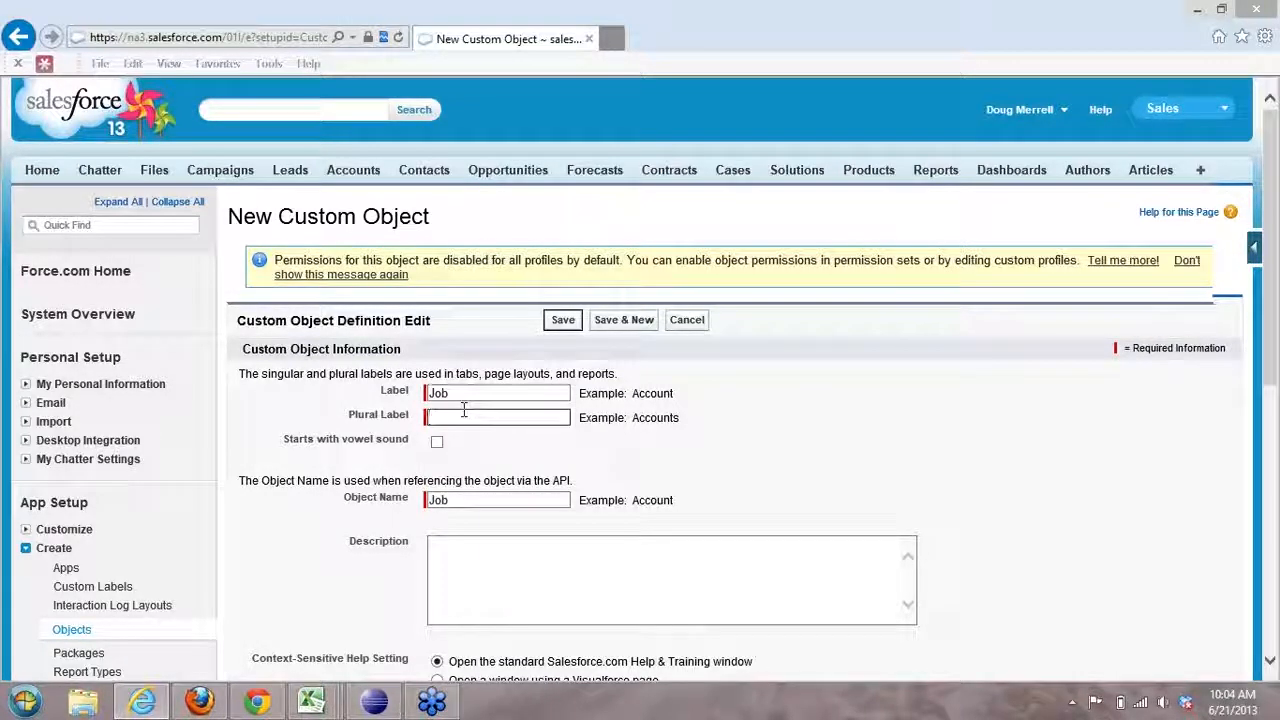
pyautogui.write('obs')
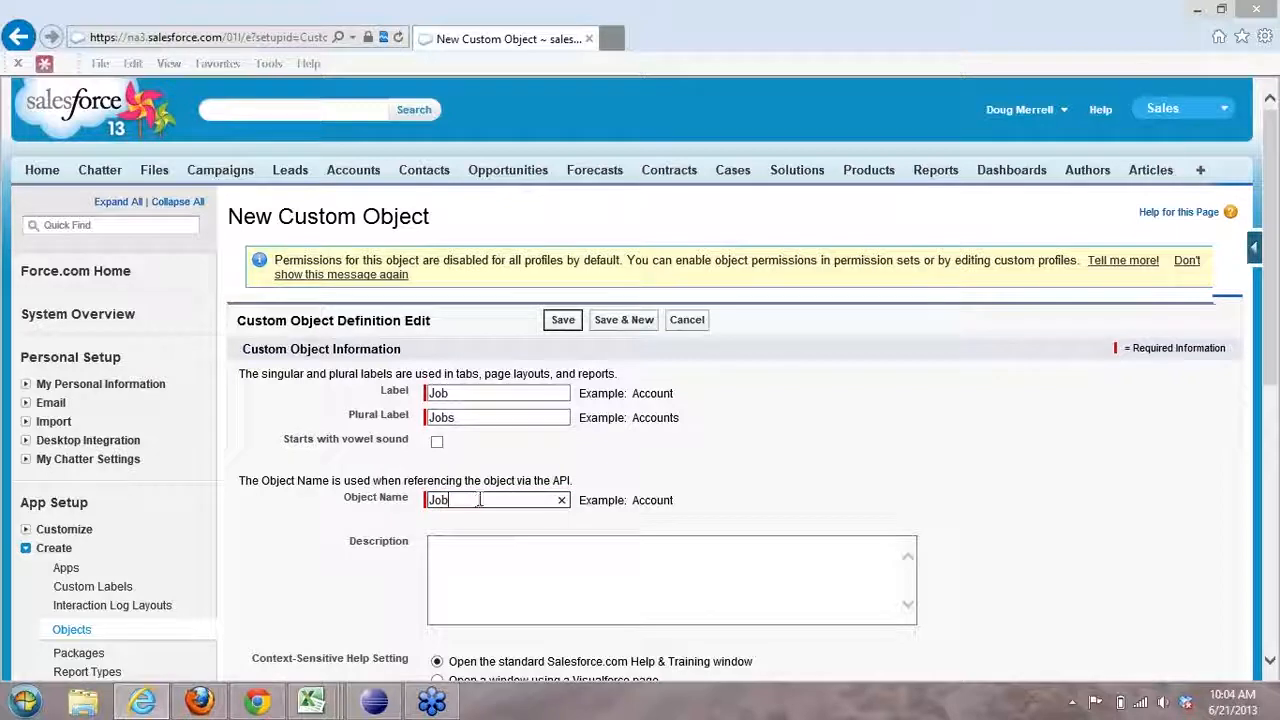
# Step: Enter the object description "This is where we will house job information"
pyautogui.scroll(-1, 927, 465)
pyautogui.scroll(-1, 927, 465)
pyautogui.click(532, 406)
pyautogui.write('T')
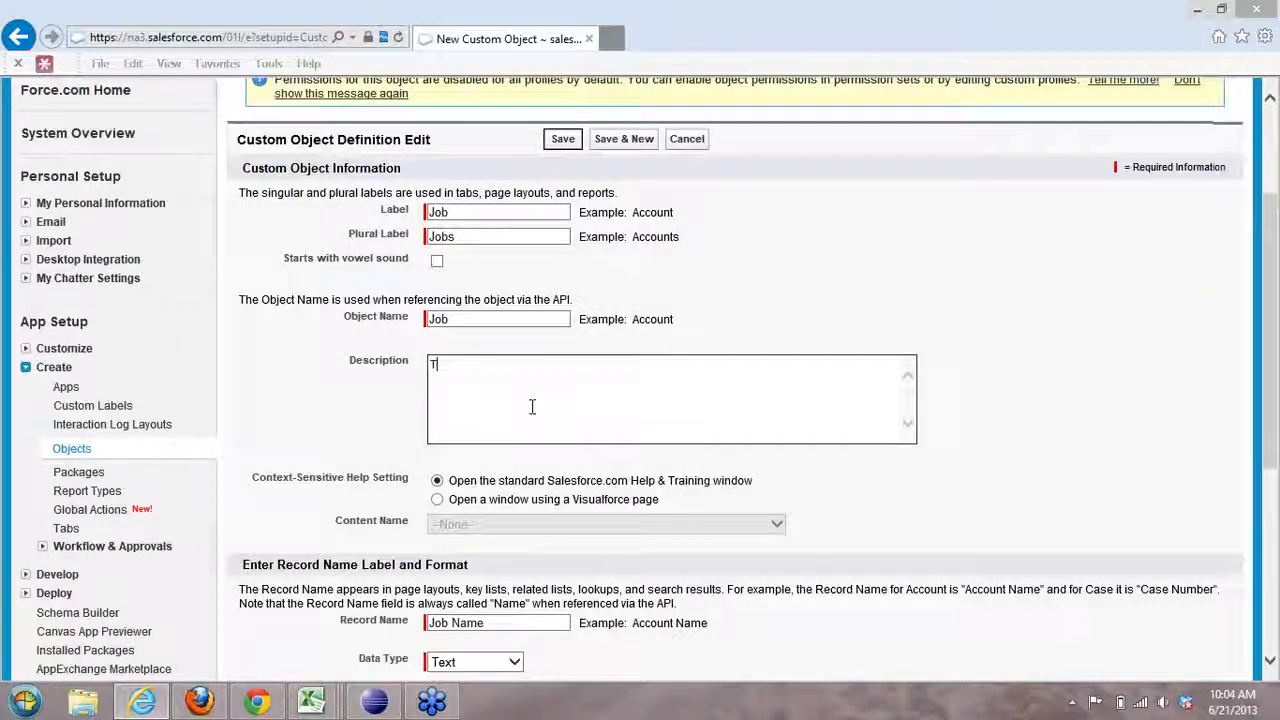
pyautogui.write('his is')
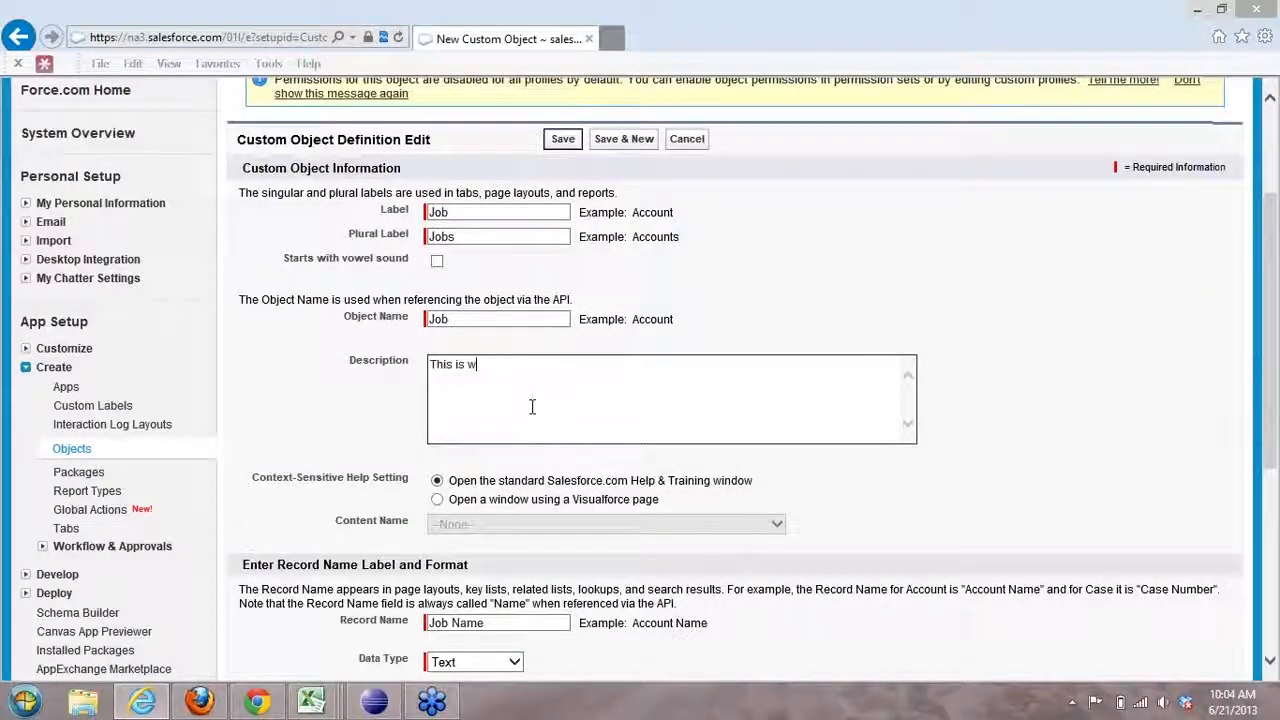
pyautogui.write(' where we ')
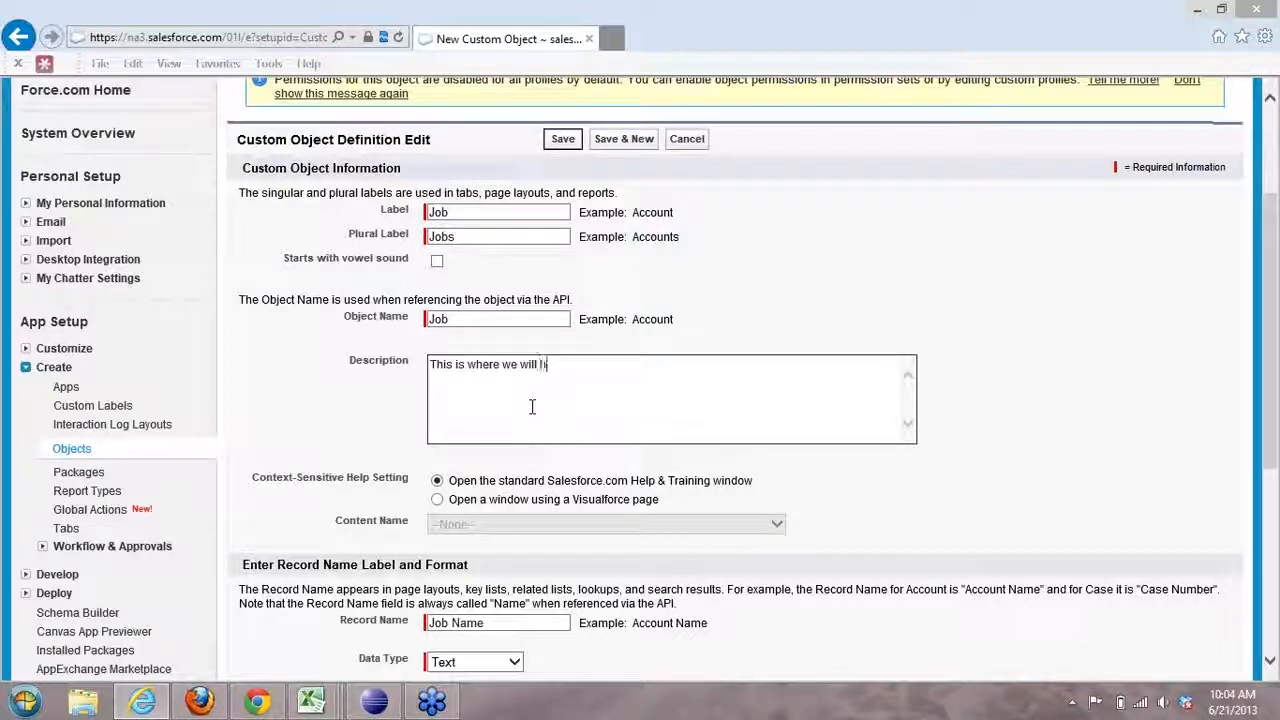
pyautogui.write('will house j')
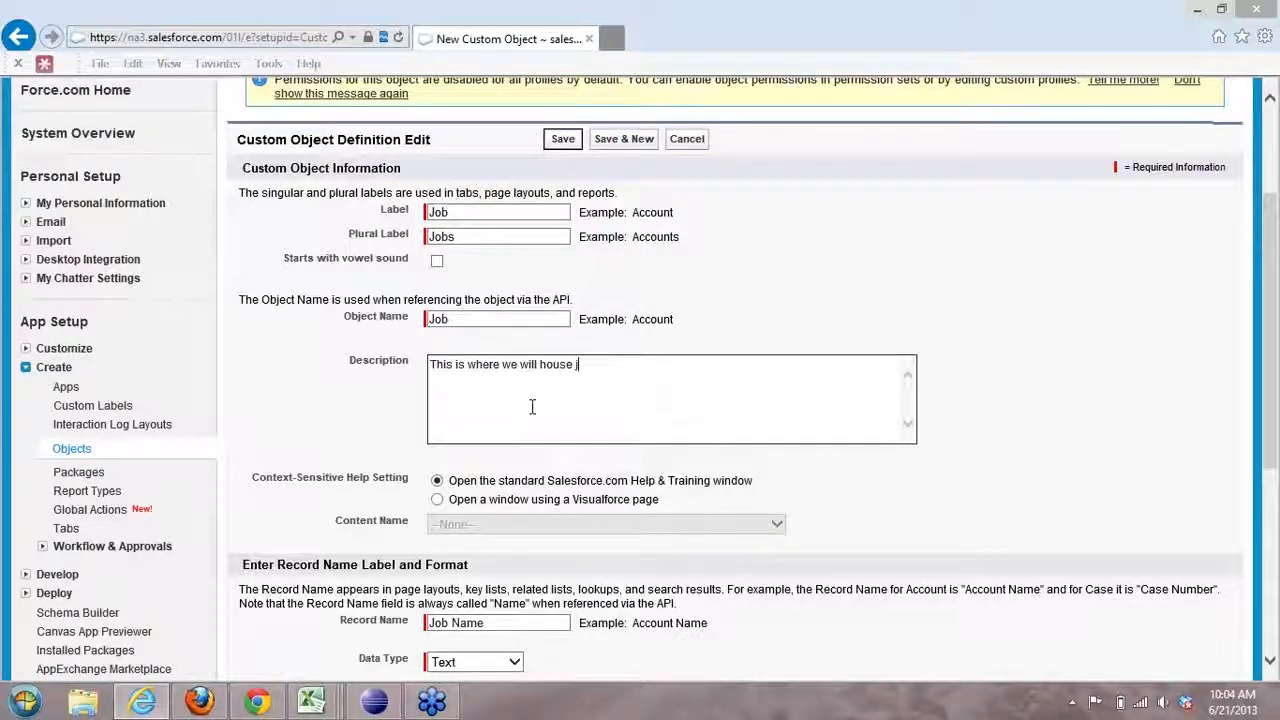
pyautogui.write('ob information')
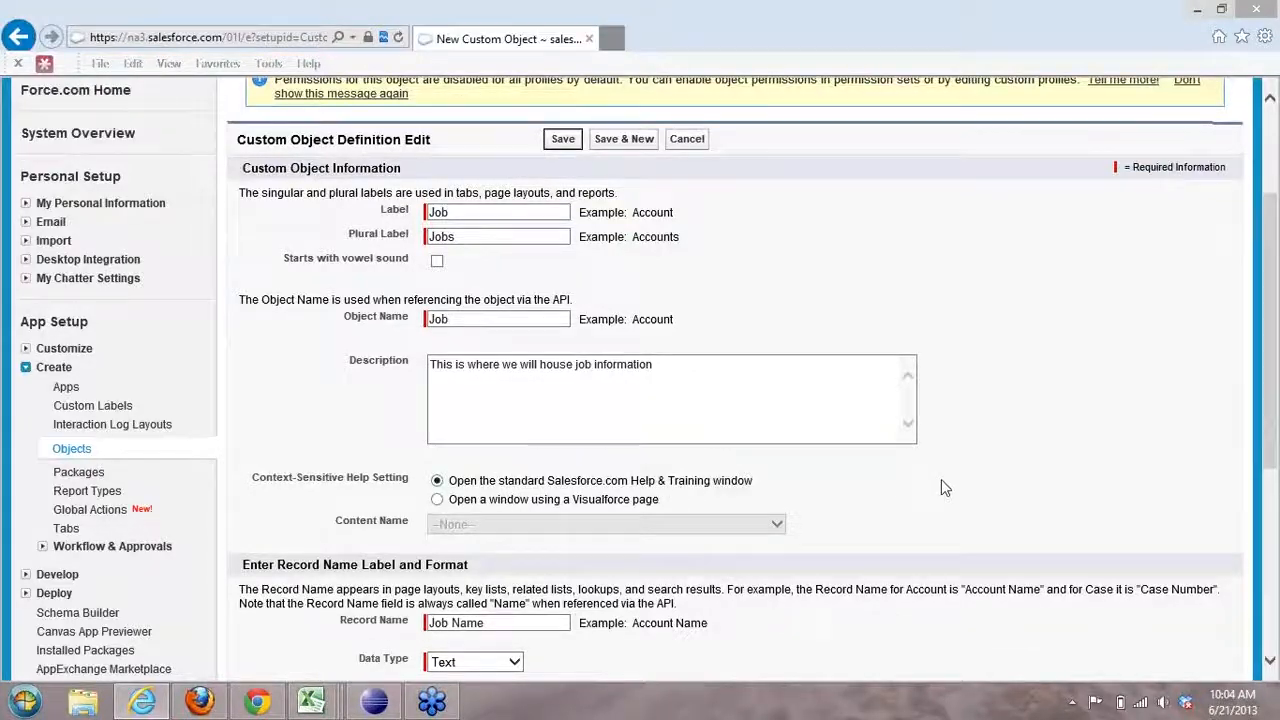
# Step: Set the record name's data type to Auto Number with display format Job{00000} and starting number 1
pyautogui.scroll(-3, 938, 480)
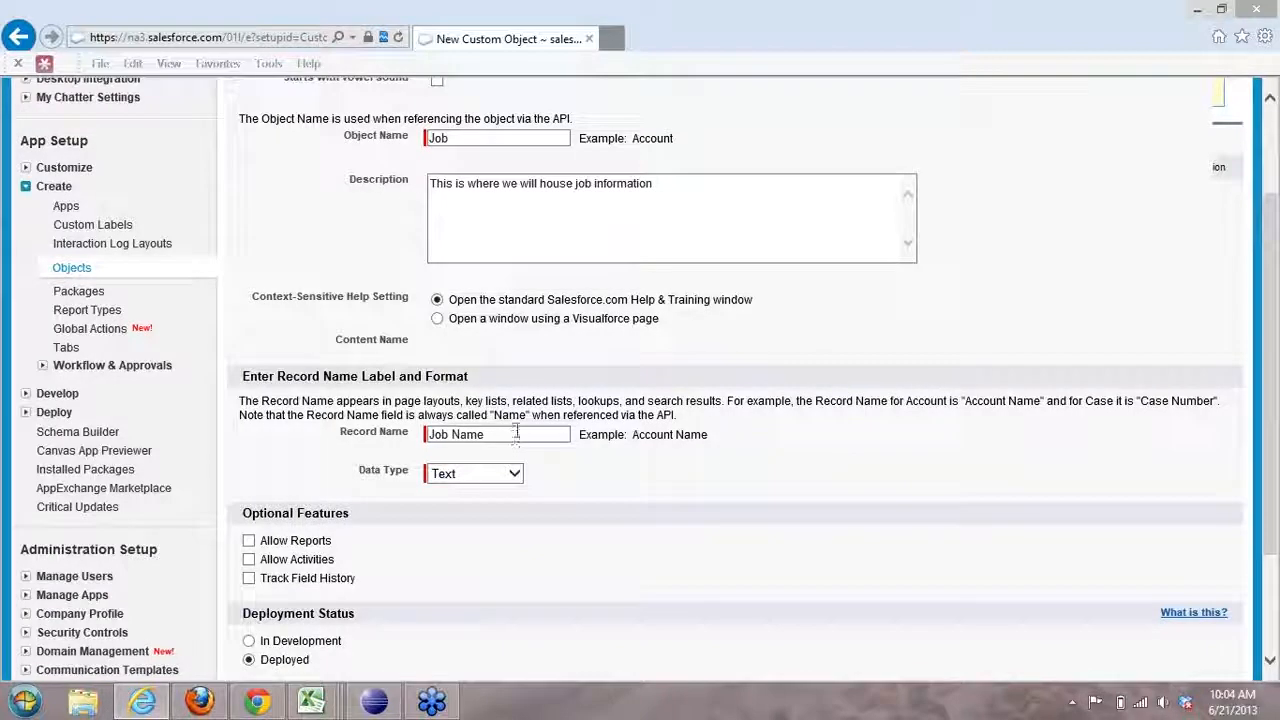
pyautogui.moveTo(471, 434); pyautogui.dragTo(425, 436)
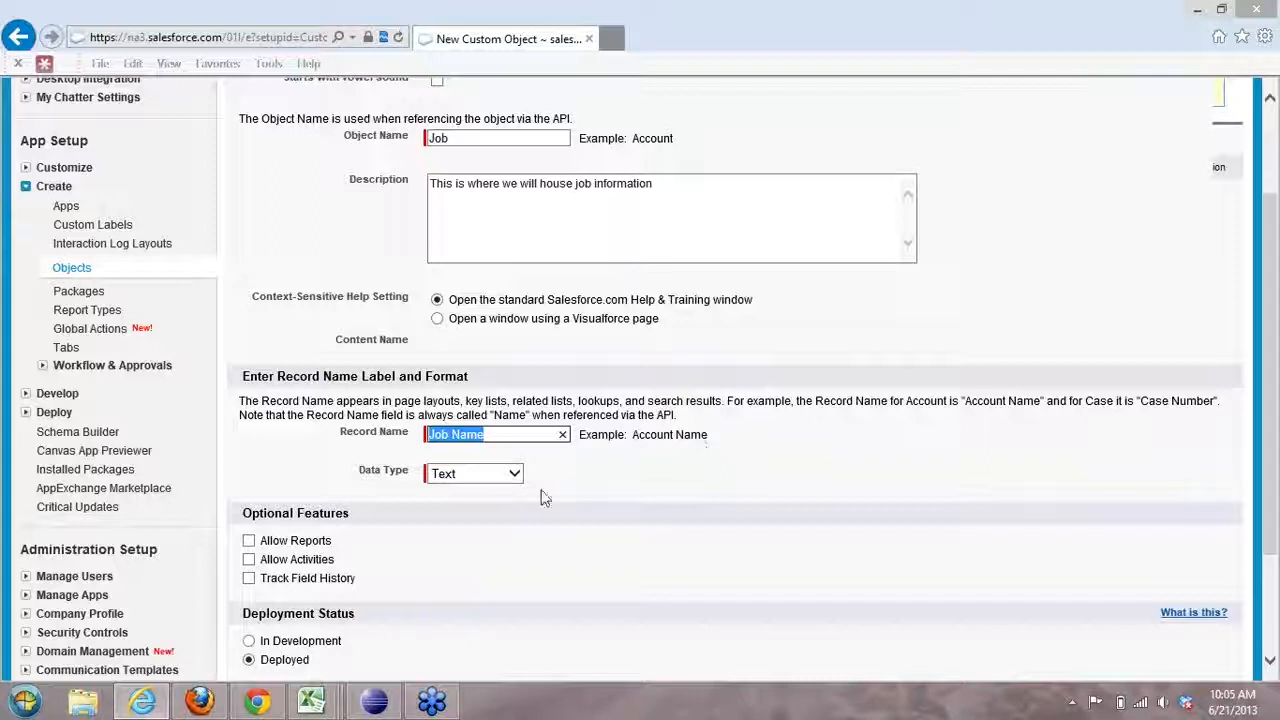
pyautogui.click(510, 476)
pyautogui.click(474, 488)
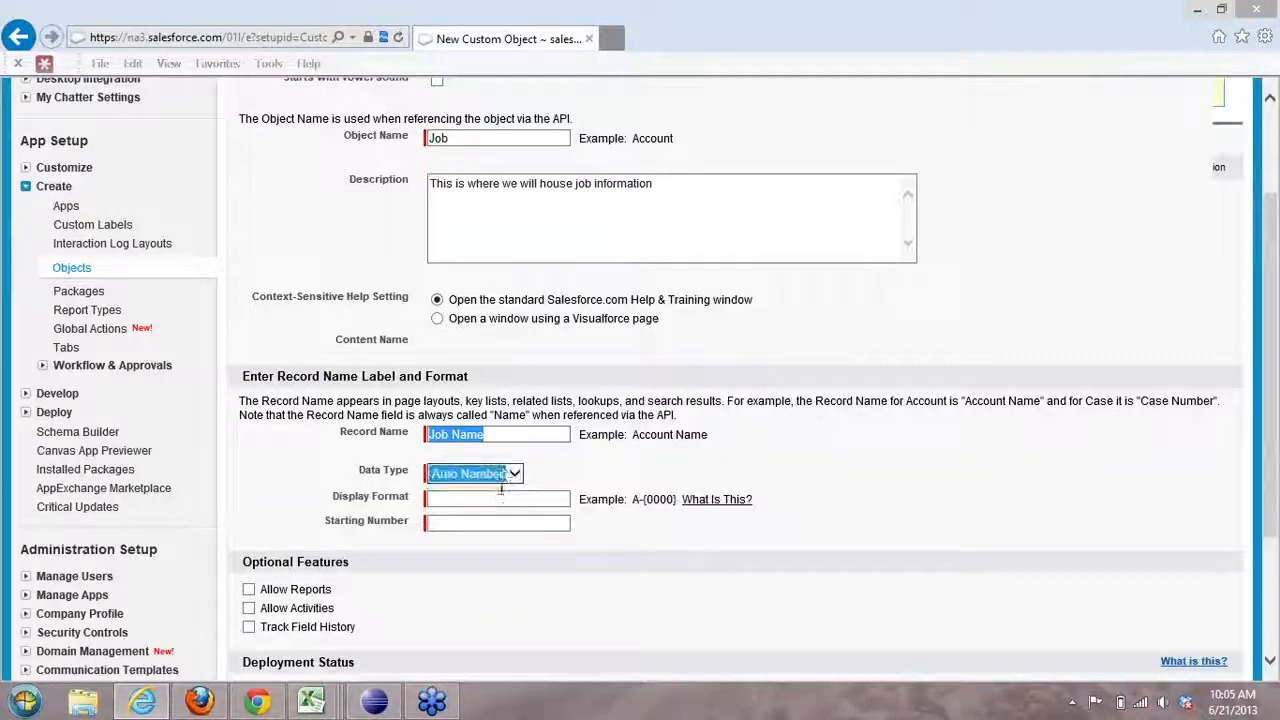
pyautogui.click(499, 497)
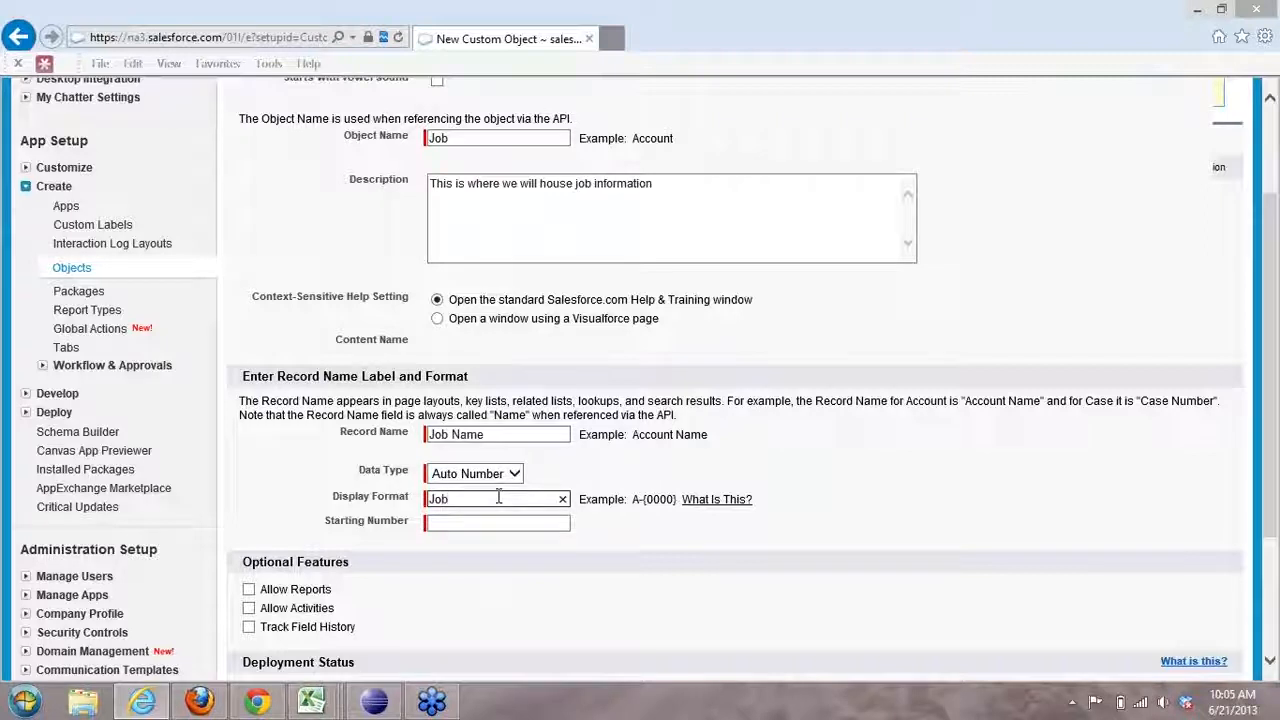
pyautogui.write('Job{00000')
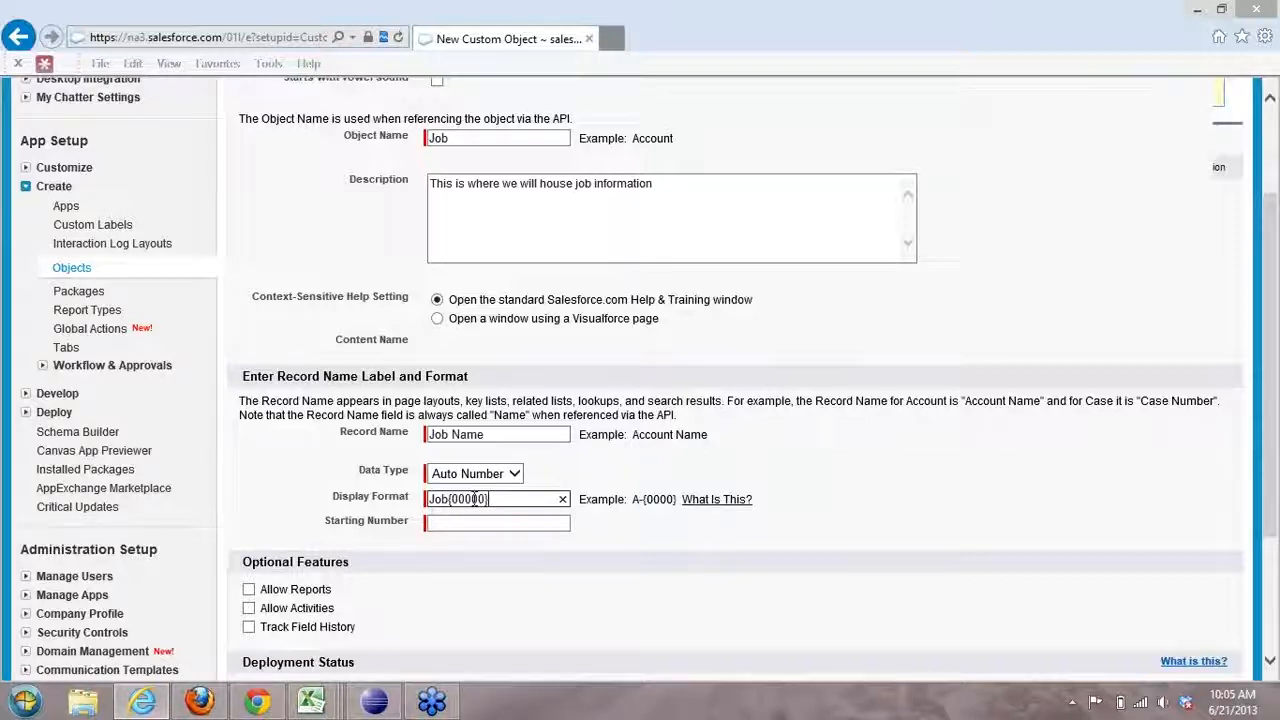
pyautogui.moveTo(494, 500); pyautogui.dragTo(432, 502)
pyautogui.click(497, 523)
pyautogui.write('1')
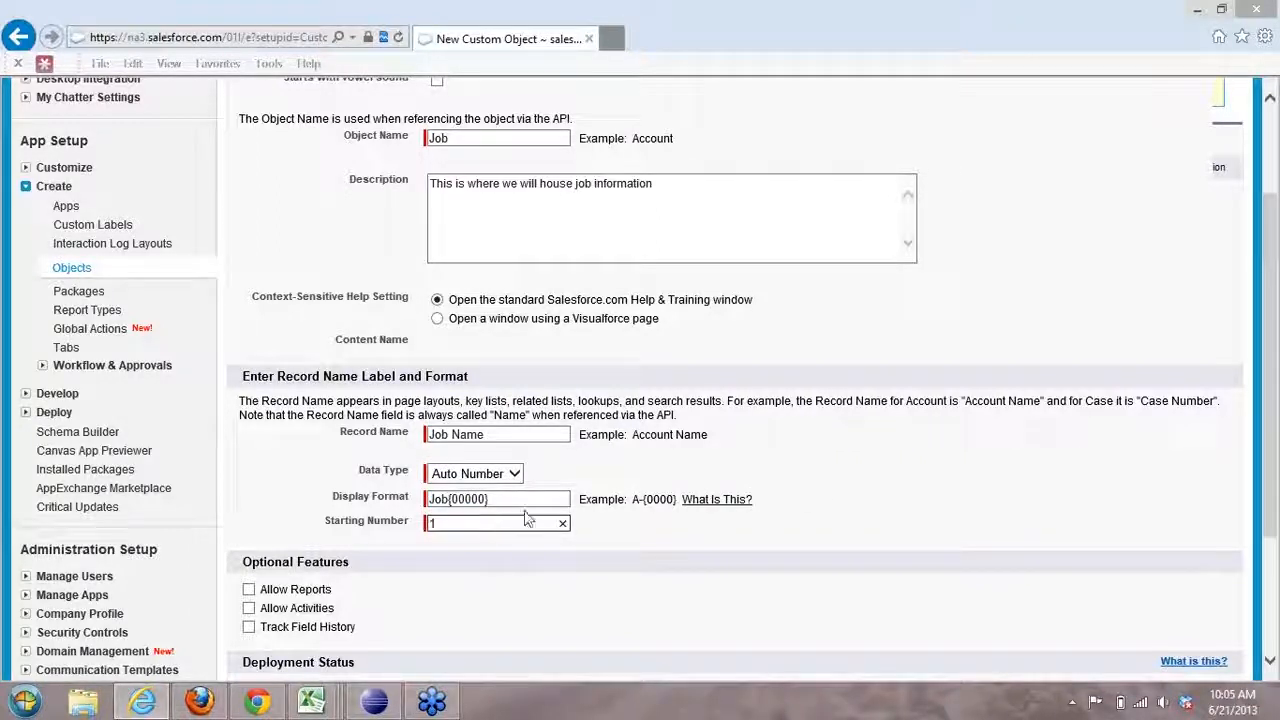
pyautogui.moveTo(494, 499); pyautogui.dragTo(437, 503)
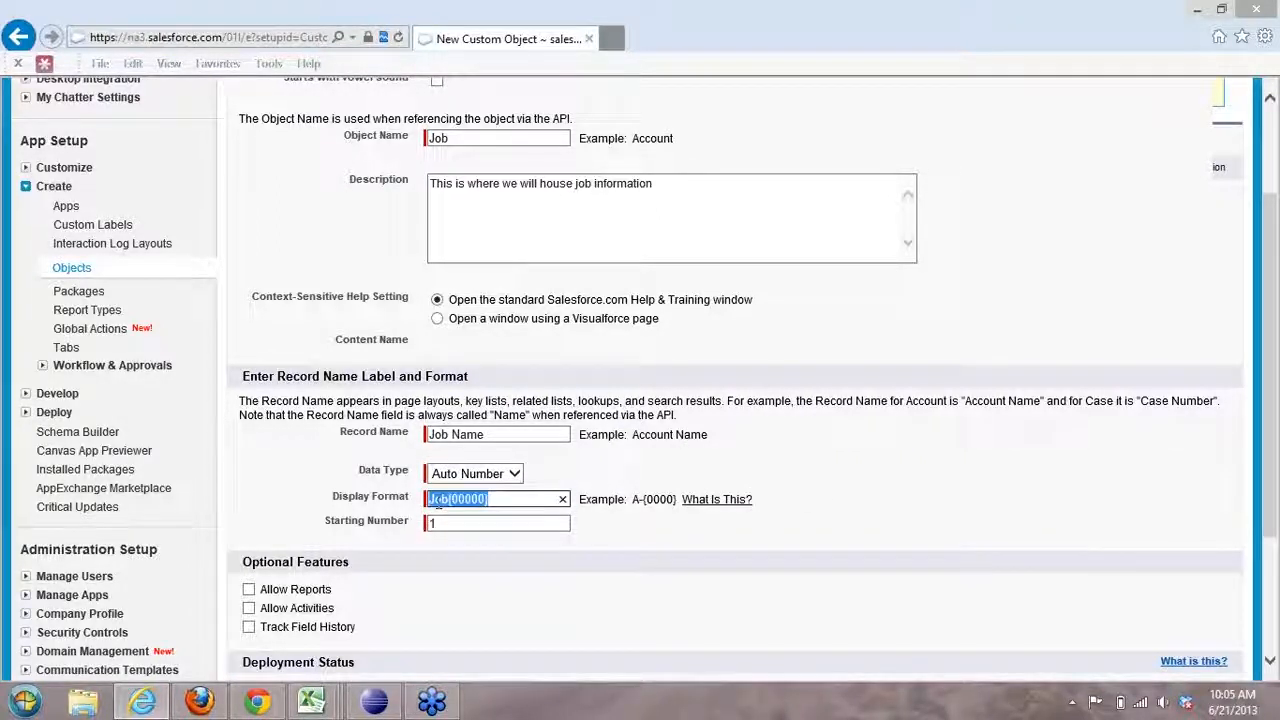
pyautogui.click(1003, 453)
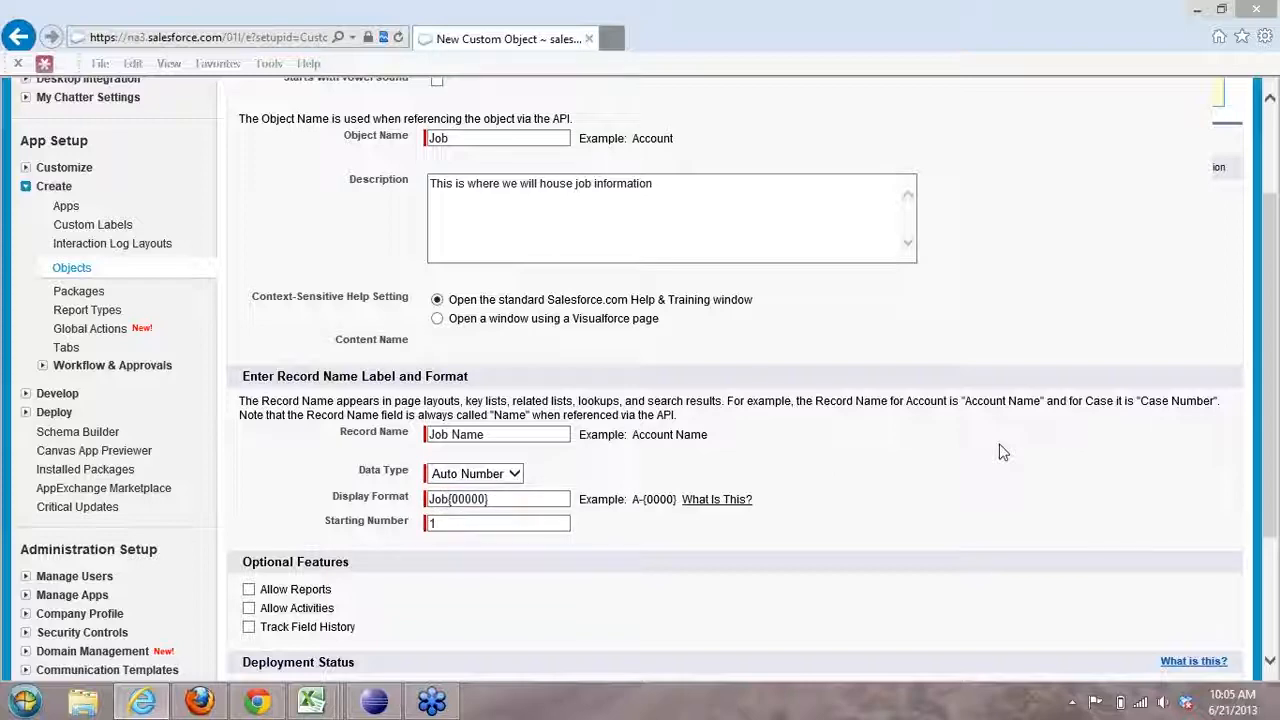
# Step: Enable Allow Reports for the object, leaving Allow Activities and Track Field History off
pyautogui.scroll(-1, 858, 547)
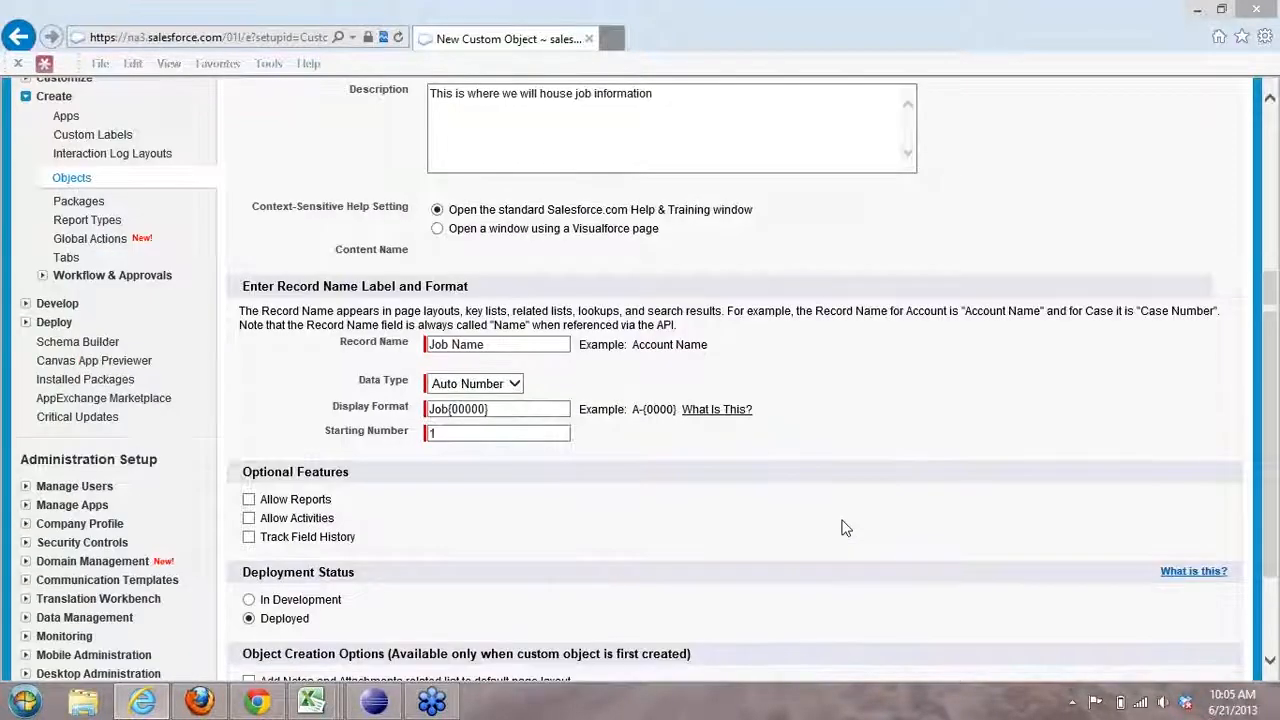
pyautogui.click(249, 500)
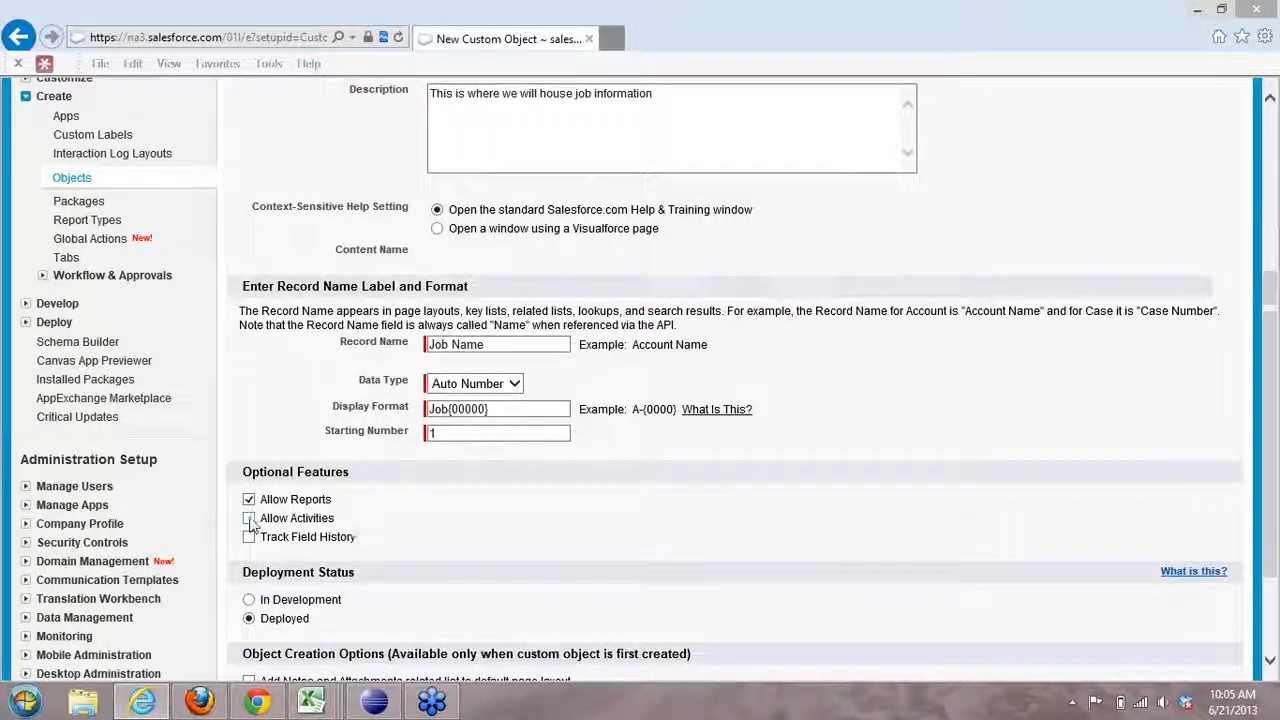
pyautogui.click(250, 521)
pyautogui.click(250, 539)
pyautogui.click(250, 520)
pyautogui.click(250, 539)
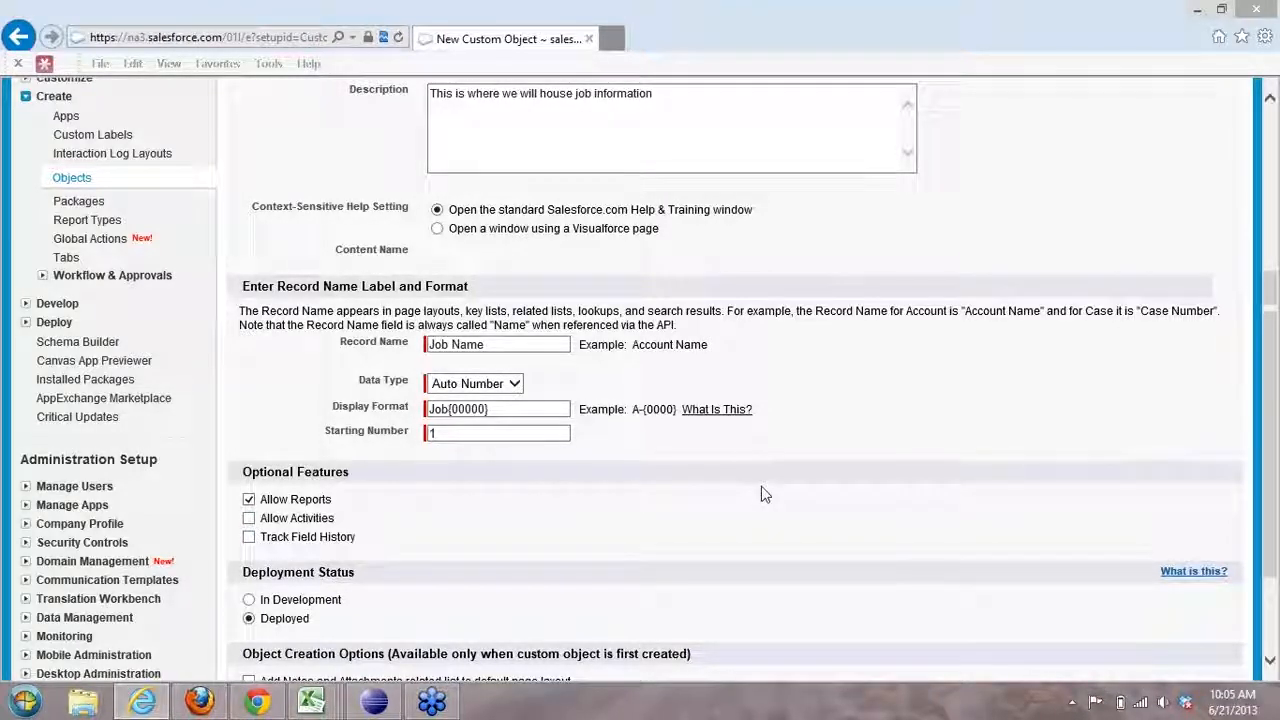
# Step: Switch the deployment status to In Development and set it back to Deployed
pyautogui.moveTo(1271, 488); pyautogui.dragTo(1270, 537)
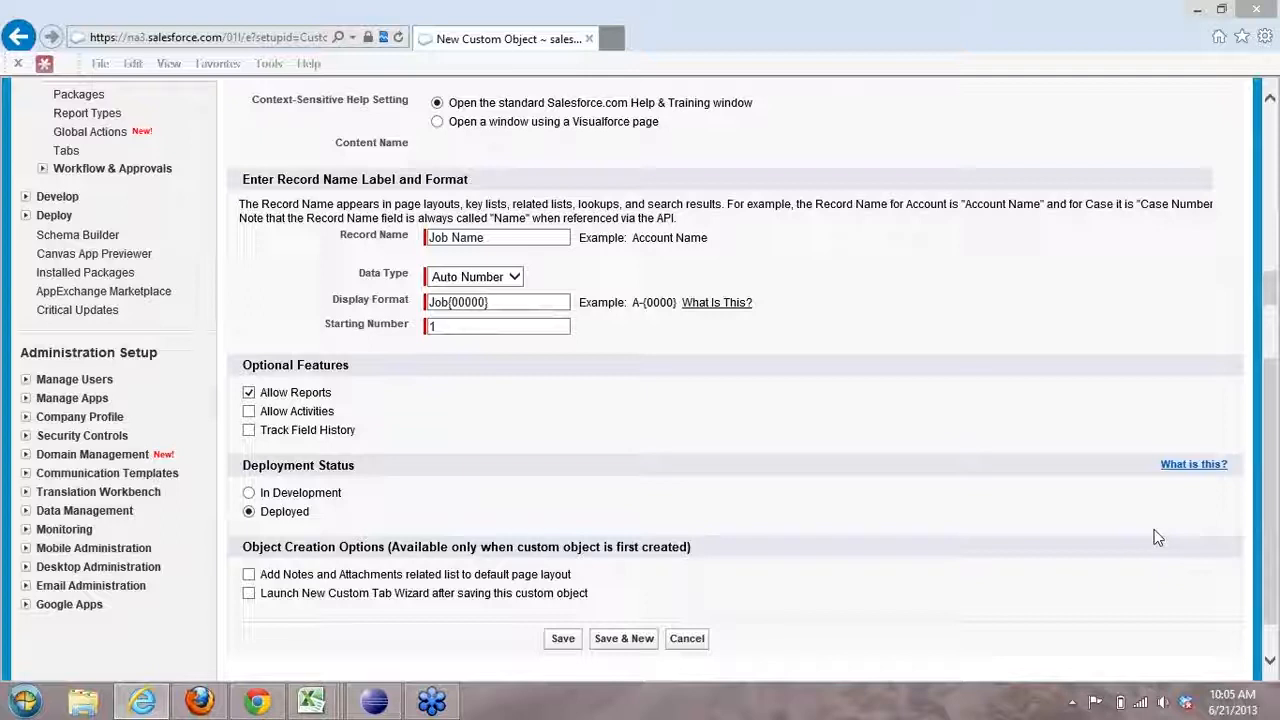
pyautogui.click(250, 493)
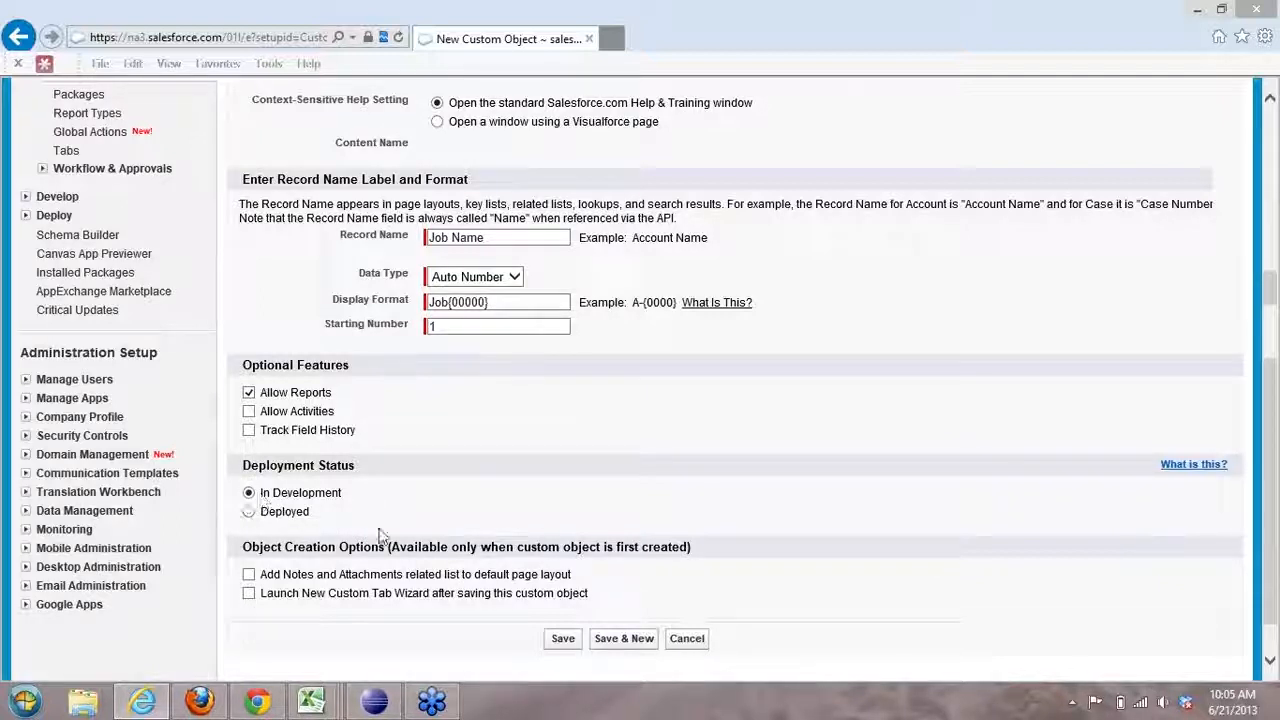
pyautogui.click(249, 512)
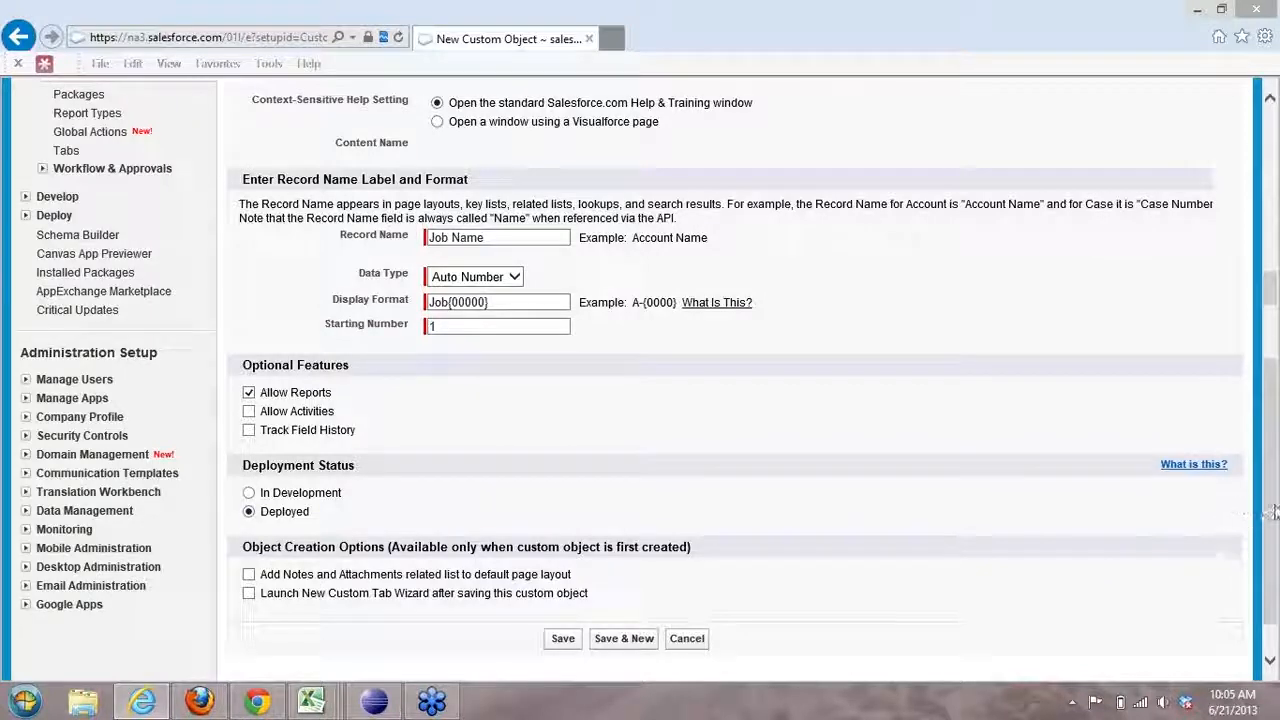
# Step: Enable the Notes and Attachments related list and the New Custom Tab Wizard launch, and save the custom object
pyautogui.scroll(-1, 1273, 512)
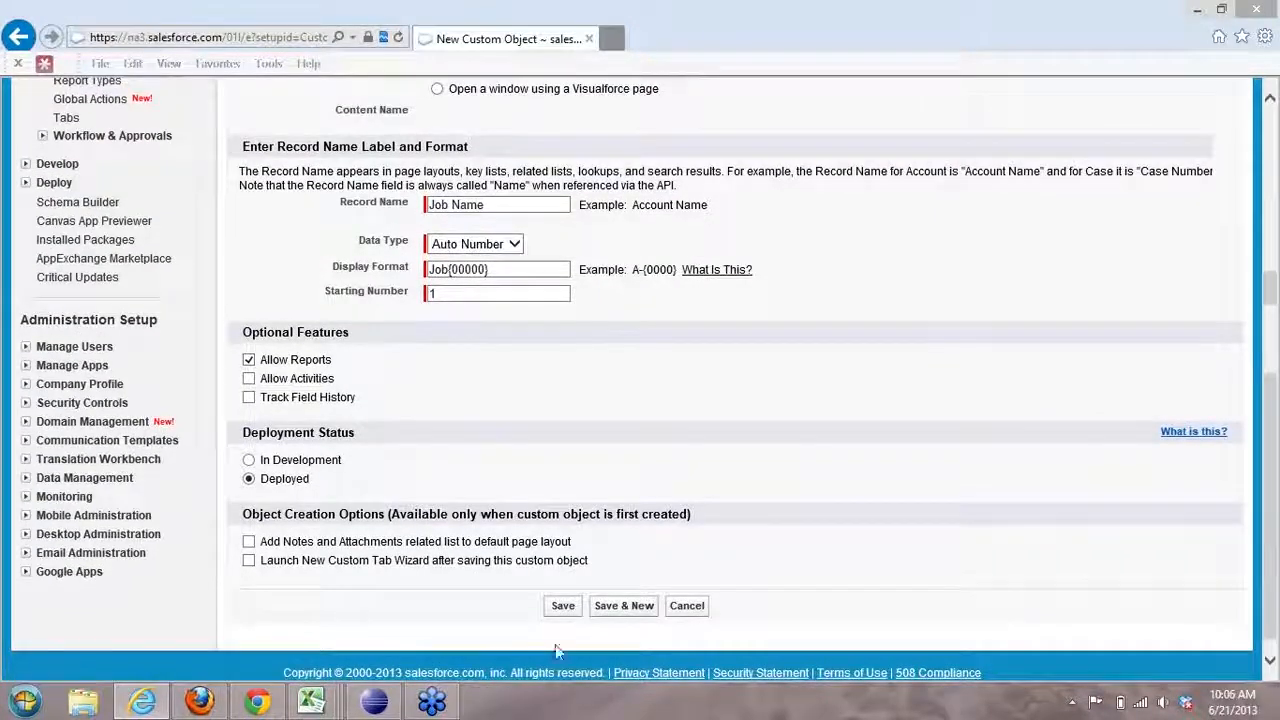
pyautogui.click(248, 543)
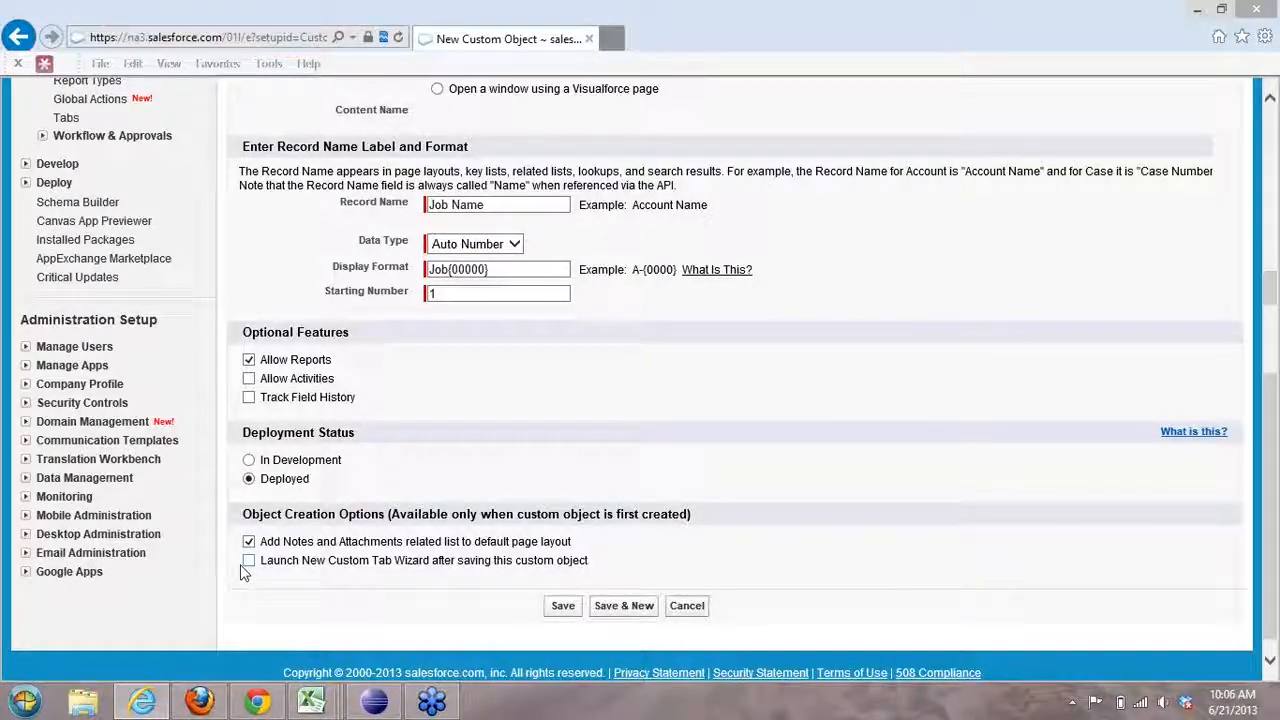
pyautogui.click(250, 566)
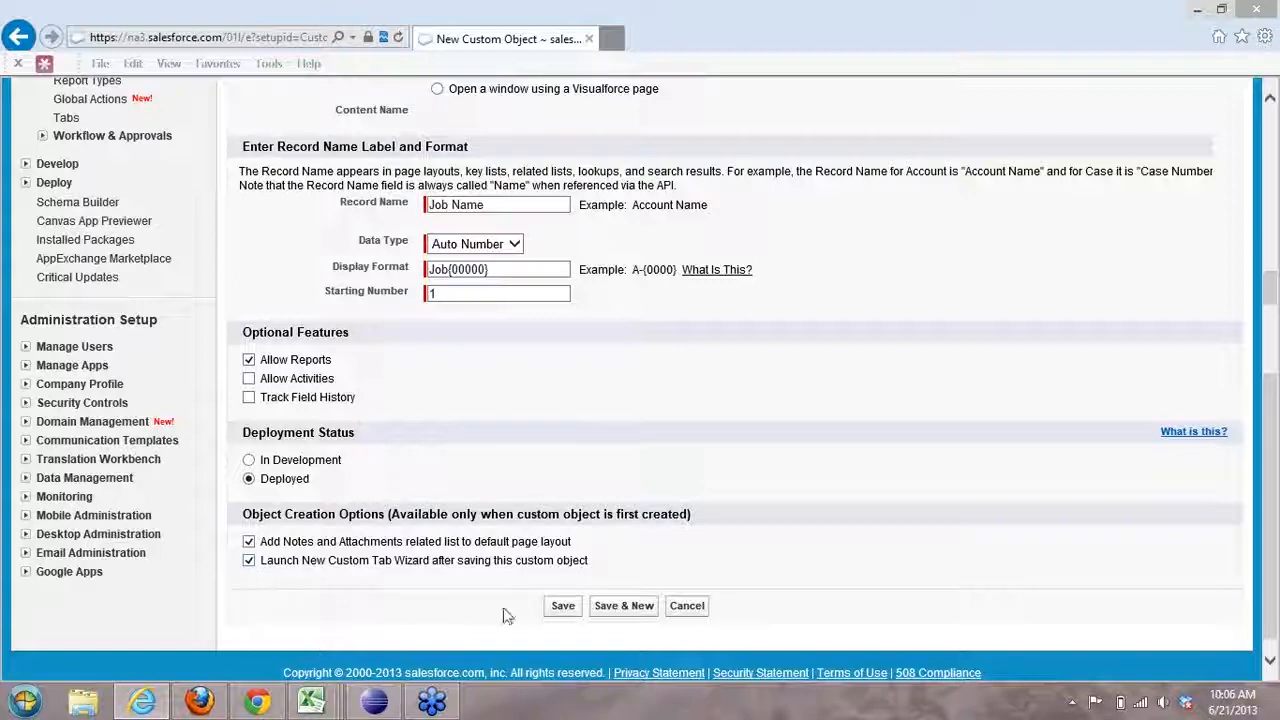
pyautogui.click(565, 608)
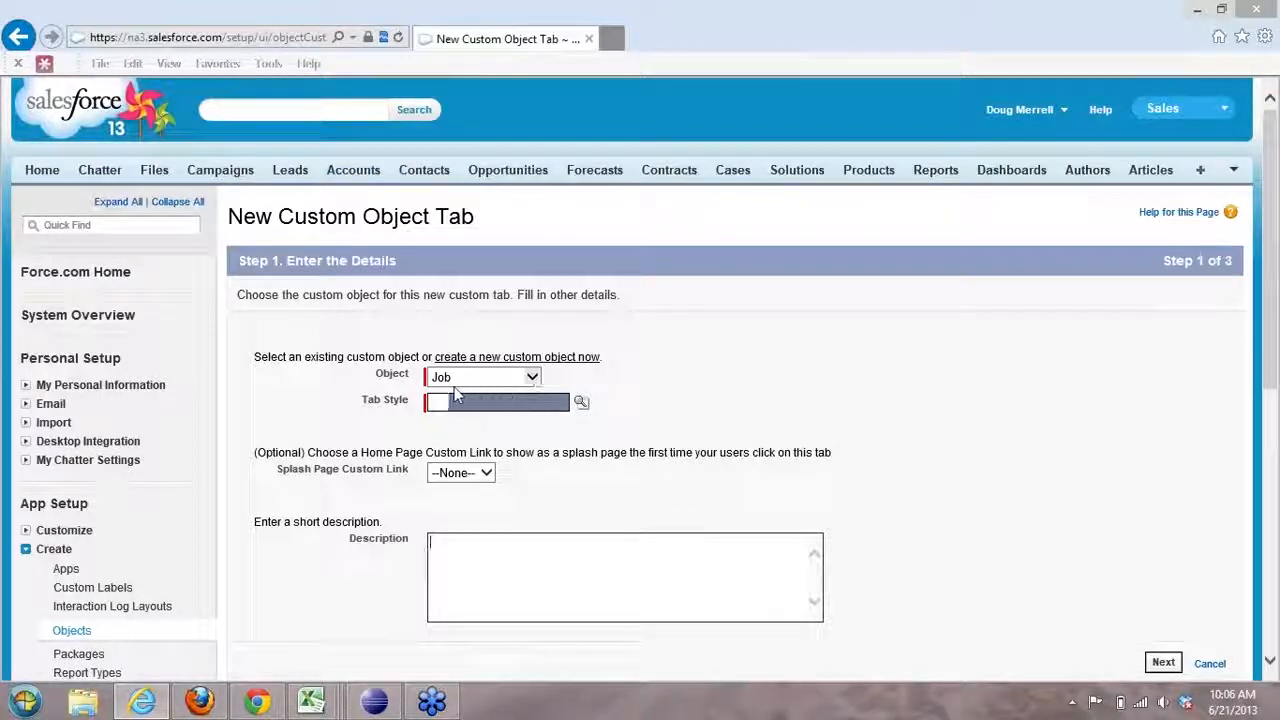
# Step: Choose the Handsaw tab style for the Job tab and proceed to the profile settings
pyautogui.click(581, 403)
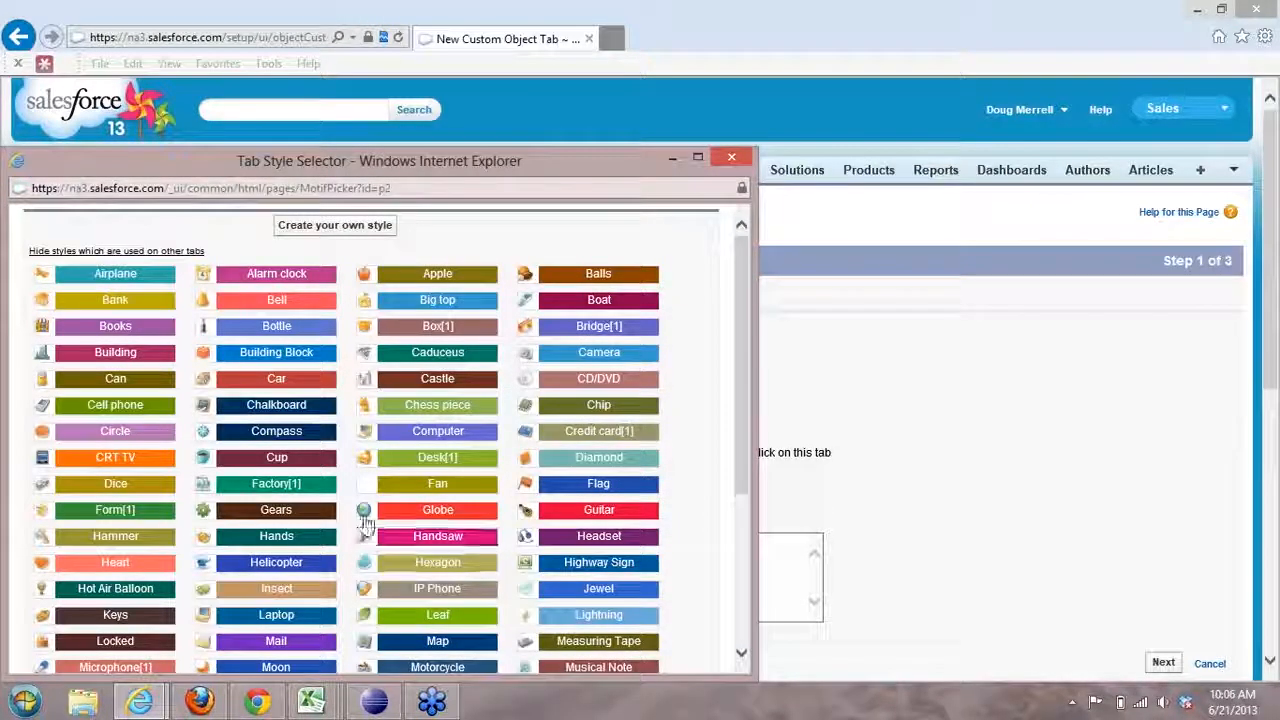
pyautogui.scroll(-1, 390, 495)
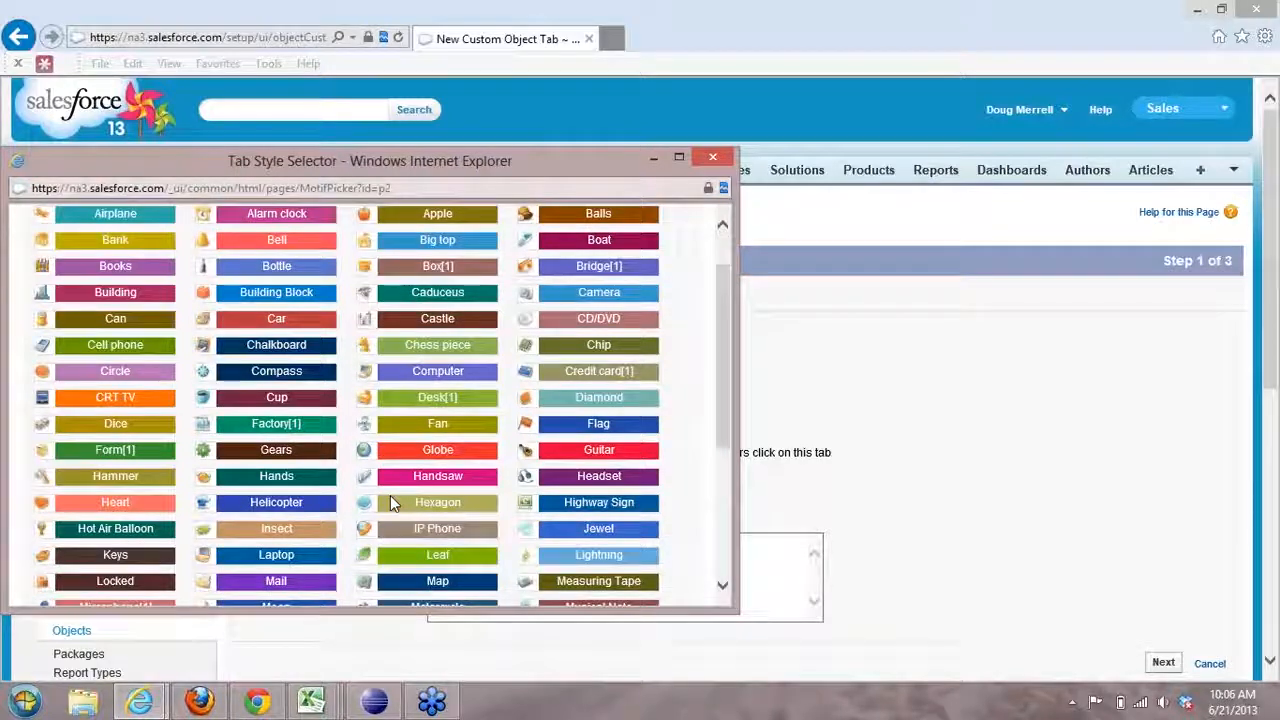
pyautogui.click(418, 477)
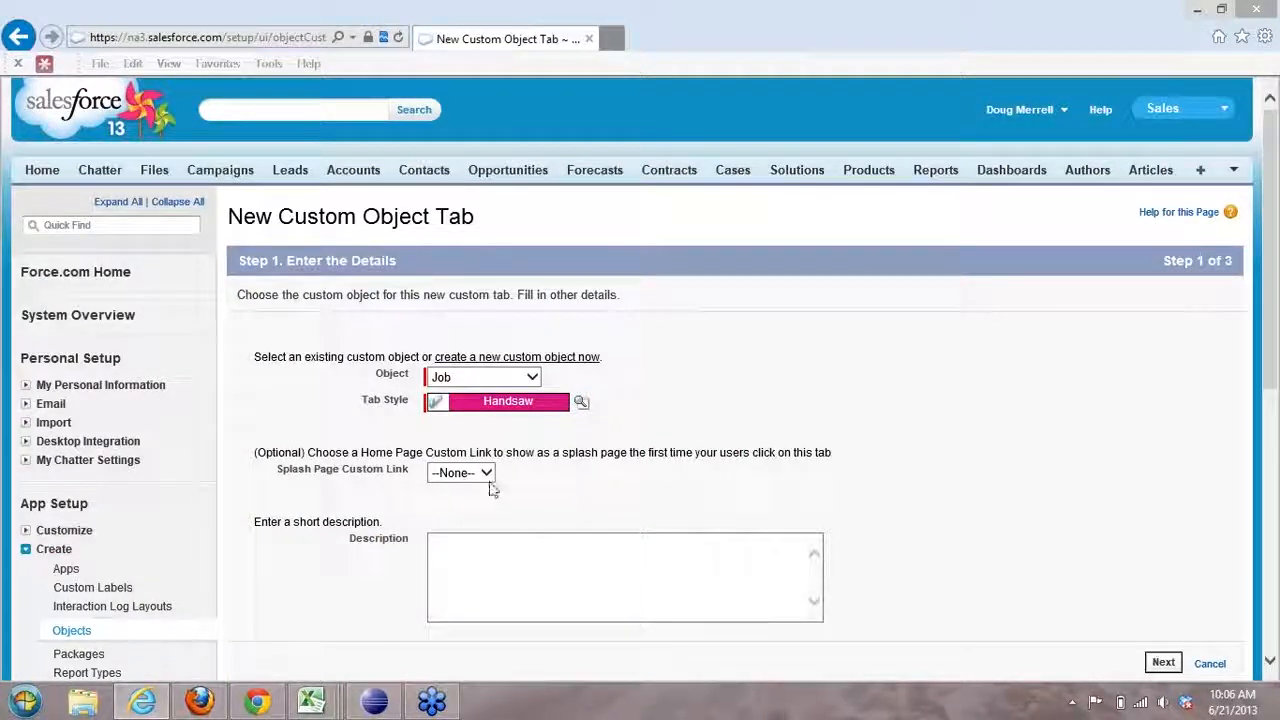
pyautogui.click(494, 557)
pyautogui.scroll(-2, 930, 480)
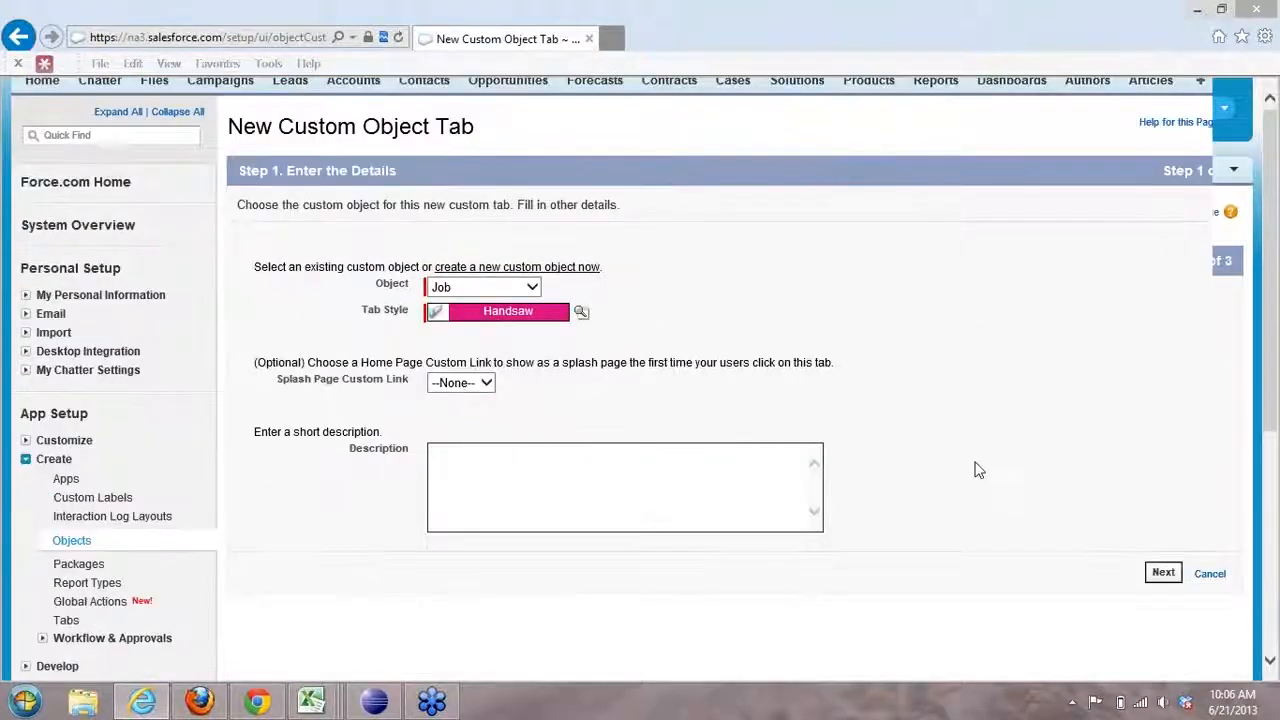
pyautogui.click(1161, 484)
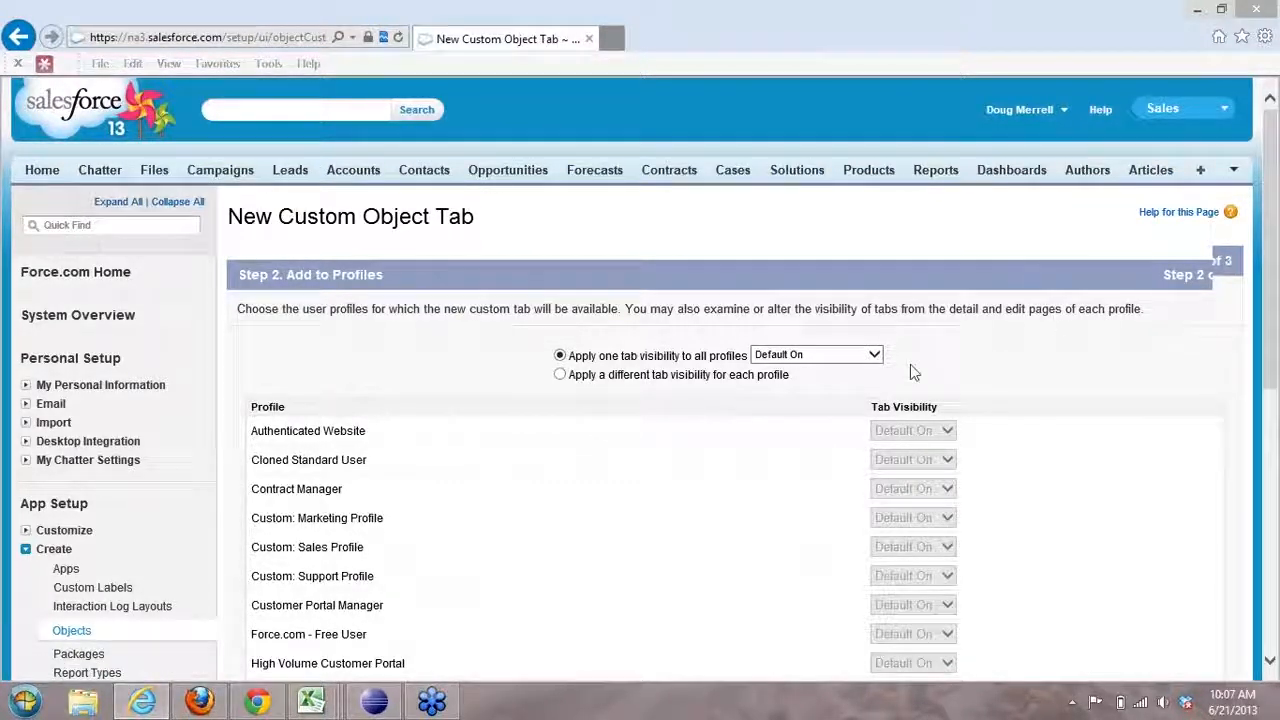
# Step: Apply the Default On tab visibility to all profiles
pyautogui.click(873, 360)
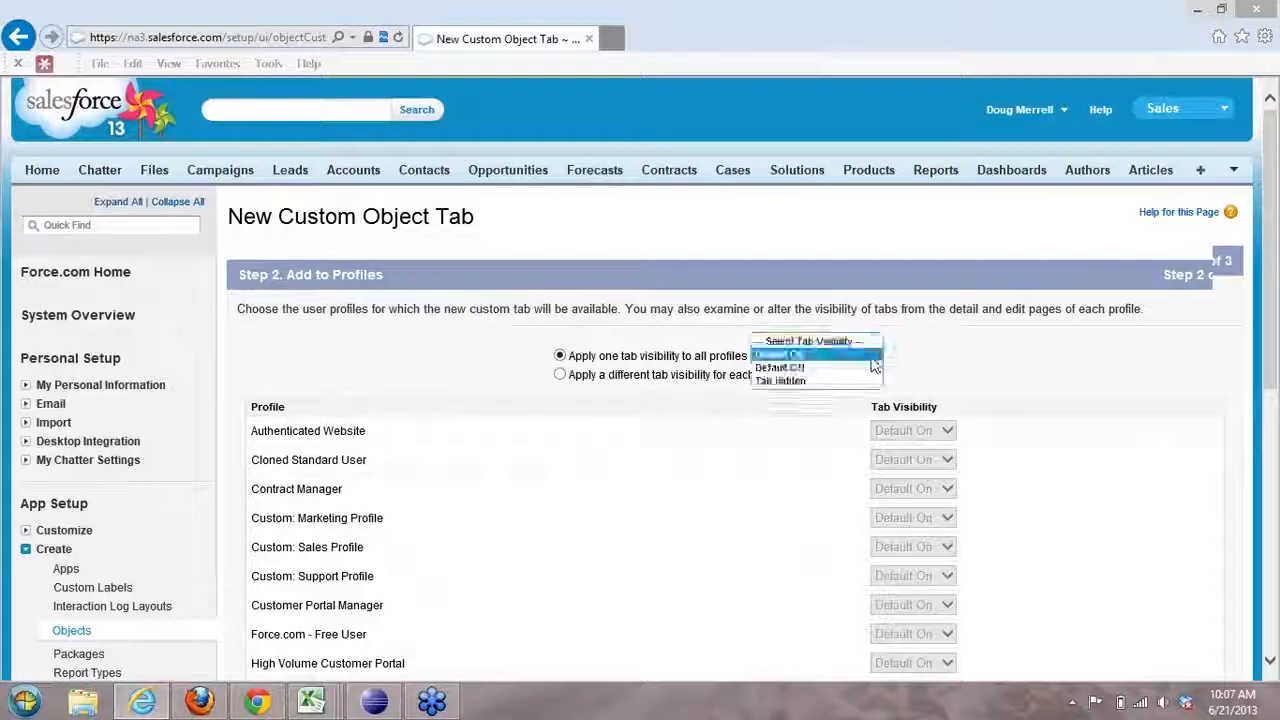
pyautogui.click(785, 355)
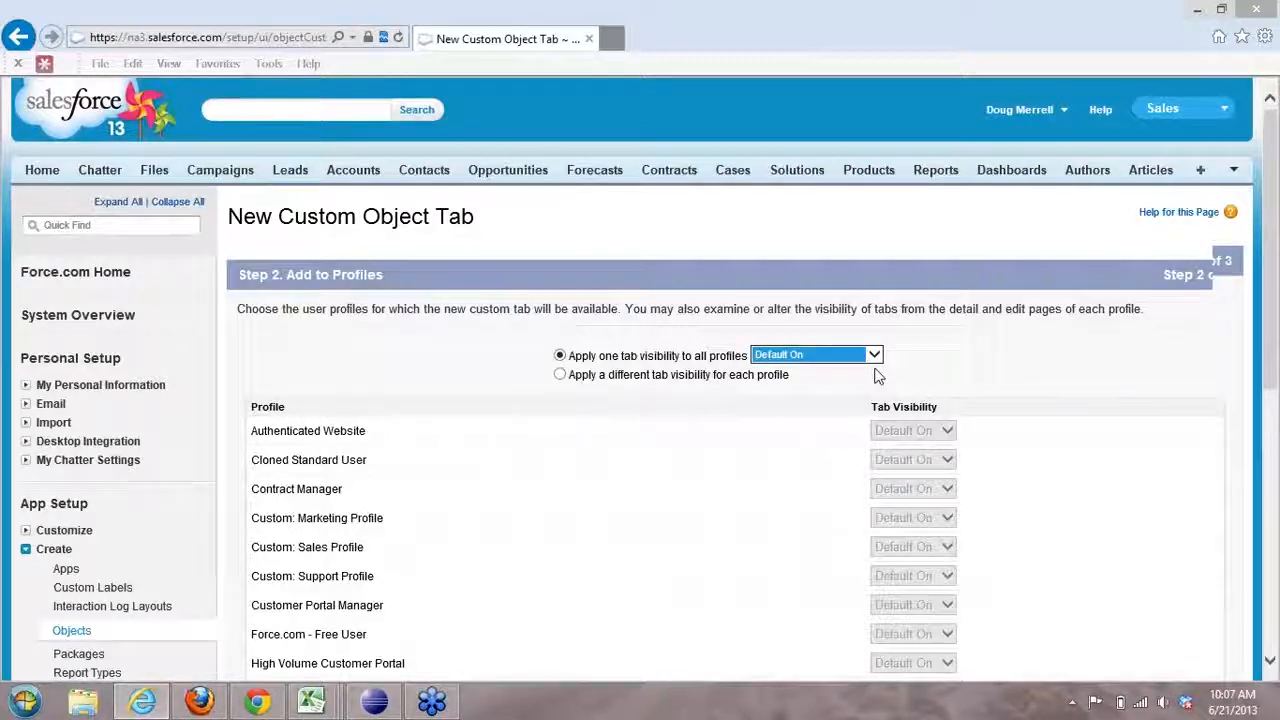
pyautogui.click(874, 355)
pyautogui.click(976, 377)
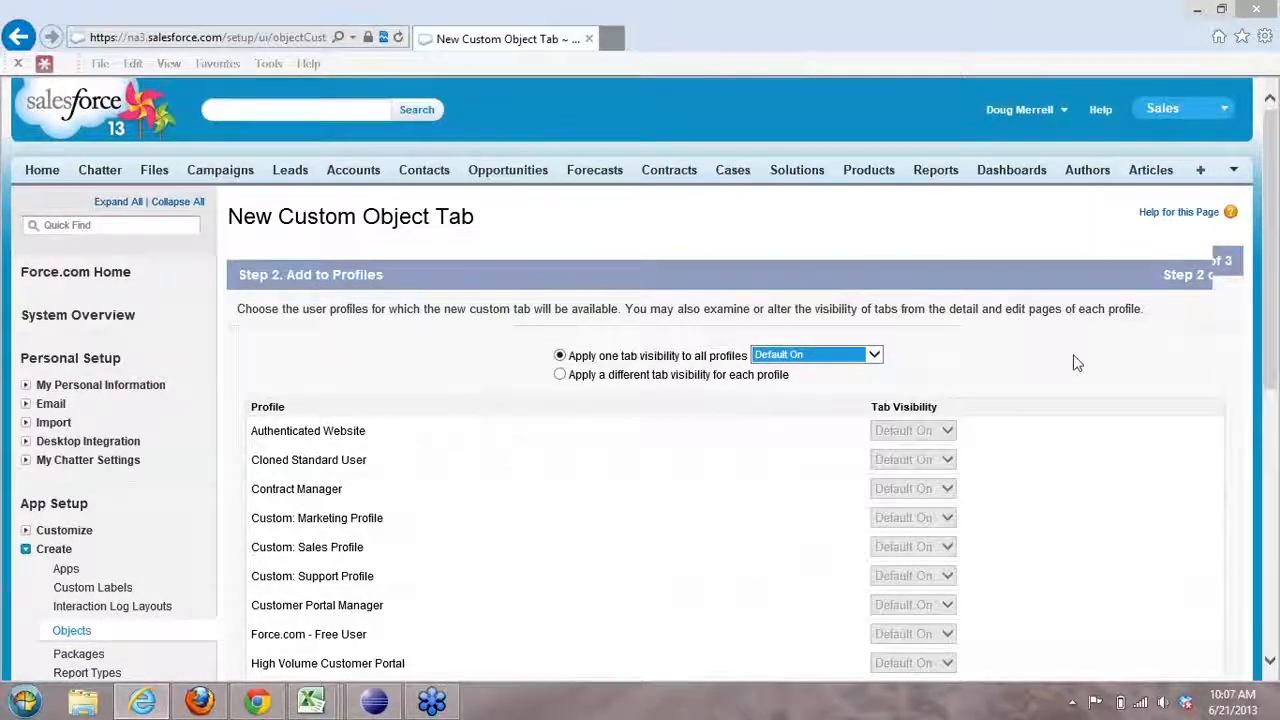
pyautogui.click(876, 355)
pyautogui.click(971, 366)
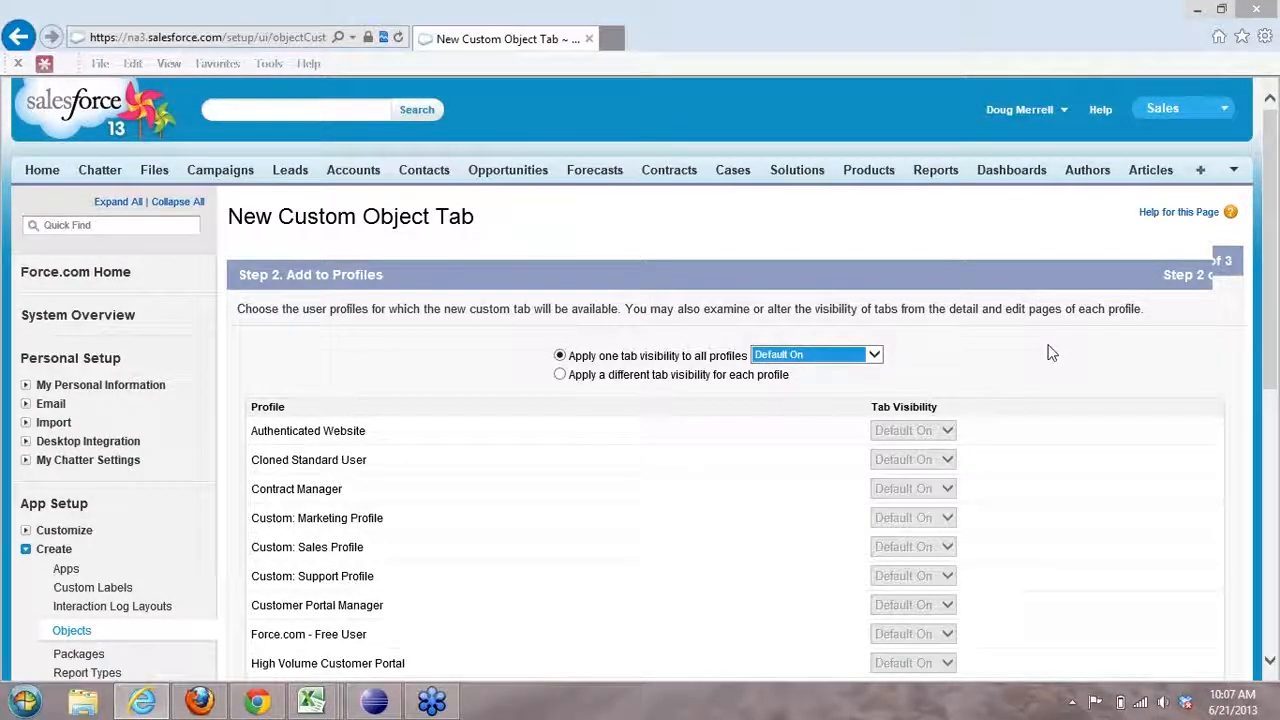
# Step: Proceed to the custom app settings, keep the Job tab included in all apps, and save the tab
pyautogui.scroll(-5, 1050, 352)
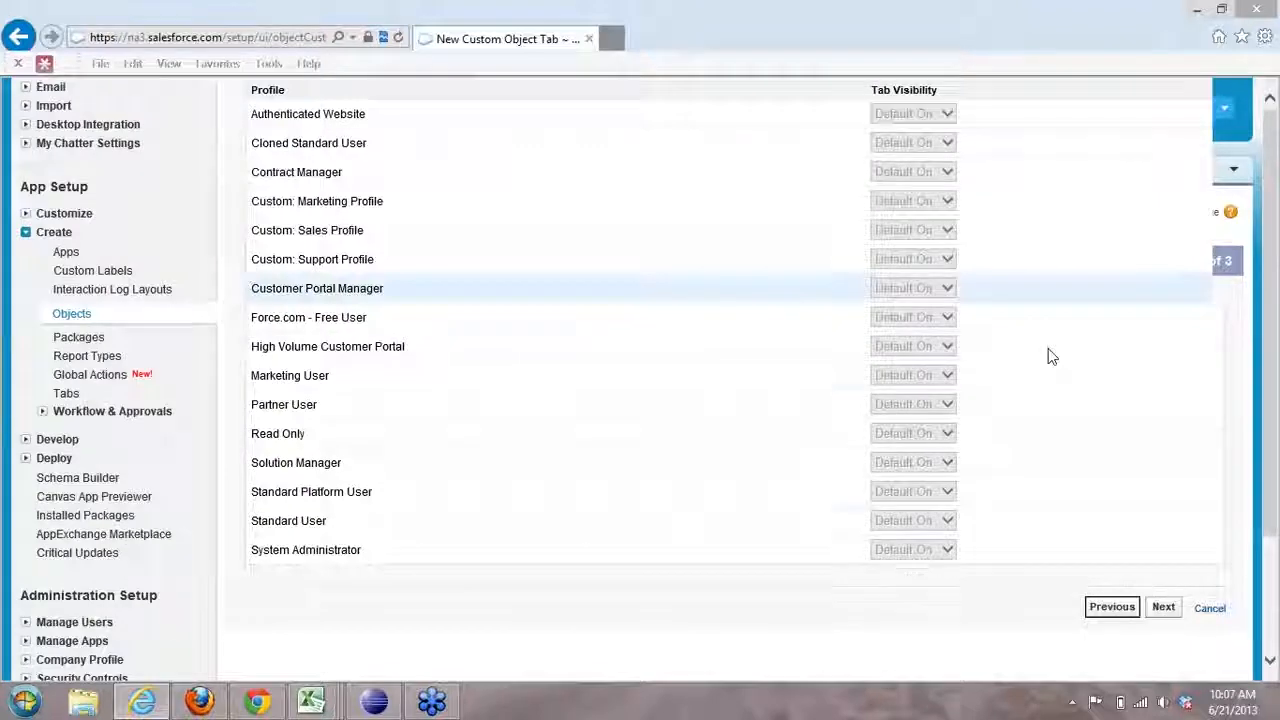
pyautogui.click(1163, 474)
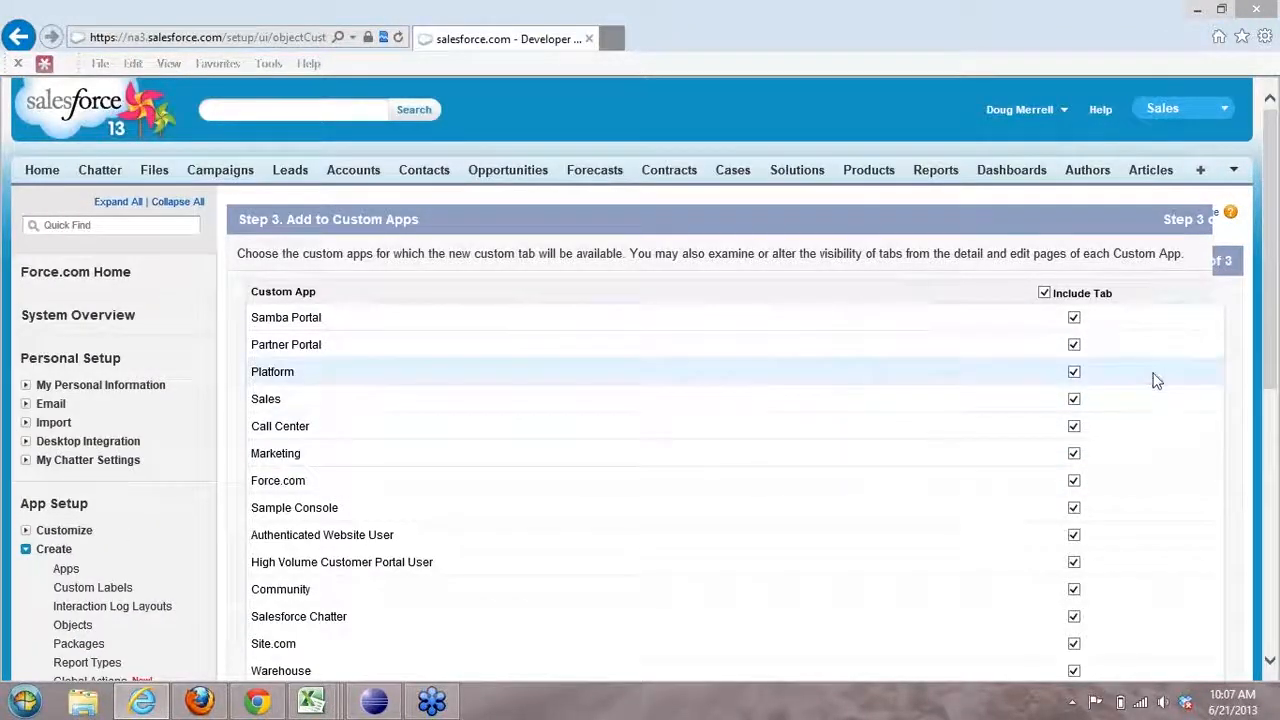
pyautogui.scroll(-3, 1155, 382)
pyautogui.click(1160, 504)
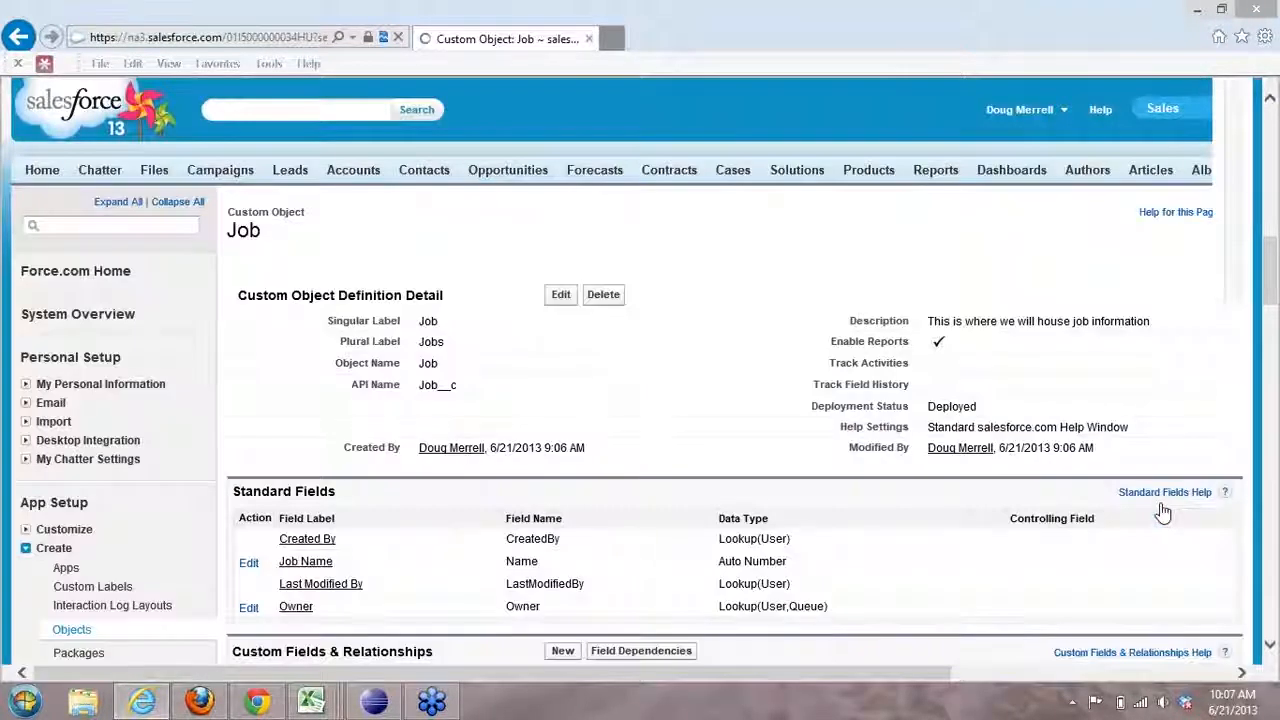
# Step: Dismiss the Introducing Actions notice and start a new custom field on the Job object
pyautogui.moveTo(918, 680); pyautogui.dragTo(1200, 670)
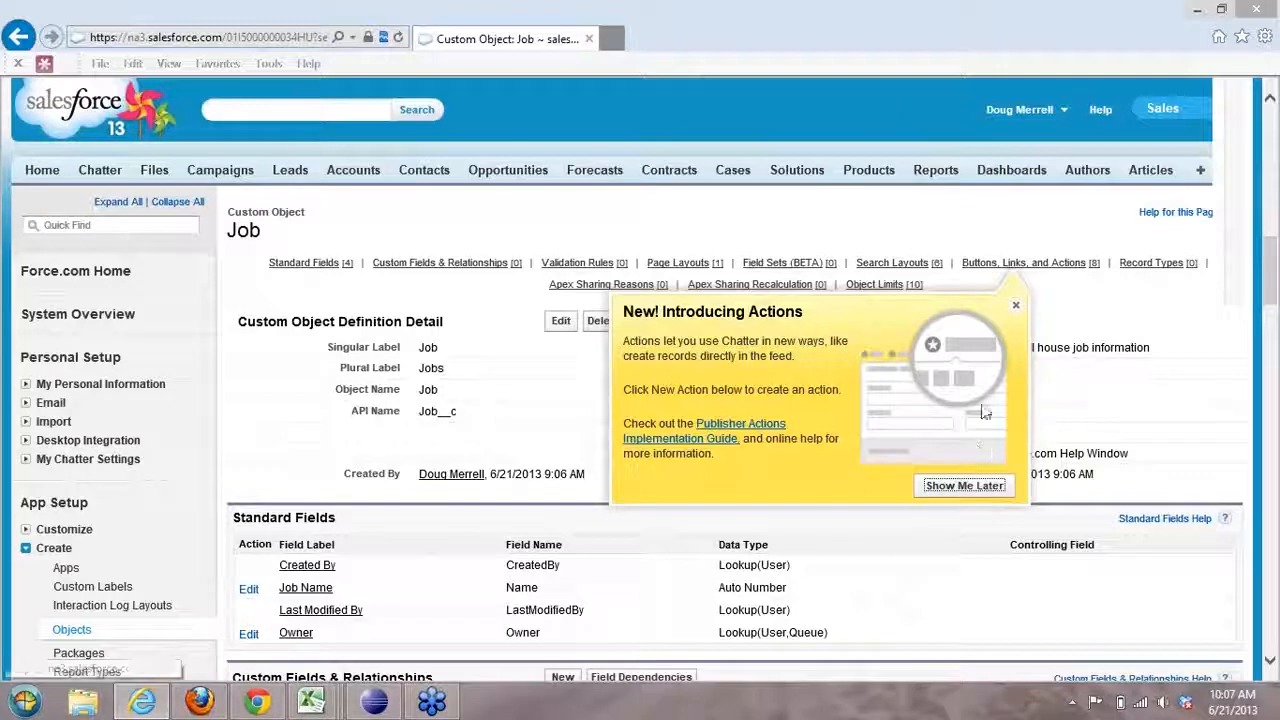
pyautogui.click(1016, 307)
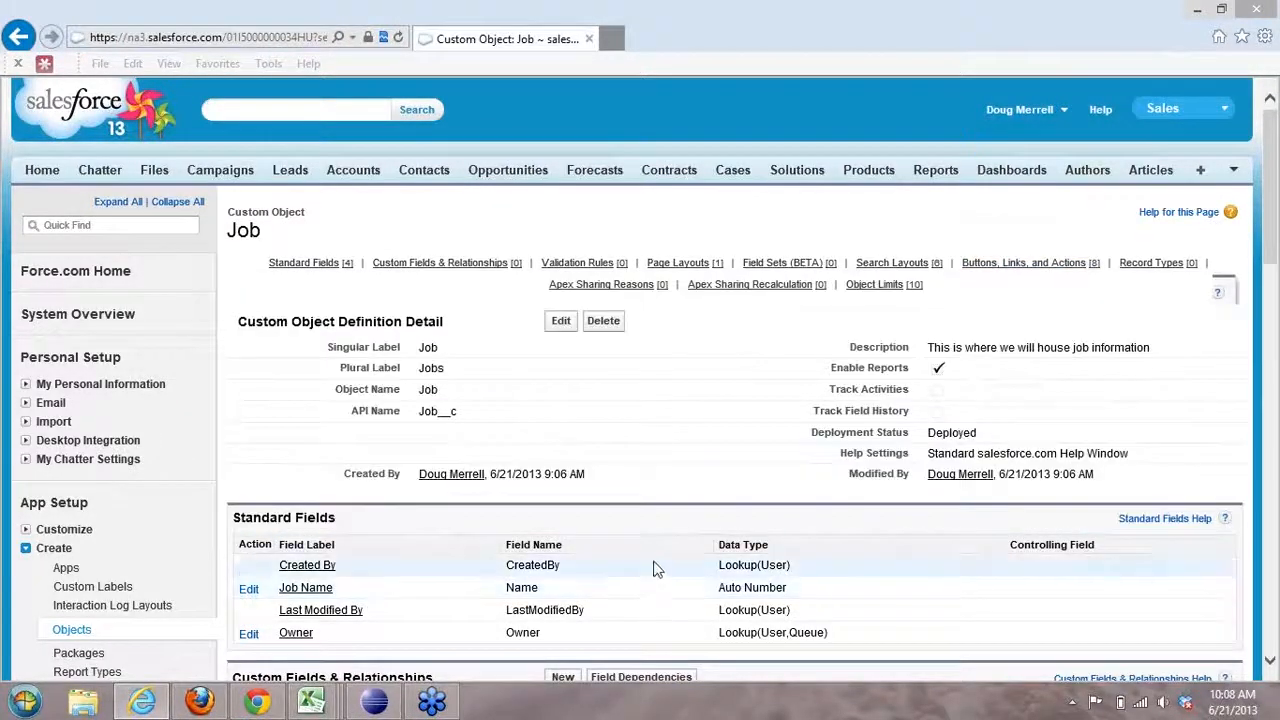
pyautogui.scroll(-3, 1275, 420)
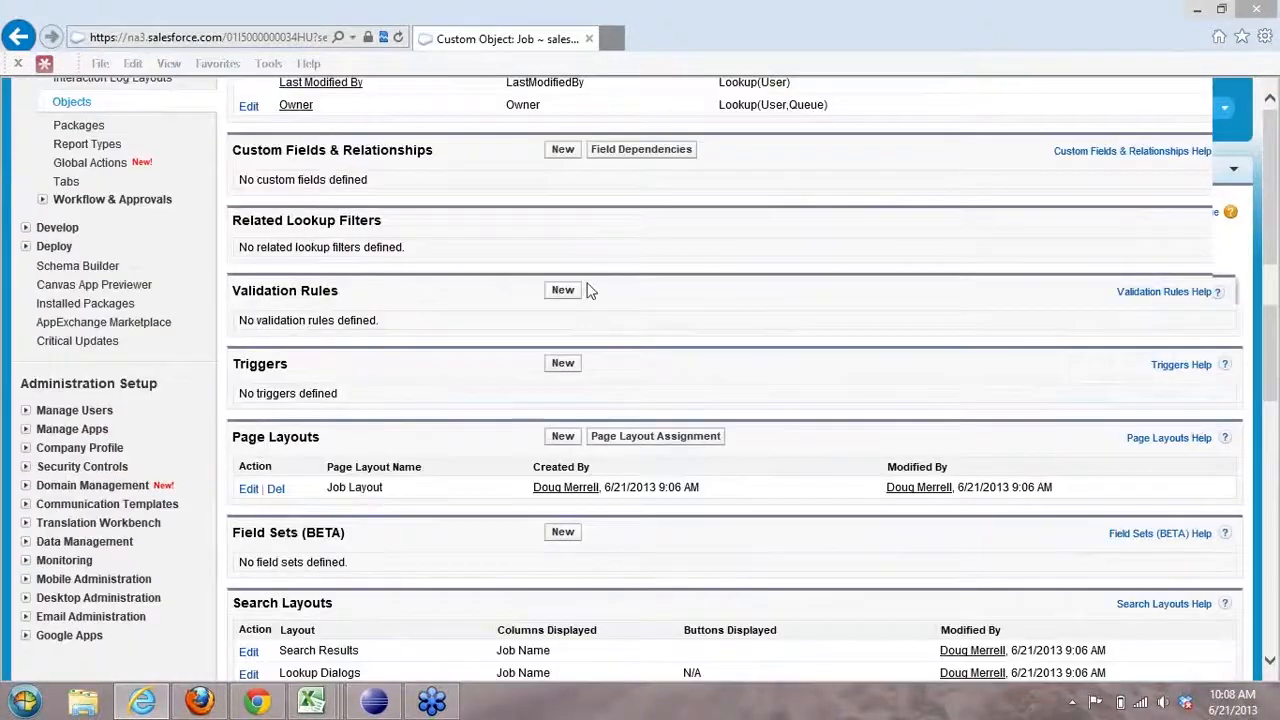
pyautogui.moveTo(1274, 356); pyautogui.dragTo(1272, 272)
pyautogui.click(563, 484)
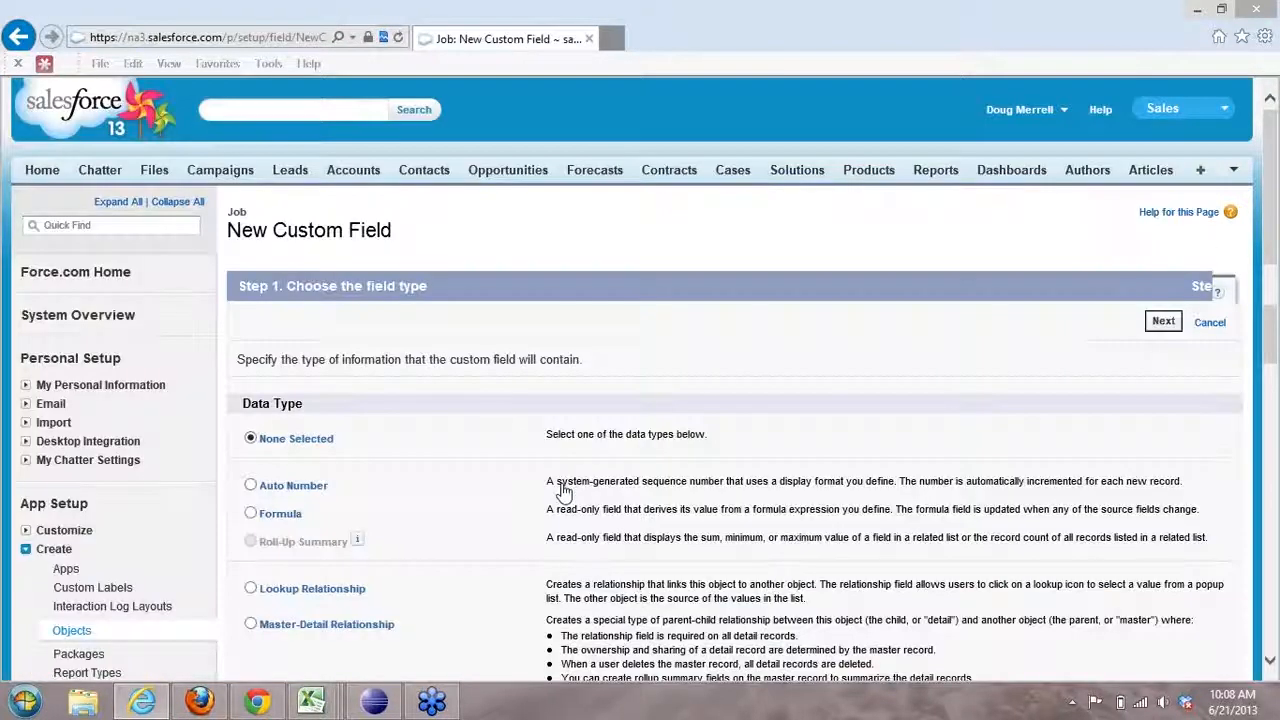
# Step: Choose Master-Detail Relationship as the field's data type and set Account as the related object
pyautogui.scroll(-3, 590, 472)
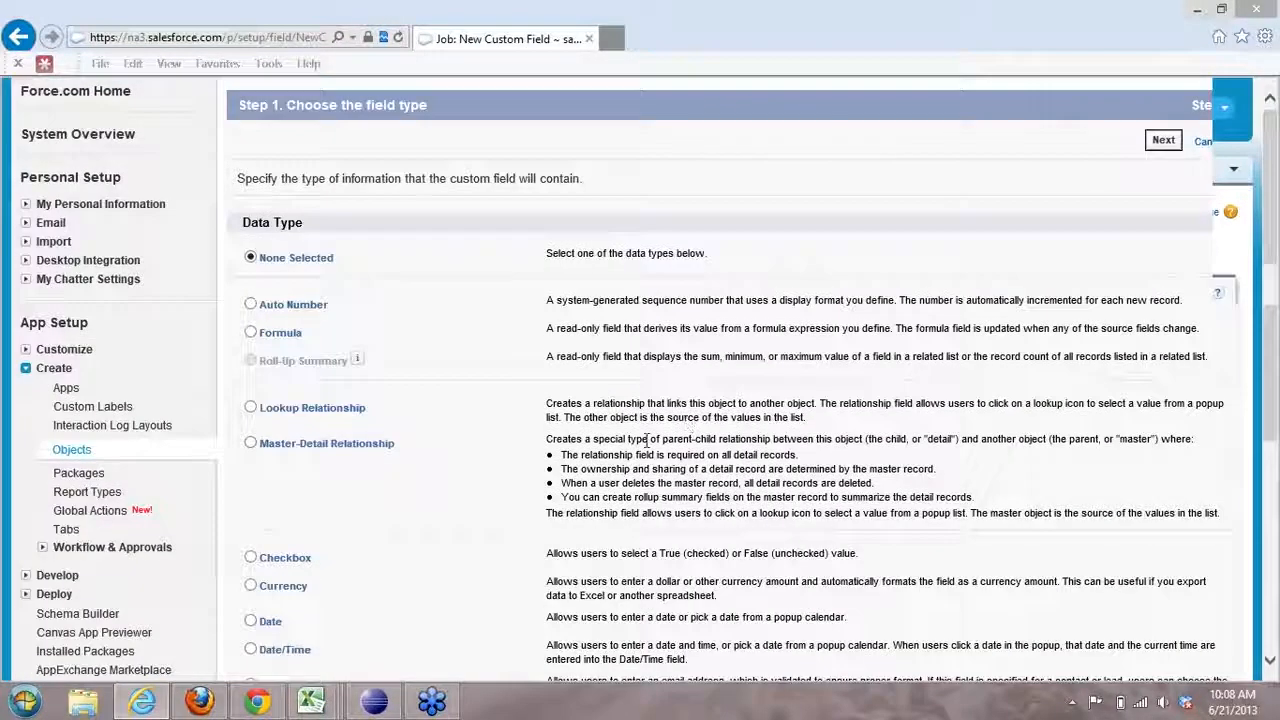
pyautogui.click(250, 443)
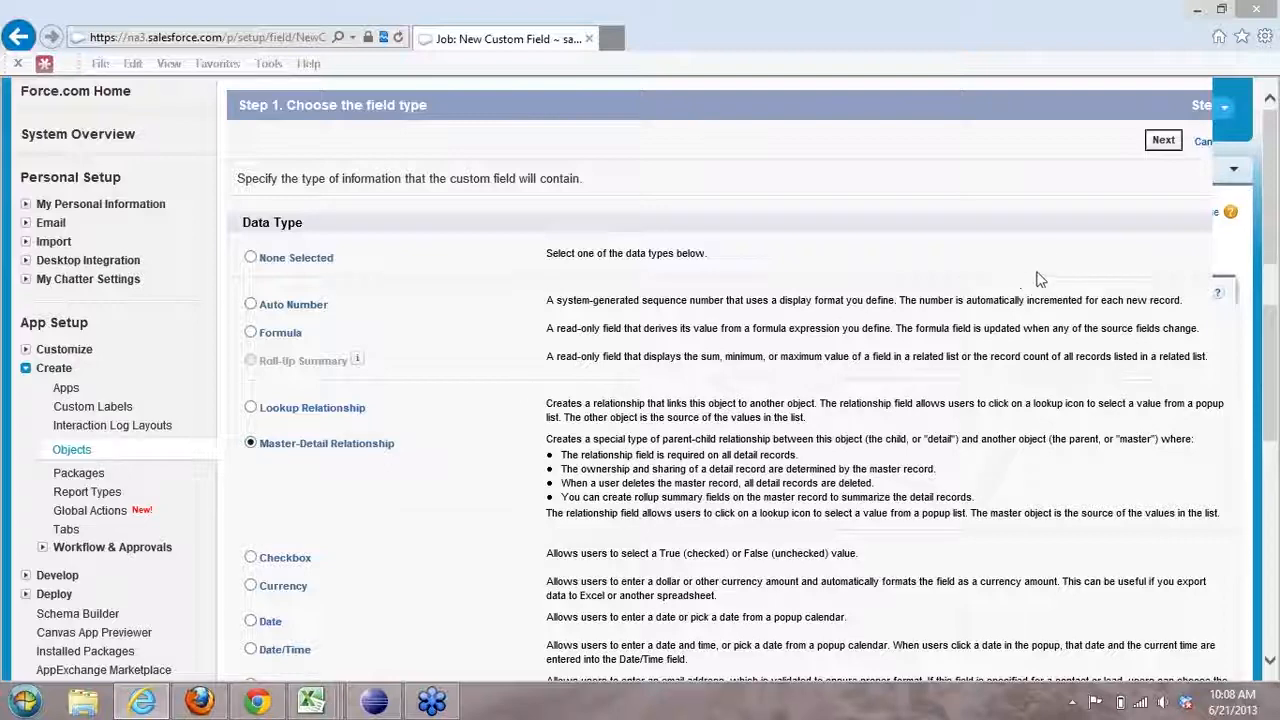
pyautogui.click(1164, 140)
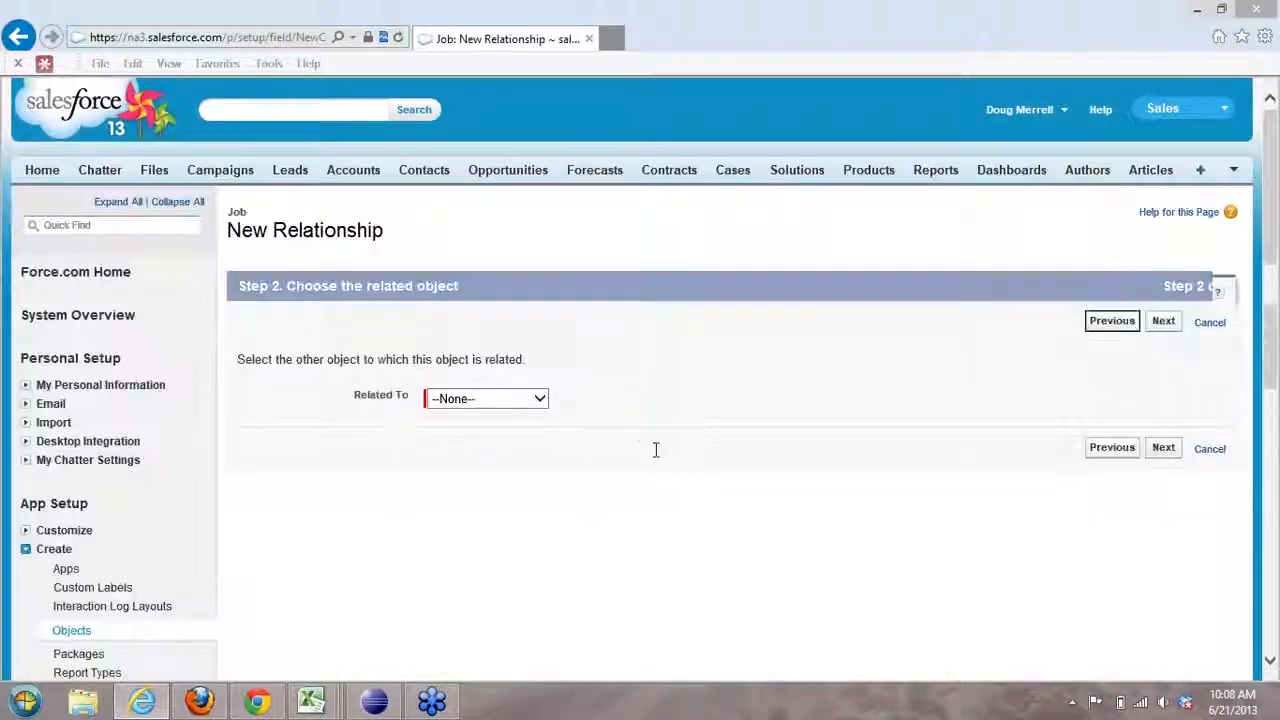
pyautogui.click(541, 402)
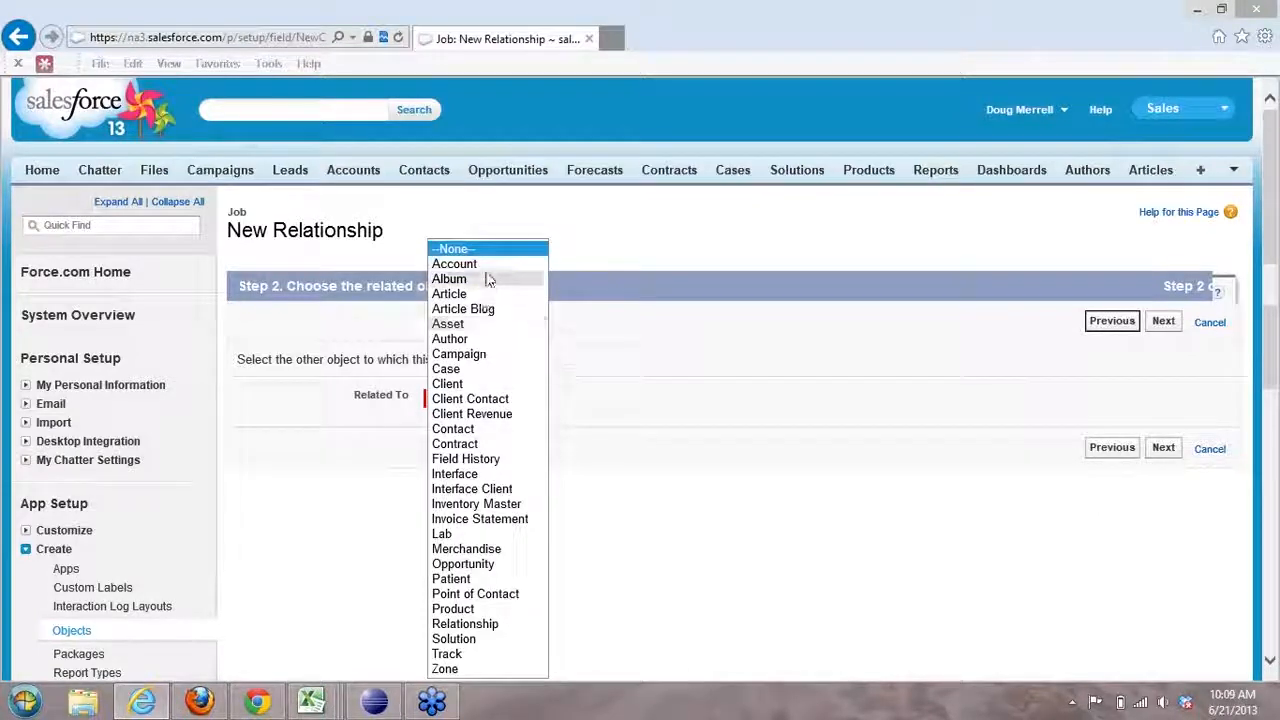
pyautogui.click(489, 265)
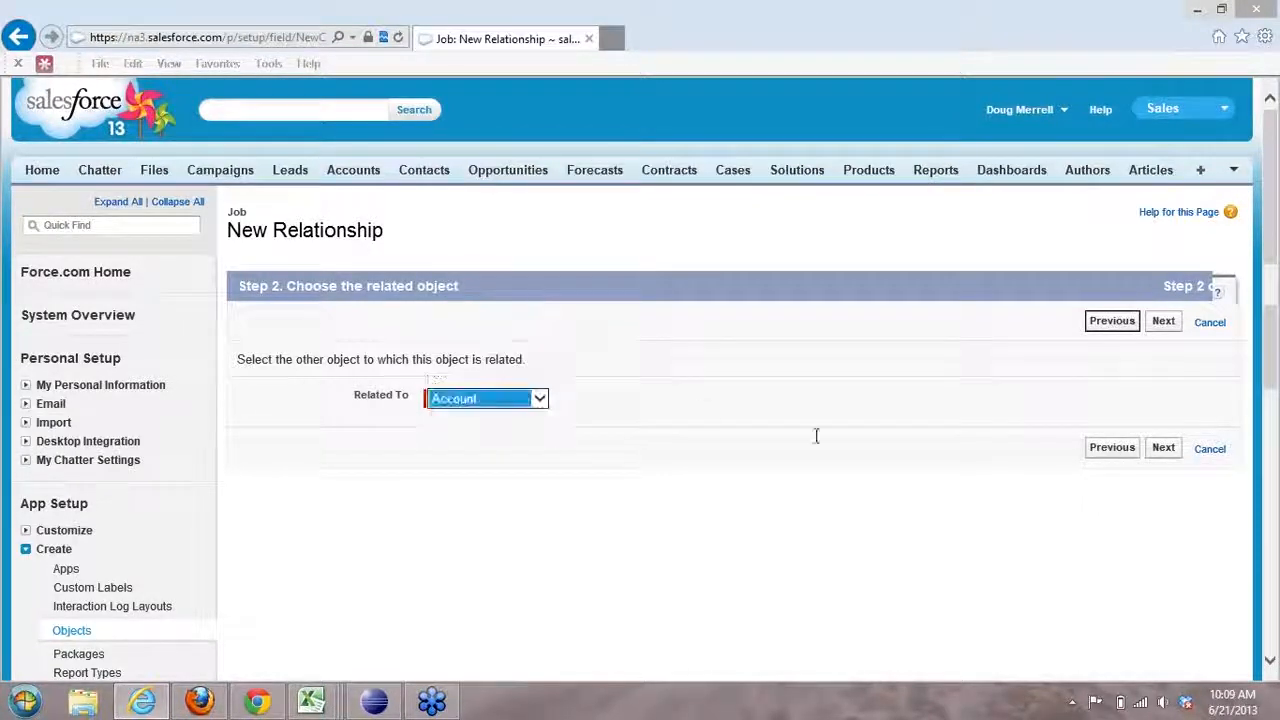
pyautogui.click(1165, 449)
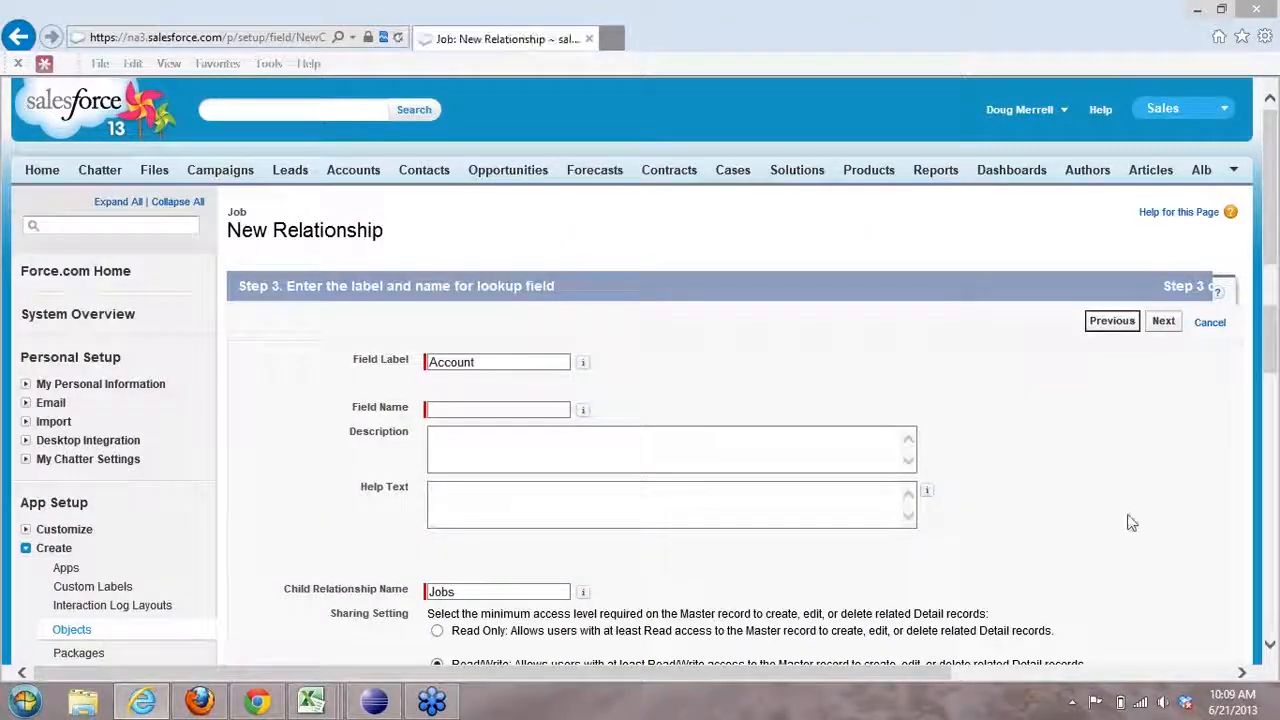
# Step: Fill in Account as the relationship's field name, keep the Read/Write sharing setting, and proceed to field-level security
pyautogui.click(472, 410)
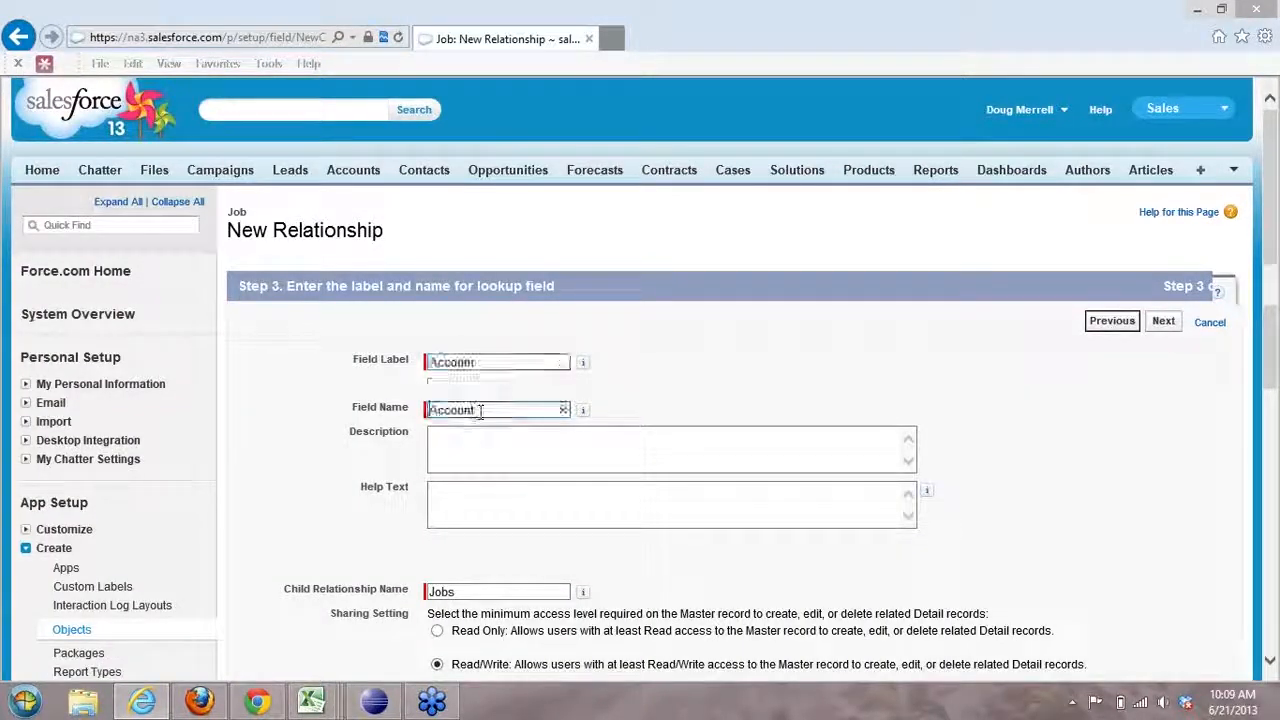
pyautogui.click(1165, 324)
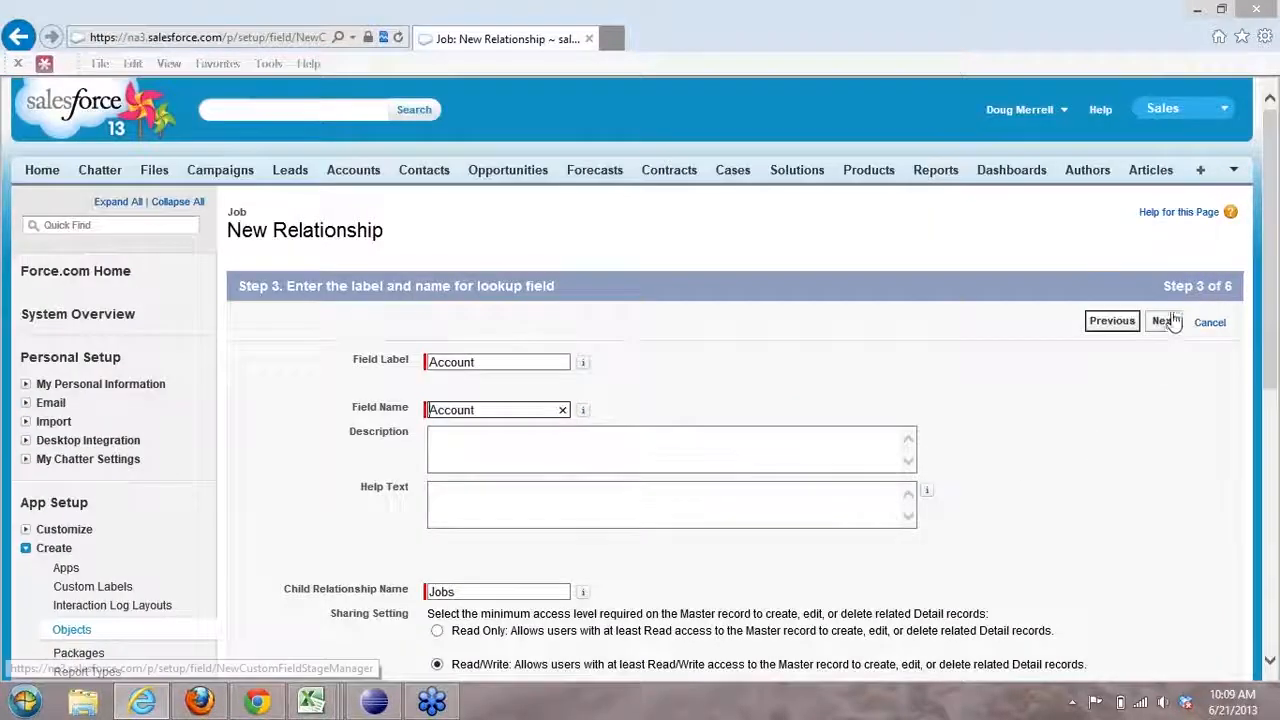
pyautogui.click(1165, 321)
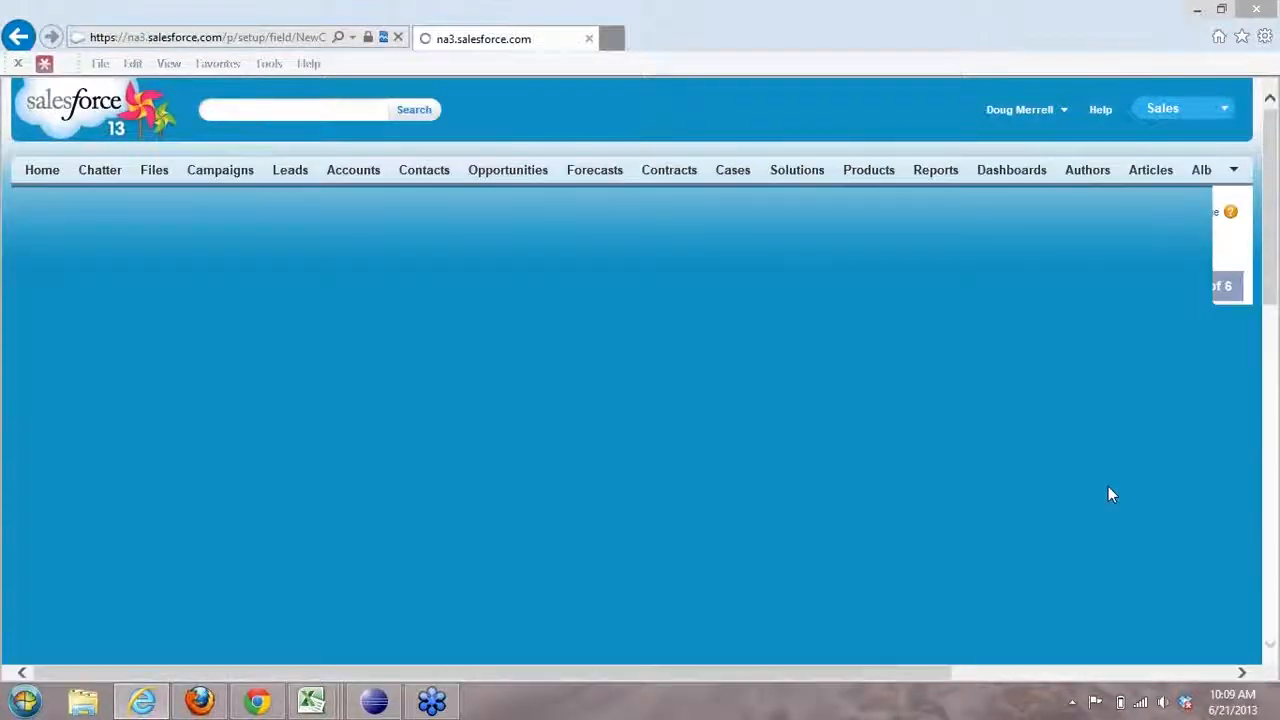
# Step: Accept the field-level security and Job Layout, keep the Jobs related list on all Account layouts, and save the relationship
pyautogui.scroll(-1, 1108, 480)
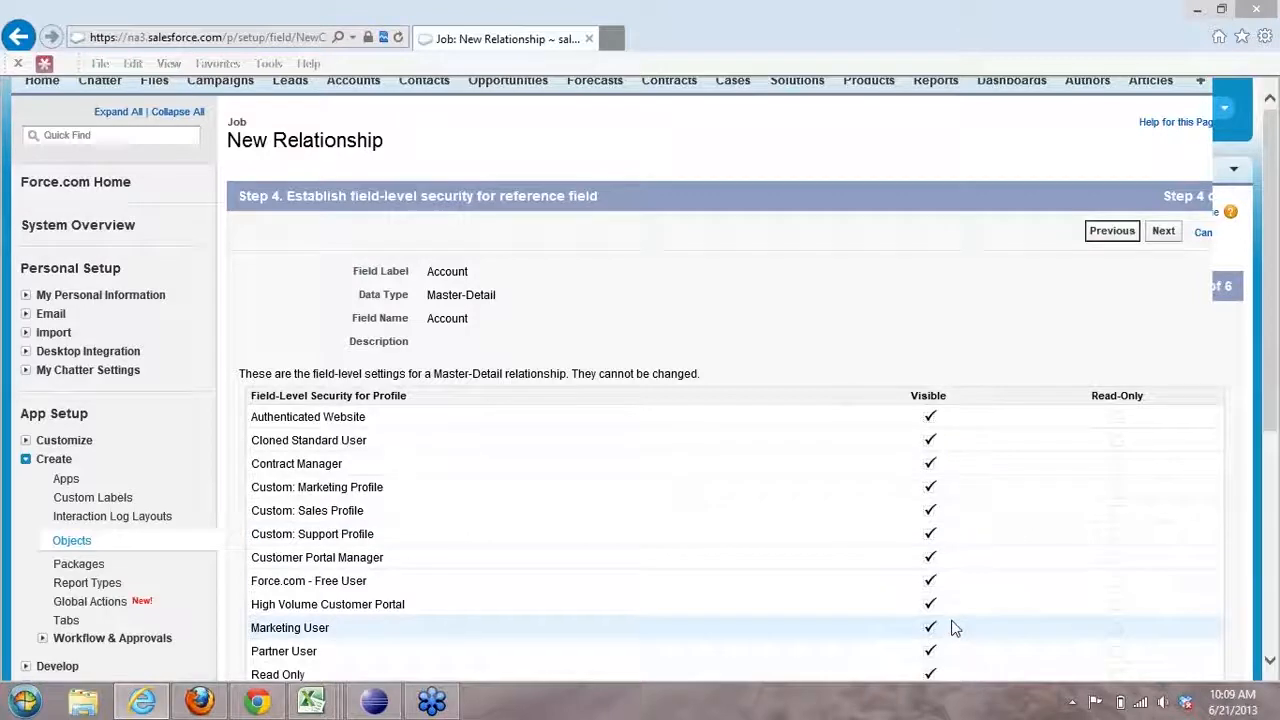
pyautogui.click(1164, 234)
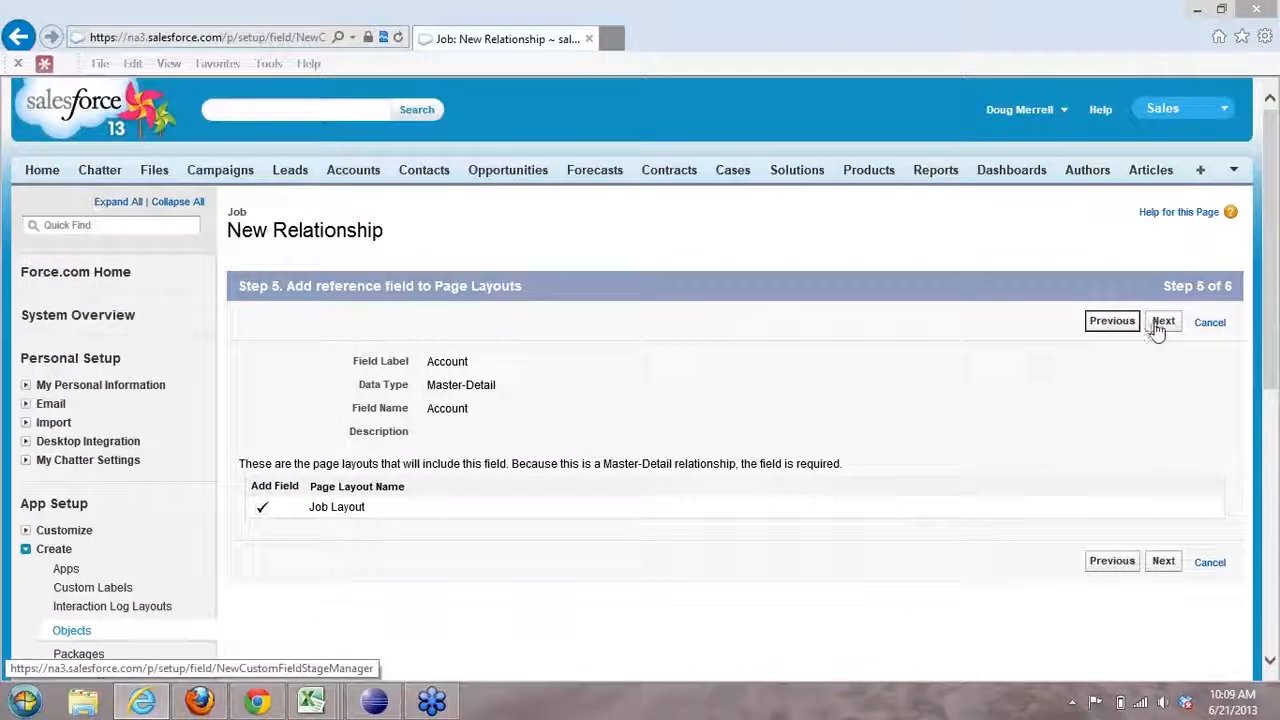
pyautogui.moveTo(368, 508); pyautogui.dragTo(322, 512)
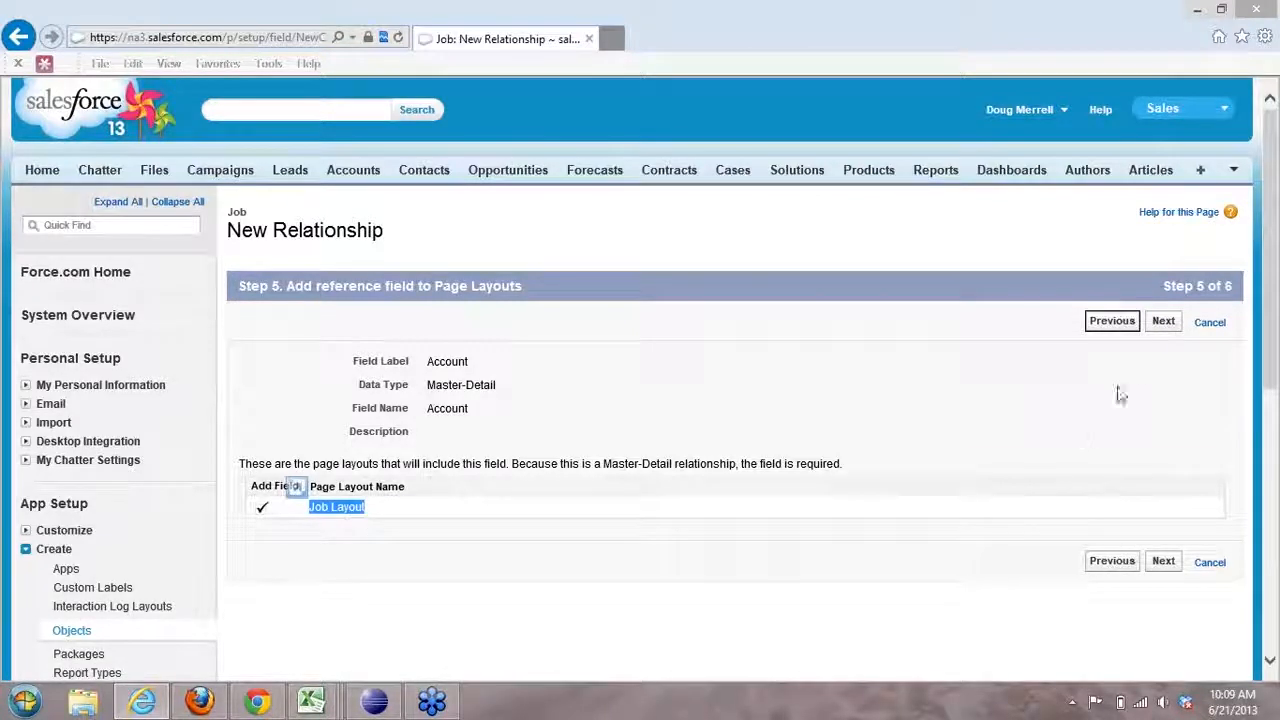
pyautogui.click(1176, 326)
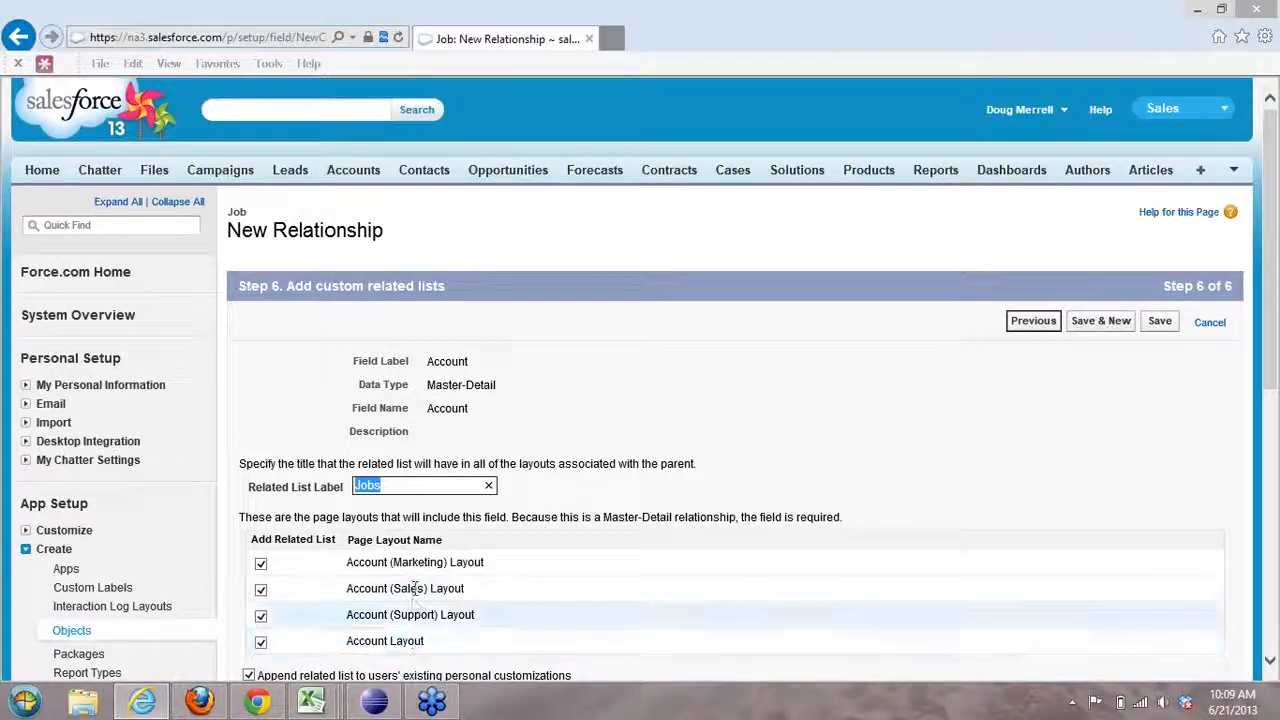
pyautogui.click(460, 486)
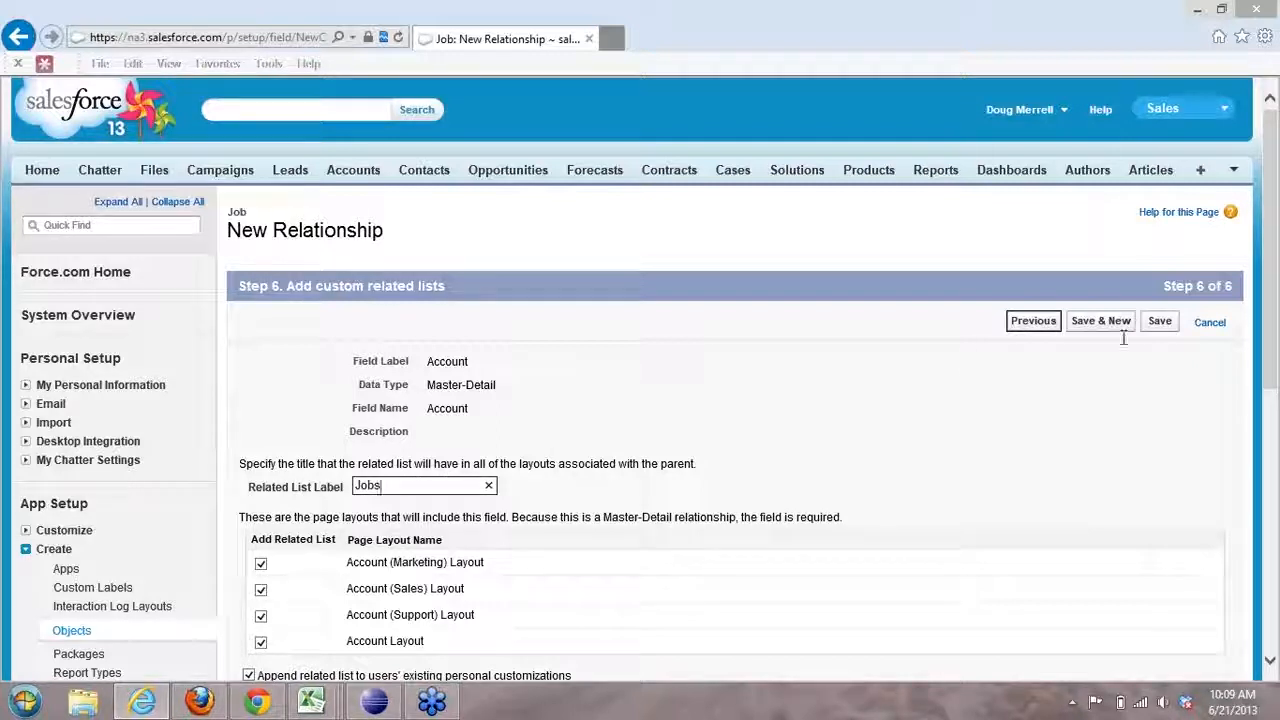
pyautogui.click(1156, 330)
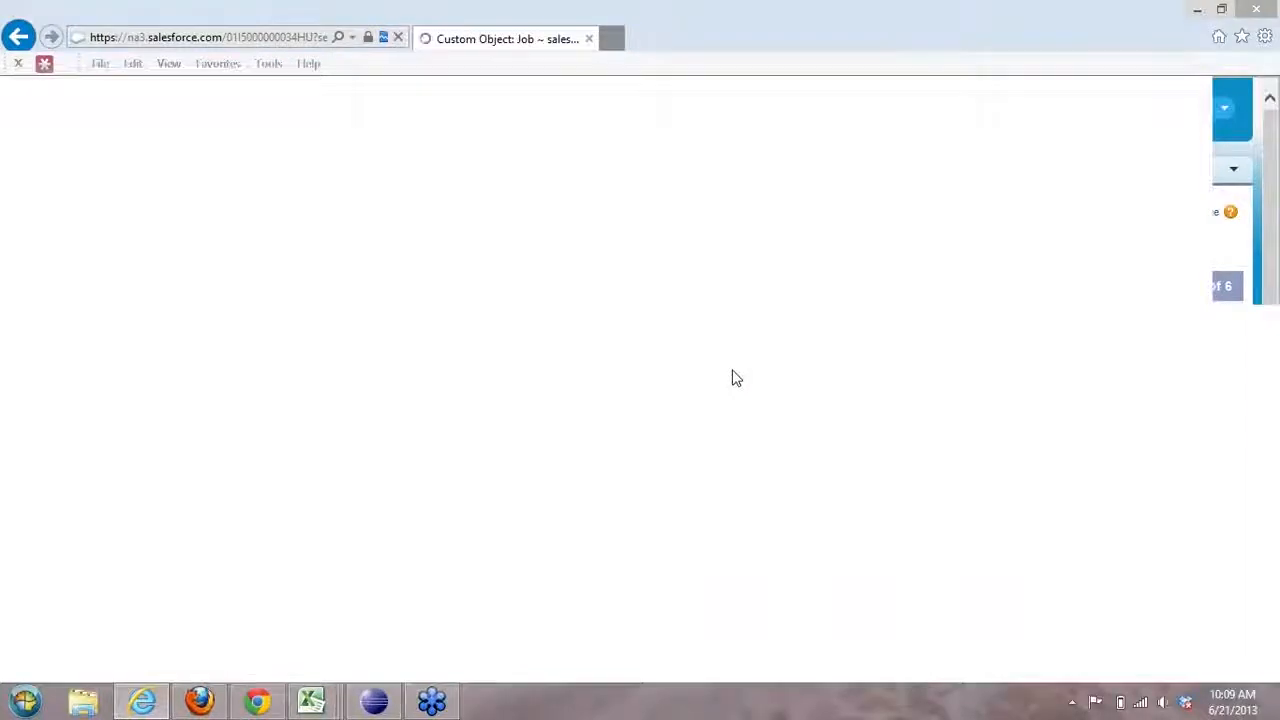
# Step: Start another custom field on the Job object with the Picklist data type and proceed to its details
pyautogui.scroll(-5, 731, 380)
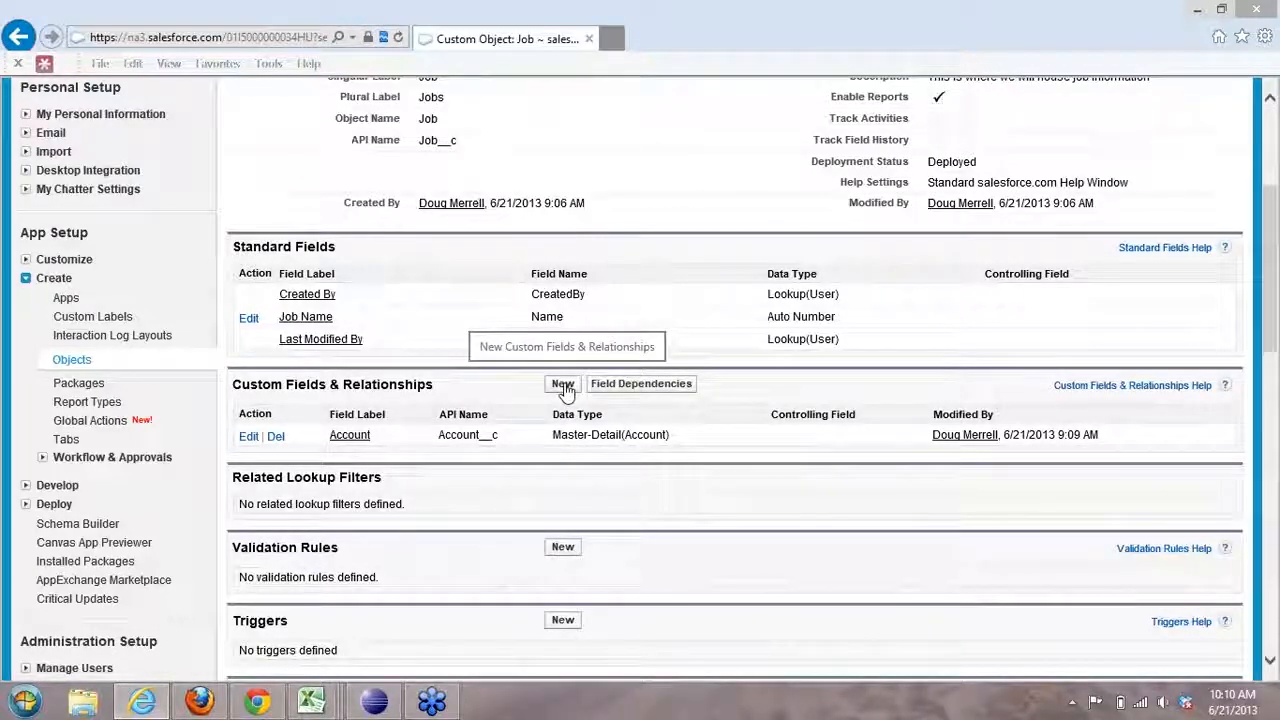
pyautogui.click(562, 385)
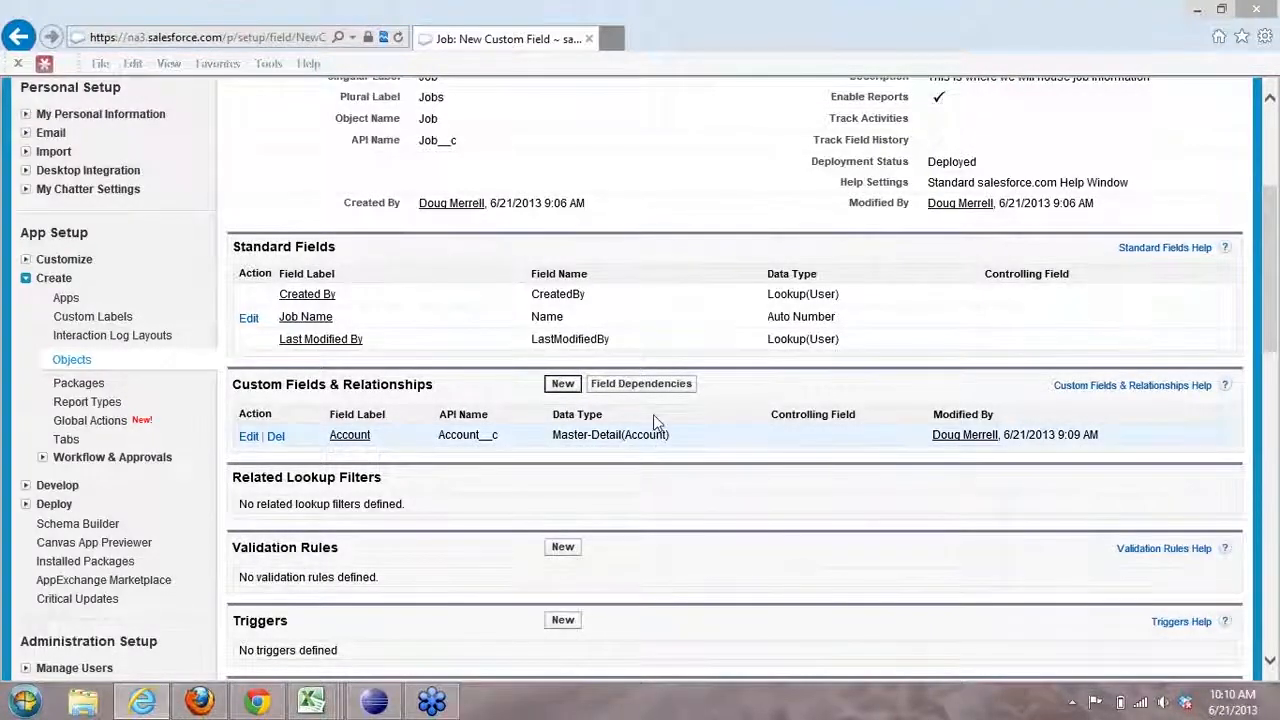
pyautogui.scroll(-5, 653, 414)
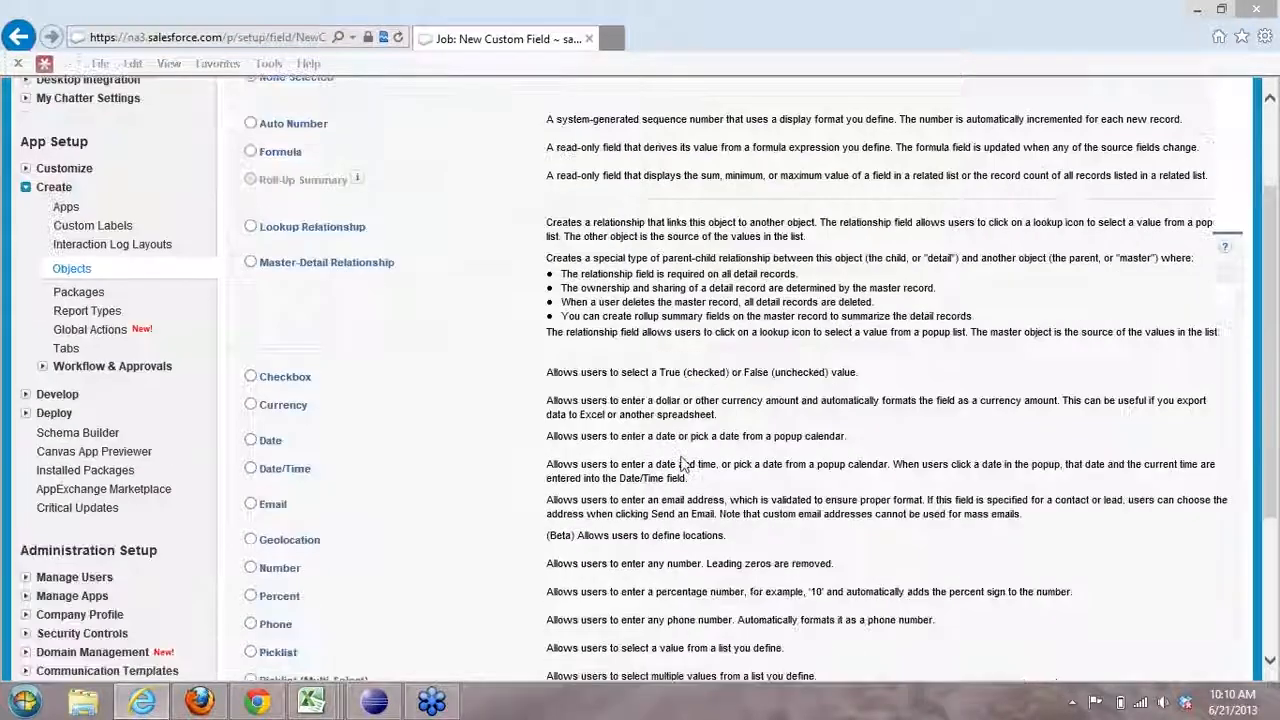
pyautogui.scroll(-1, 650, 460)
pyautogui.click(251, 562)
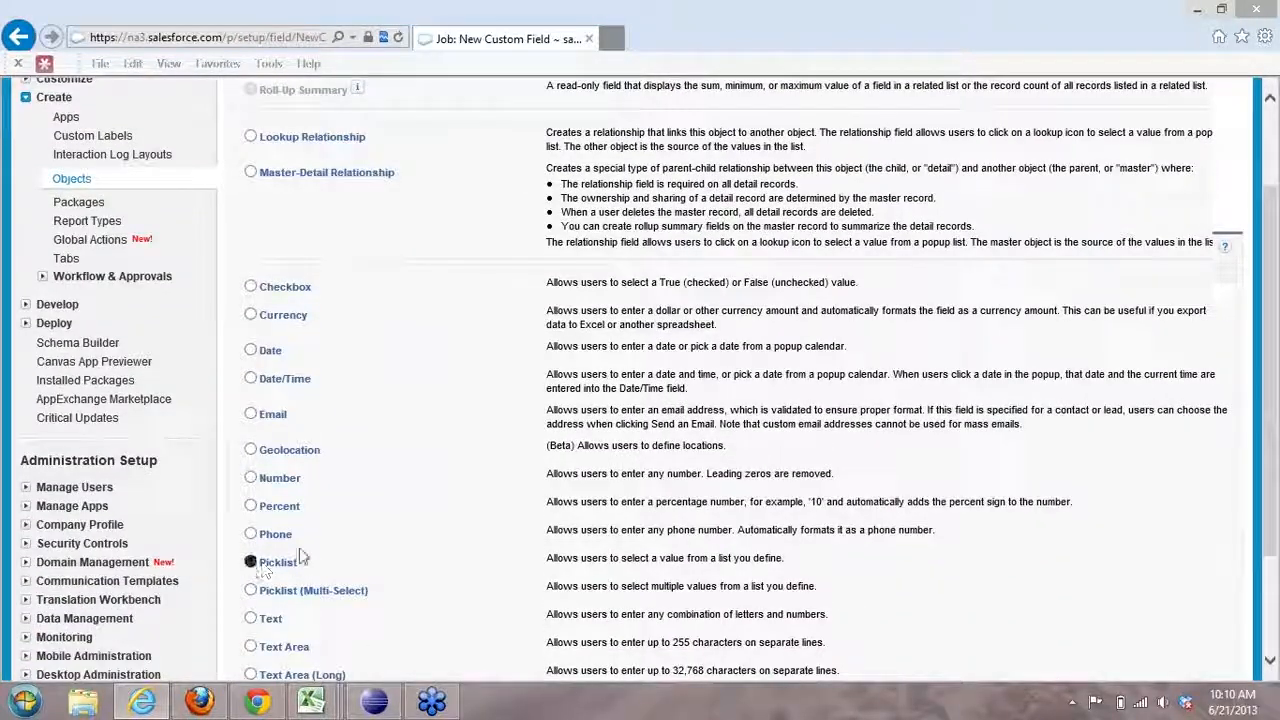
pyautogui.scroll(5, 1145, 289)
pyautogui.click(1164, 233)
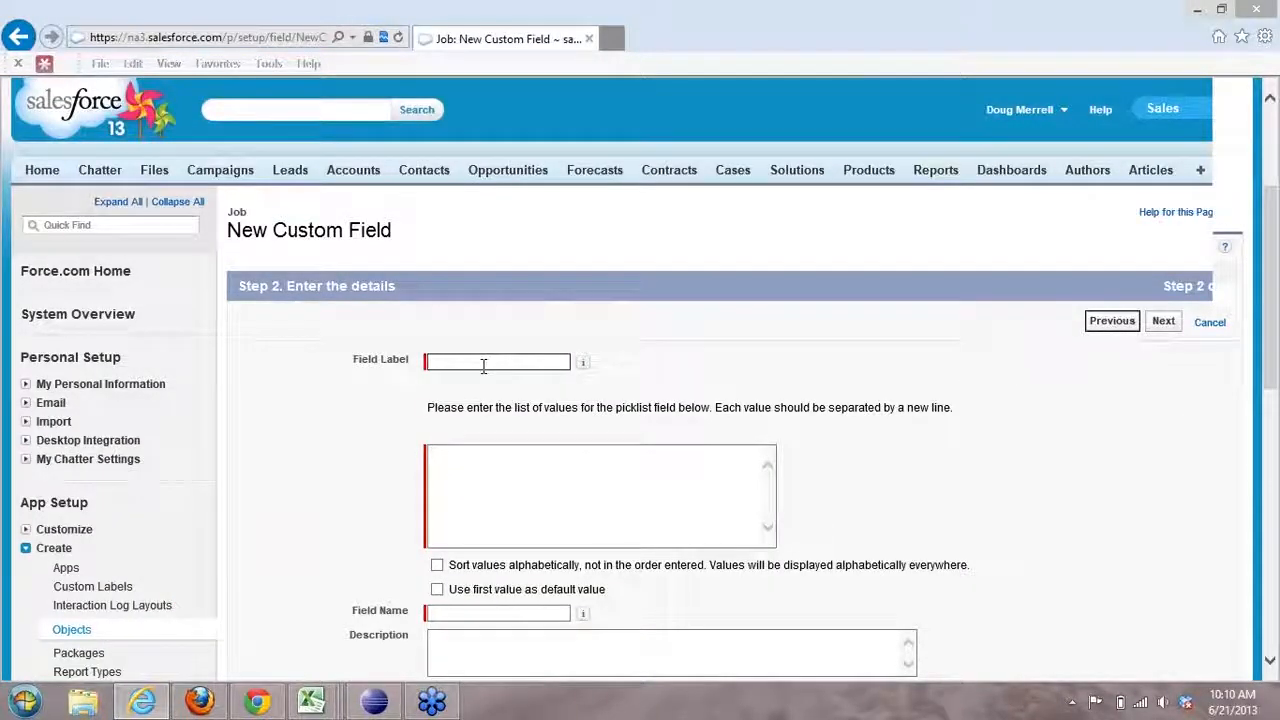
# Step: Label the picklist field Type and enter the values Install, Repair and Analyze on separate lines
pyautogui.write('ype')
pyautogui.click(505, 460)
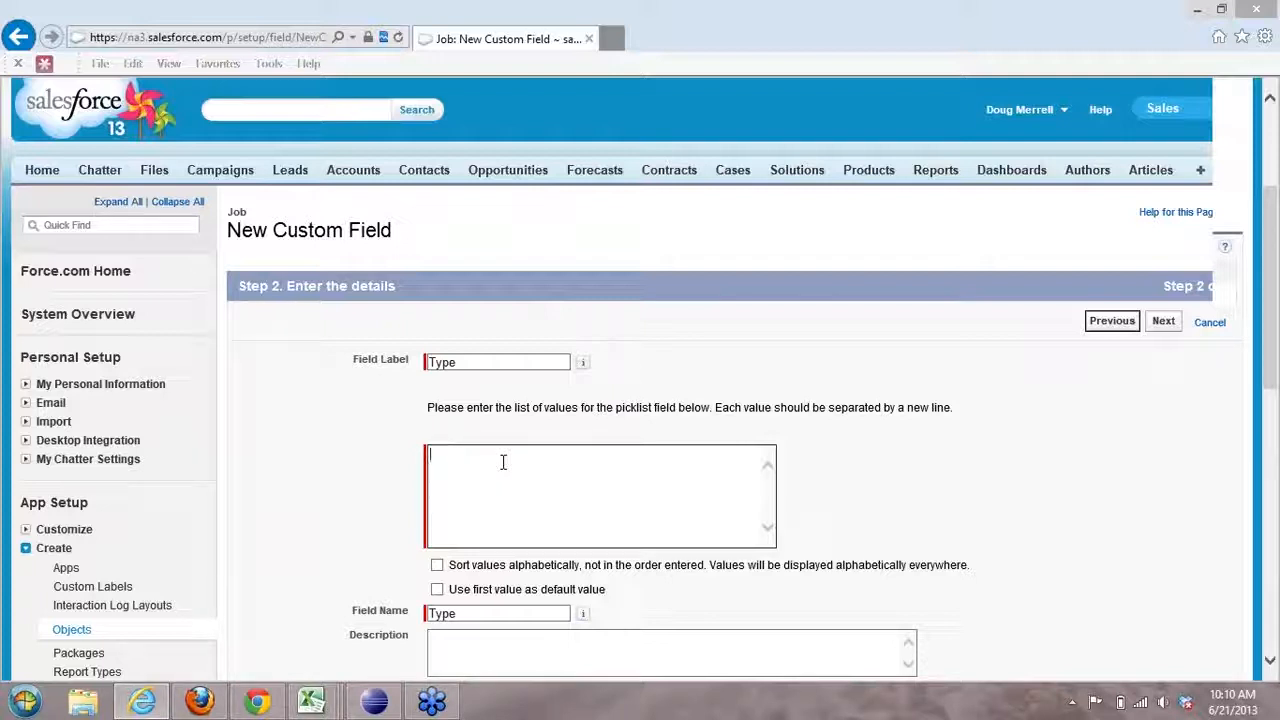
pyautogui.write('Install')
pyautogui.press('Return')
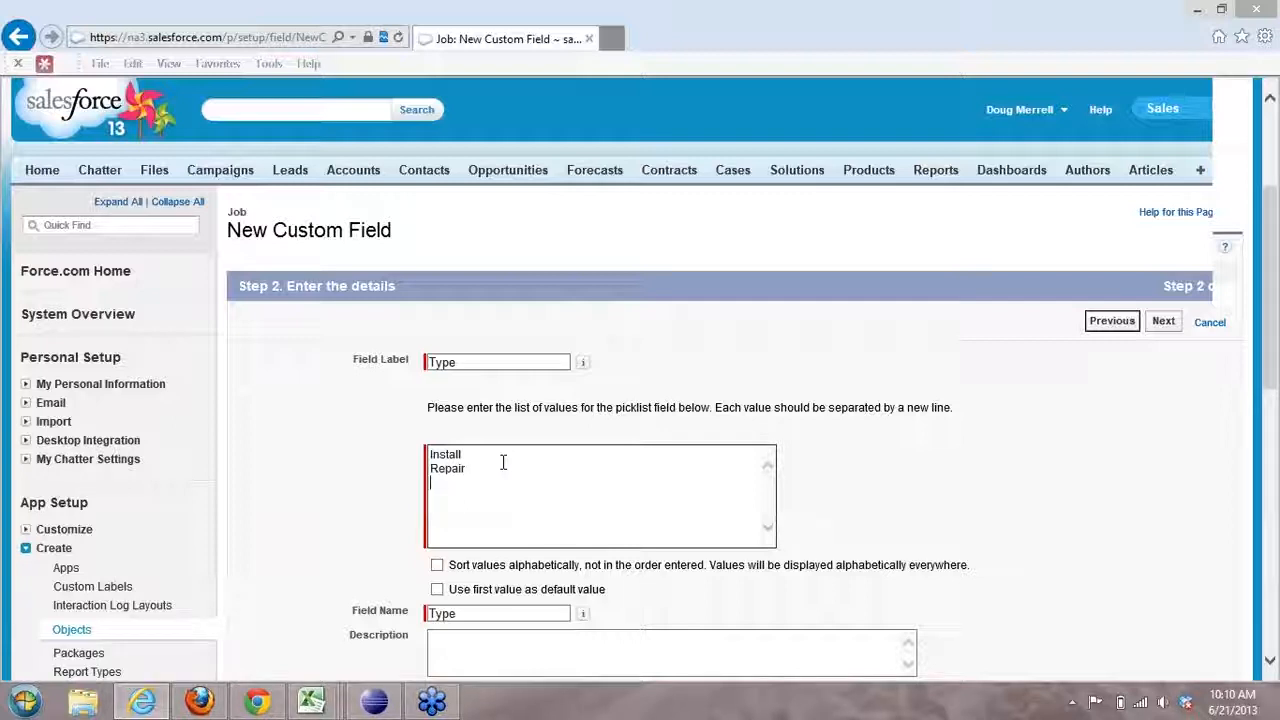
pyautogui.write('lyze')
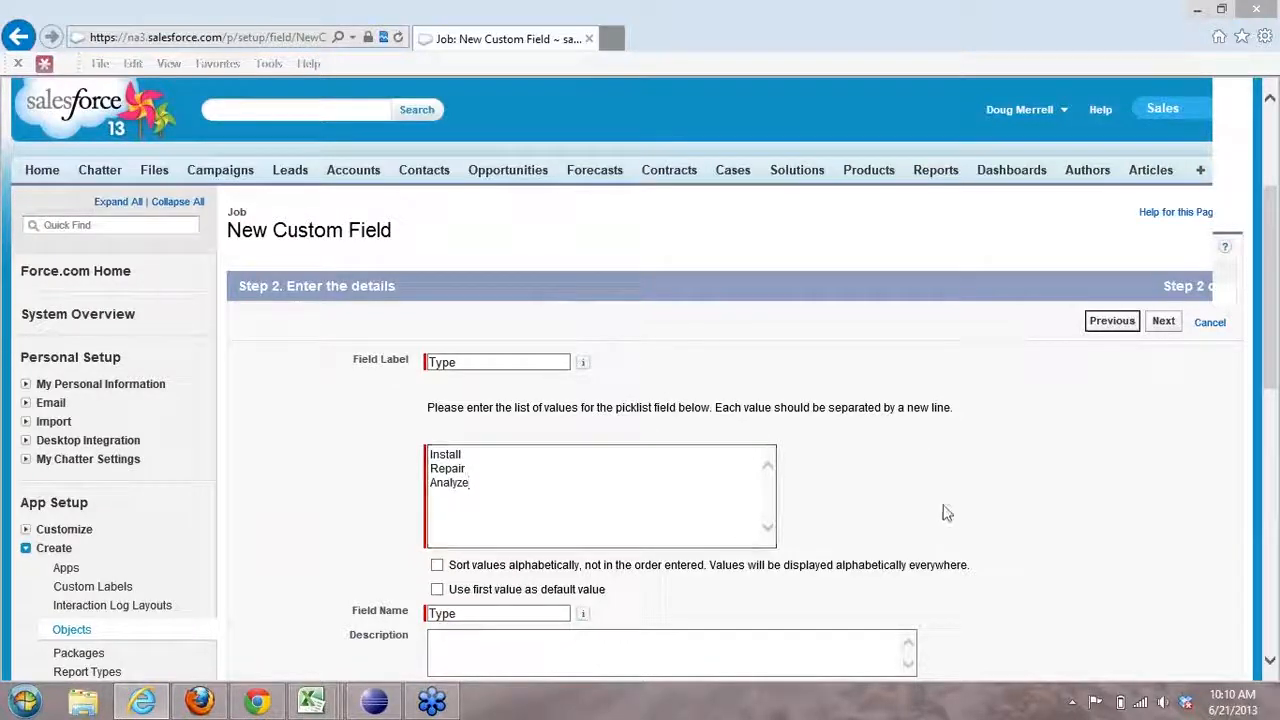
# Step: Keep the default field-level security and Job Layout for the Type field, and save it while starting another new field
pyautogui.scroll(-1, 960, 478)
pyautogui.scroll(-3, 960, 478)
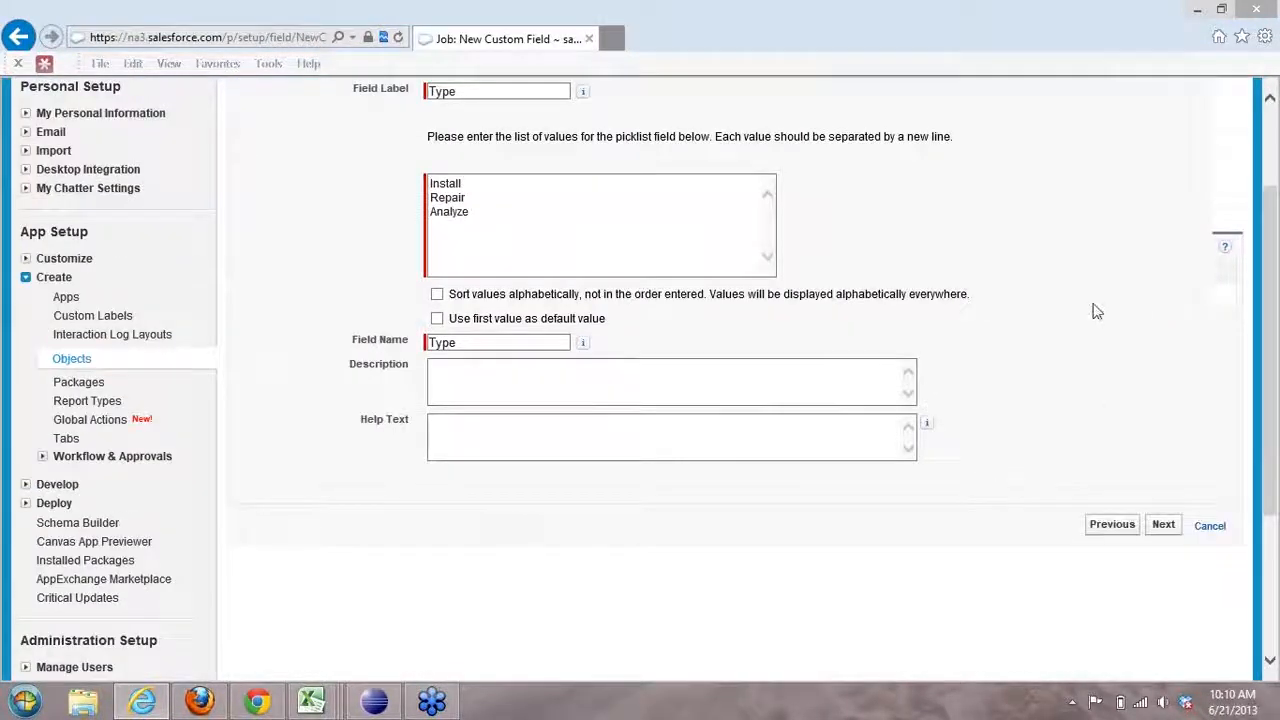
pyautogui.scroll(4, 1130, 318)
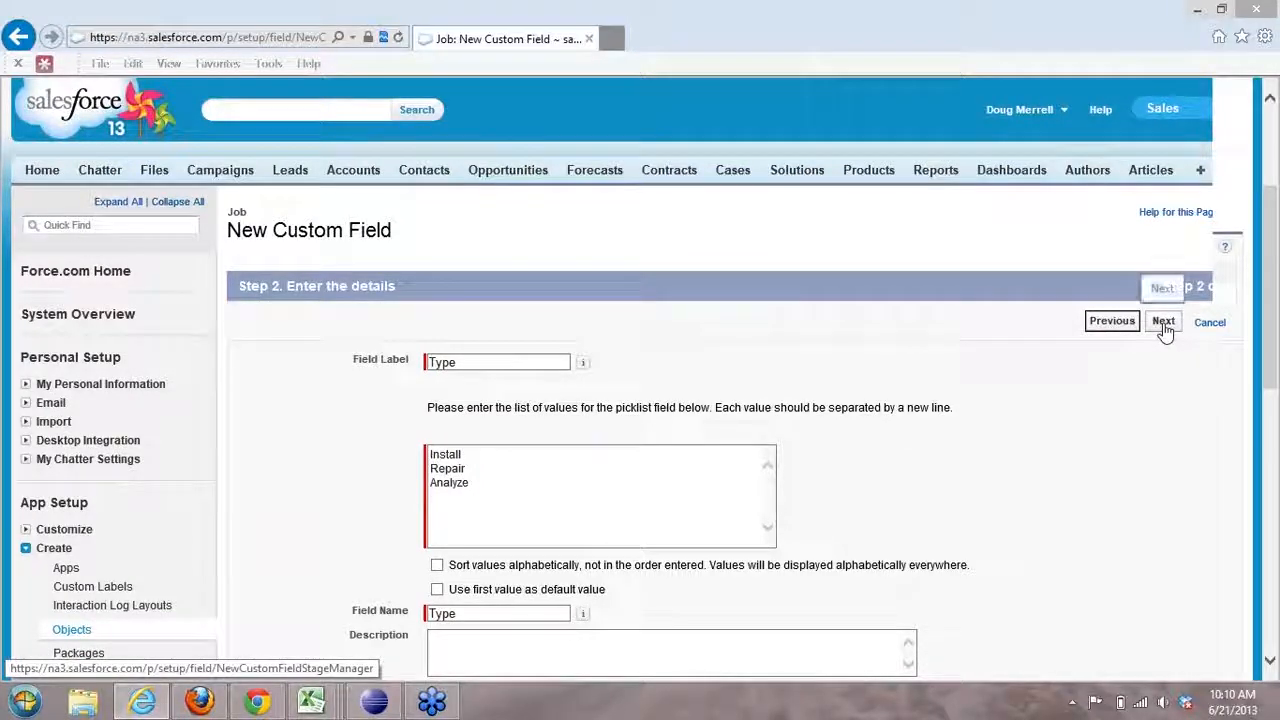
pyautogui.click(1163, 326)
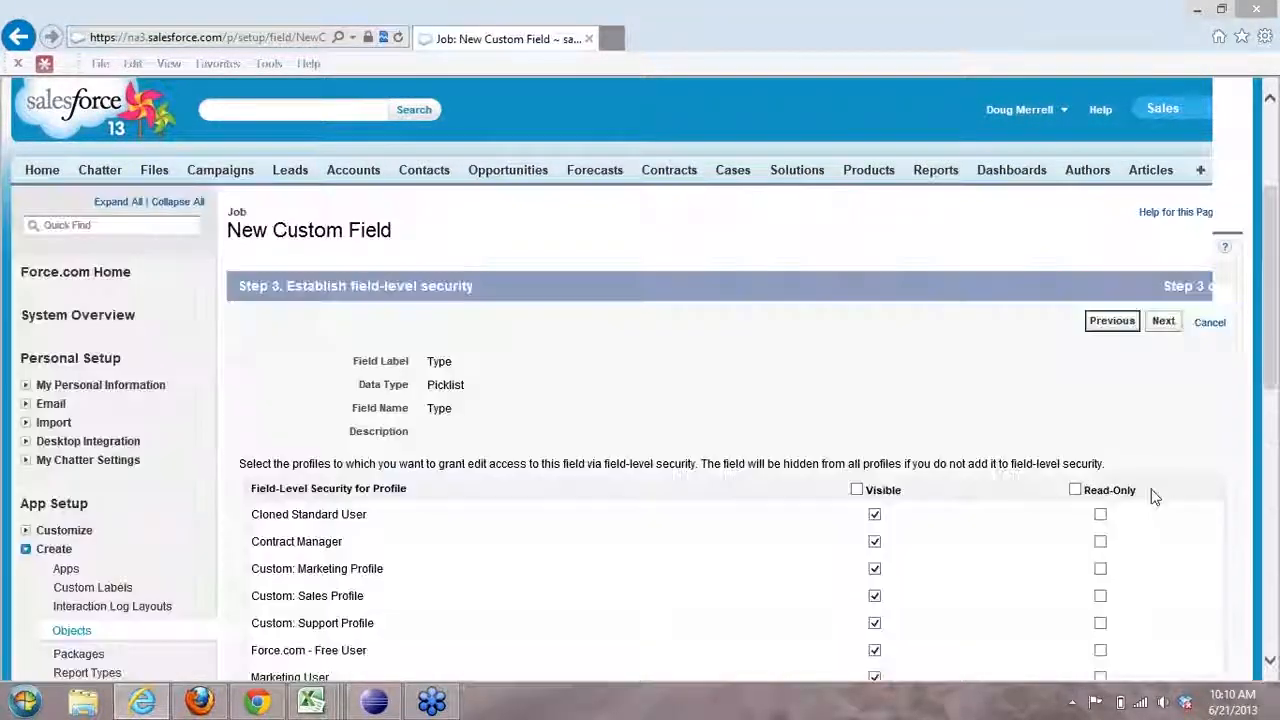
pyautogui.click(1164, 326)
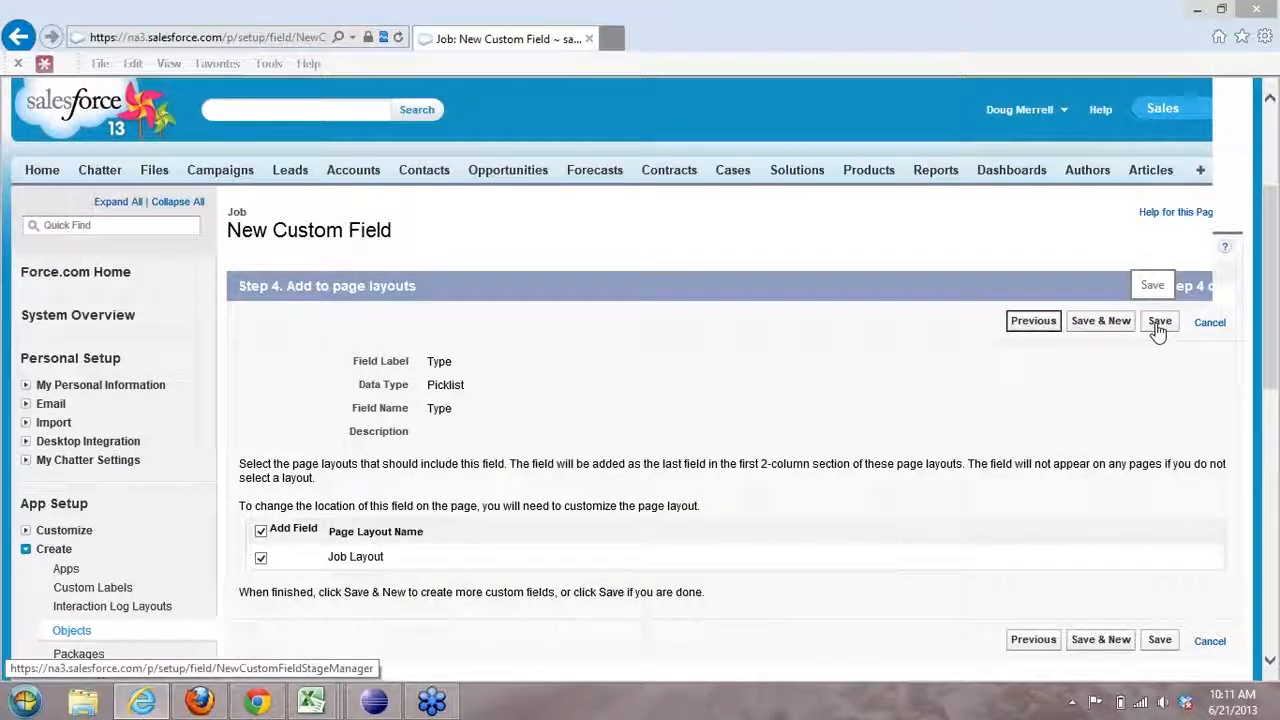
pyautogui.click(1098, 322)
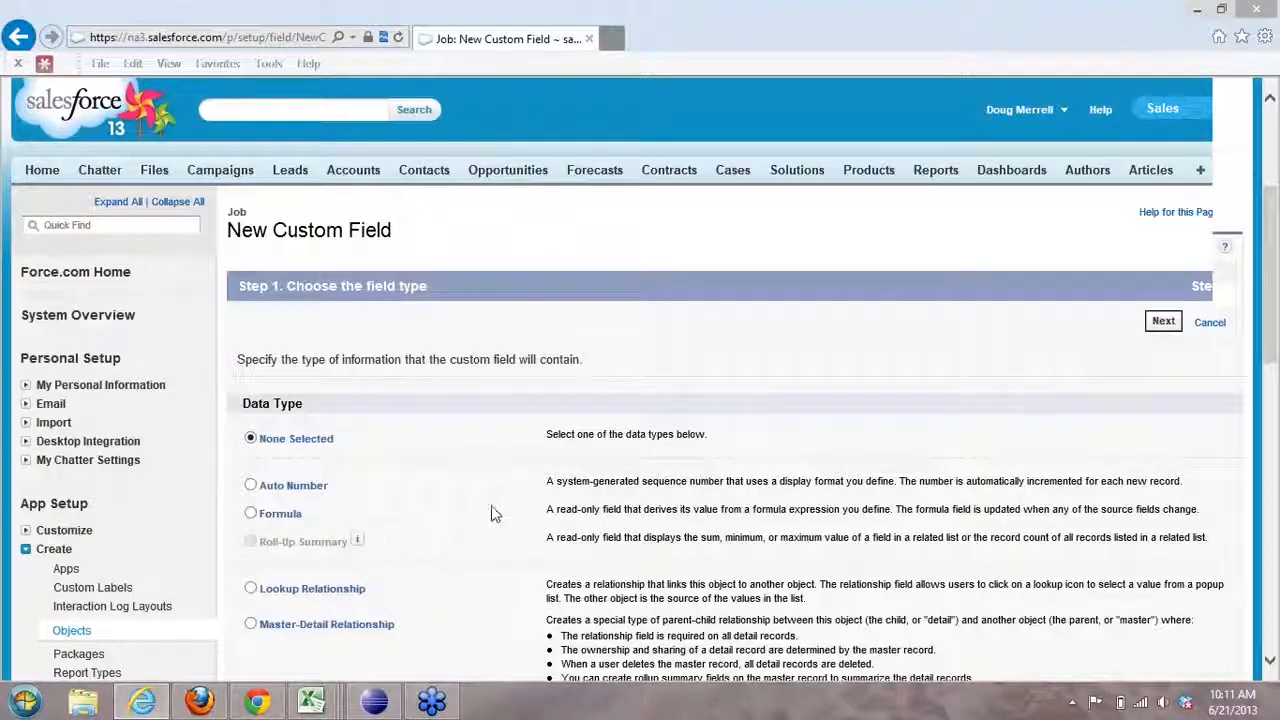
# Step: Choose the Date data type for the new Job custom field and proceed to its details
pyautogui.scroll(-1, 496, 508)
pyautogui.scroll(-5, 500, 514)
pyautogui.scroll(4, 503, 512)
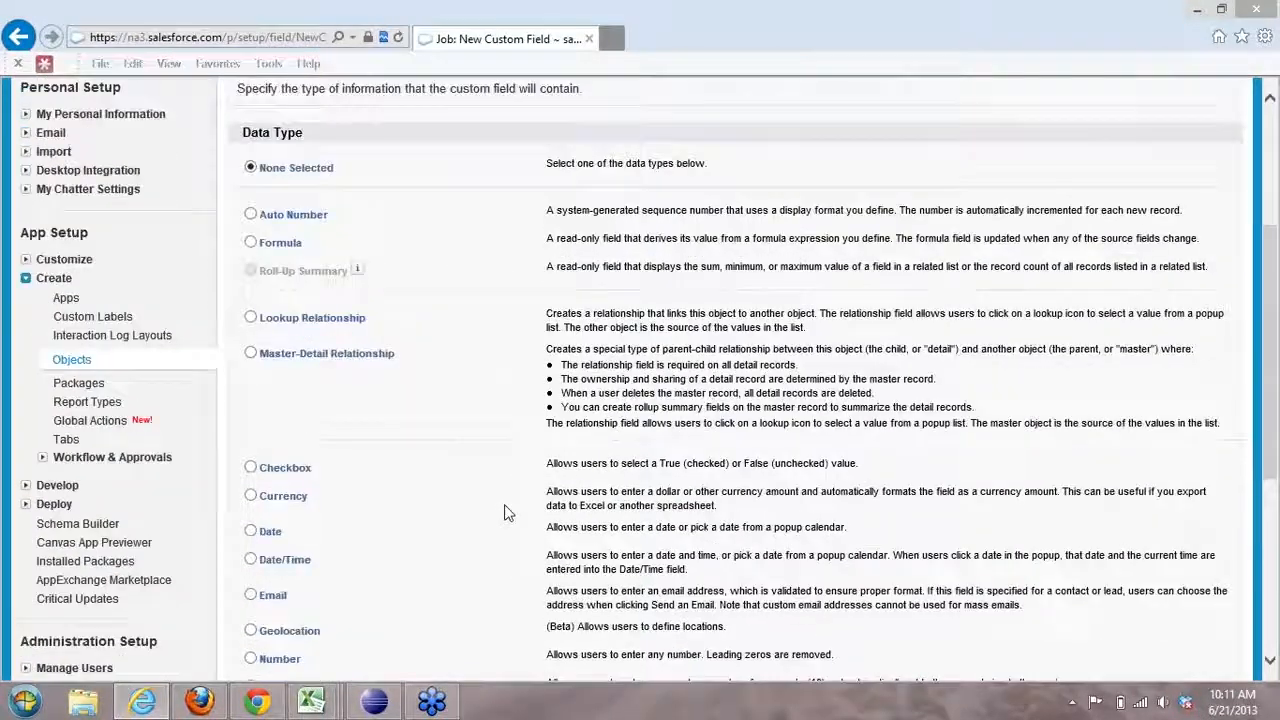
pyautogui.scroll(2, 480, 505)
pyautogui.scroll(-4, 434, 465)
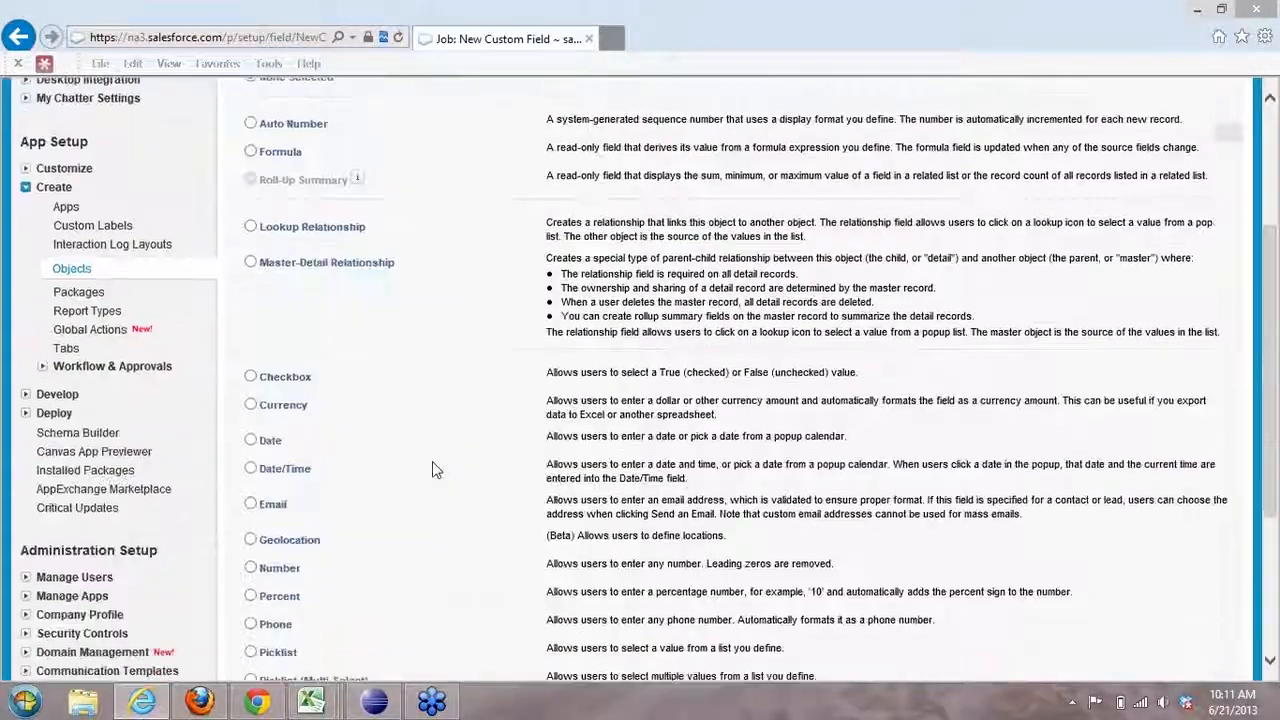
pyautogui.click(251, 351)
pyautogui.scroll(2, 449, 400)
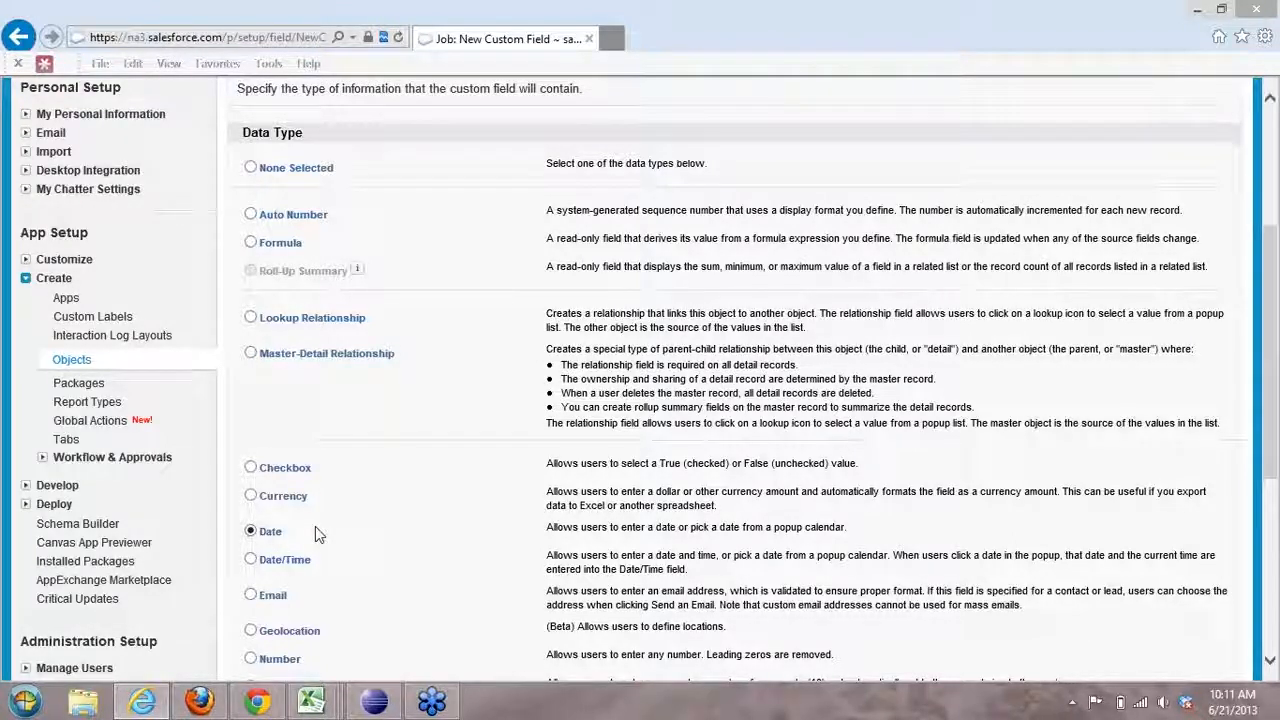
pyautogui.scroll(3, 1200, 360)
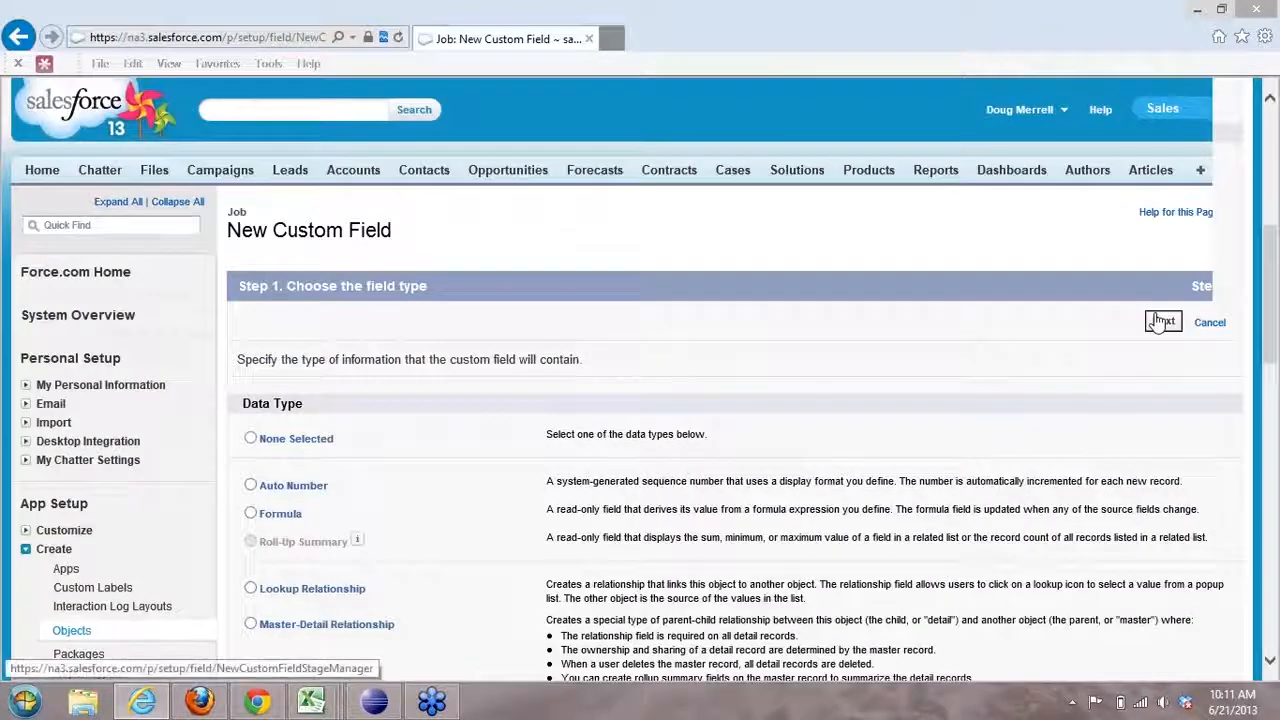
pyautogui.click(1162, 323)
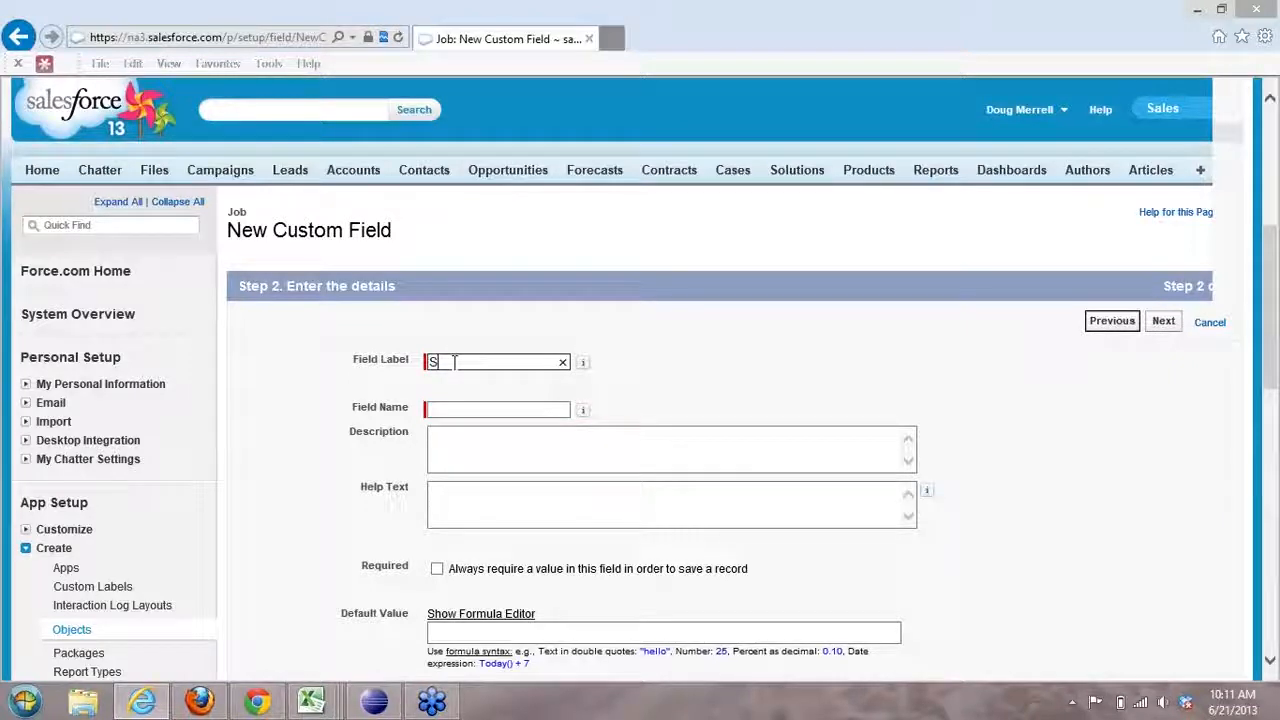
# Step: Label the date field Job date and always require a value in it
pyautogui.write('Job date')
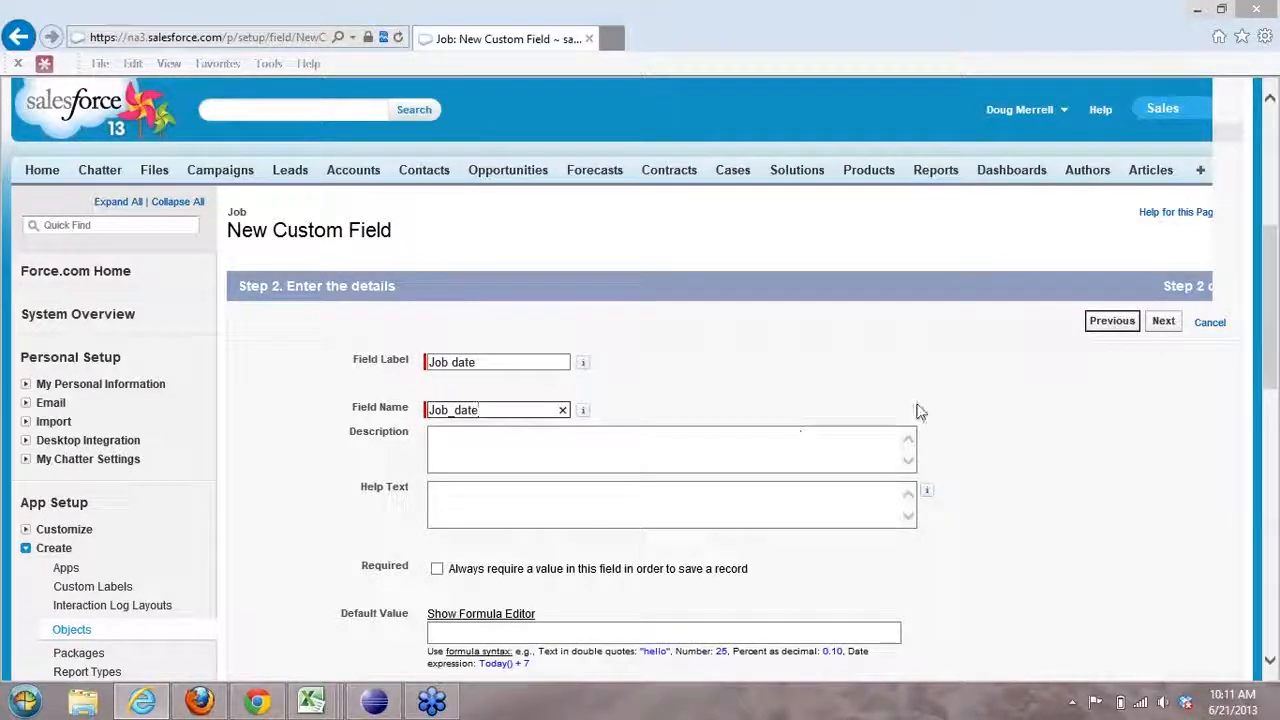
pyautogui.scroll(-3, 915, 409)
pyautogui.scroll(3, 493, 588)
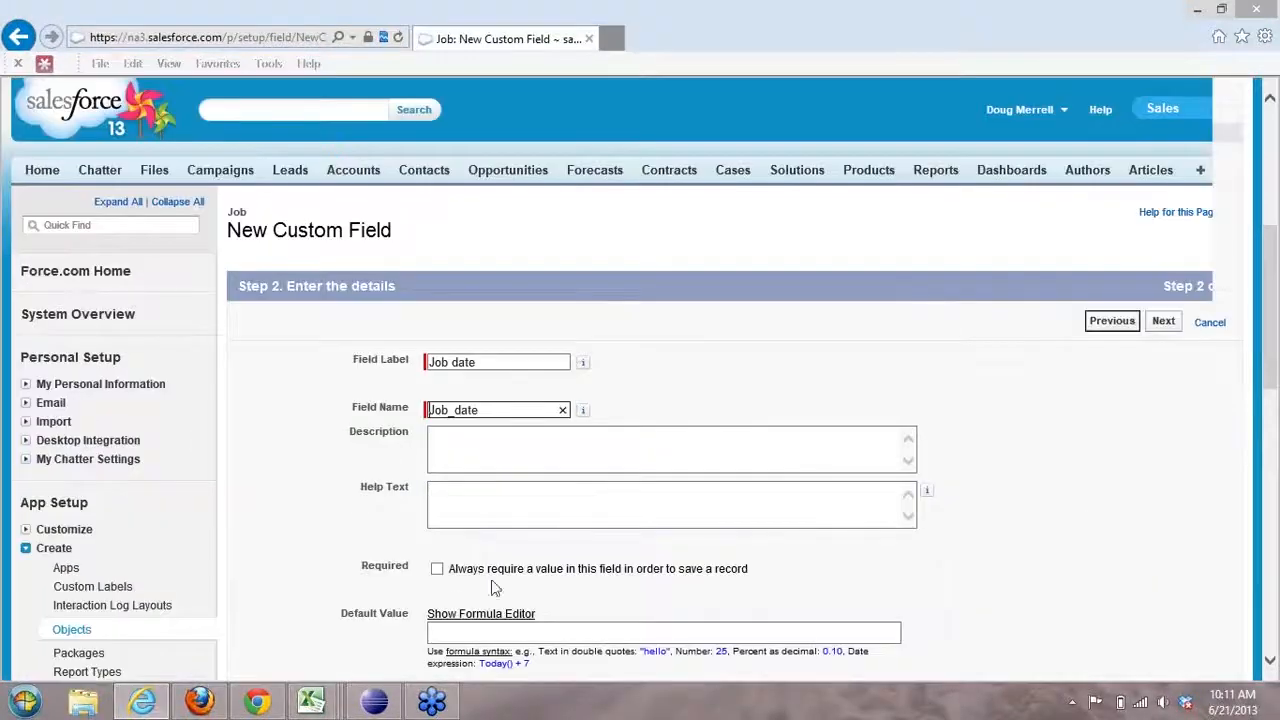
pyautogui.click(438, 569)
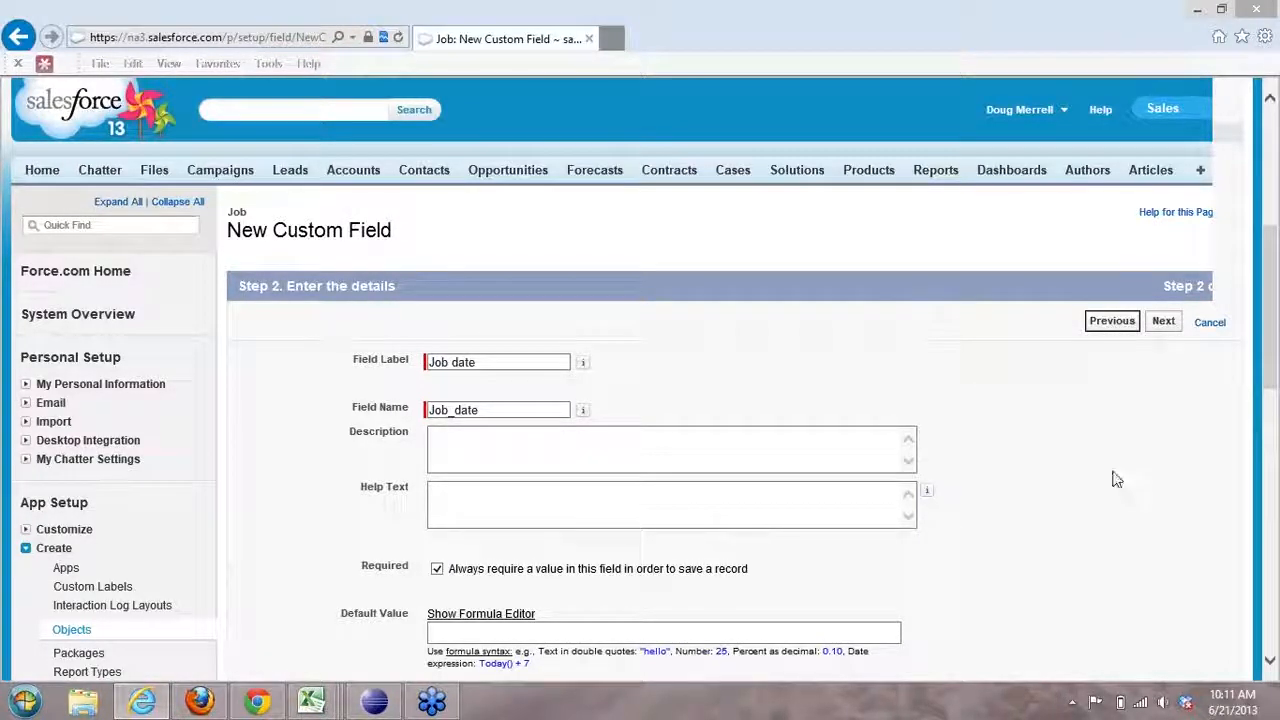
# Step: Keep the default field-level security and Job Layout for Job date, and save it while starting another new field
pyautogui.click(1165, 328)
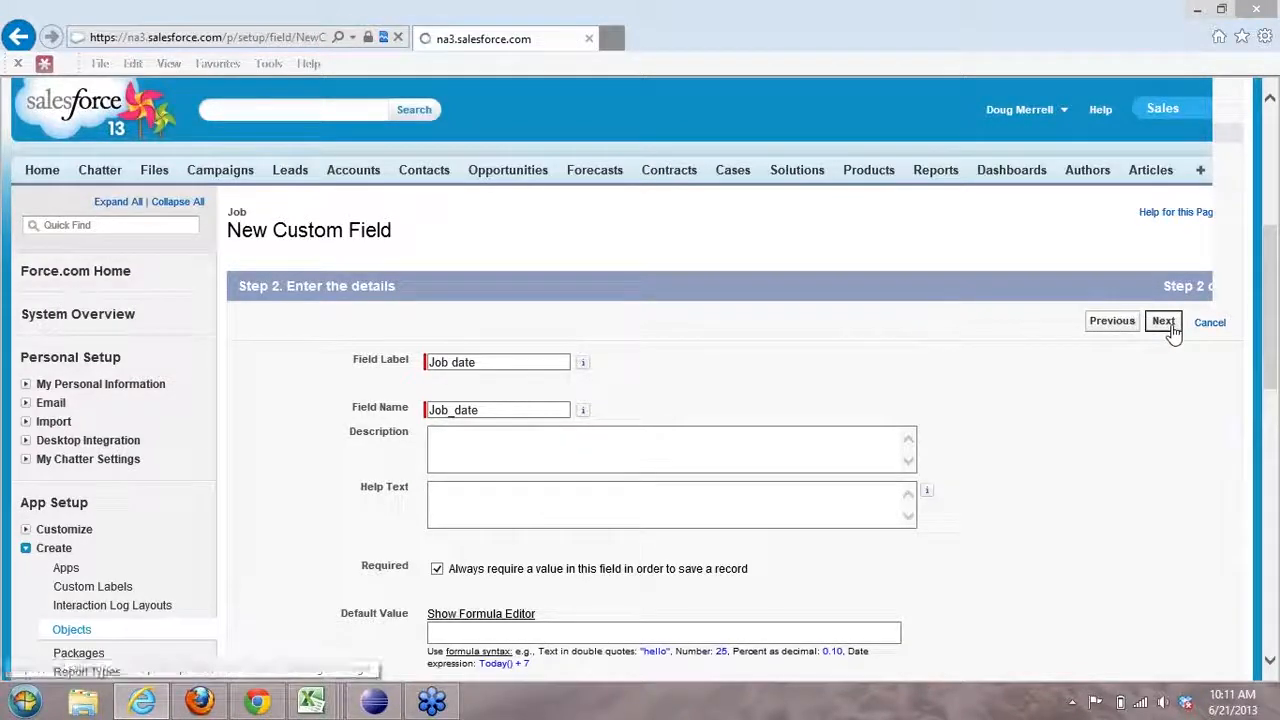
pyautogui.click(1162, 325)
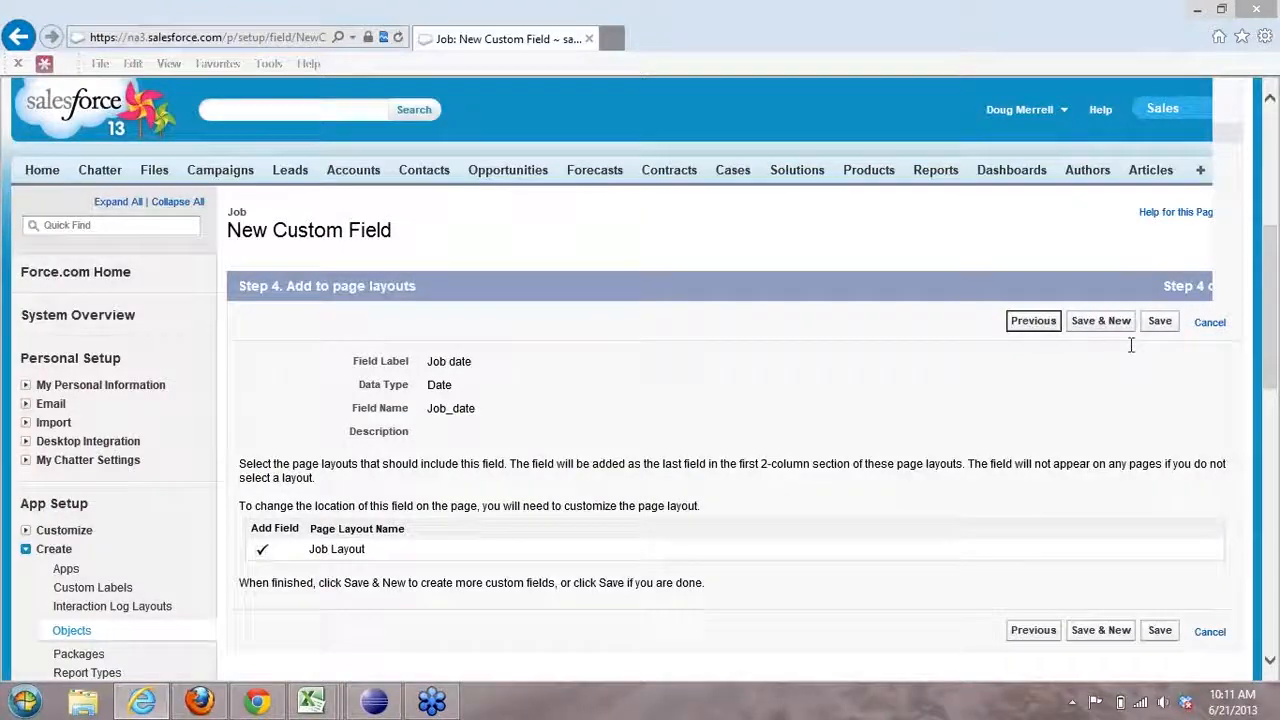
pyautogui.click(1090, 328)
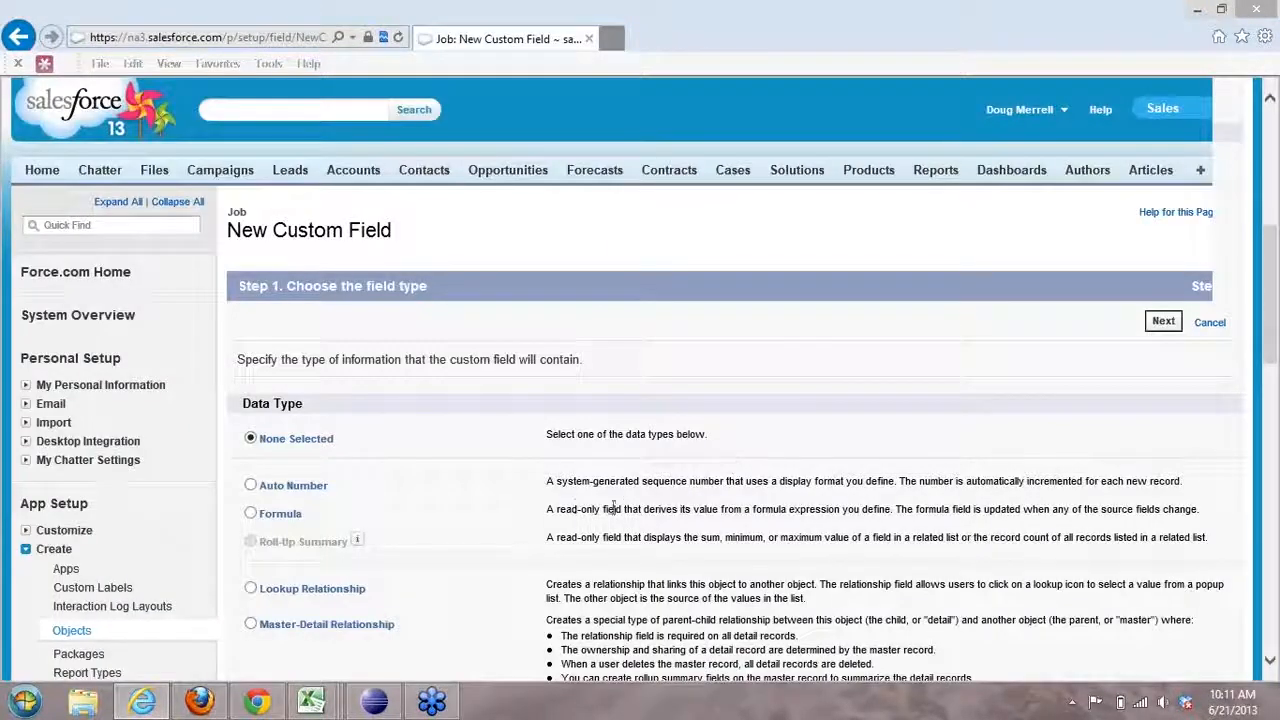
# Step: Choose the Number data type for the next custom field, proceed to its details and label it Hours
pyautogui.scroll(-5, 471, 517)
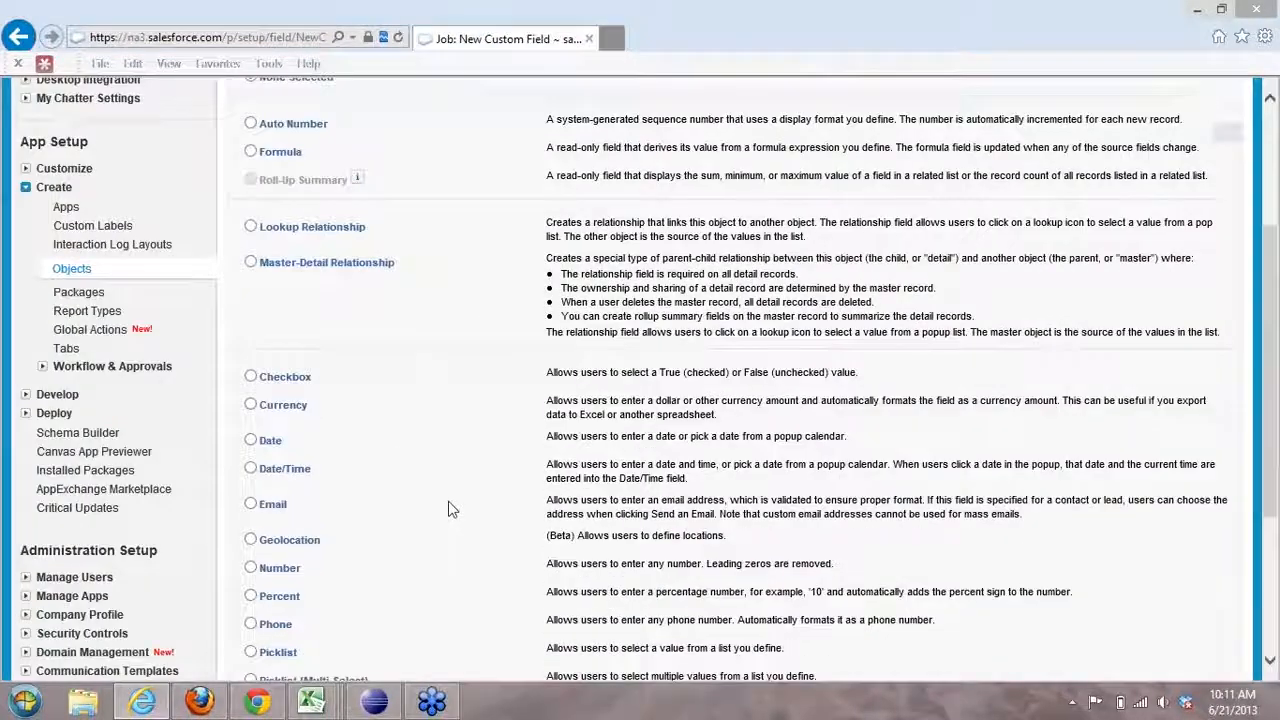
pyautogui.click(250, 568)
pyautogui.scroll(3, 1046, 357)
pyautogui.click(1160, 236)
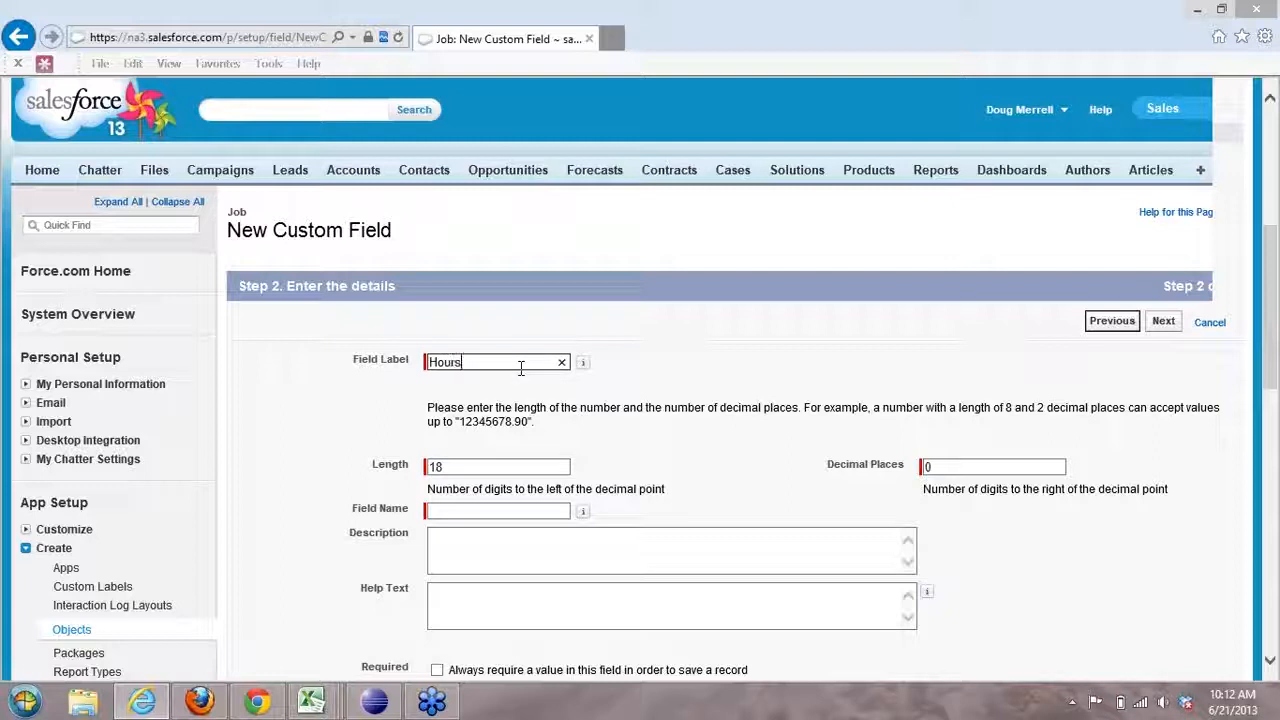
# Step: Give the Hours field a length of 17 and 1 decimal place, and always require a value in it
pyautogui.click(460, 467)
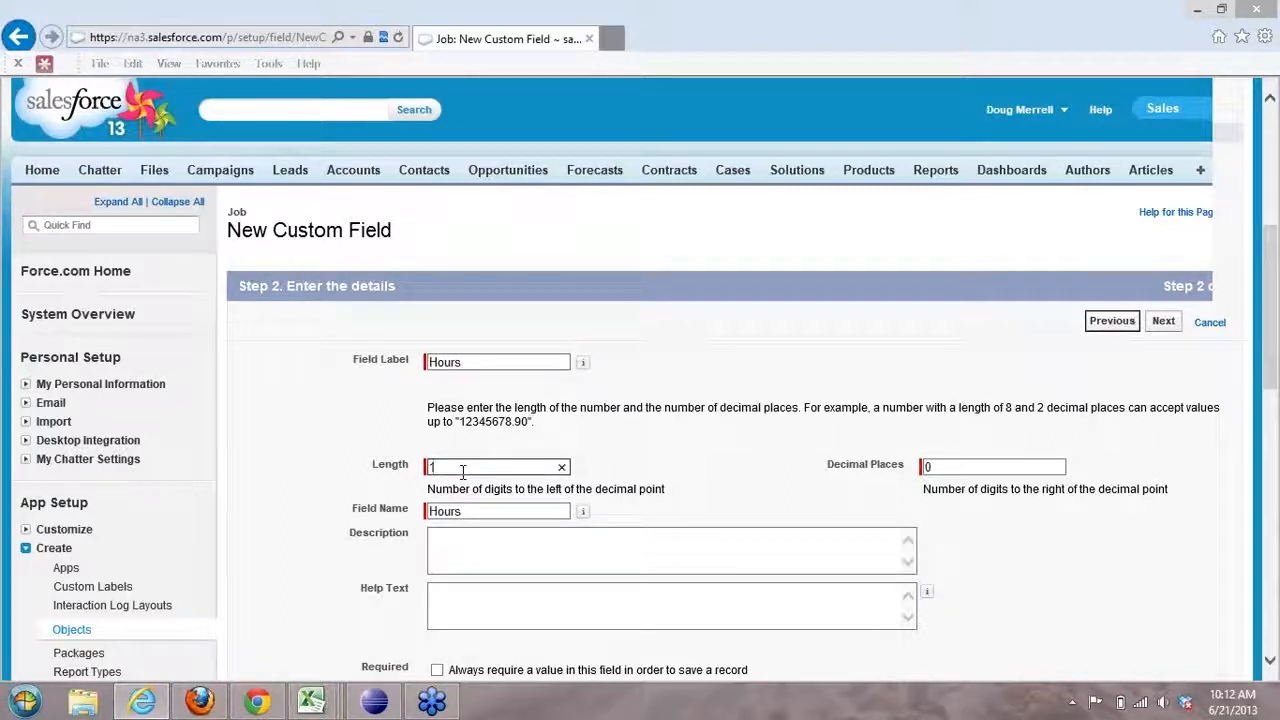
pyautogui.write('7')
pyautogui.click(960, 467)
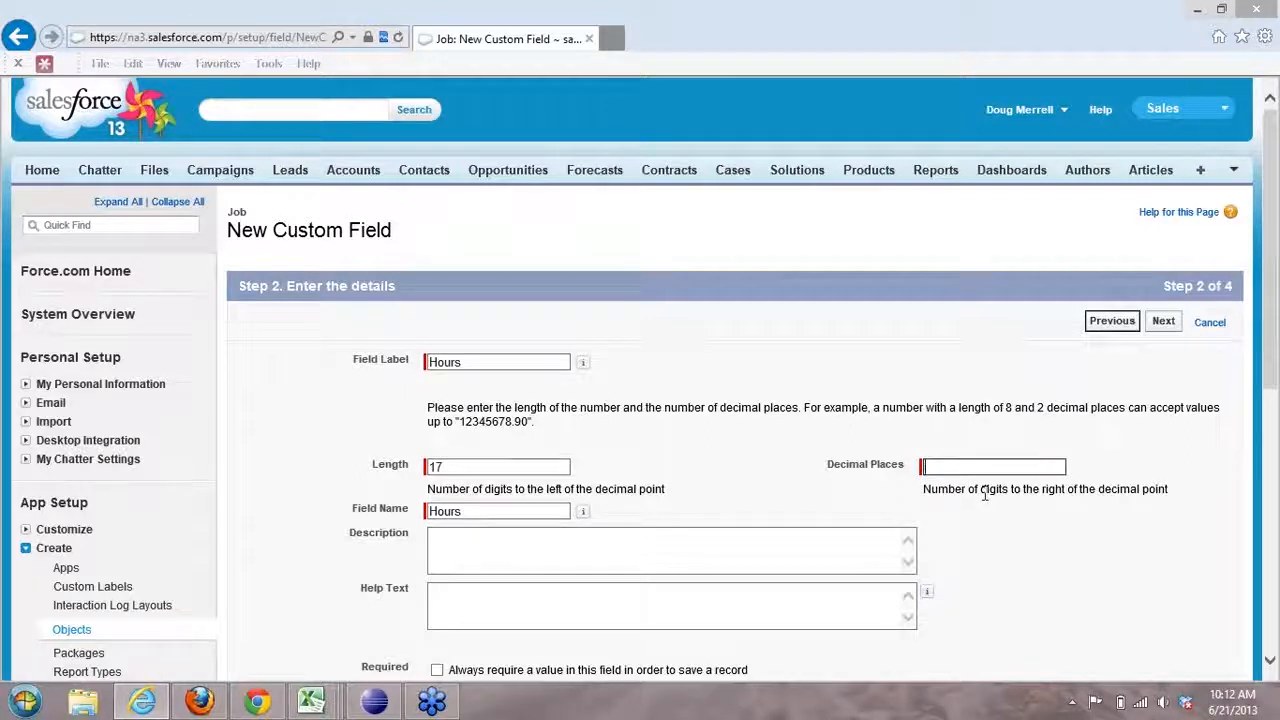
pyautogui.click(716, 280)
pyautogui.scroll(-3, 730, 376)
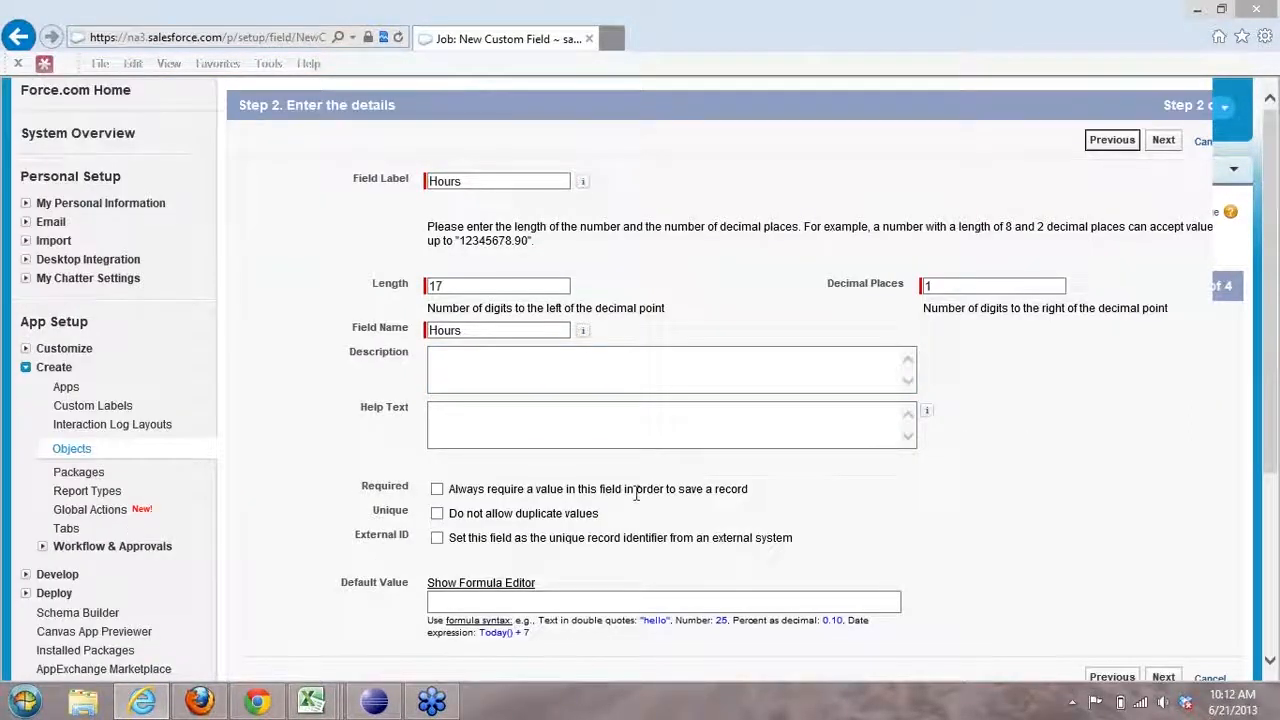
pyautogui.click(437, 490)
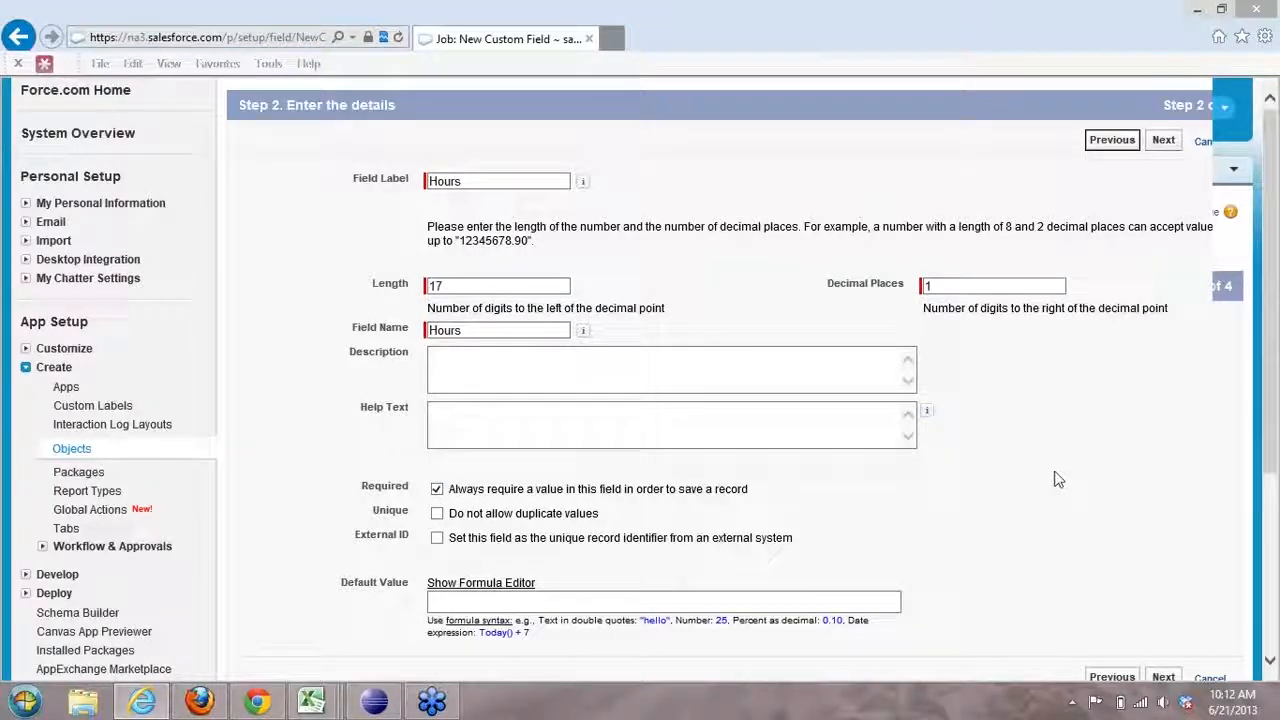
# Step: Keep the default field-level security and Job Layout for Hours, and save it while starting another new field
pyautogui.scroll(3, 1207, 448)
pyautogui.click(1161, 322)
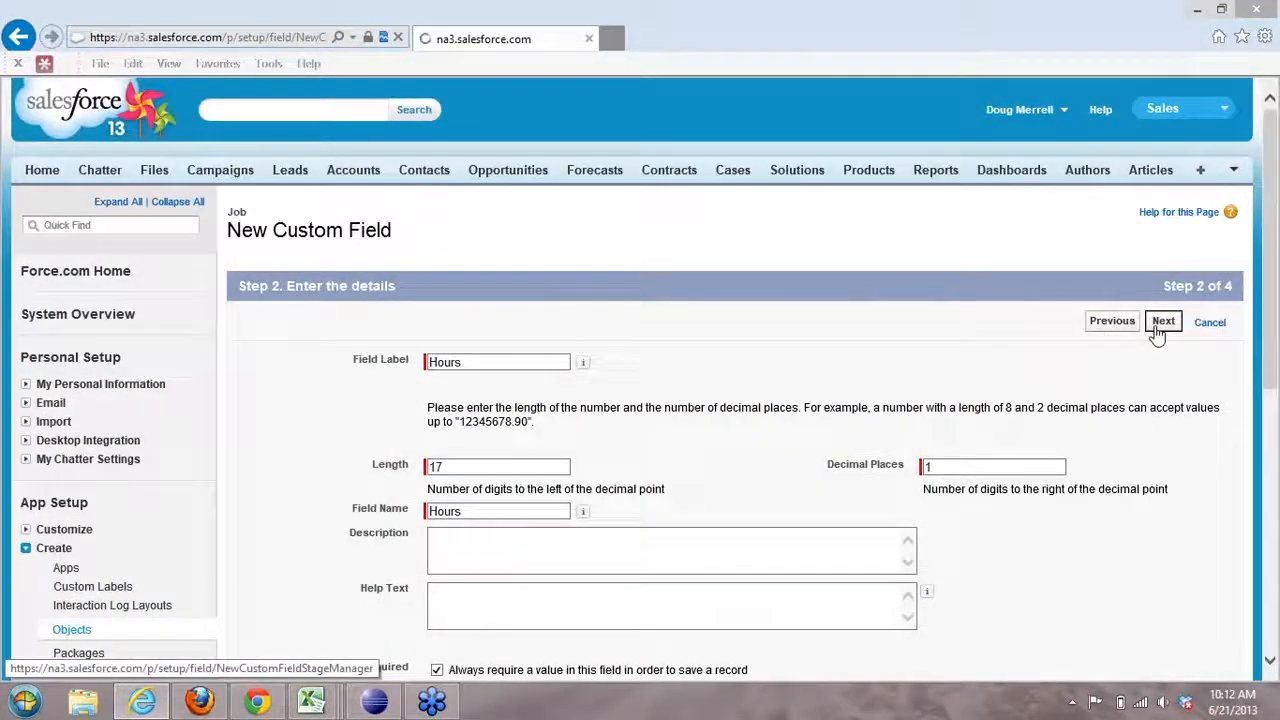
pyautogui.click(1163, 322)
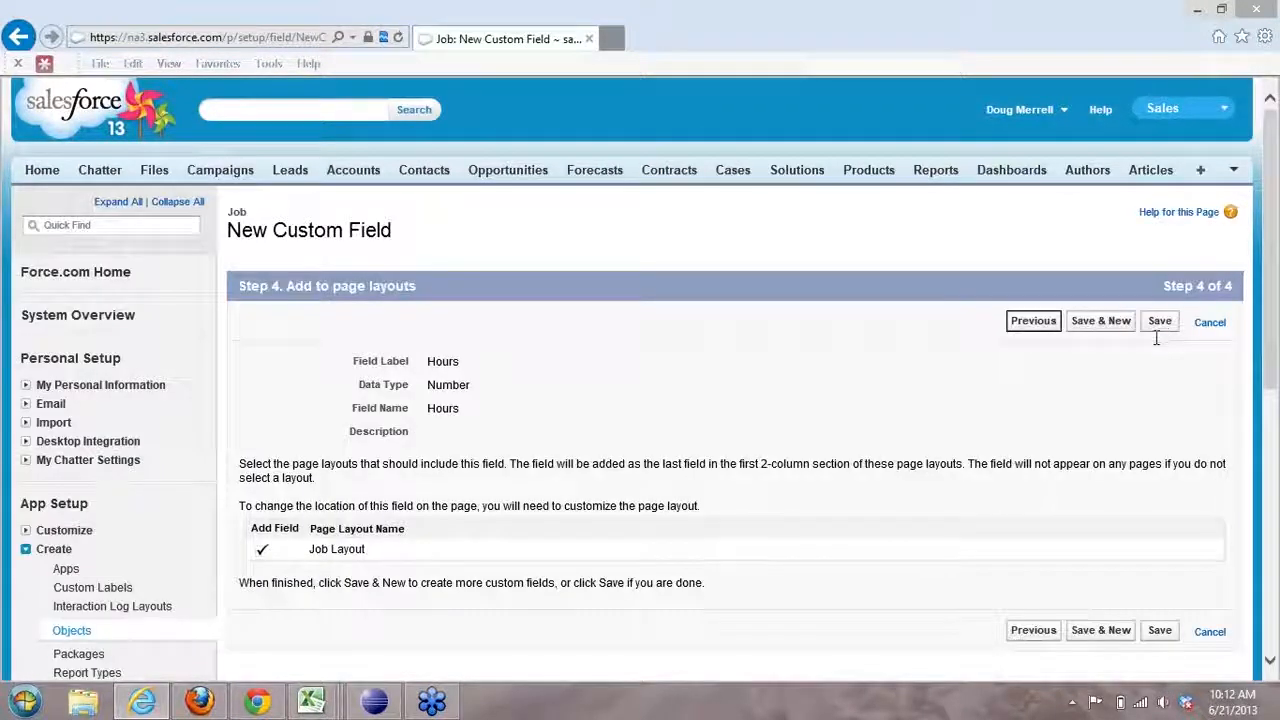
pyautogui.click(1100, 321)
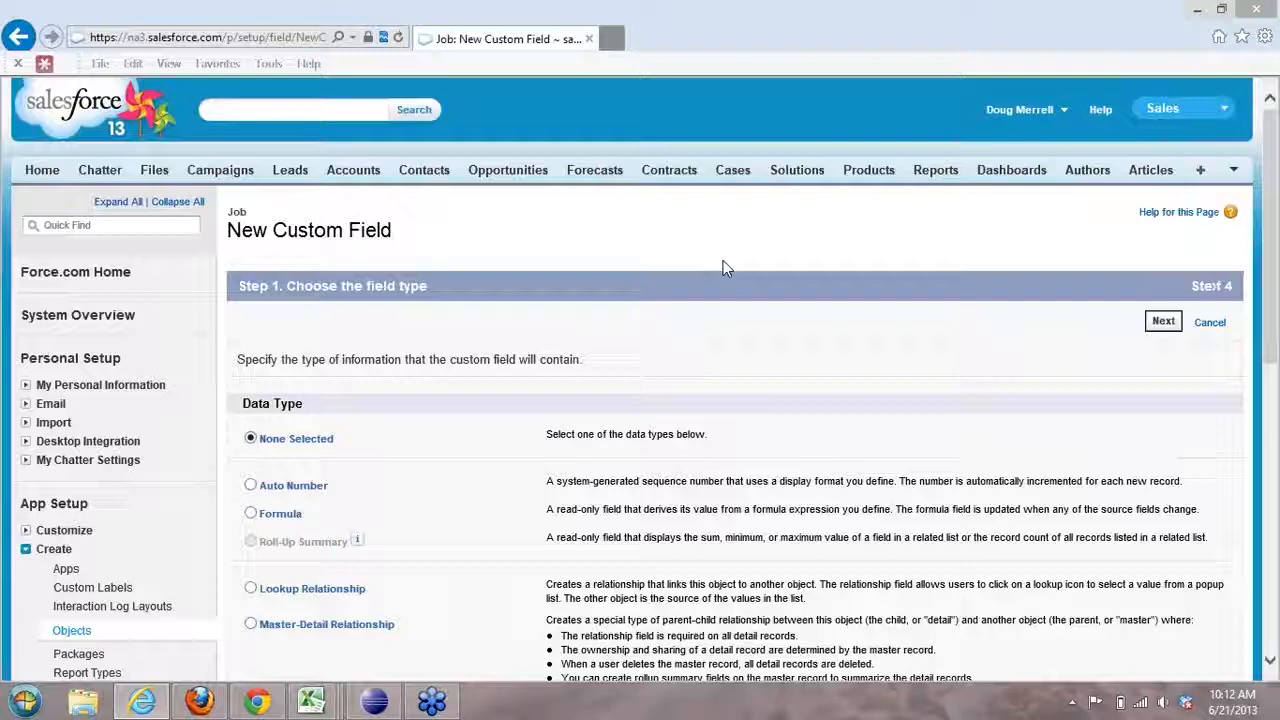
# Step: Open the Account object's fields setup page in a new browser tab and switch to it
pyautogui.scroll(-3, 718, 270)
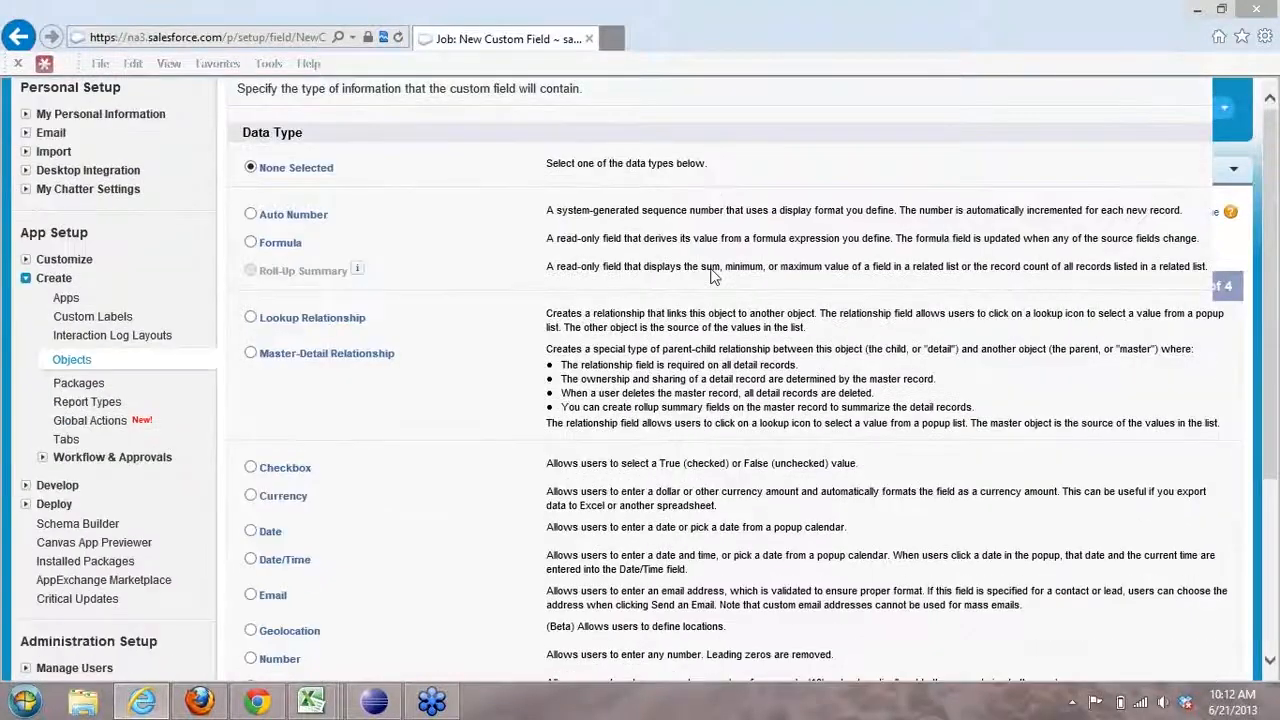
pyautogui.click(25, 278)
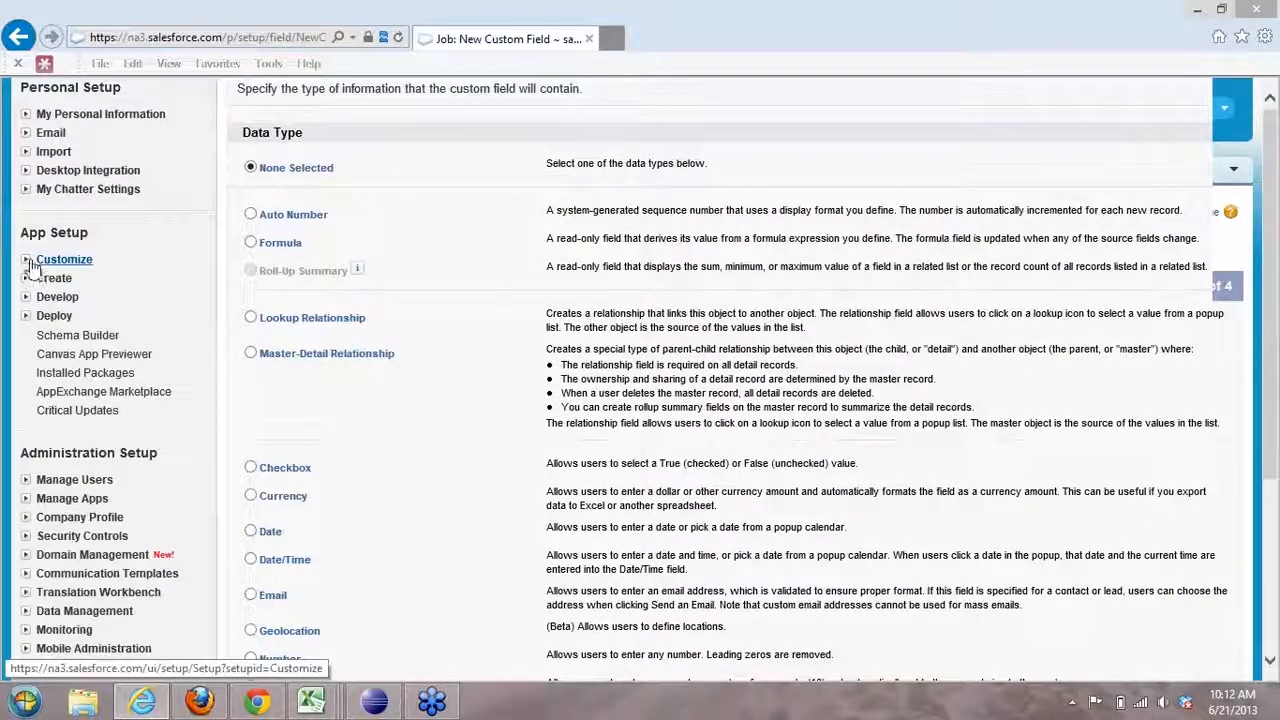
pyautogui.click(40, 261)
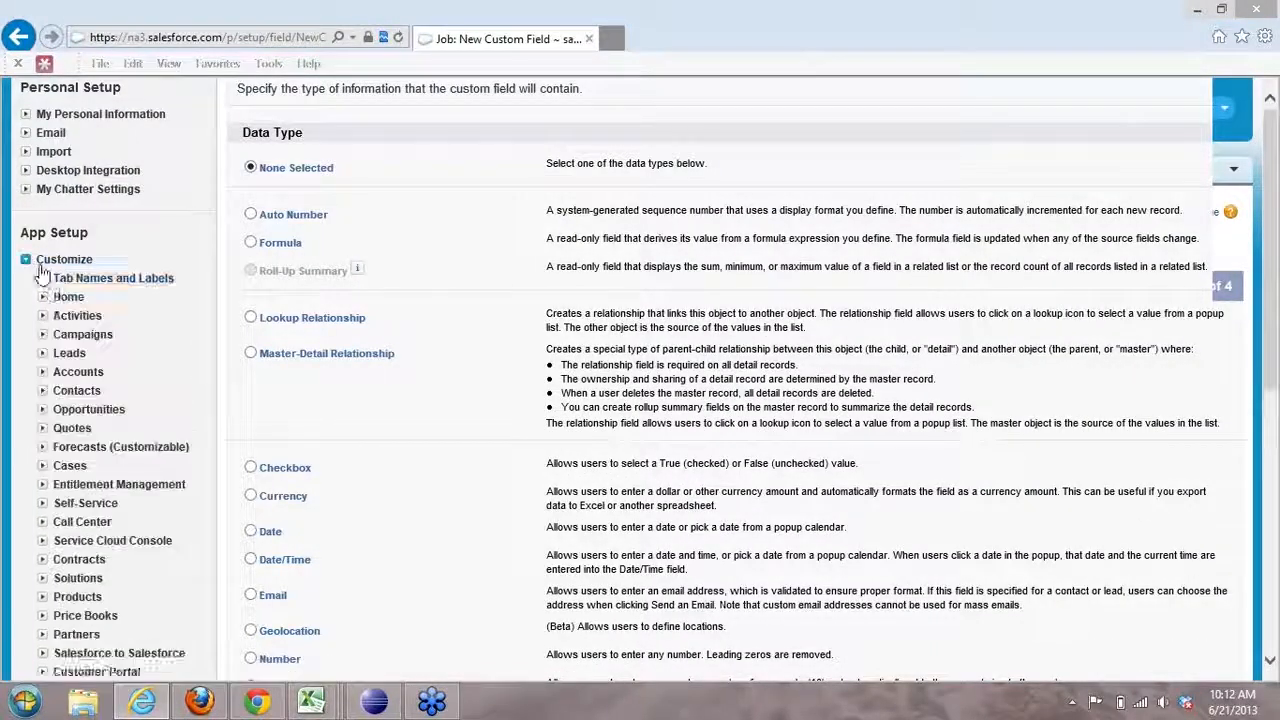
pyautogui.click(42, 371)
pyautogui.rightClick(93, 396)
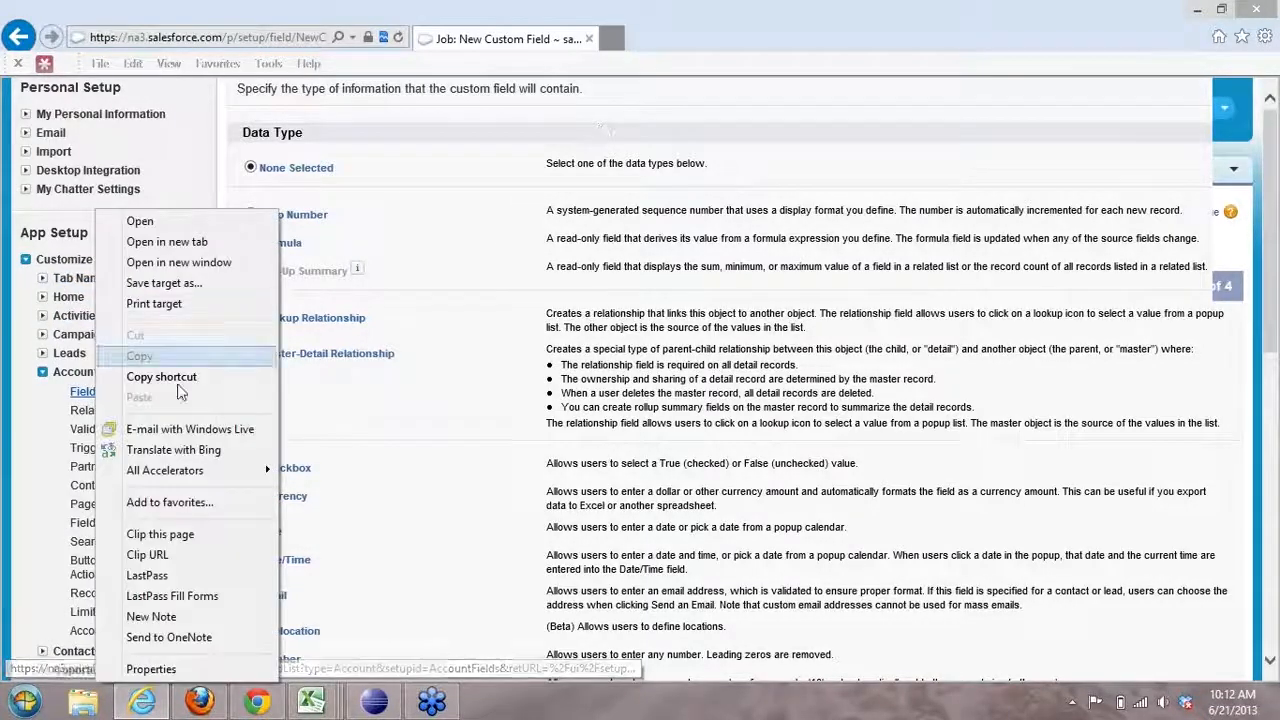
pyautogui.click(207, 242)
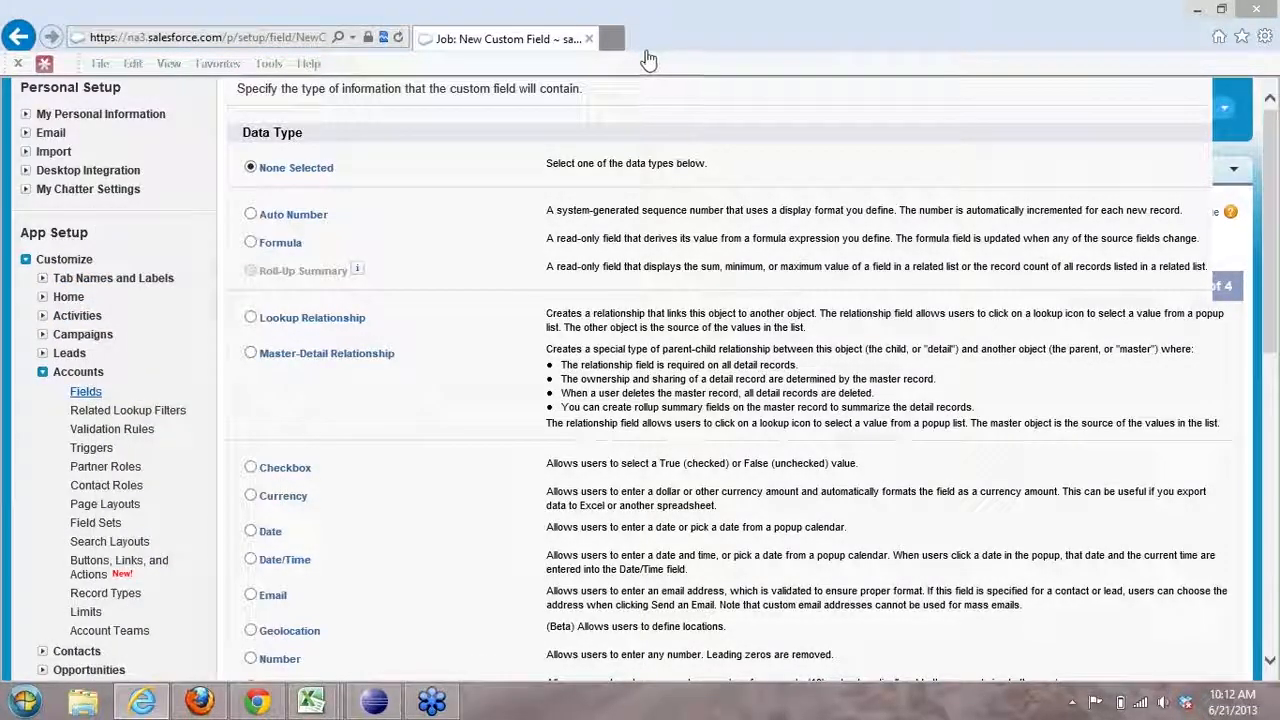
pyautogui.click(670, 39)
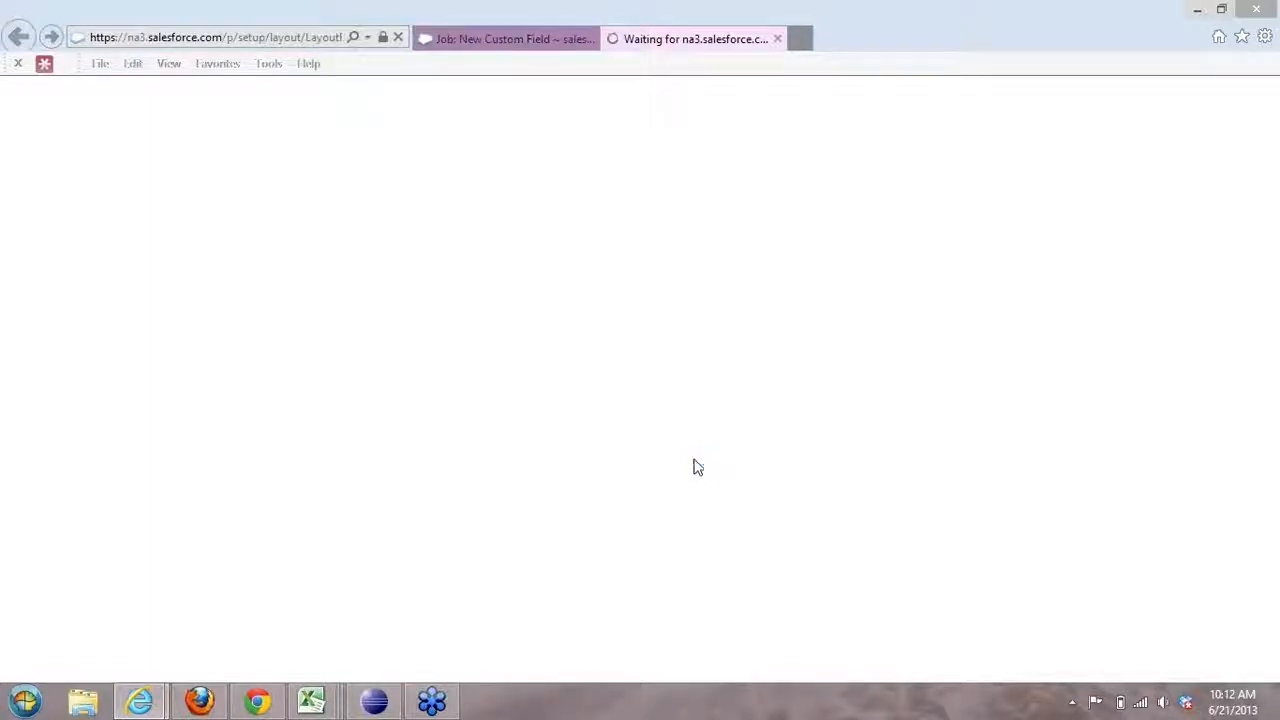
# Step: Find the Hourly Rate field among the Account custom fields and highlight its API name
pyautogui.scroll(-10, 800, 395)
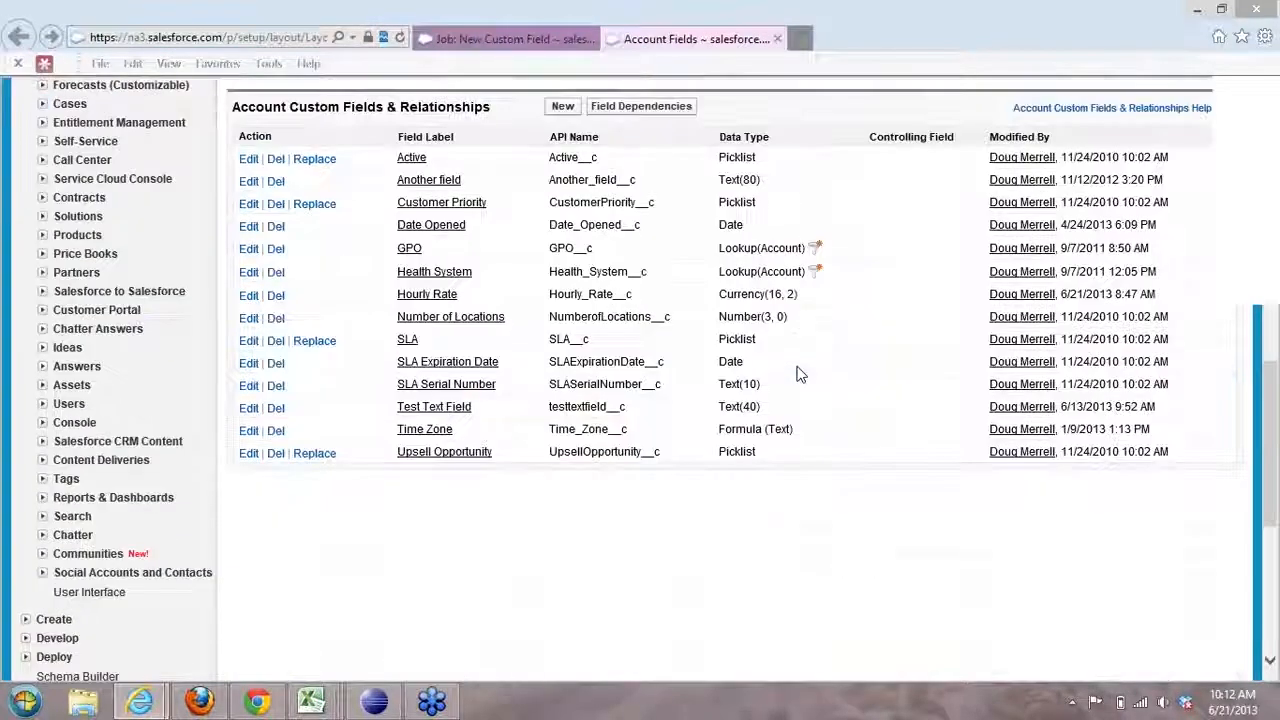
pyautogui.scroll(1, 760, 359)
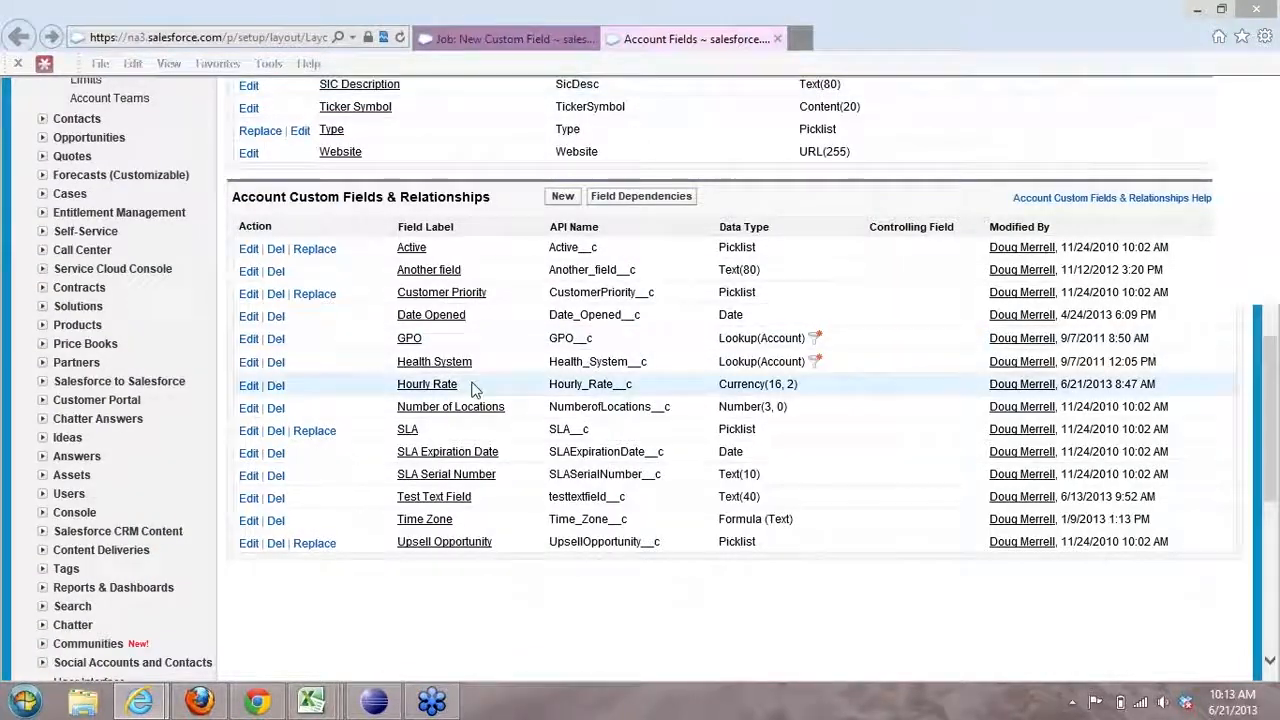
pyautogui.moveTo(640, 388); pyautogui.dragTo(550, 386)
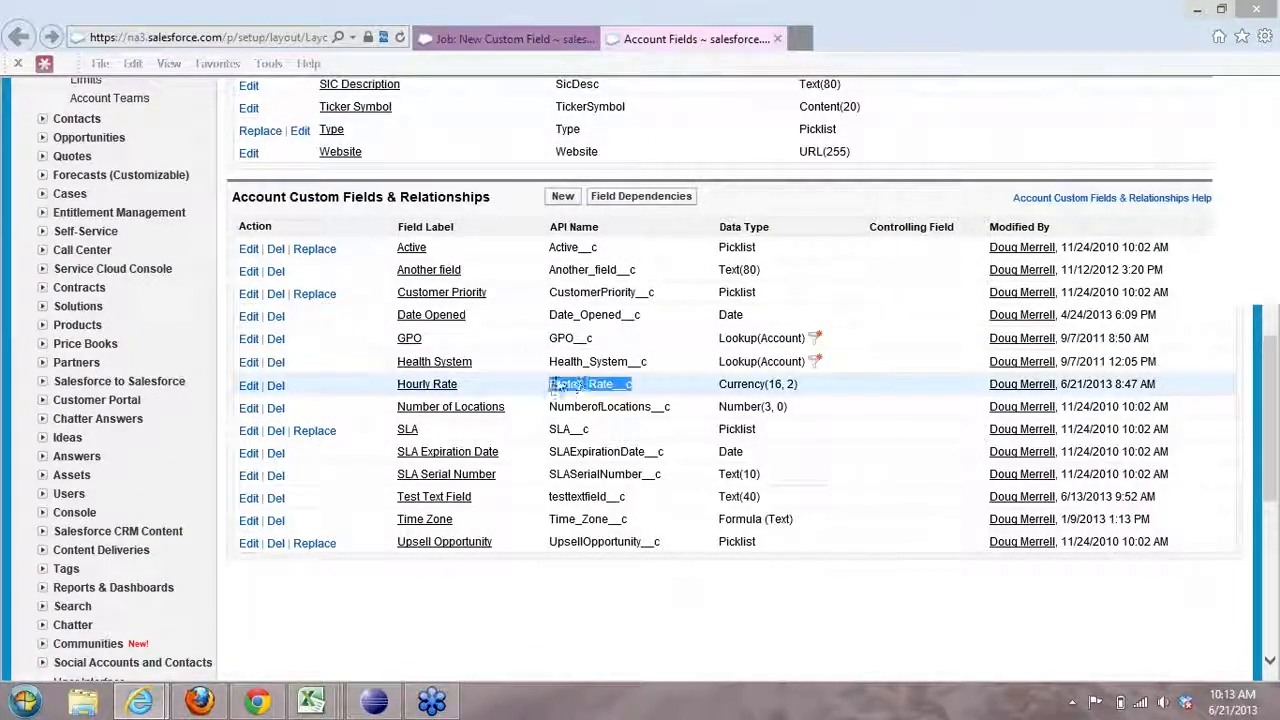
# Step: Return to the new Job custom field, choose the Formula data type and proceed to the output type
pyautogui.click(503, 42)
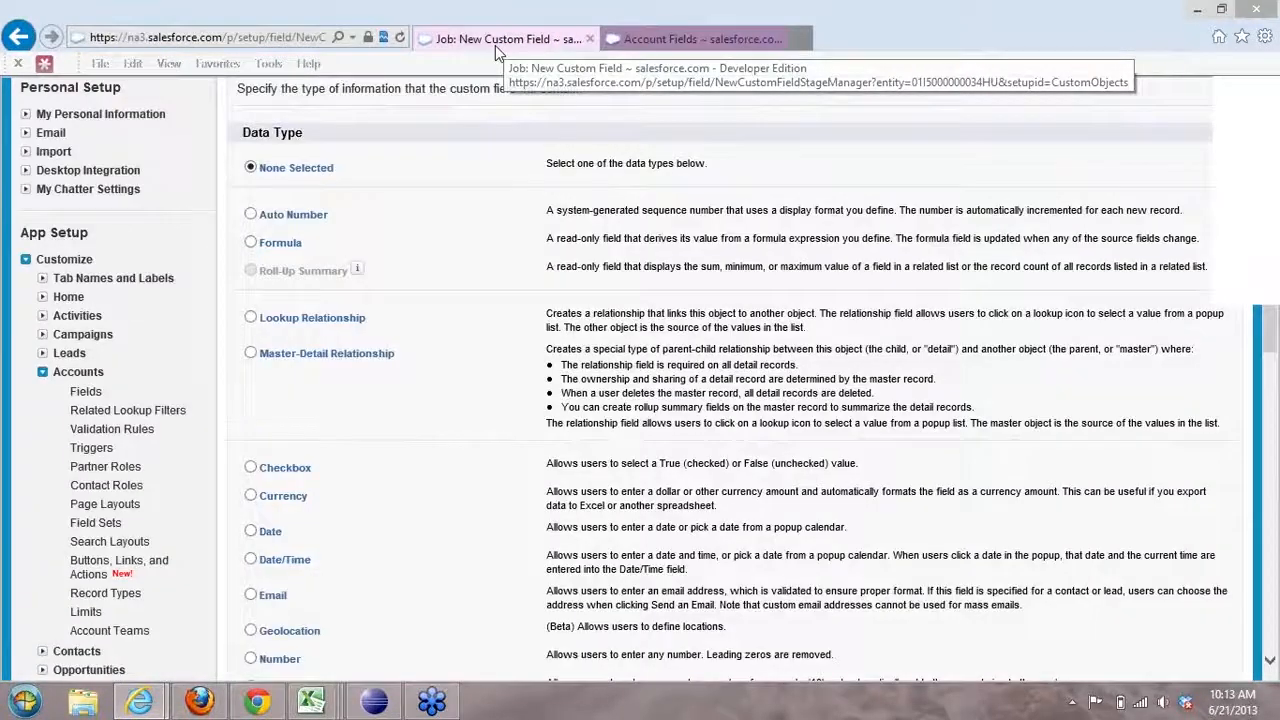
pyautogui.click(250, 242)
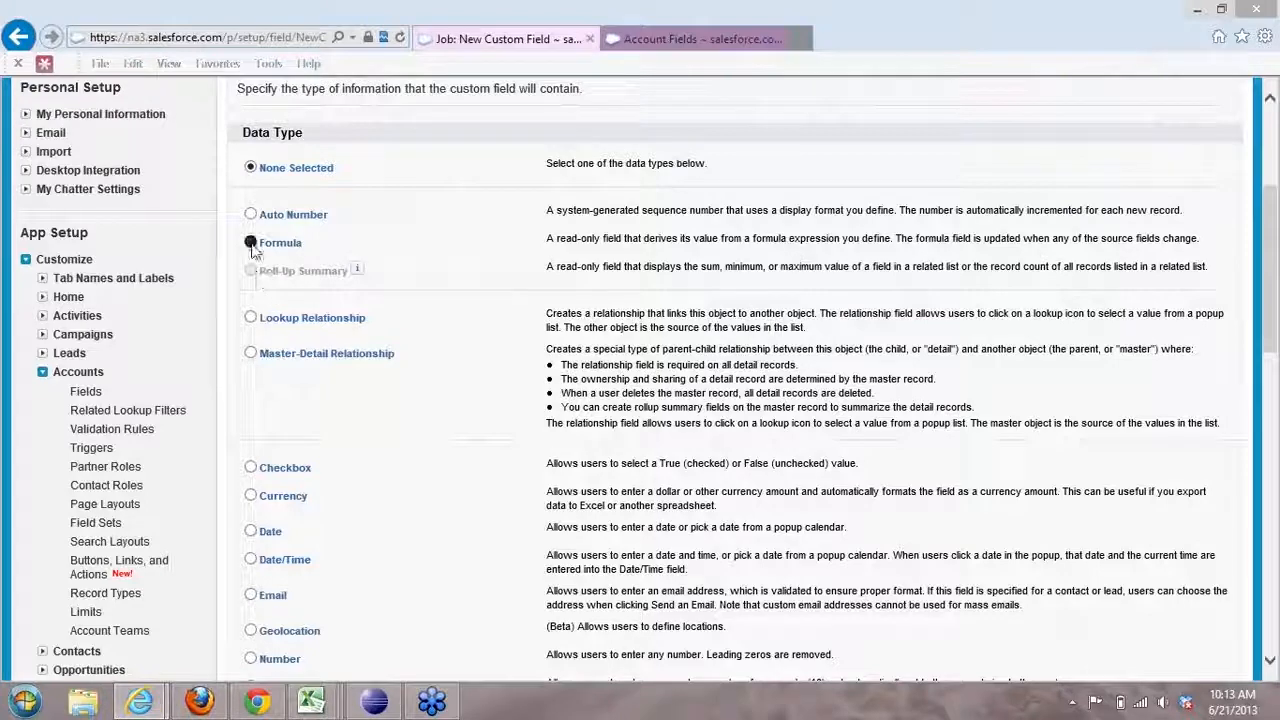
pyautogui.scroll(3, 1050, 290)
pyautogui.click(1163, 321)
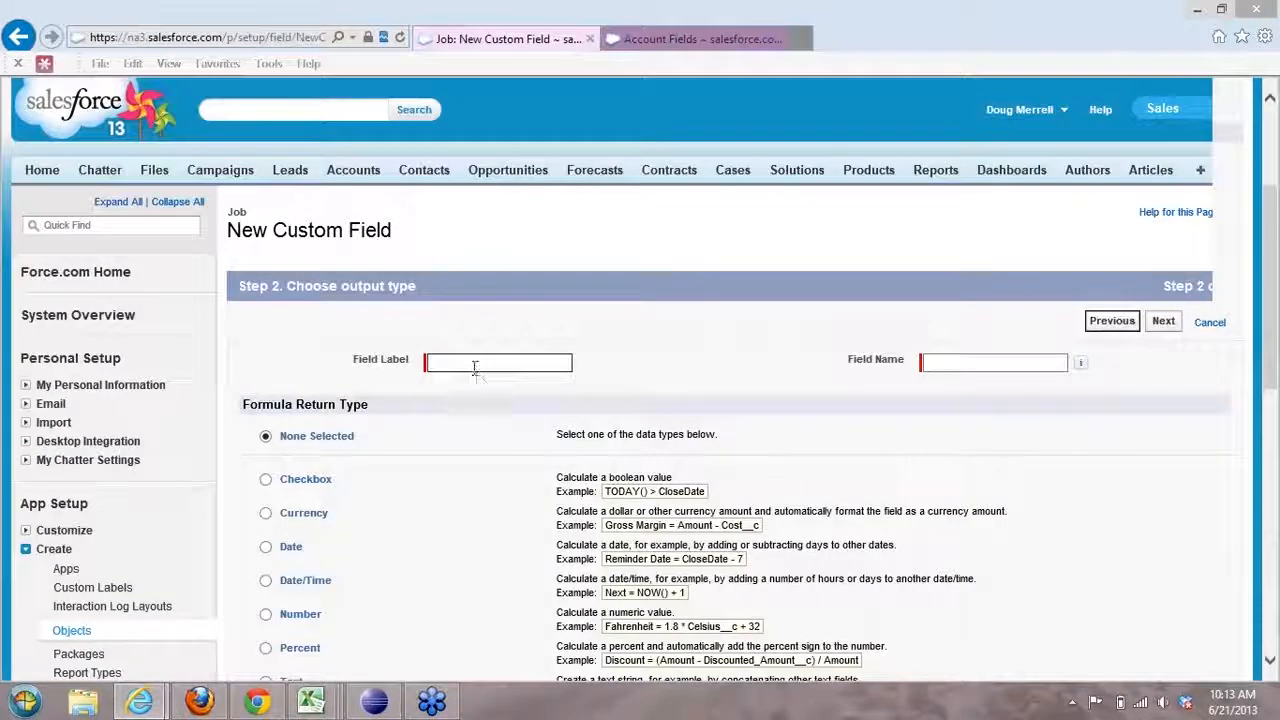
# Step: Label the formula field Revenue
pyautogui.click(471, 363)
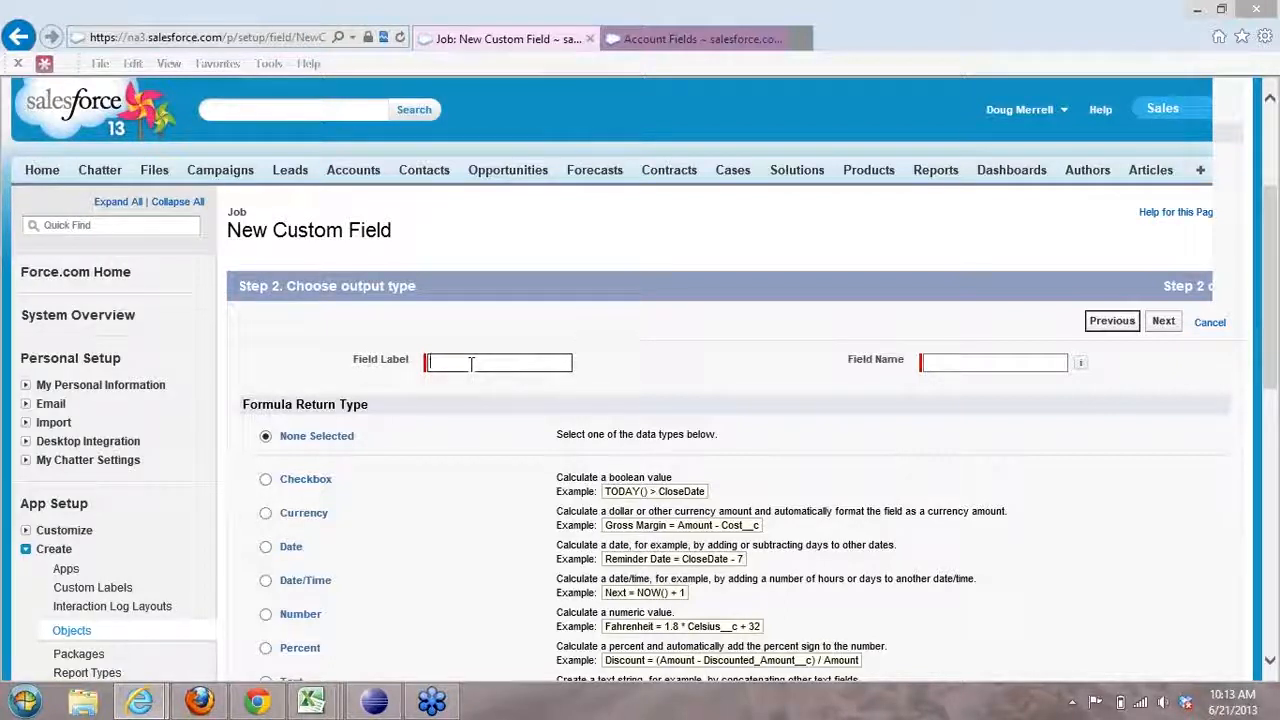
pyautogui.write('Rev')
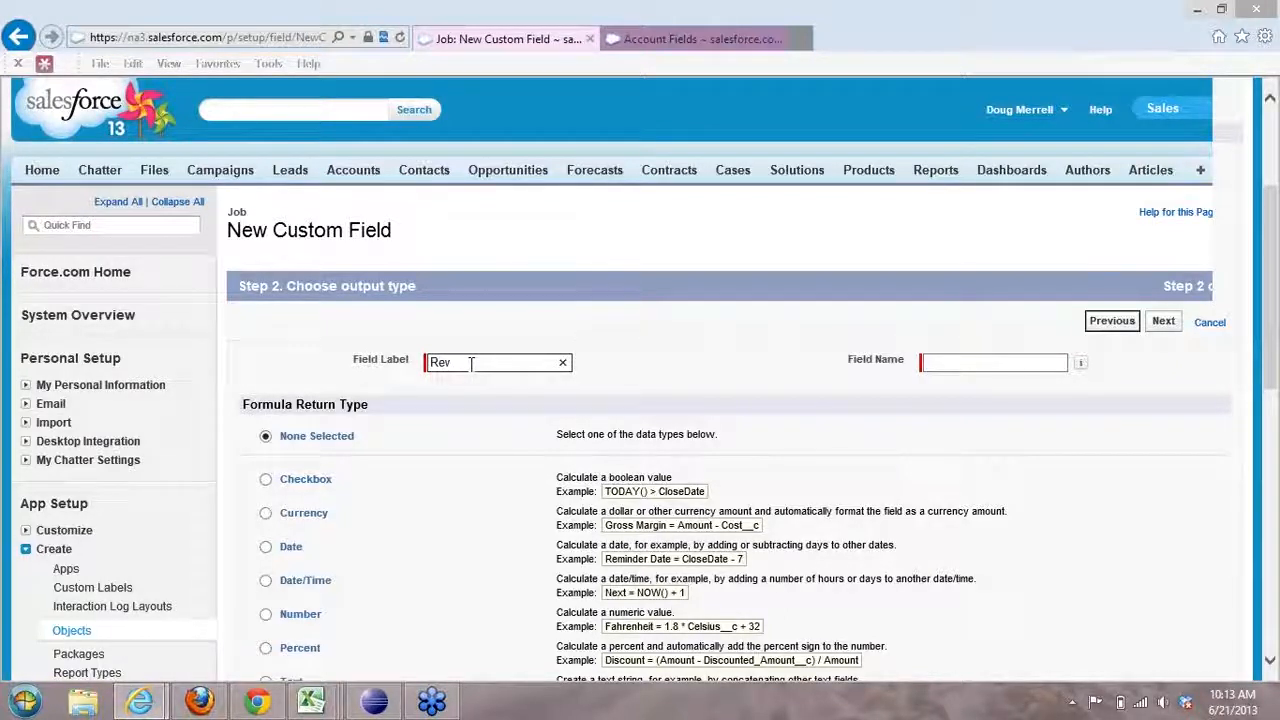
pyautogui.write('u')
pyautogui.press('BackSpace')
pyautogui.write('enue')
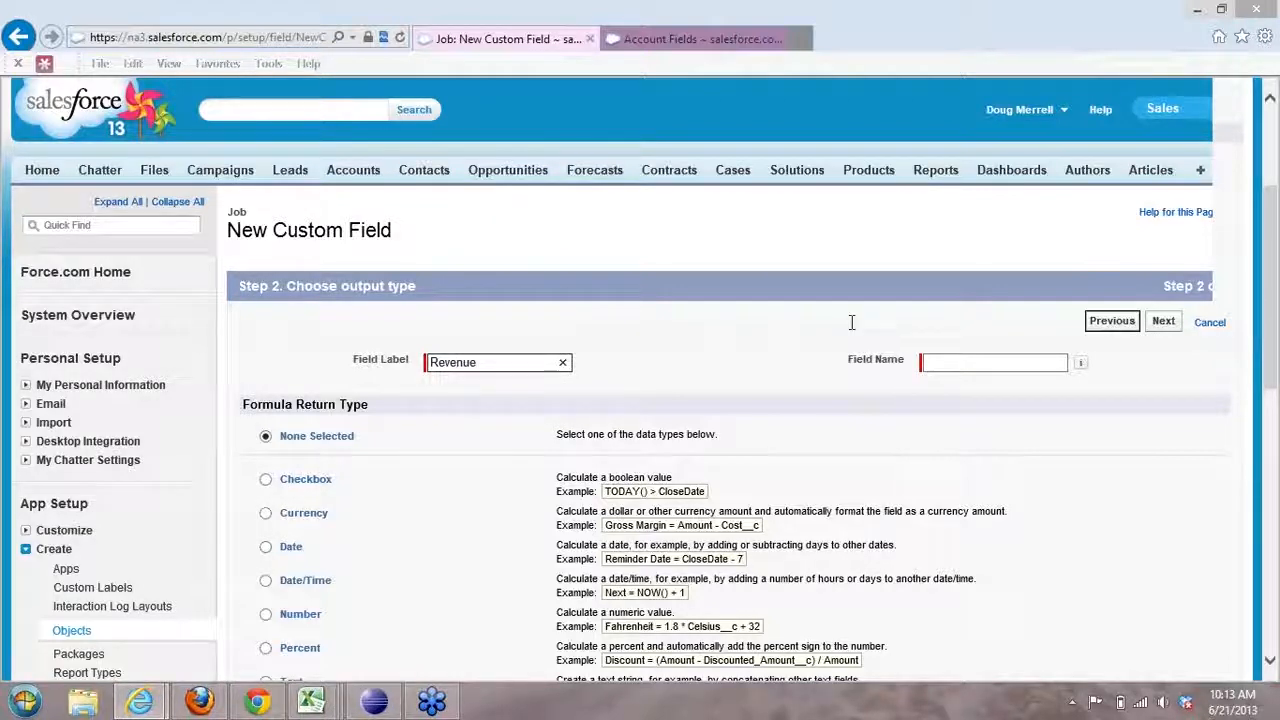
# Step: Fill in the field name Revenue, choose Currency as the formula return type and proceed to the formula entry
pyautogui.click(947, 362)
pyautogui.scroll(-1, 378, 520)
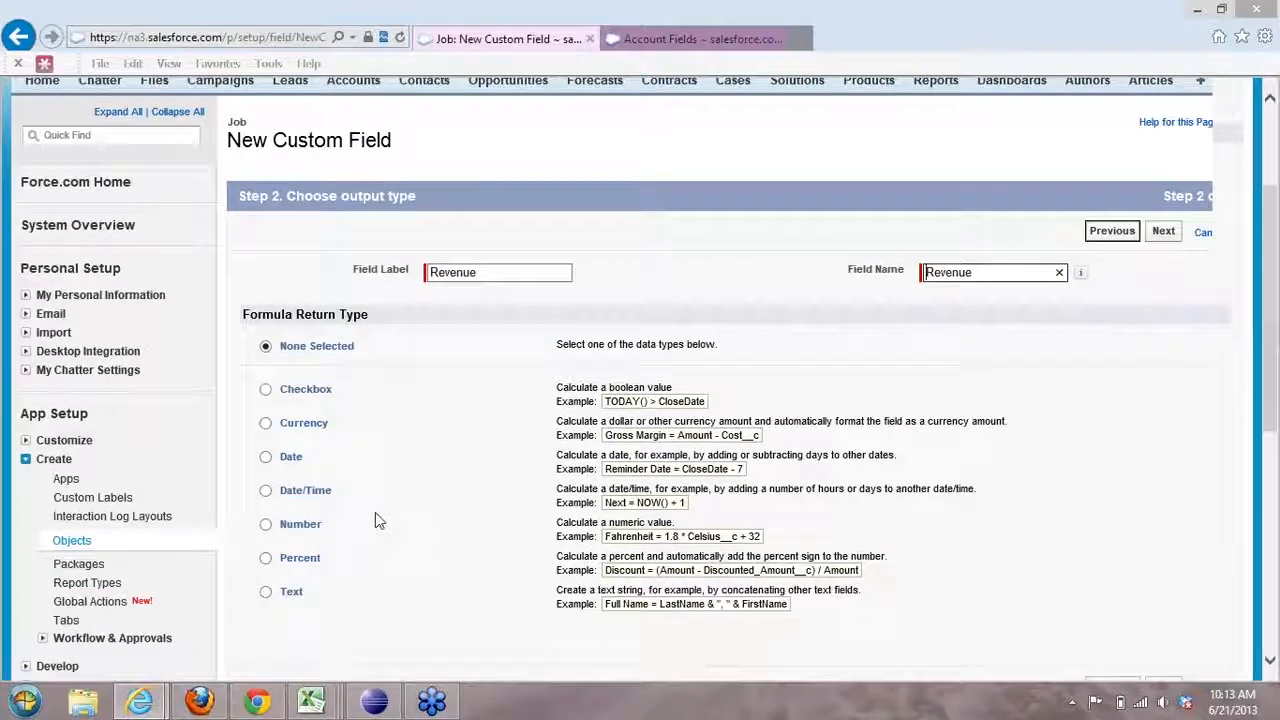
pyautogui.click(265, 423)
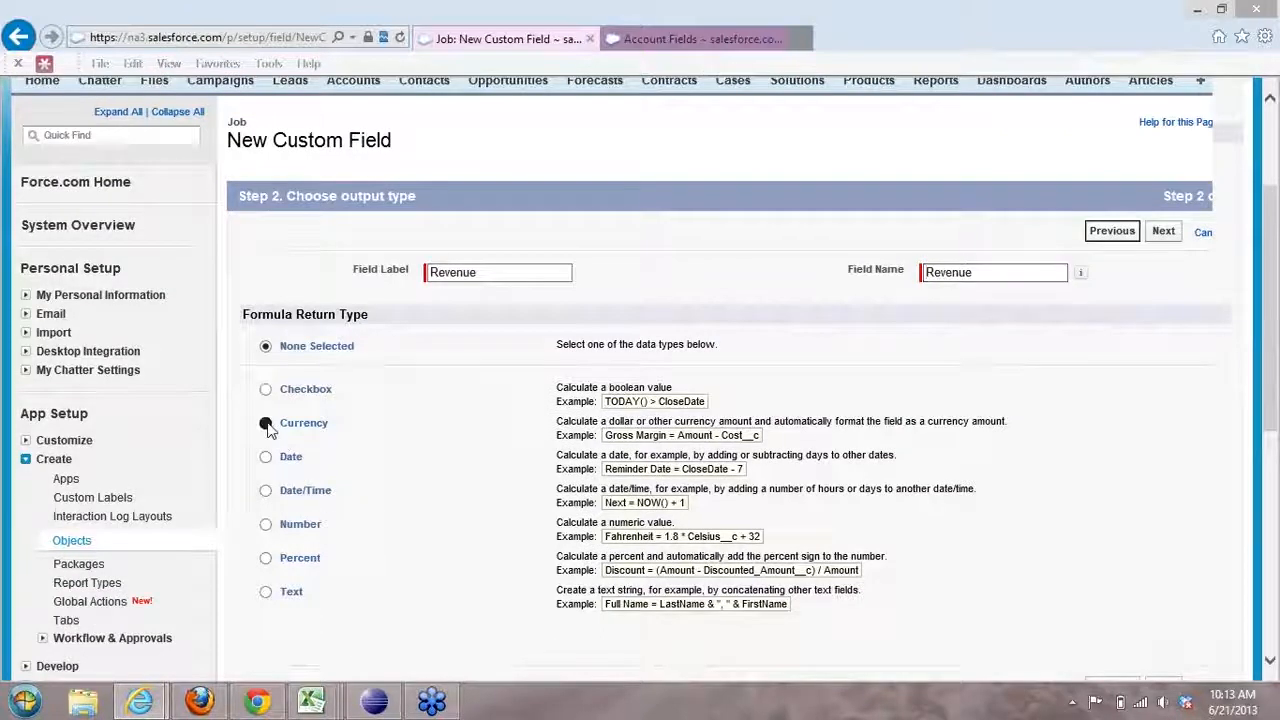
pyautogui.click(1160, 233)
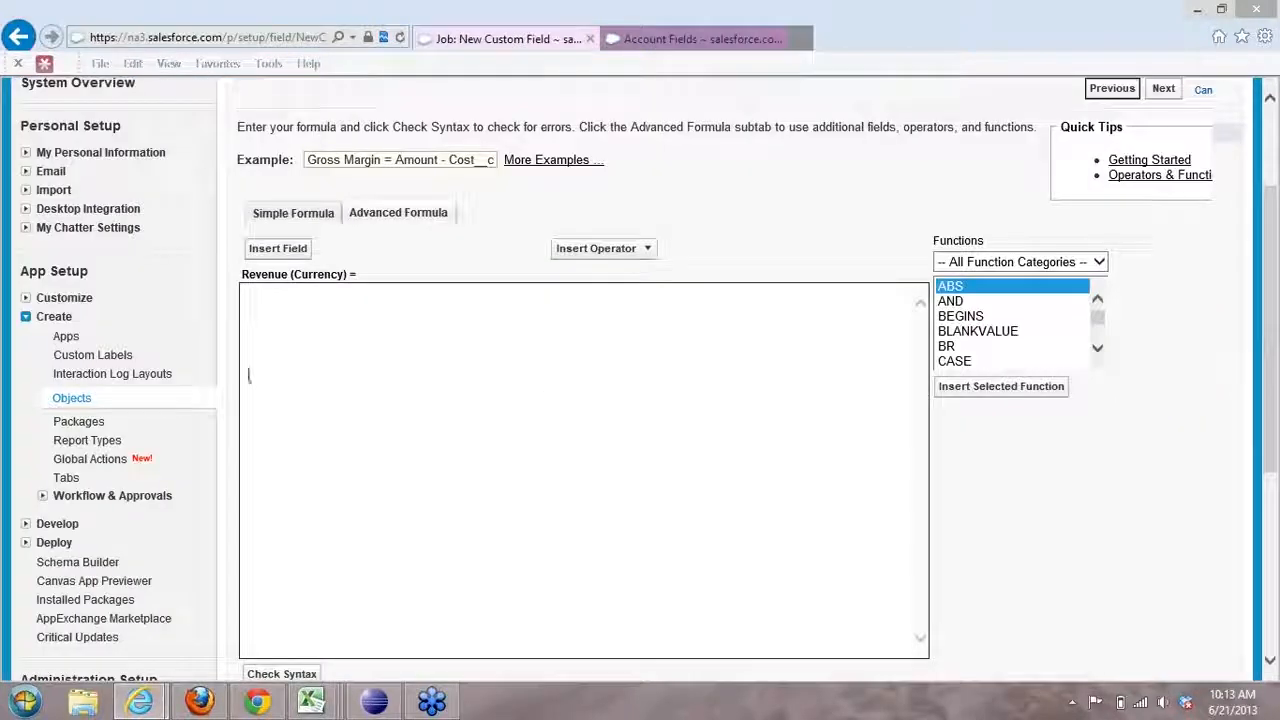
# Step: Insert the related account's Hourly Rate field (Account__r.Hourly_Rate__c) into the Revenue formula
pyautogui.click(285, 246)
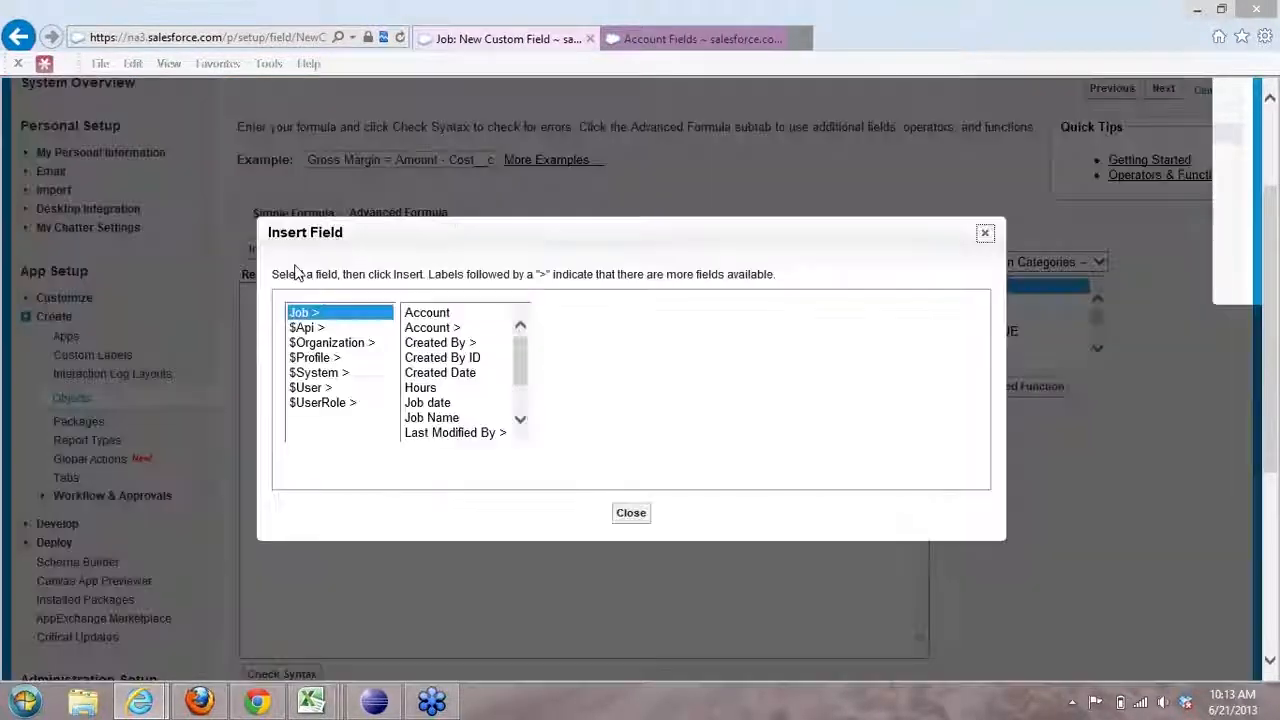
pyautogui.click(432, 328)
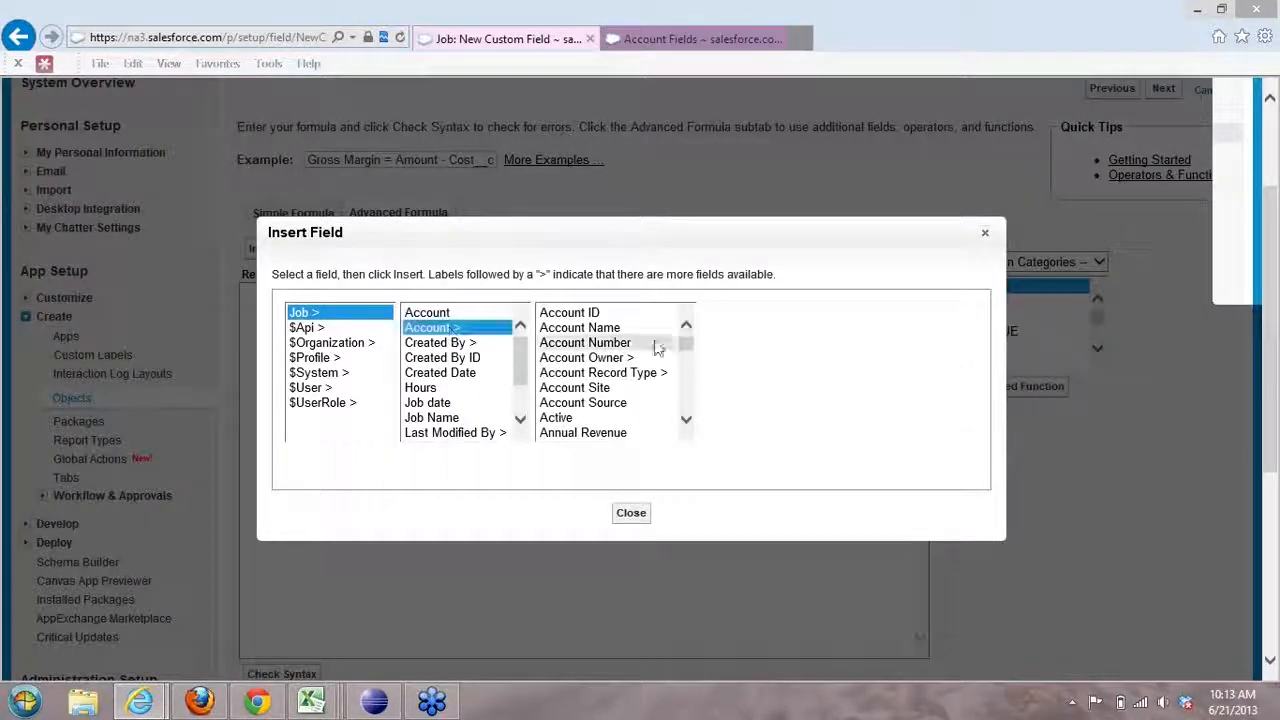
pyautogui.moveTo(686, 338); pyautogui.dragTo(686, 372)
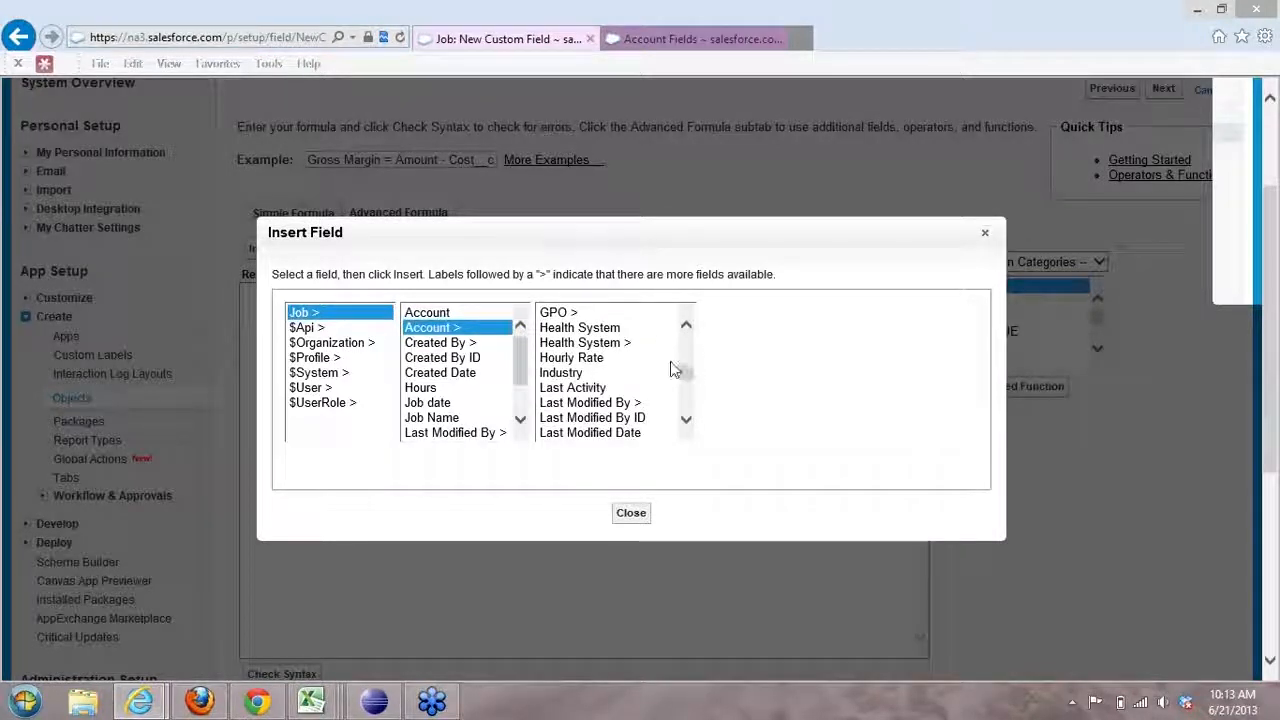
pyautogui.click(572, 357)
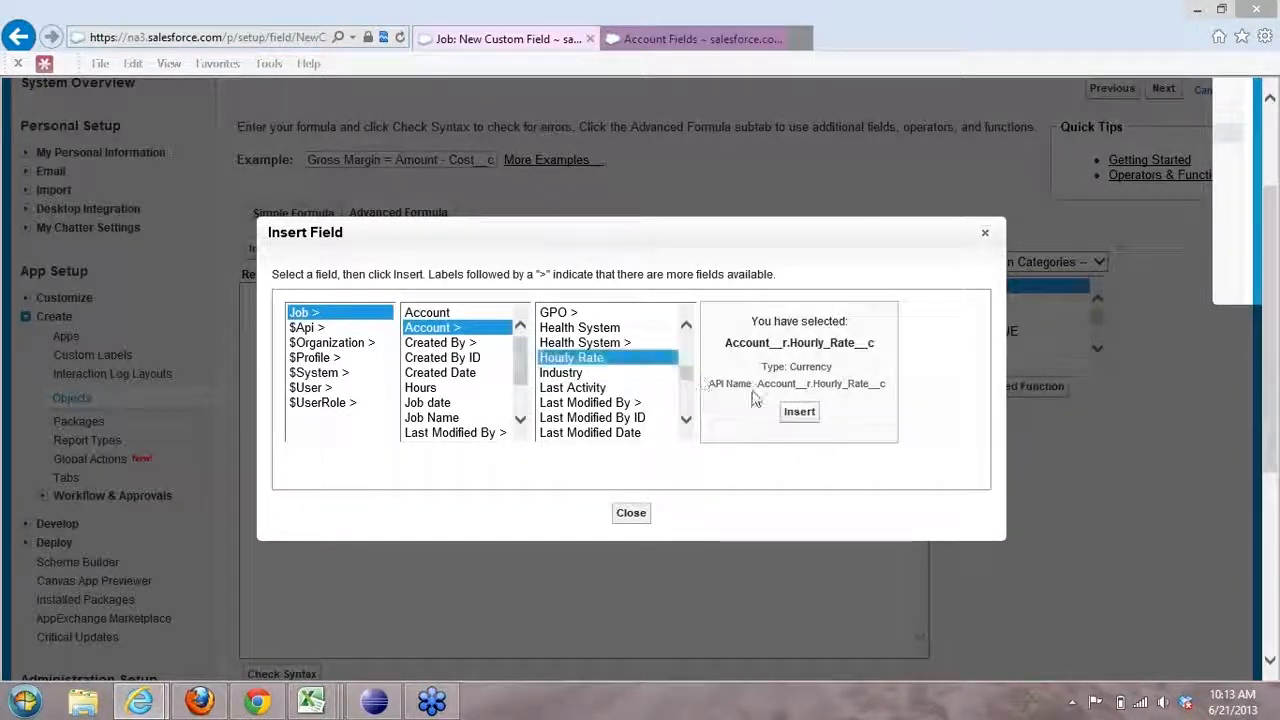
pyautogui.click(799, 411)
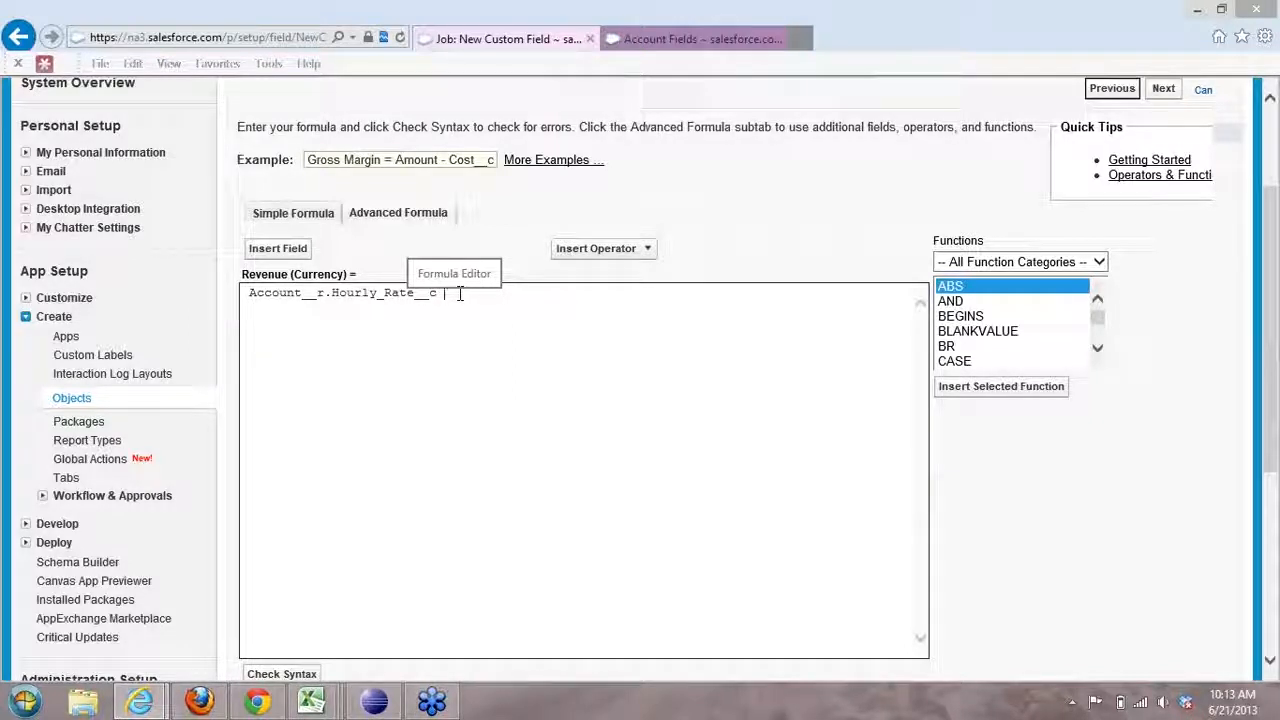
# Step: Multiply the hourly rate by the job's Hours field (Hours__c) in the Revenue formula
pyautogui.write('*')
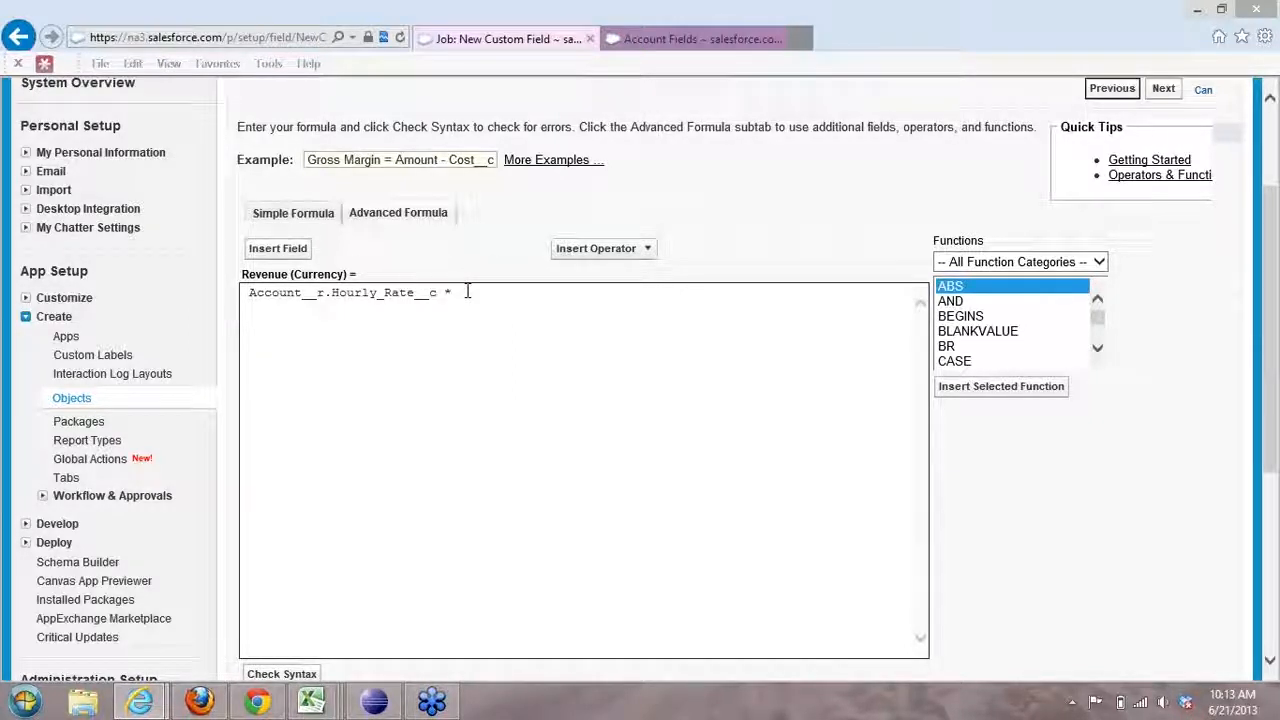
pyautogui.click(284, 250)
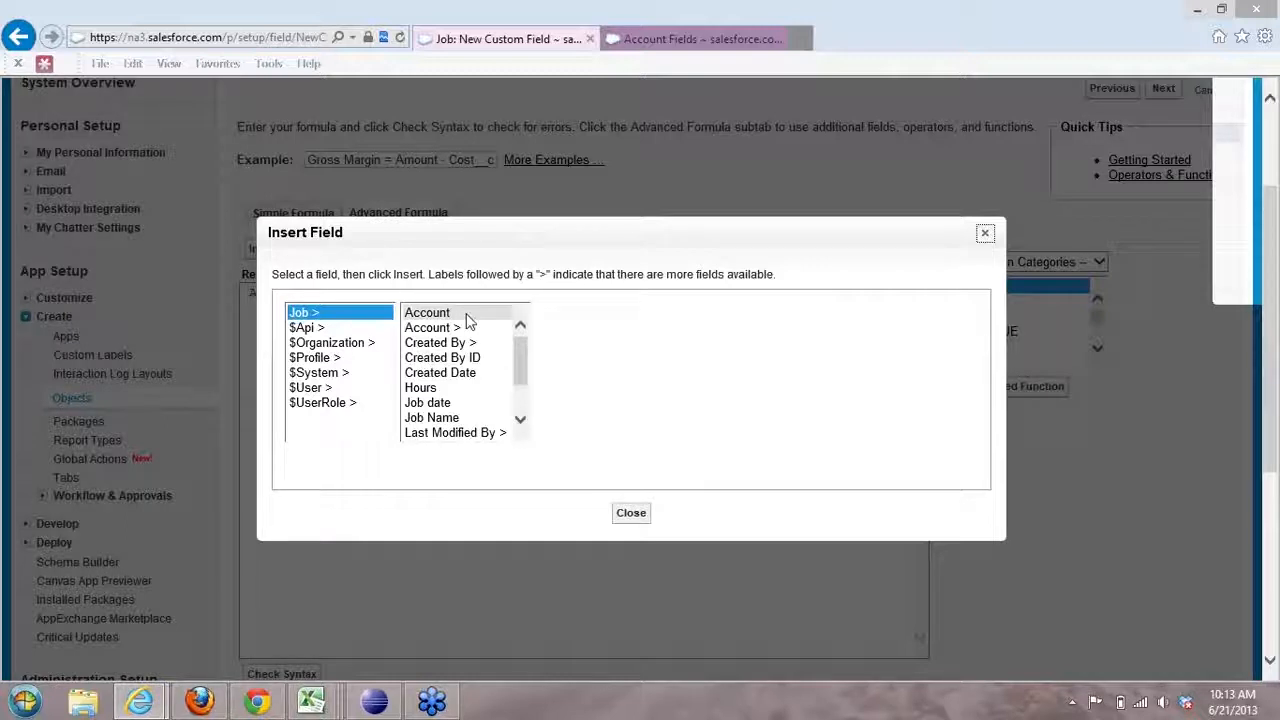
pyautogui.click(421, 388)
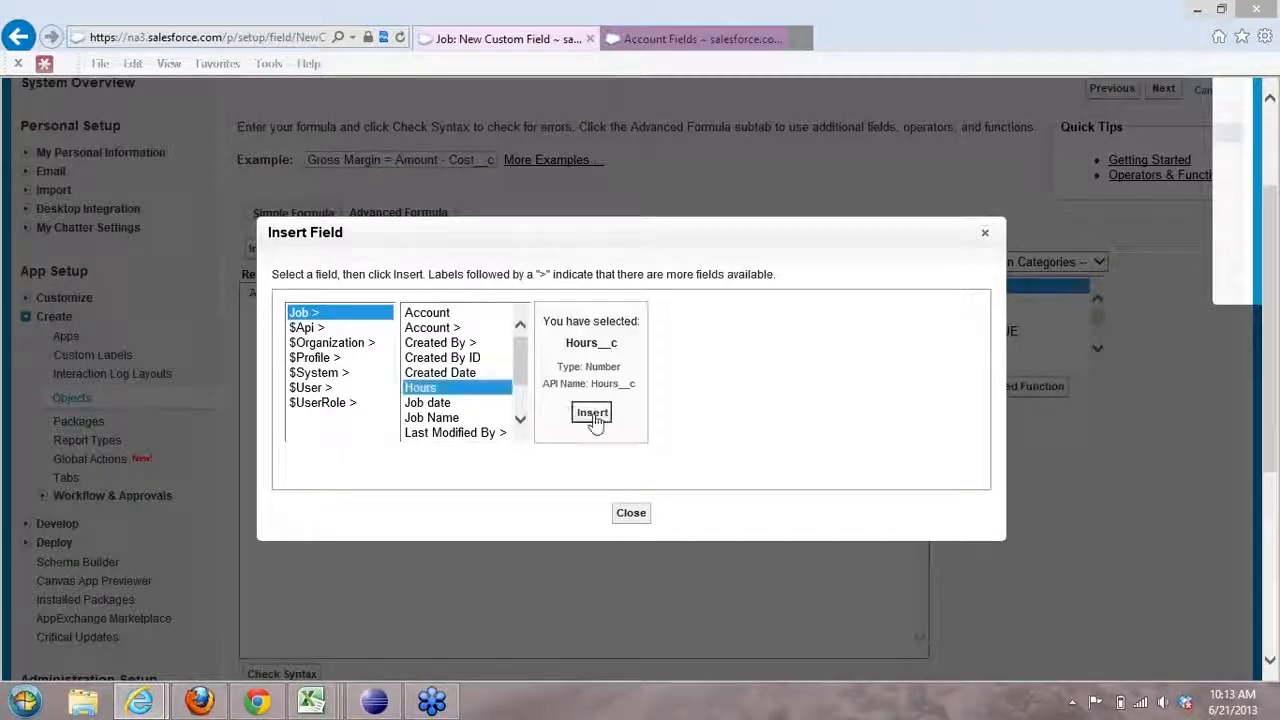
pyautogui.click(590, 423)
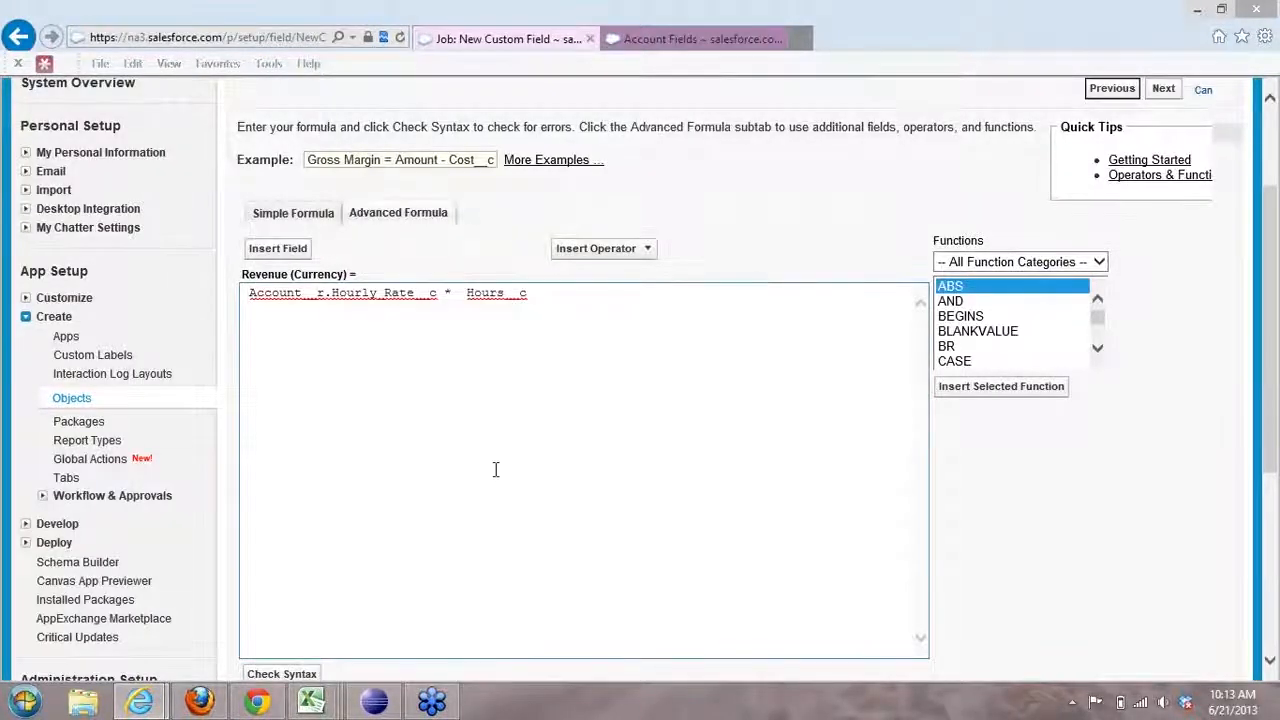
# Step: Check the syntax of the Revenue formula and highlight the resulting message
pyautogui.scroll(-1, 494, 466)
pyautogui.click(280, 585)
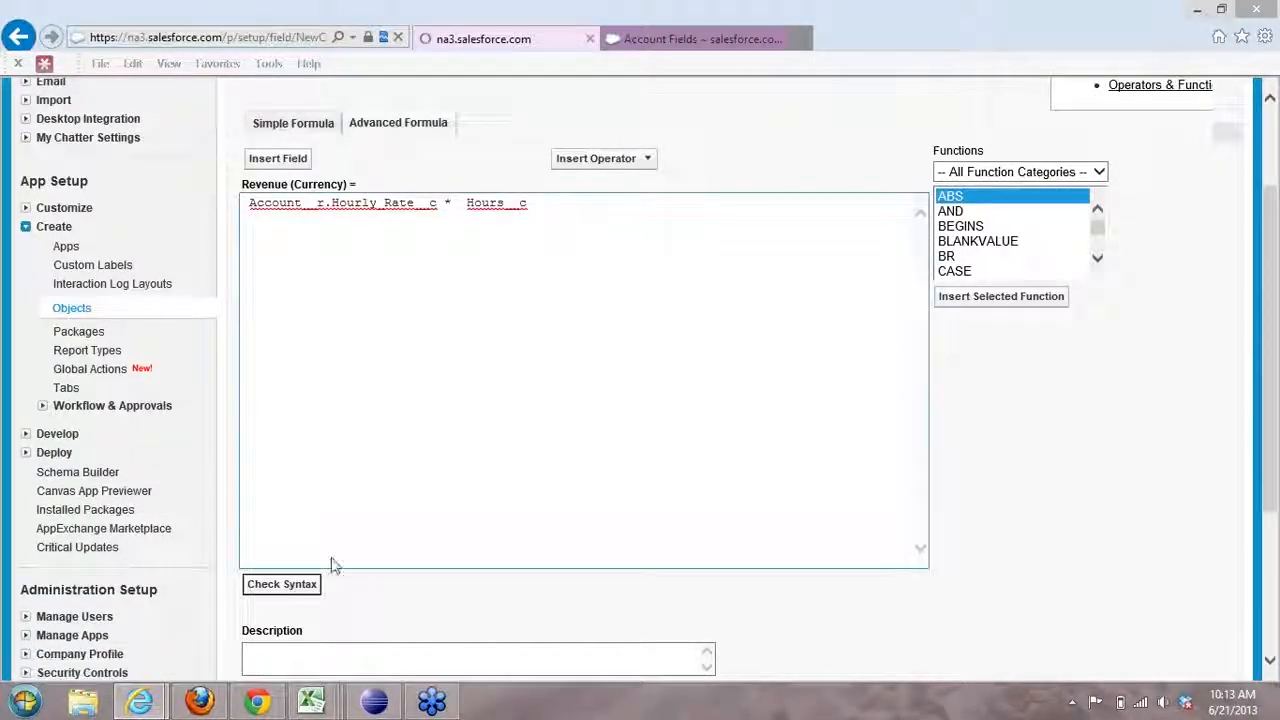
pyautogui.scroll(-1, 820, 429)
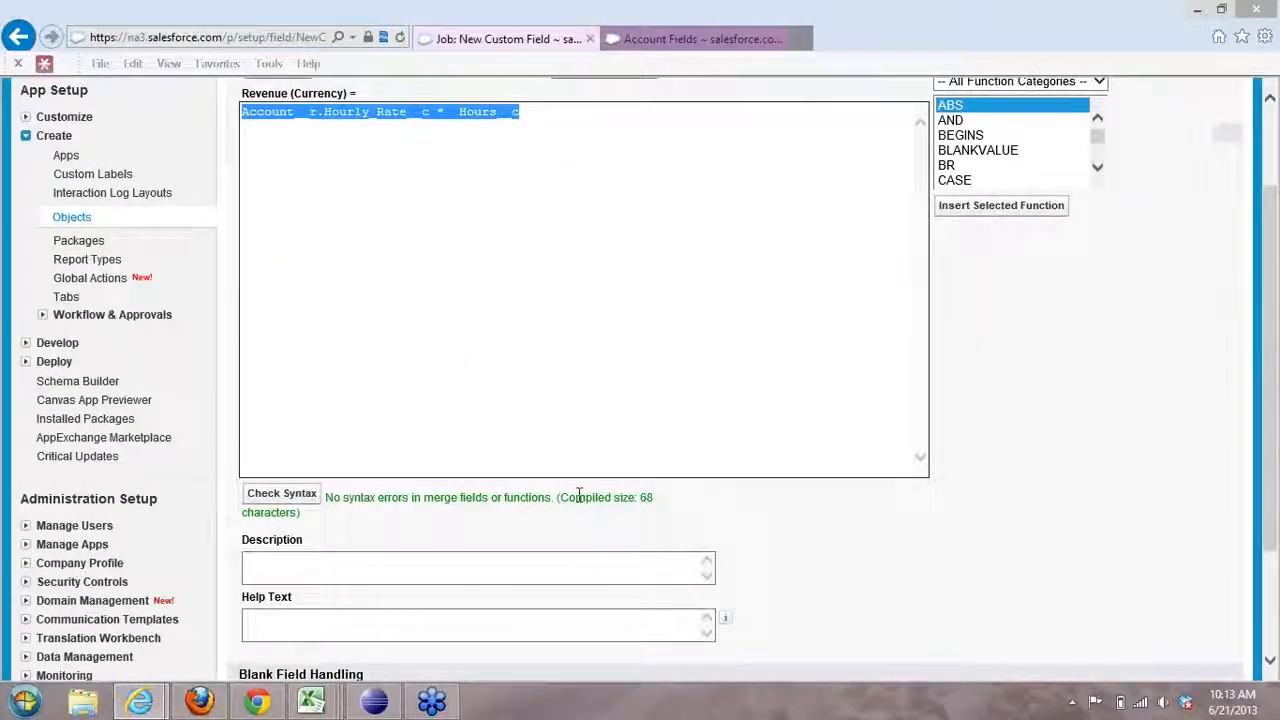
pyautogui.moveTo(326, 497); pyautogui.dragTo(620, 510)
pyautogui.click(1157, 460)
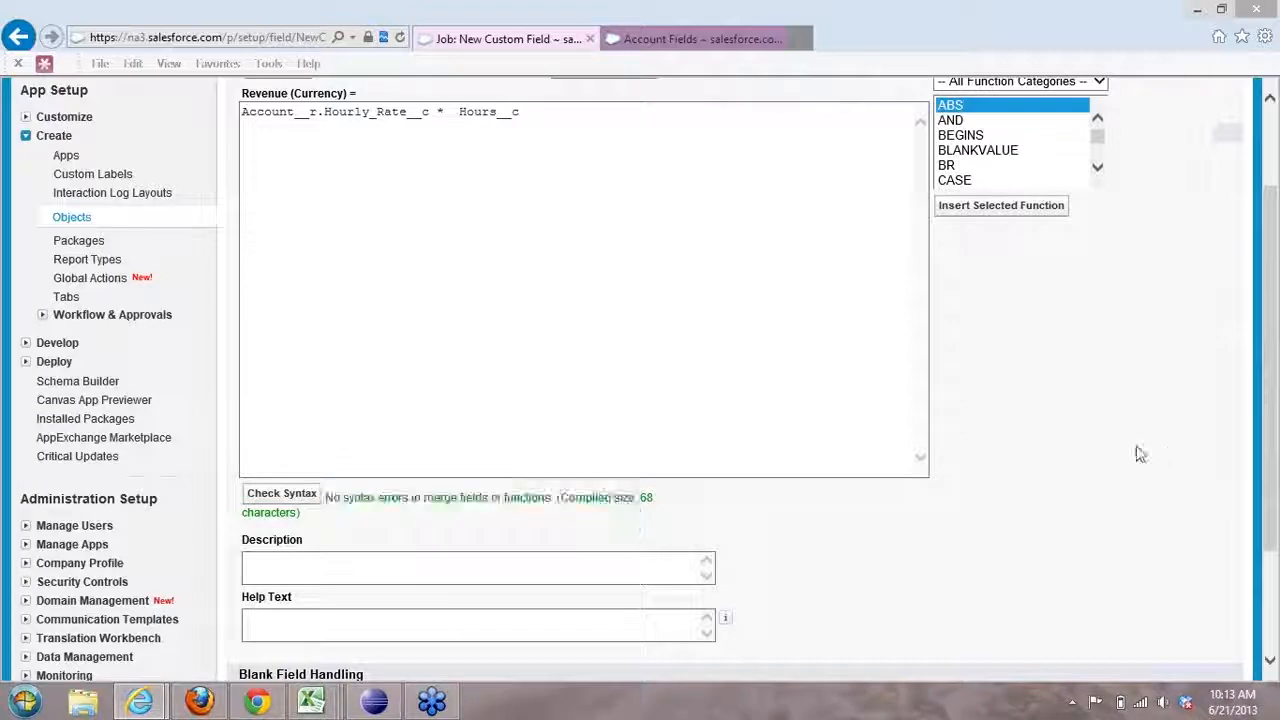
# Step: Proceed through the remaining field settings, save the Revenue field on the Job Layout and review the Job object's custom fields
pyautogui.scroll(5, 1157, 460)
pyautogui.click(1164, 328)
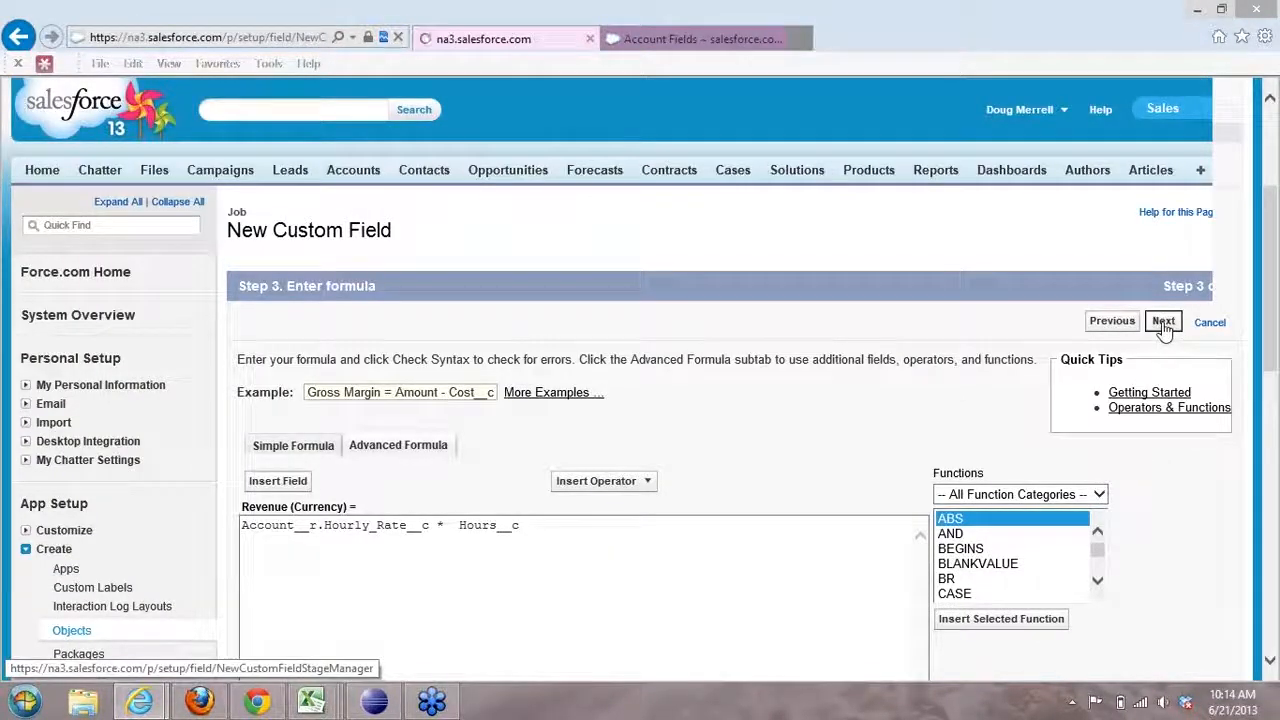
pyautogui.click(1164, 326)
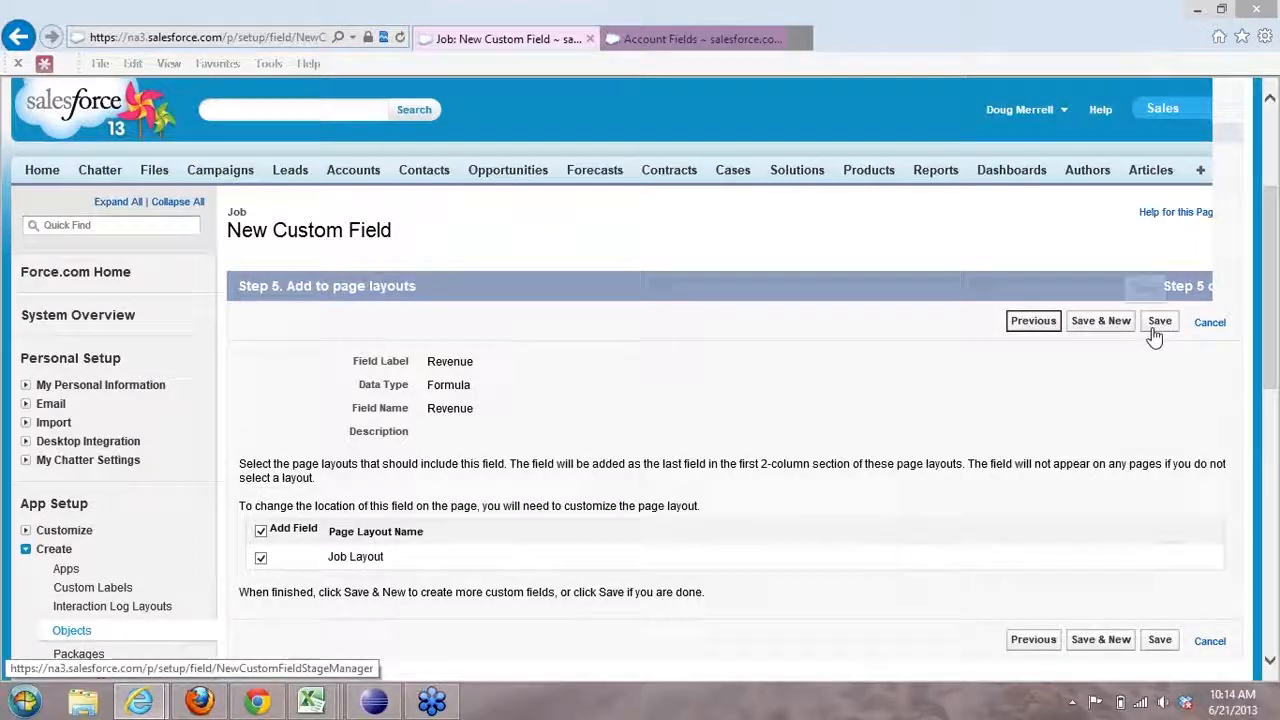
pyautogui.click(1152, 328)
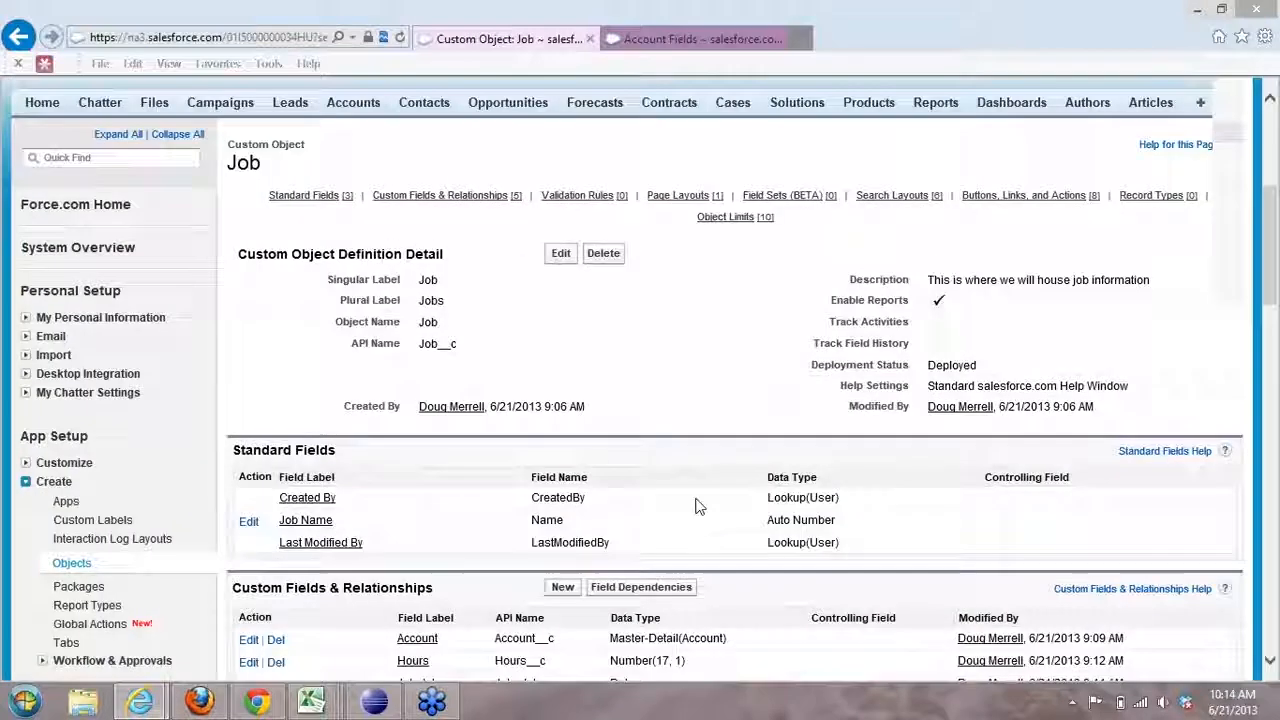
pyautogui.scroll(-2, 698, 507)
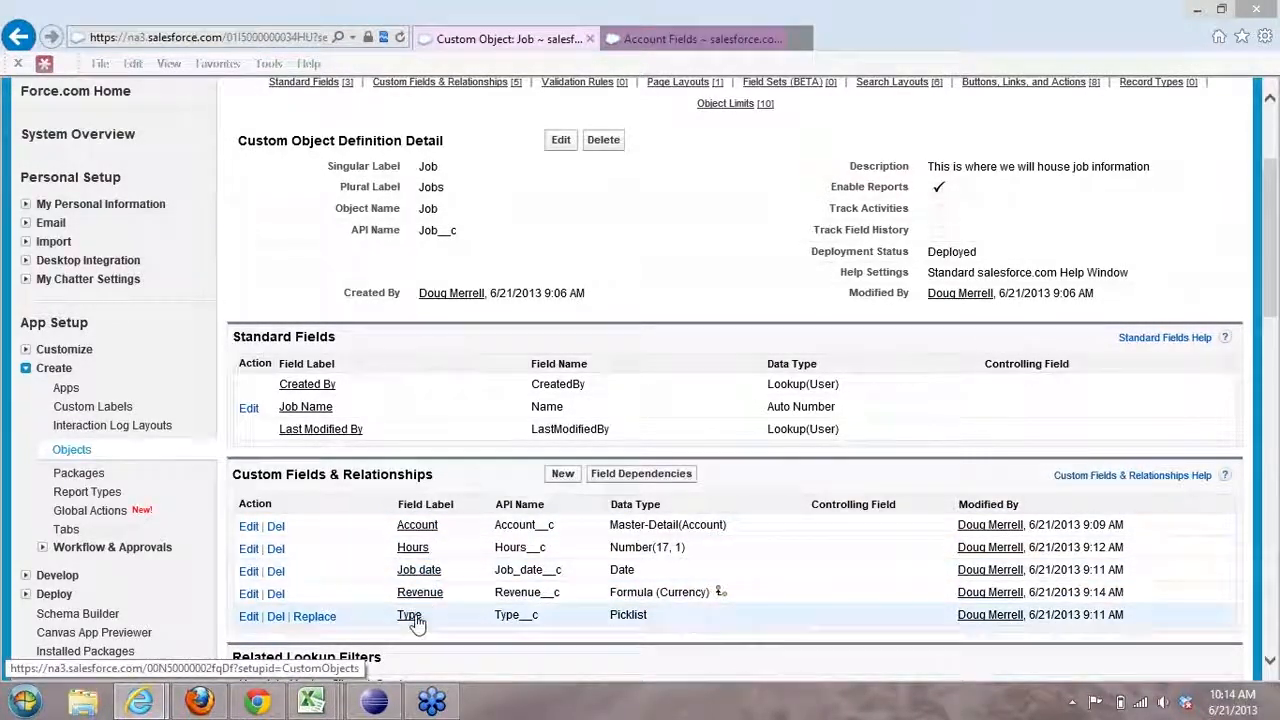
pyautogui.scroll(2, 837, 464)
pyautogui.scroll(2, 837, 464)
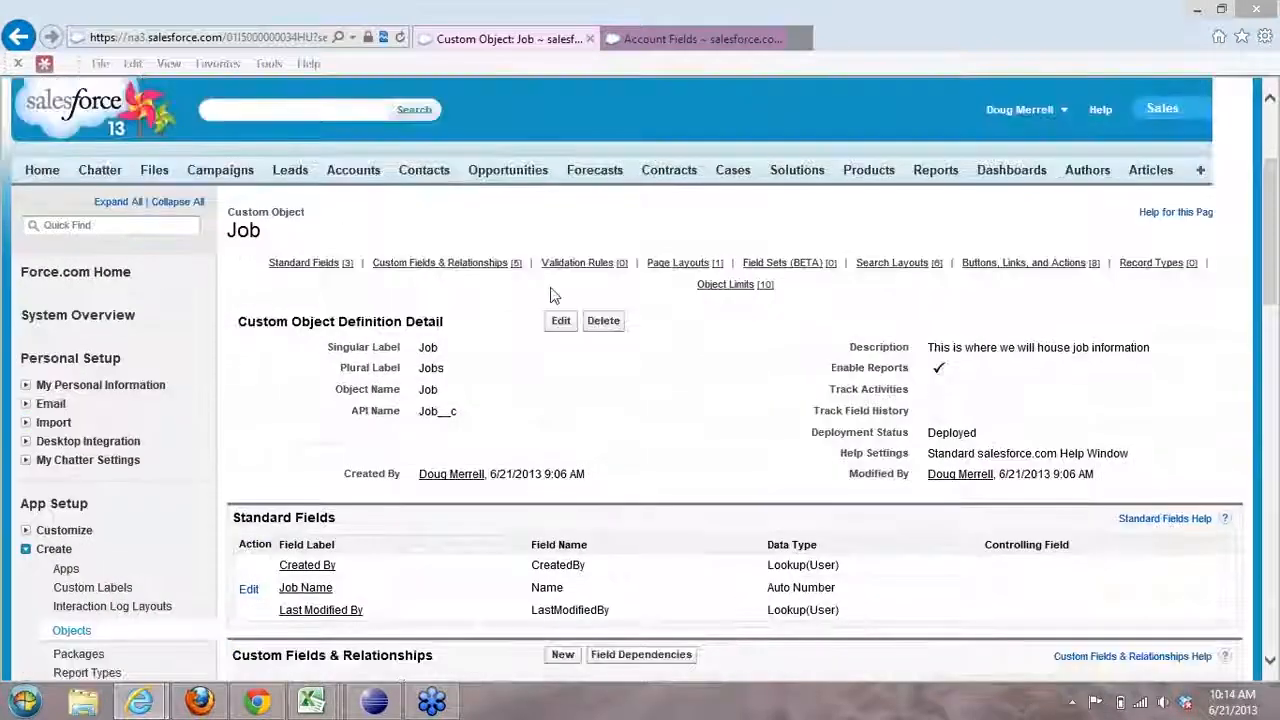
# Step: Open the Edge Communications account and preview its Jobs related list
pyautogui.click(355, 173)
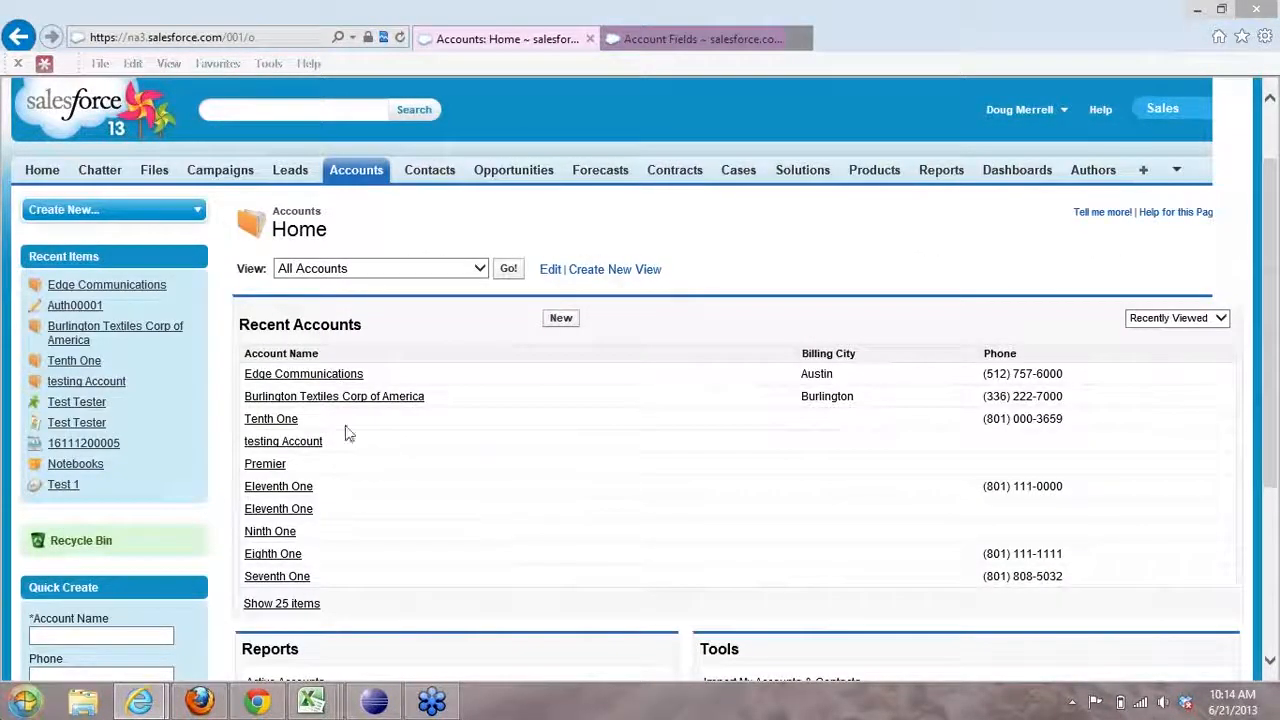
pyautogui.click(340, 375)
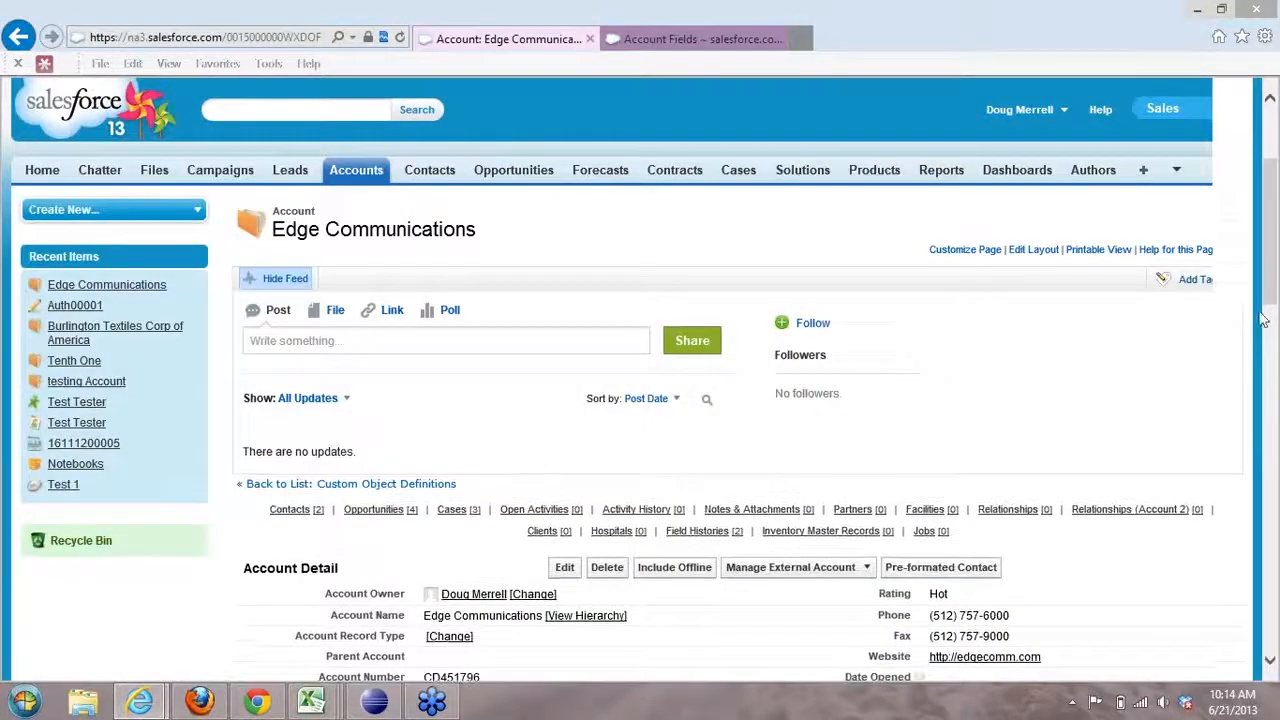
pyautogui.click(1269, 303)
pyautogui.moveTo(1269, 313); pyautogui.dragTo(1246, 263)
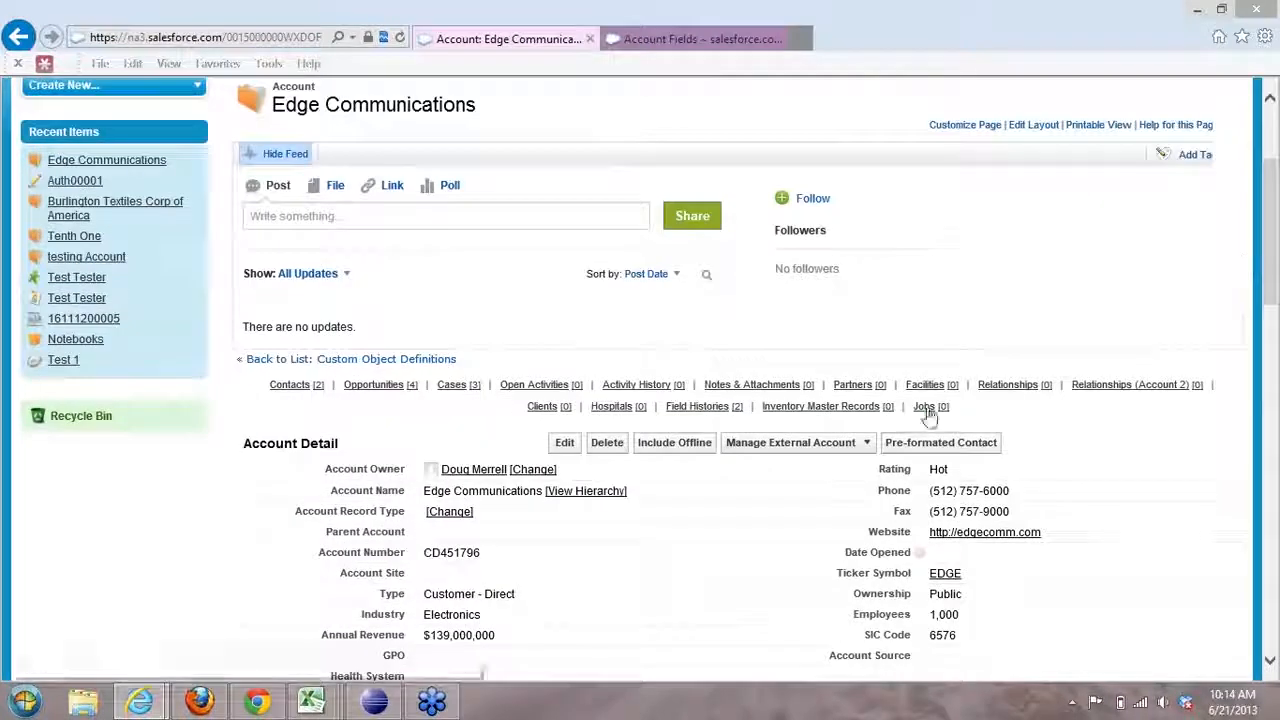
pyautogui.moveTo(928, 413)
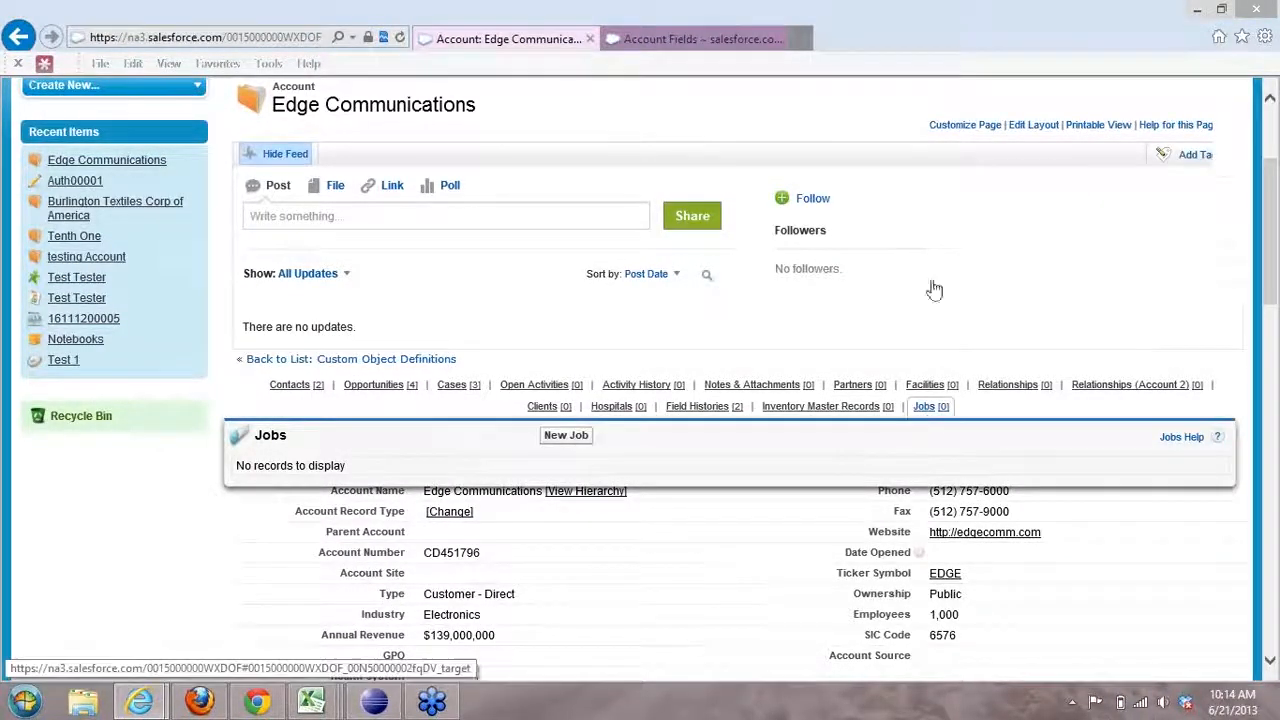
# Step: Create and save a new job under Edge Communications with type Repair, job date 6/21/2013 and 2.0 hours
pyautogui.scroll(-5, 950, 285)
pyautogui.scroll(-9, 965, 293)
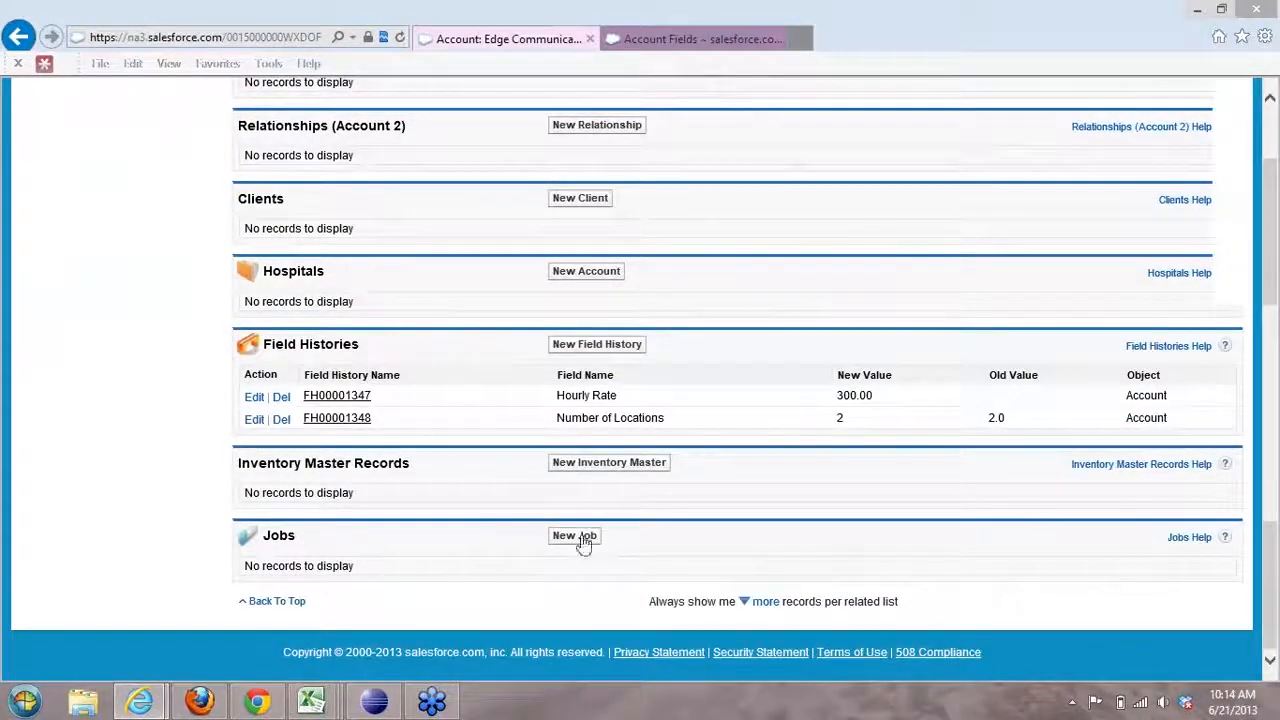
pyautogui.click(580, 537)
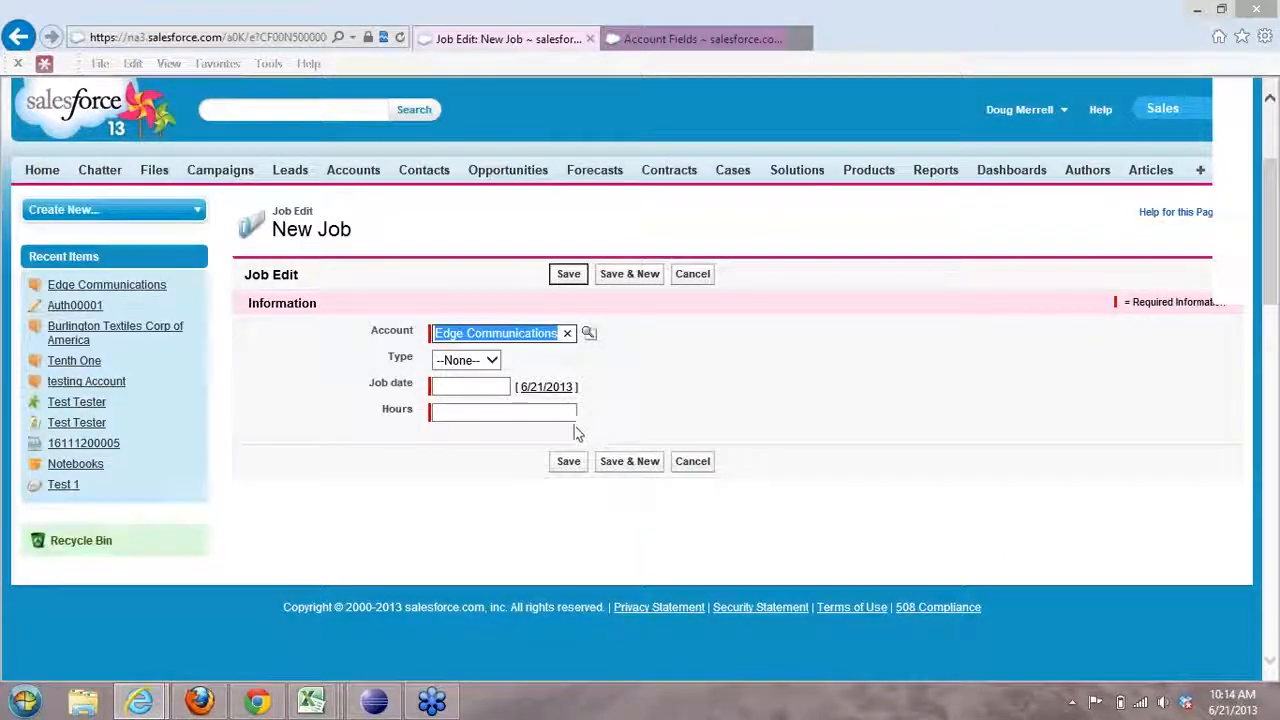
pyautogui.click(490, 360)
pyautogui.click(470, 389)
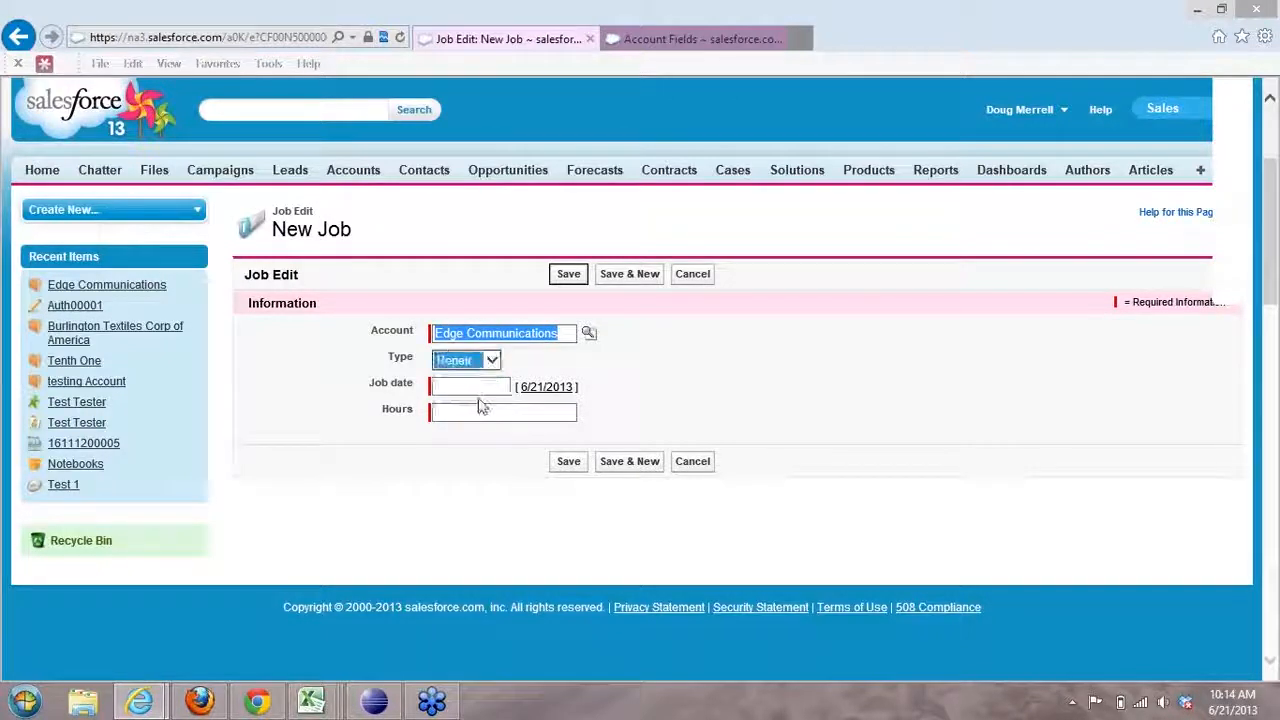
pyautogui.click(480, 388)
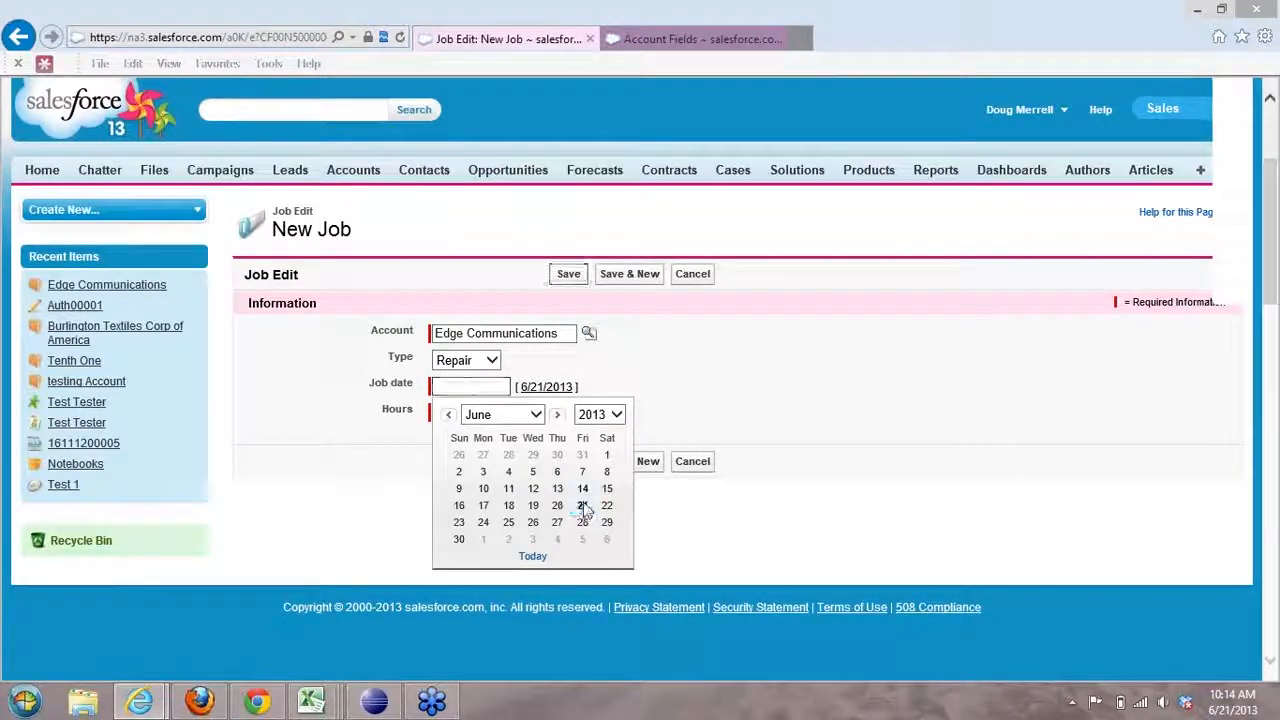
pyautogui.click(582, 505)
pyautogui.click(480, 410)
pyautogui.write('2.0')
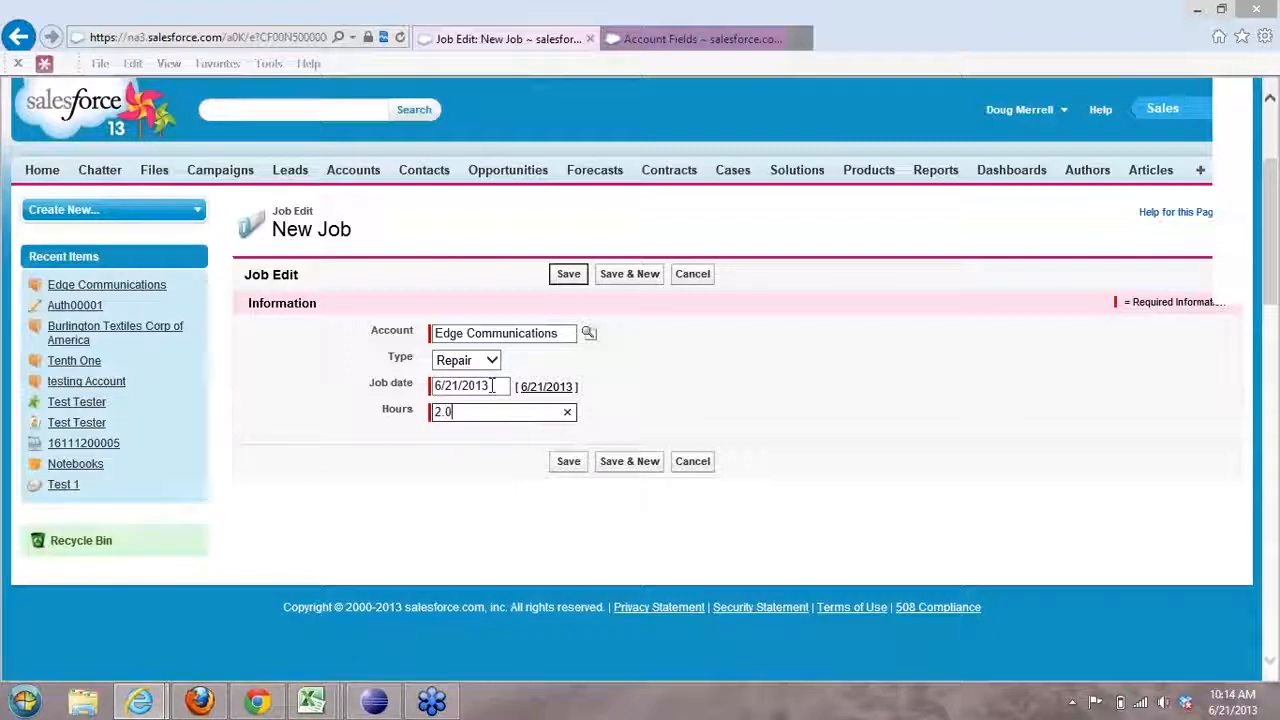
pyautogui.click(577, 466)
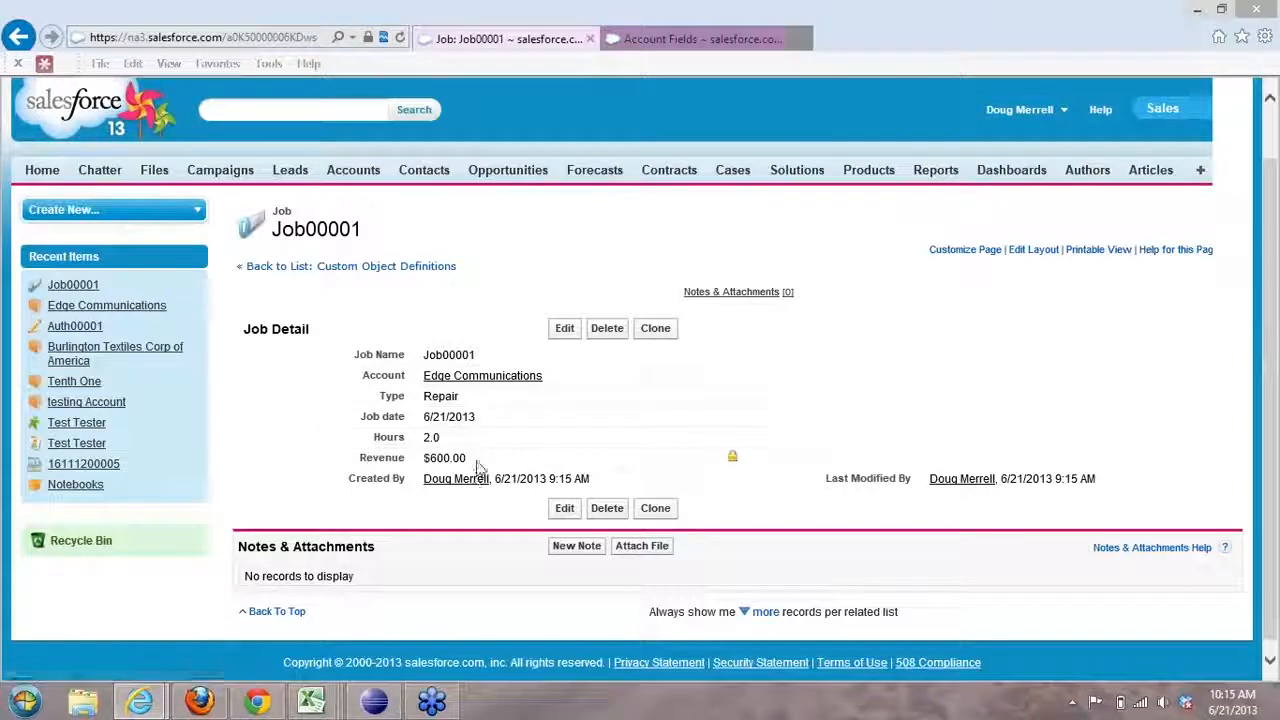
# Step: Compare the job's Revenue with the Hourly Rate on its account, opened in a new browser tab, and return to the job
pyautogui.moveTo(470, 460); pyautogui.dragTo(428, 466)
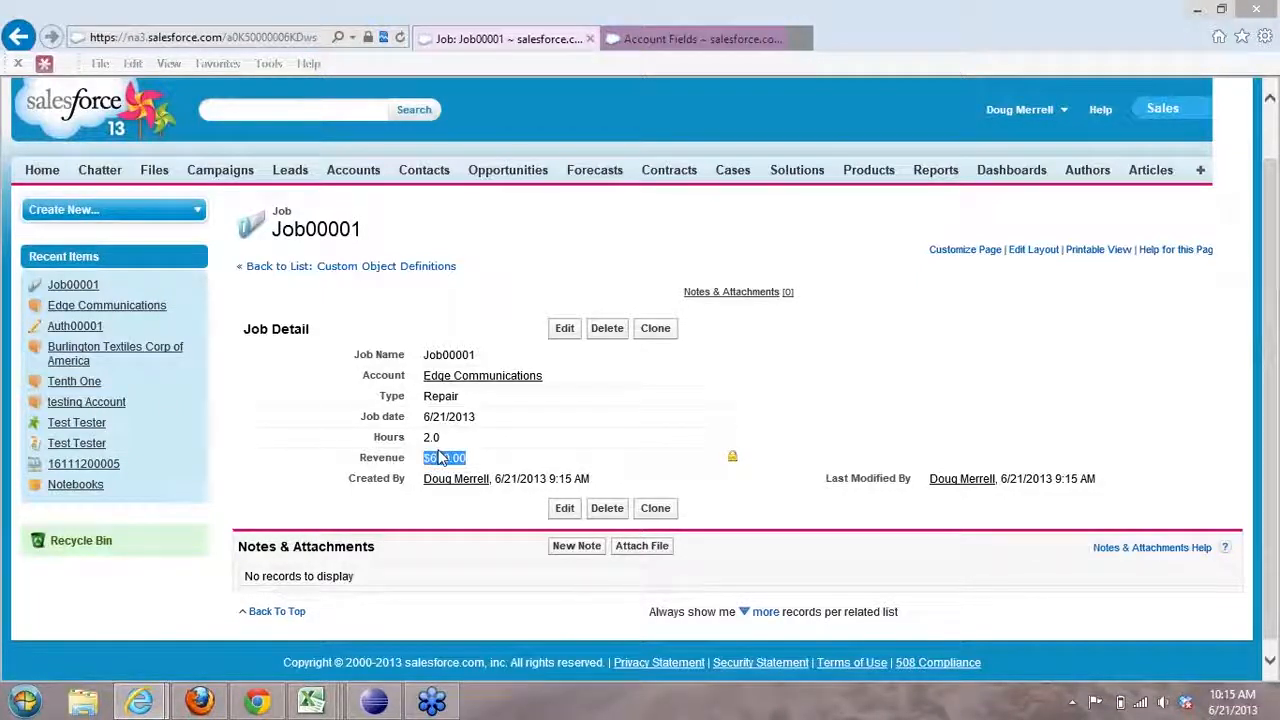
pyautogui.rightClick(487, 380)
pyautogui.click(560, 242)
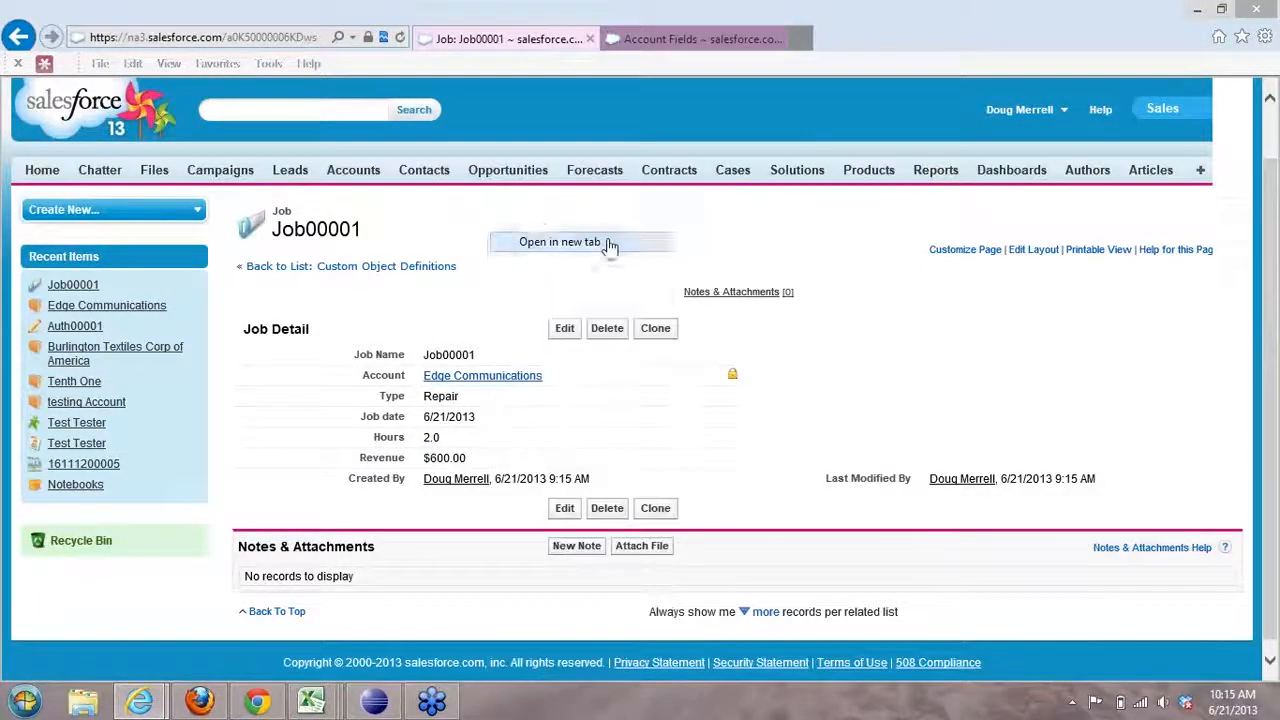
pyautogui.click(868, 45)
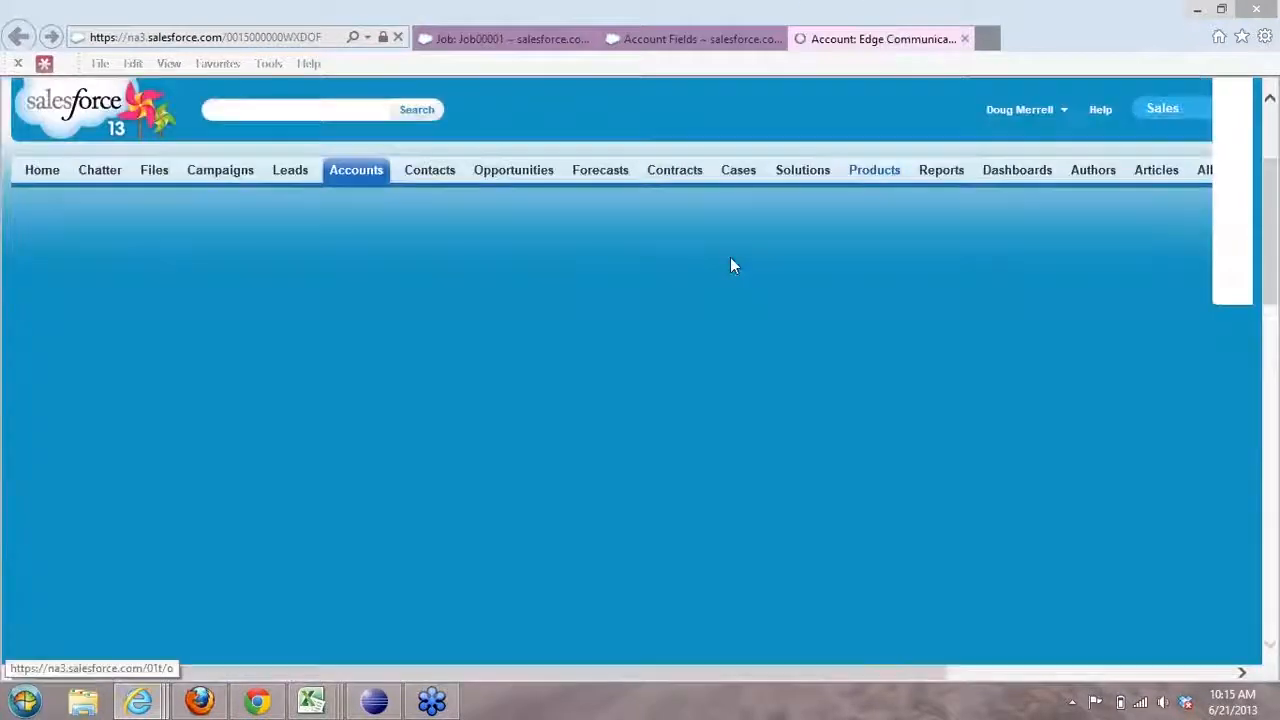
pyautogui.scroll(-3, 563, 346)
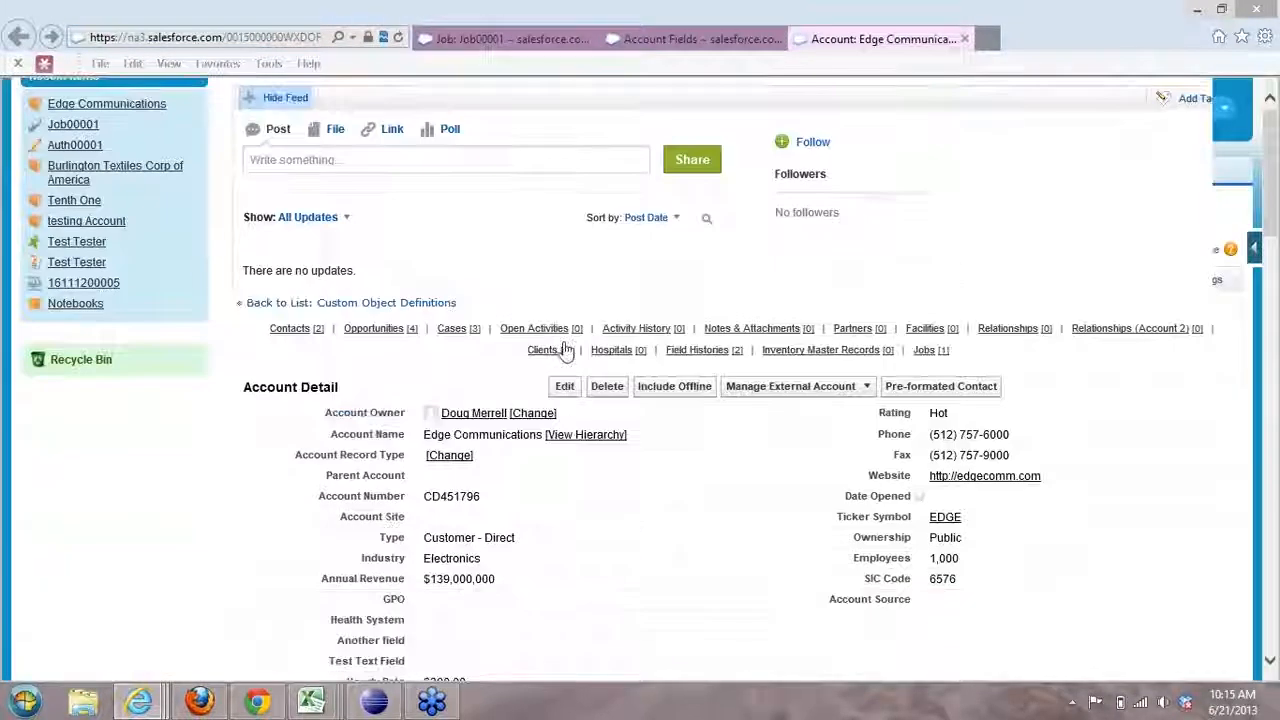
pyautogui.scroll(-5, 563, 346)
pyautogui.moveTo(467, 321); pyautogui.dragTo(427, 324)
pyautogui.click(515, 40)
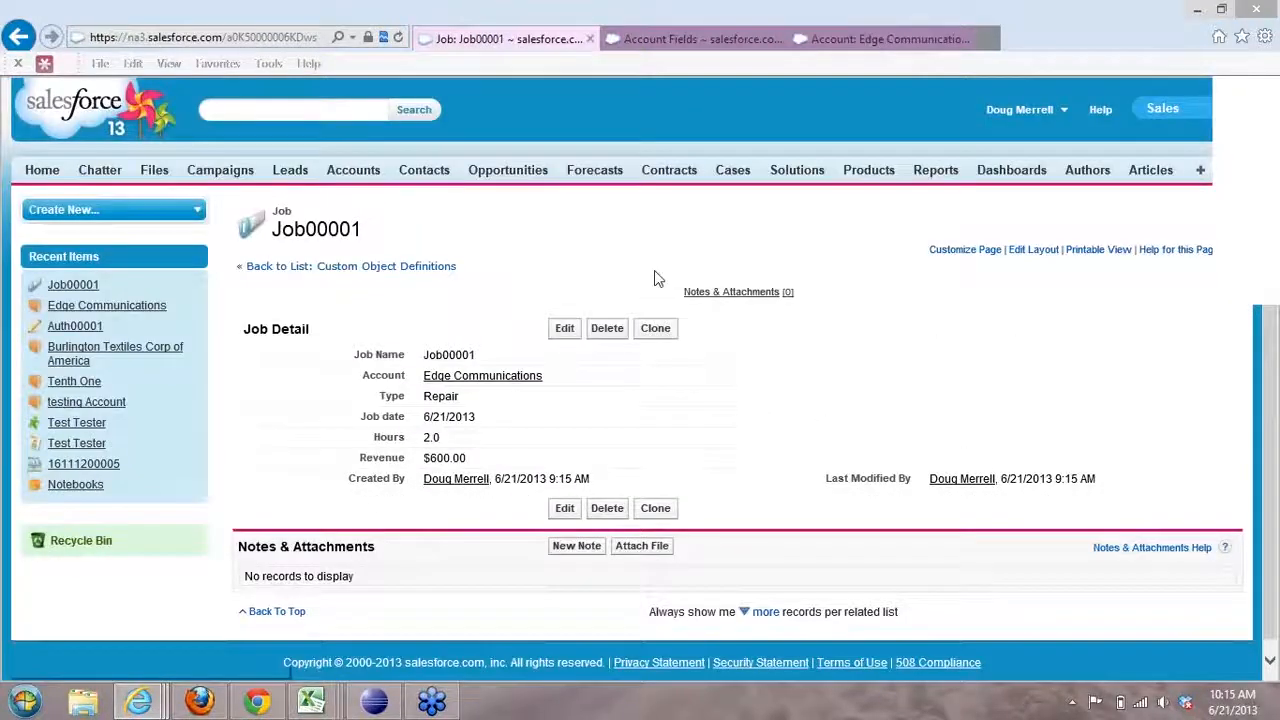
pyautogui.moveTo(470, 458); pyautogui.dragTo(426, 459)
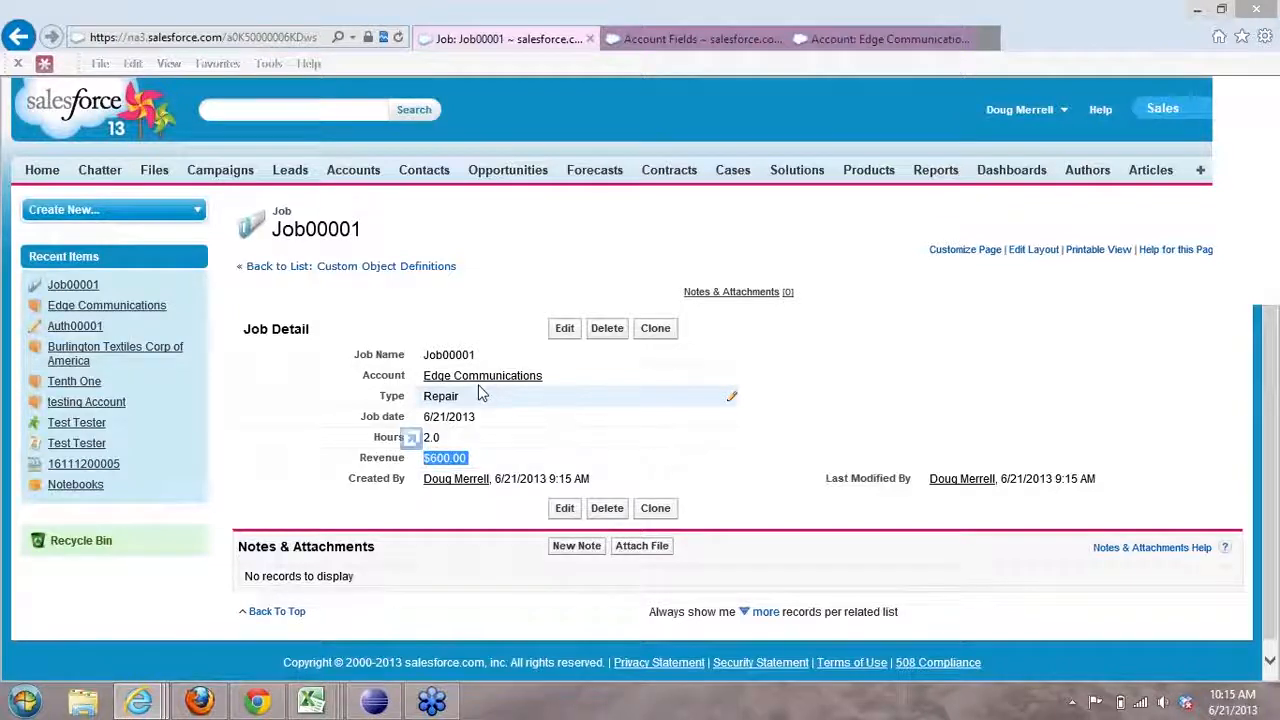
pyautogui.click(522, 287)
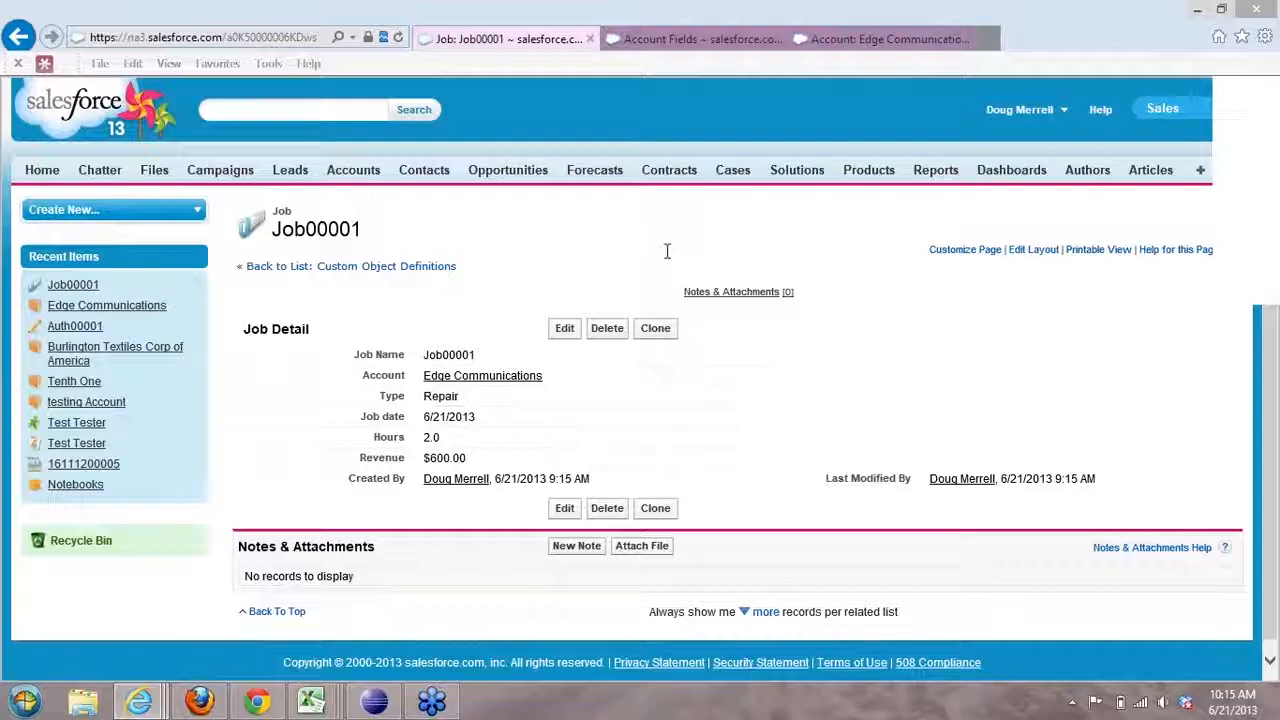
# Step: Dismiss the Reports tour, search the new report types for Jobs and create an unsaved report with the default account type
pyautogui.click(936, 174)
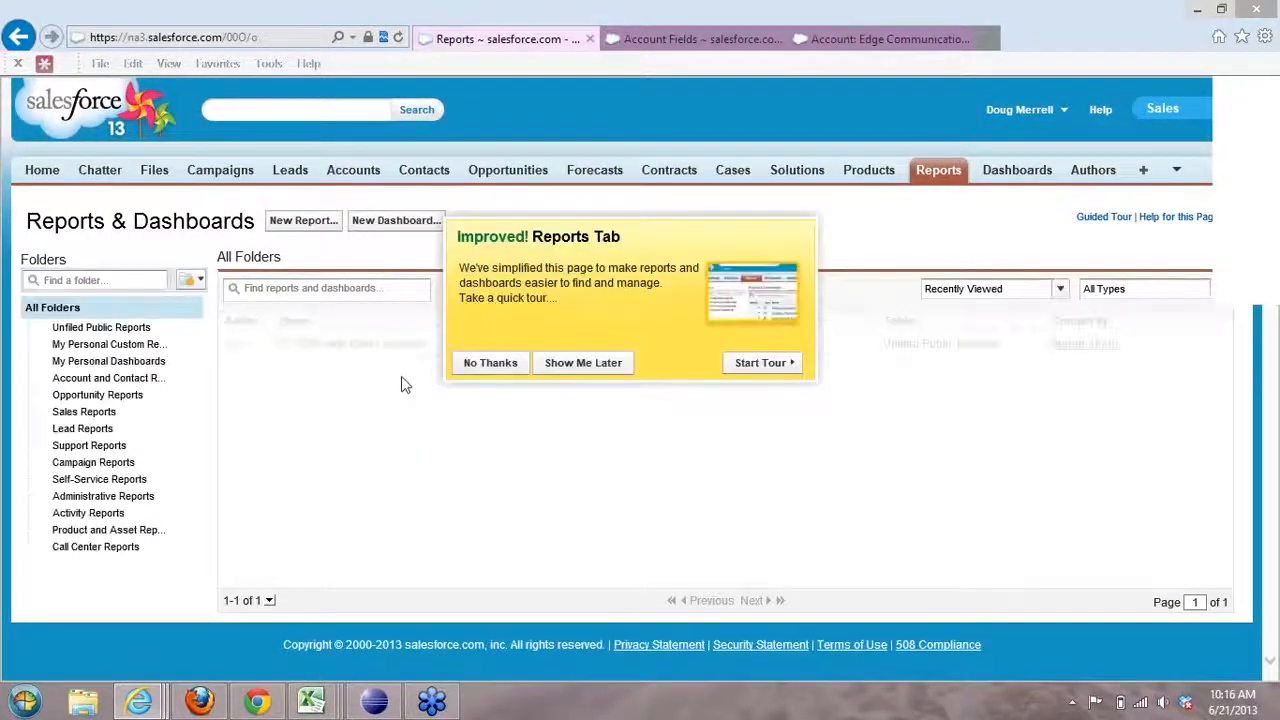
pyautogui.click(494, 363)
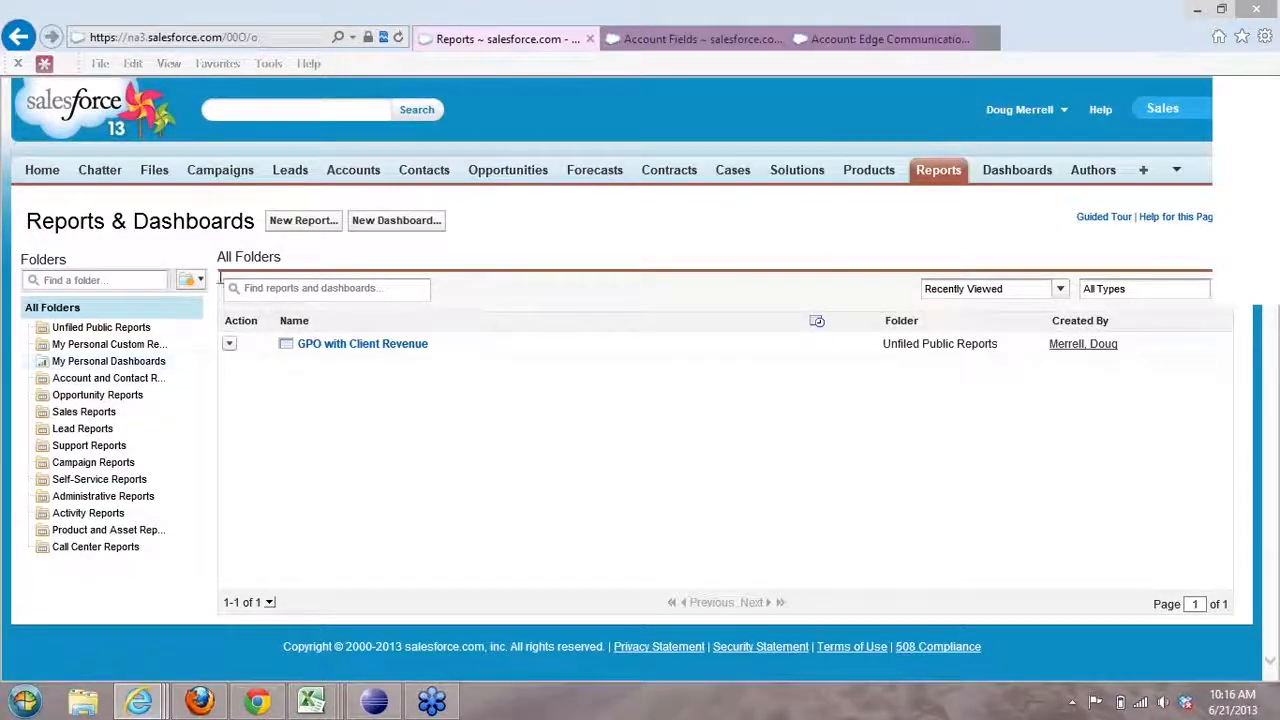
pyautogui.click(312, 226)
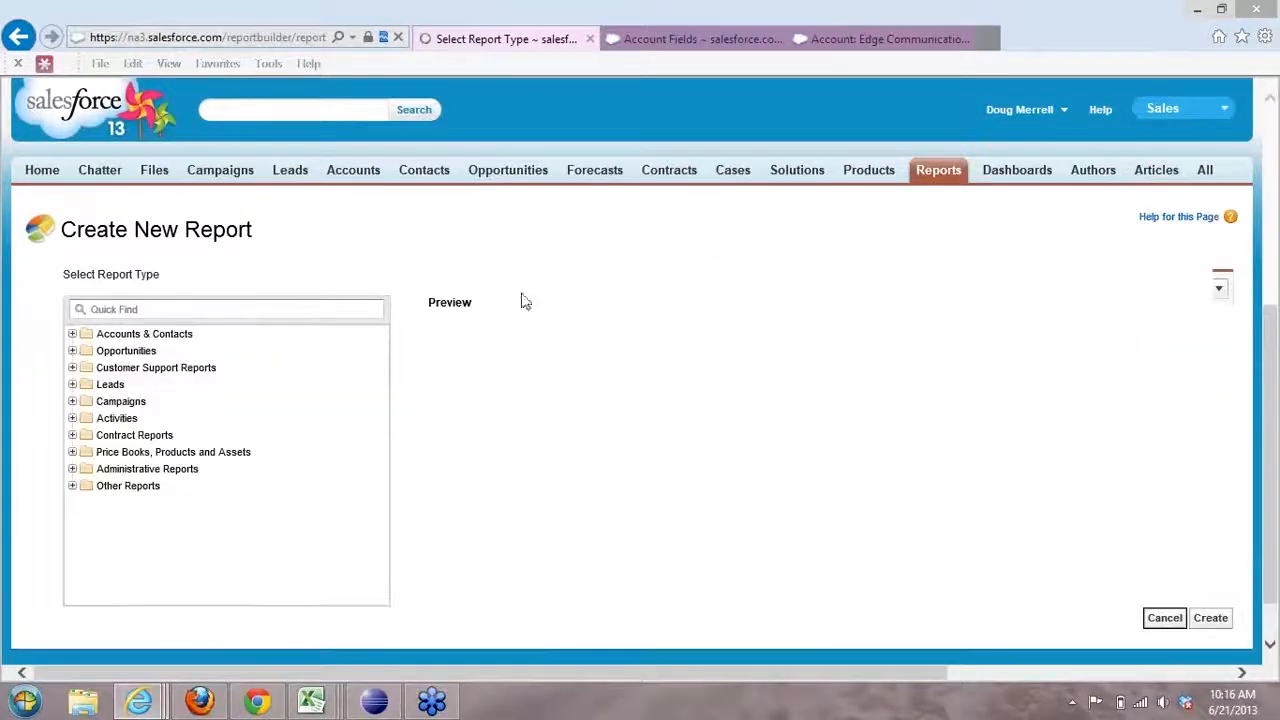
pyautogui.click(73, 486)
pyautogui.click(155, 308)
pyautogui.write('a')
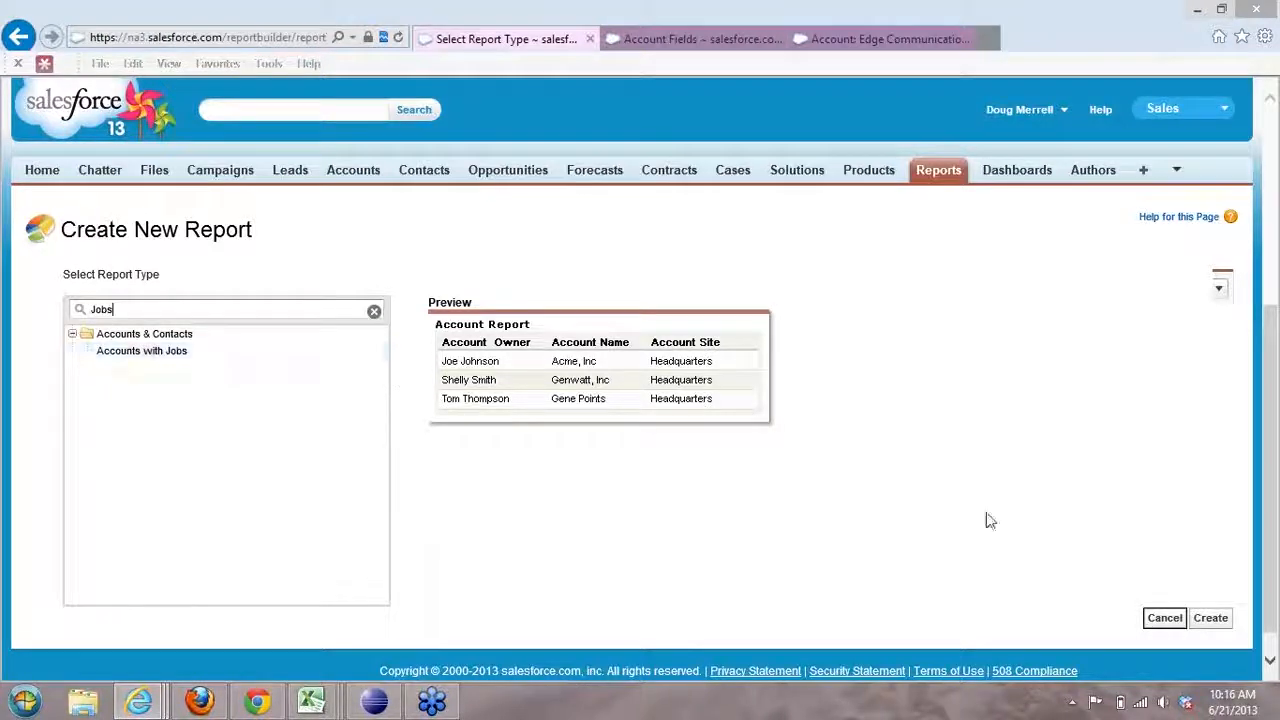
pyautogui.click(1212, 618)
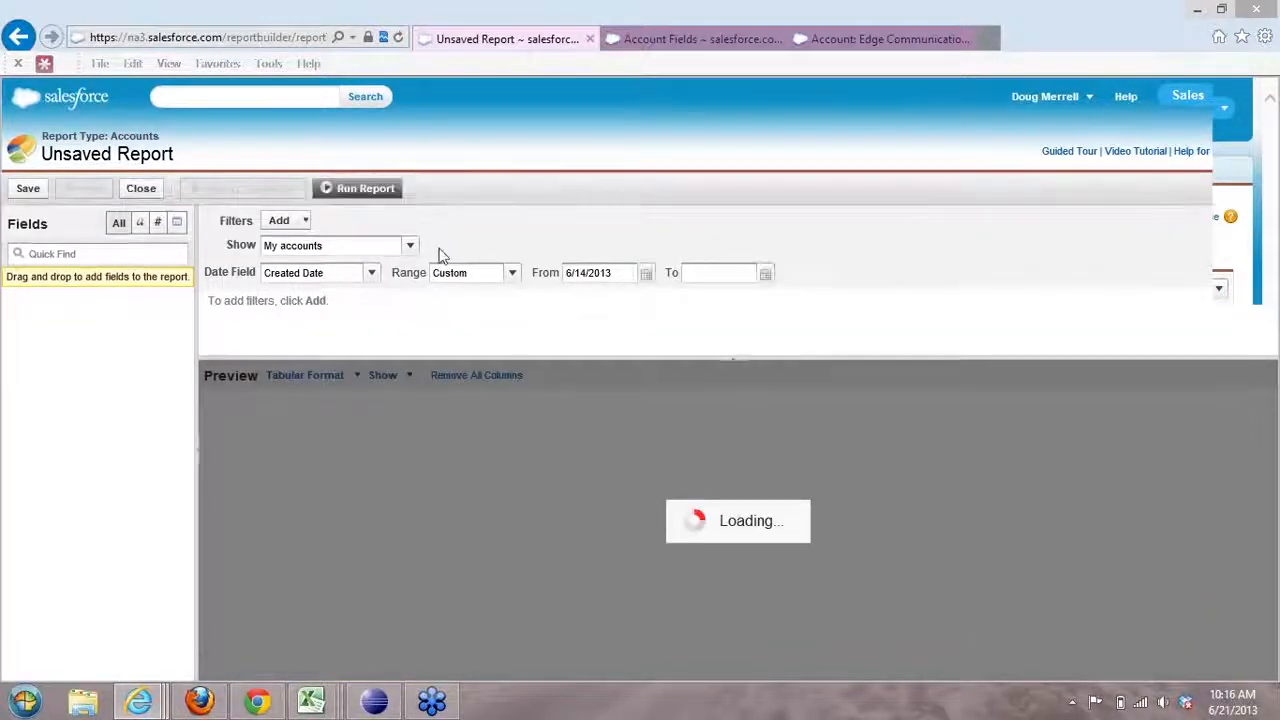
# Step: Set the unsaved report to show All accounts with a Created Date range of All Time
pyautogui.click(408, 248)
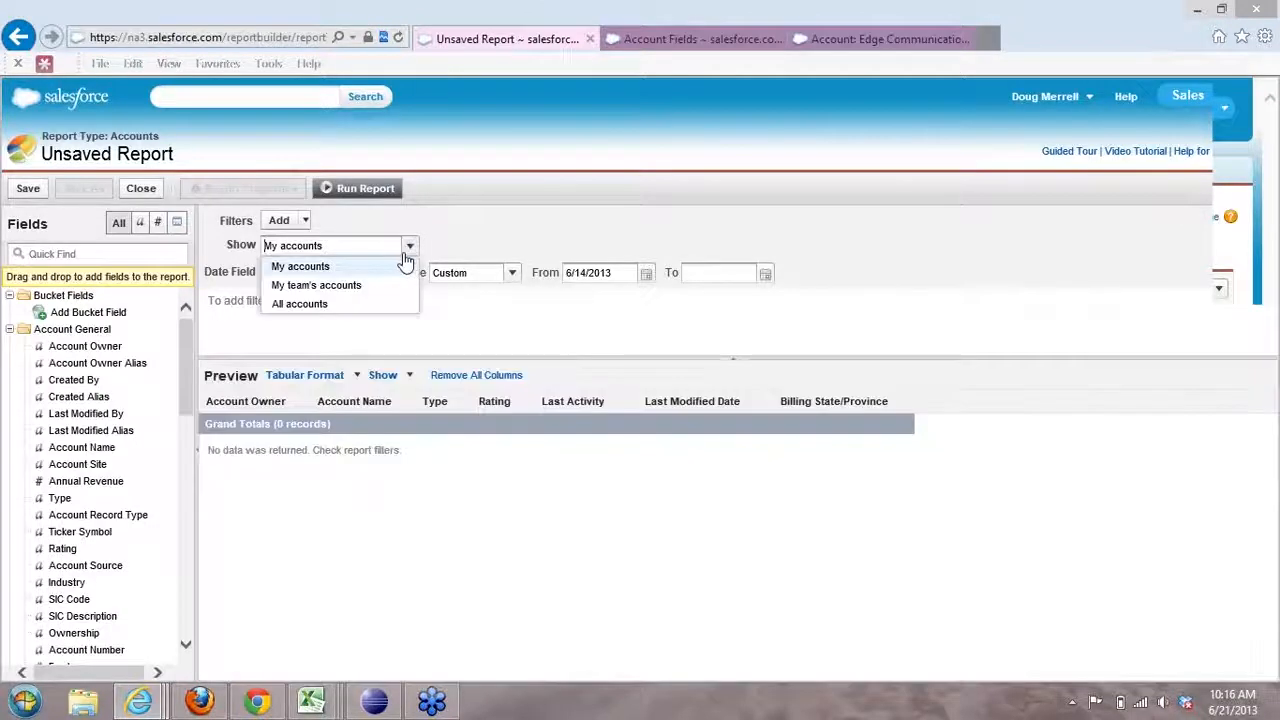
pyautogui.click(354, 303)
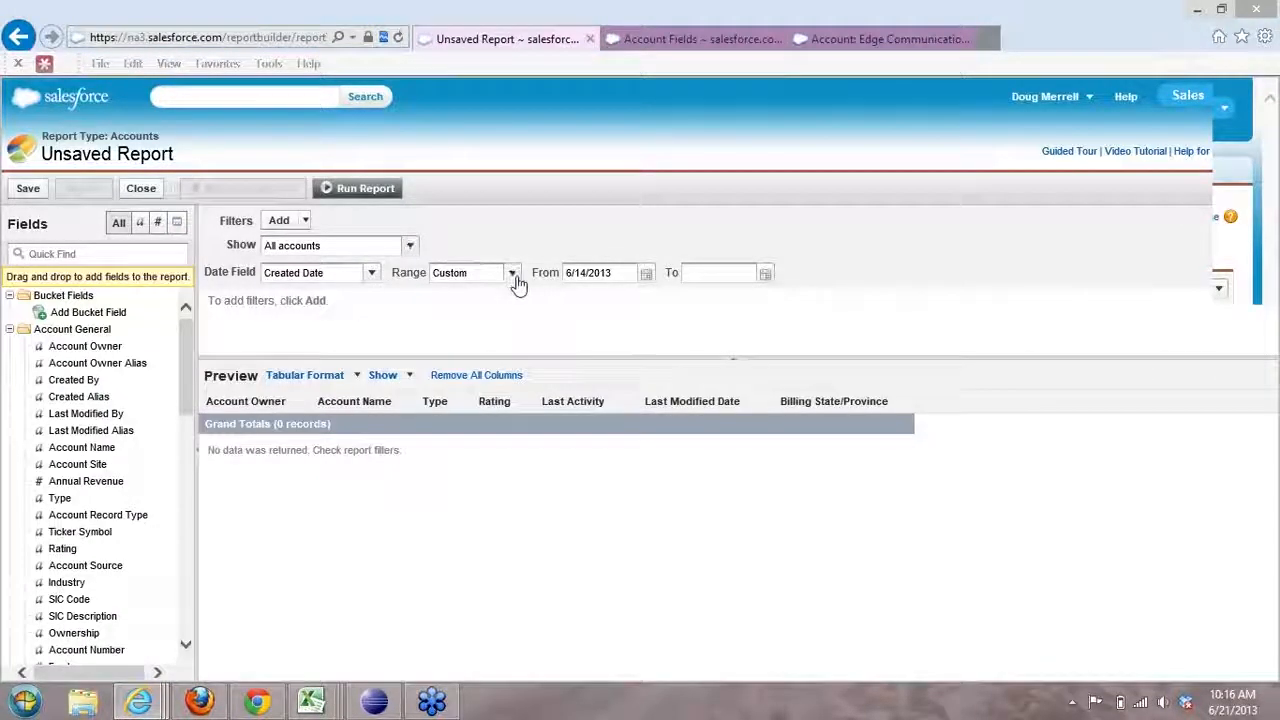
pyautogui.click(512, 272)
pyautogui.click(498, 292)
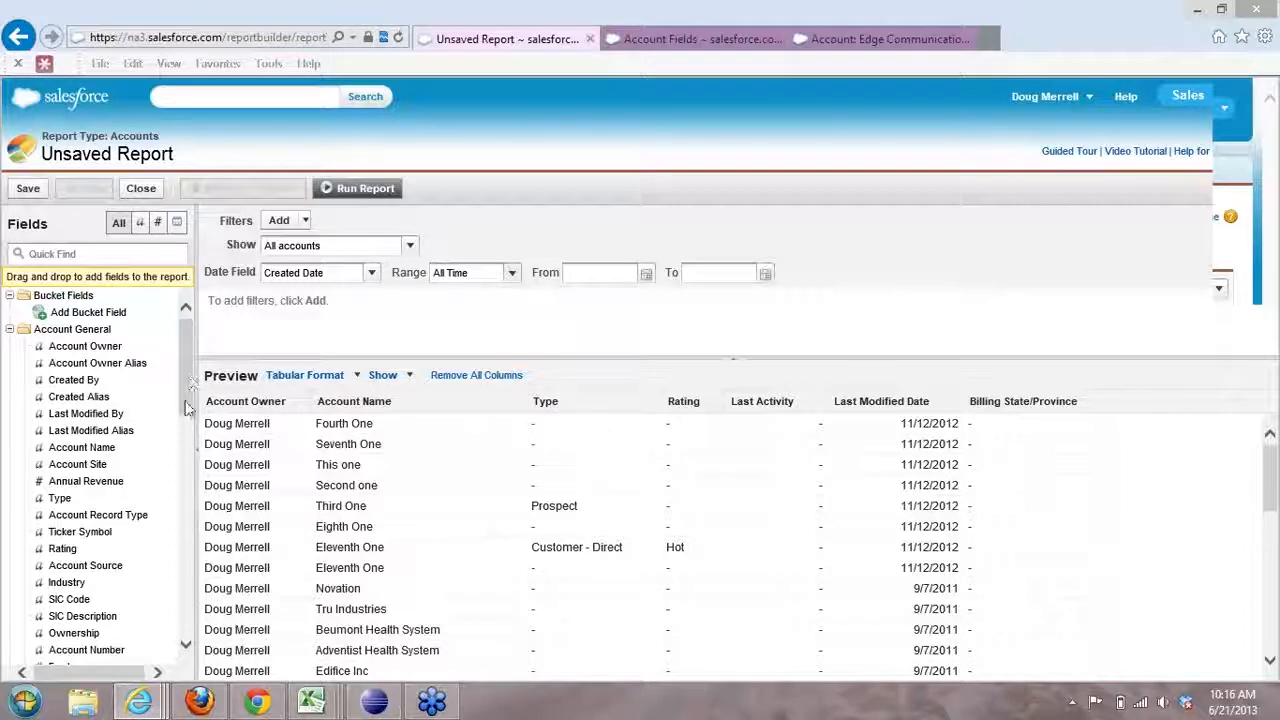
# Step: Look through the report's available account fields for job data and close the report without saving
pyautogui.moveTo(190, 455); pyautogui.dragTo(189, 582)
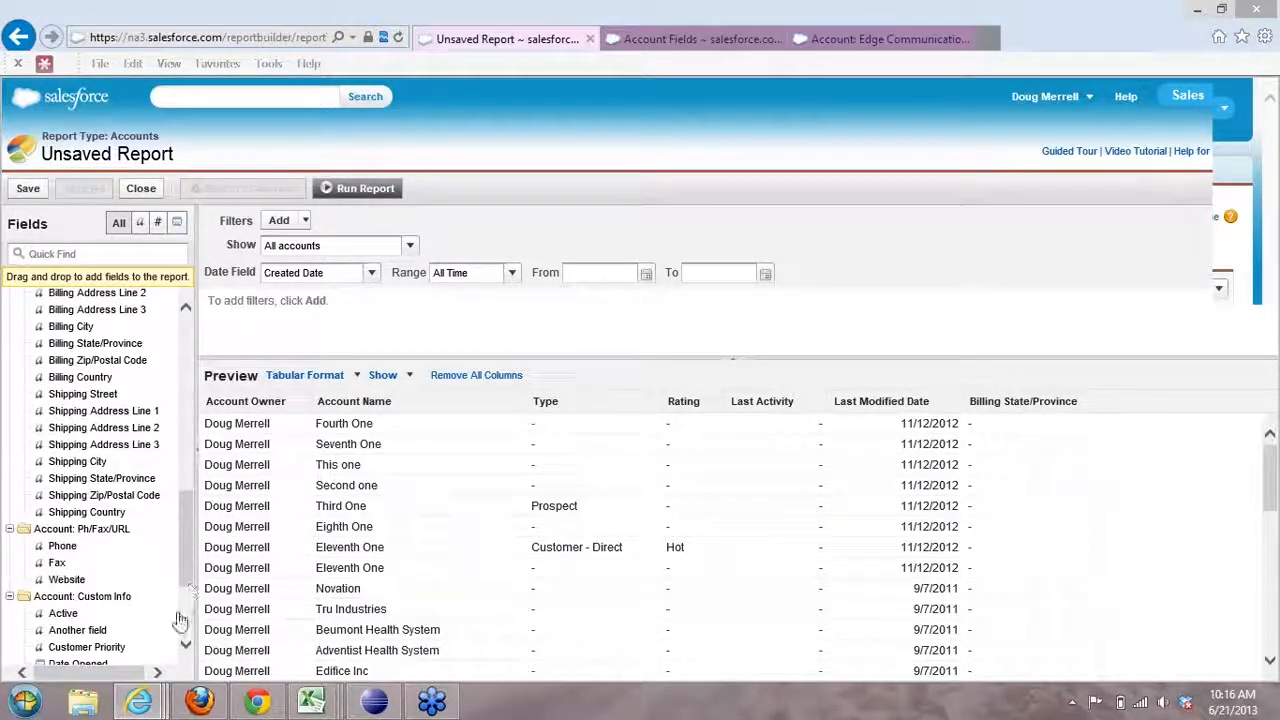
pyautogui.scroll(-4, 178, 620)
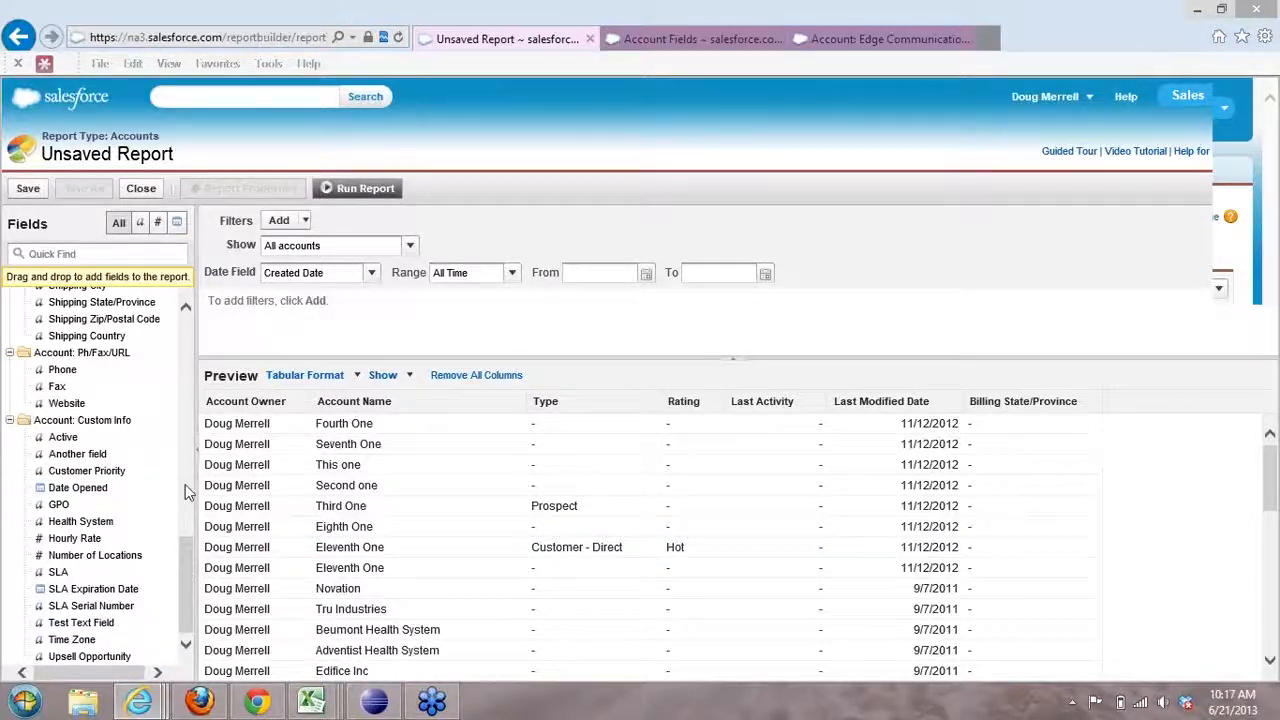
pyautogui.scroll(8, 183, 428)
pyautogui.moveTo(191, 470); pyautogui.dragTo(189, 381)
pyautogui.scroll(4, 189, 336)
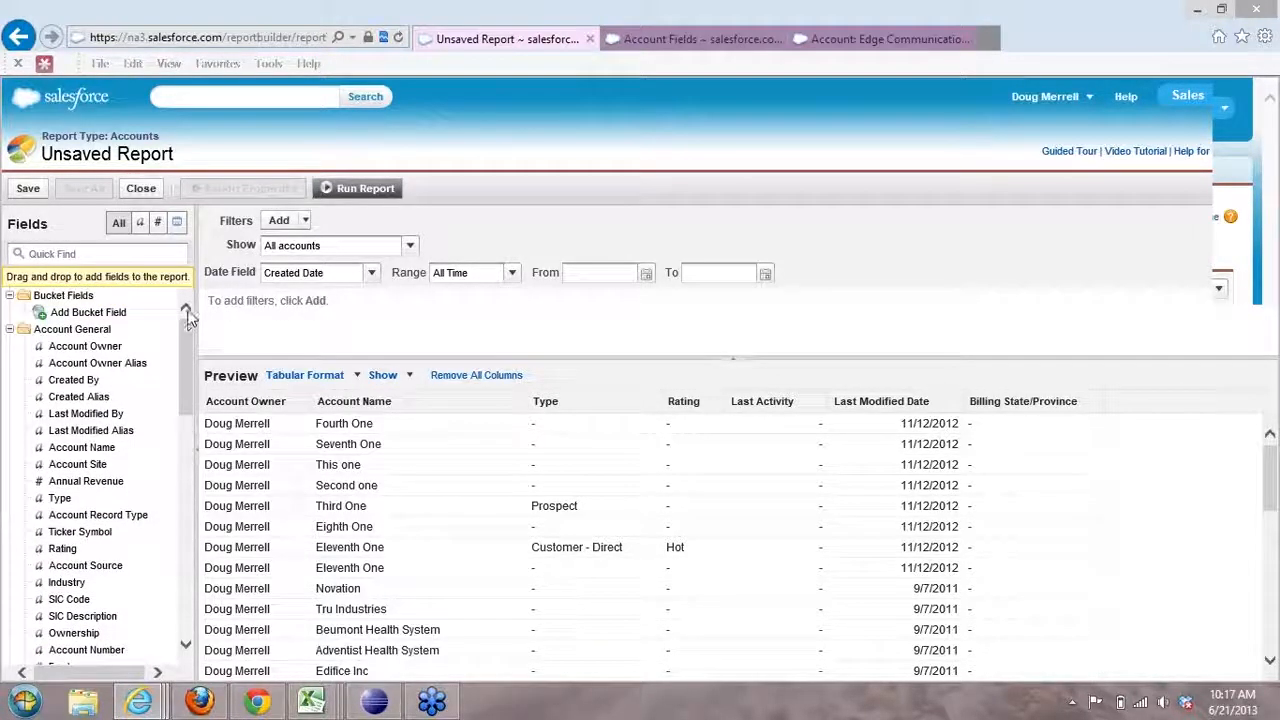
pyautogui.click(143, 188)
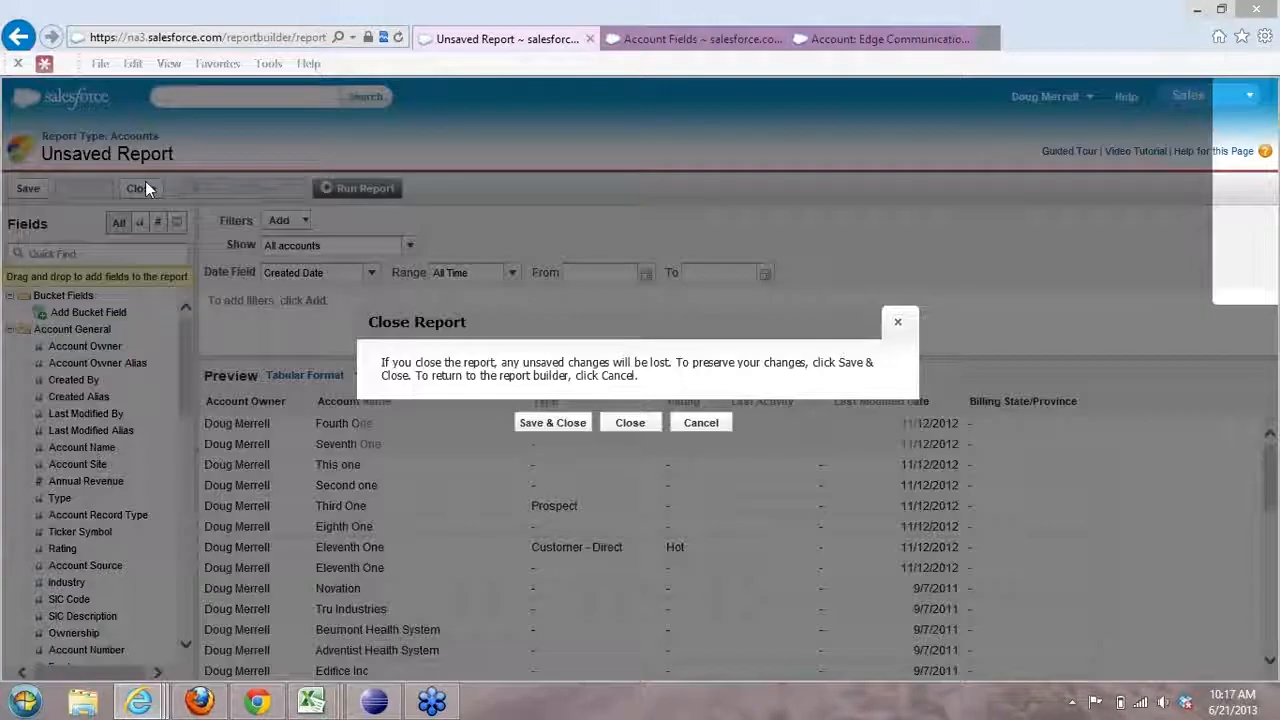
pyautogui.click(630, 423)
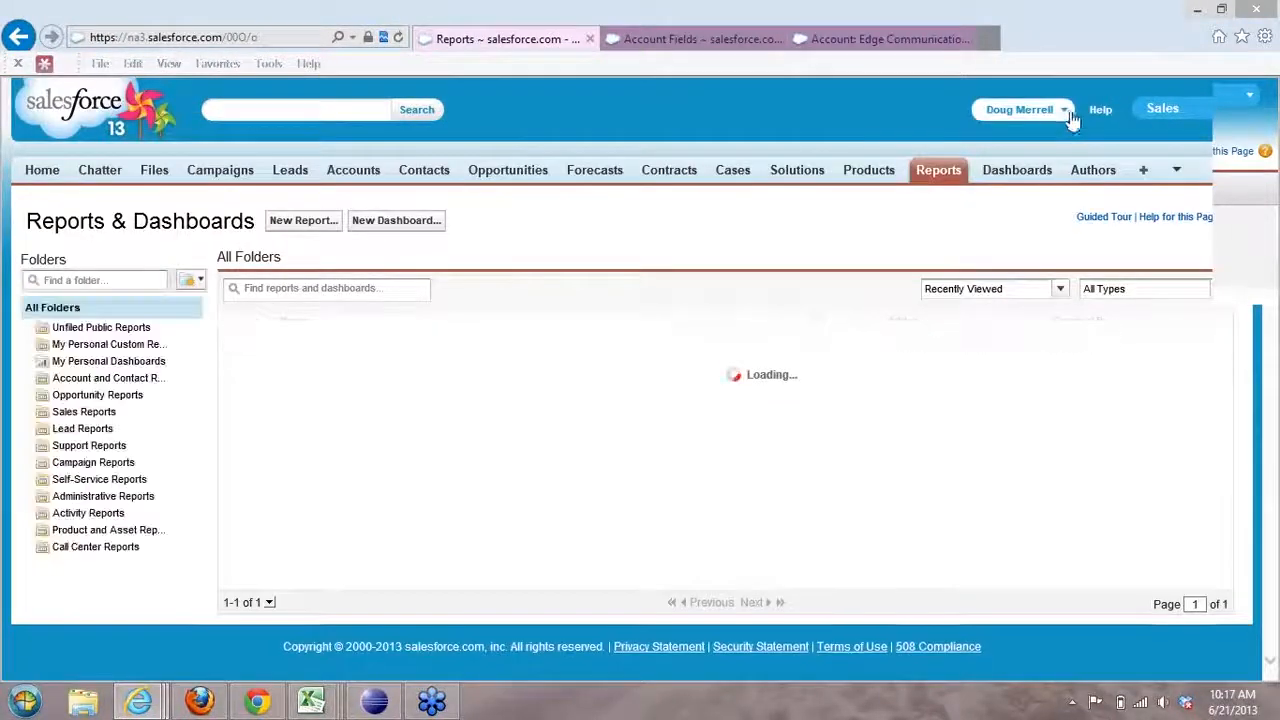
# Step: Open the list of custom report types in Setup, continuing past the introduction page
pyautogui.click(1062, 110)
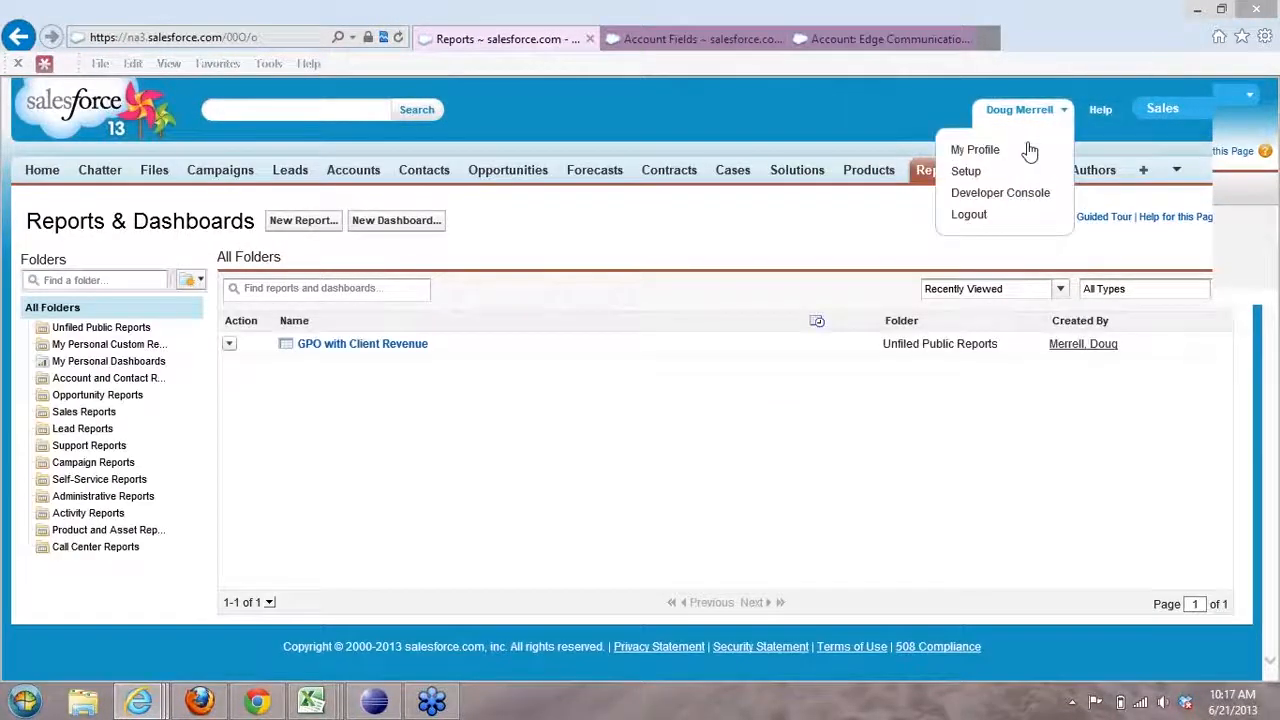
pyautogui.click(966, 172)
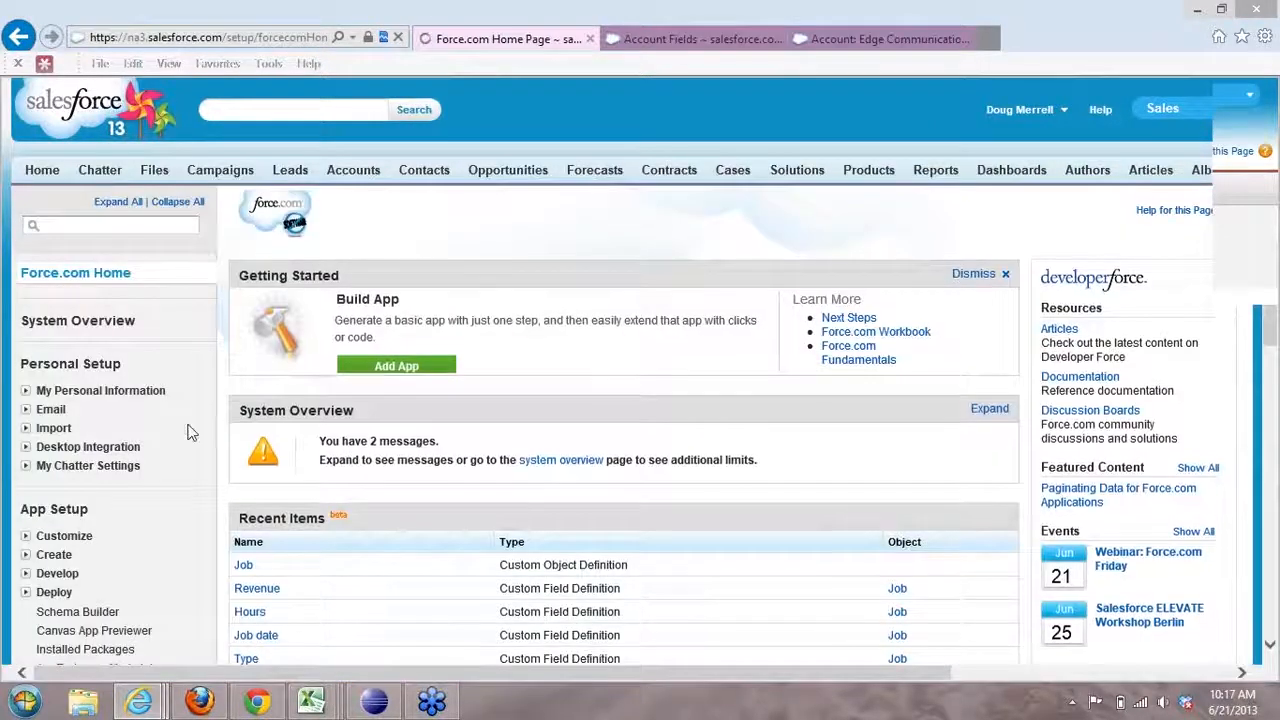
pyautogui.scroll(-1, 180, 430)
pyautogui.click(26, 467)
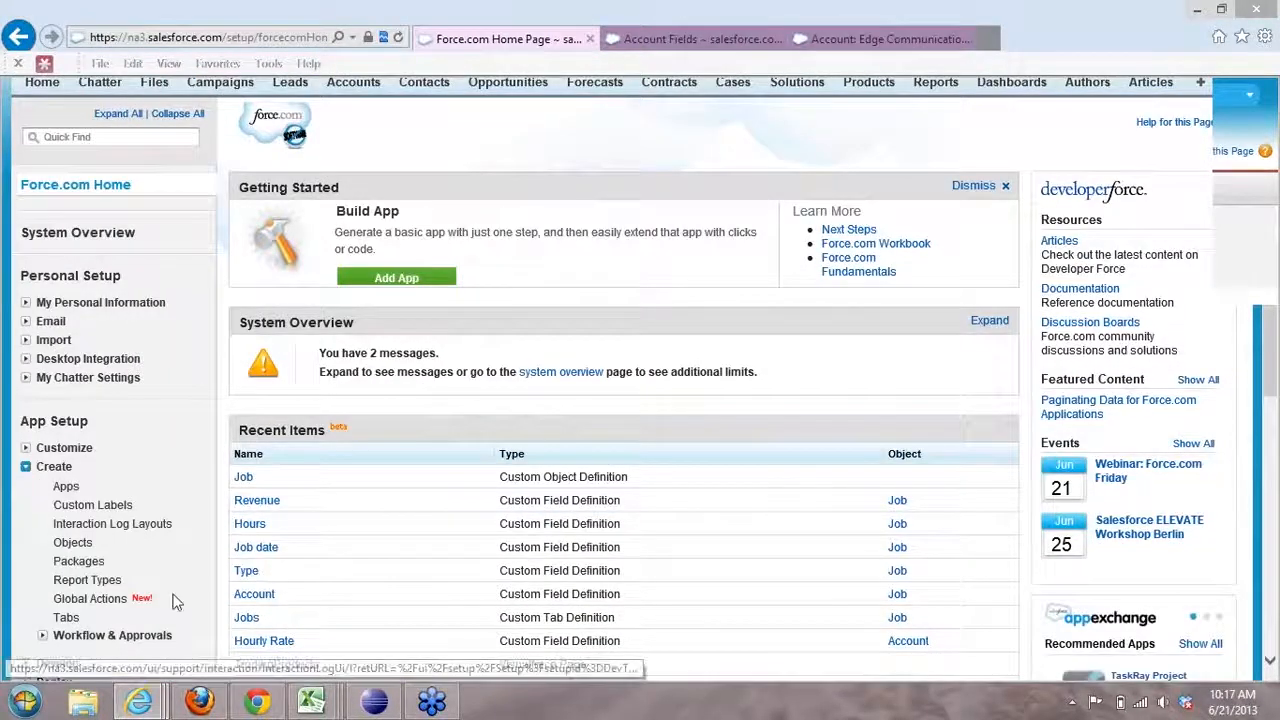
pyautogui.click(98, 582)
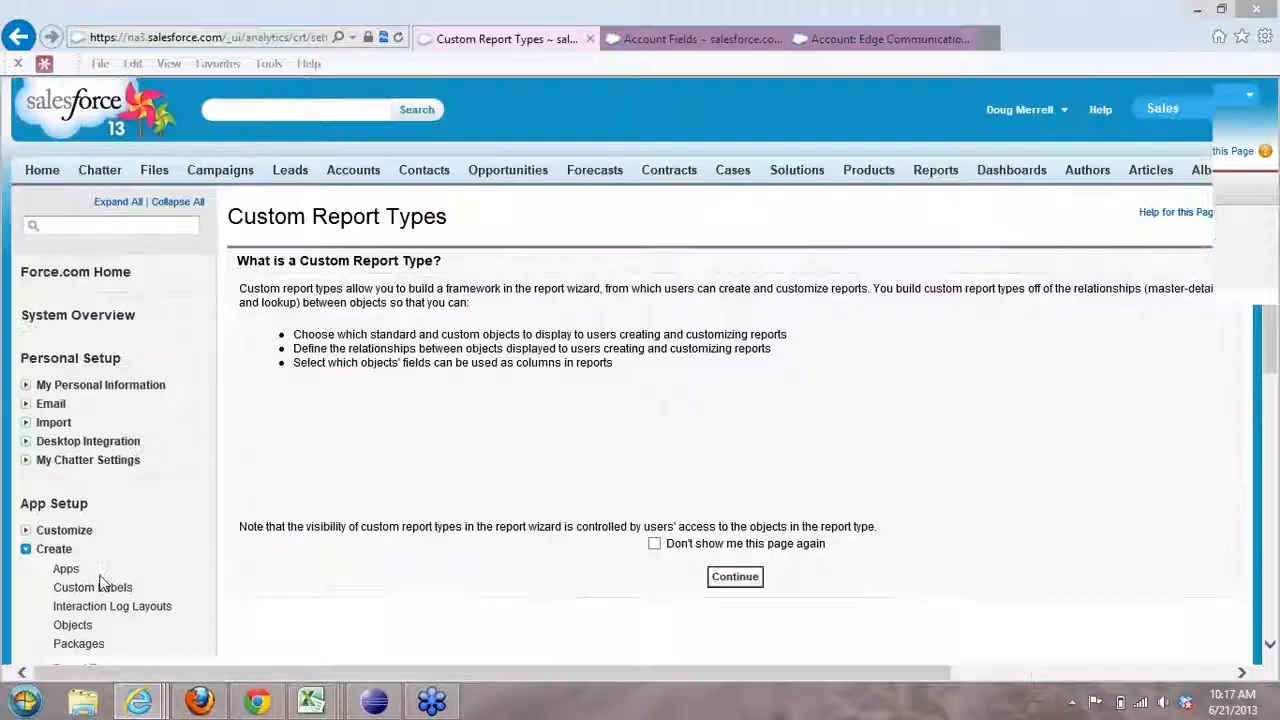
pyautogui.click(737, 582)
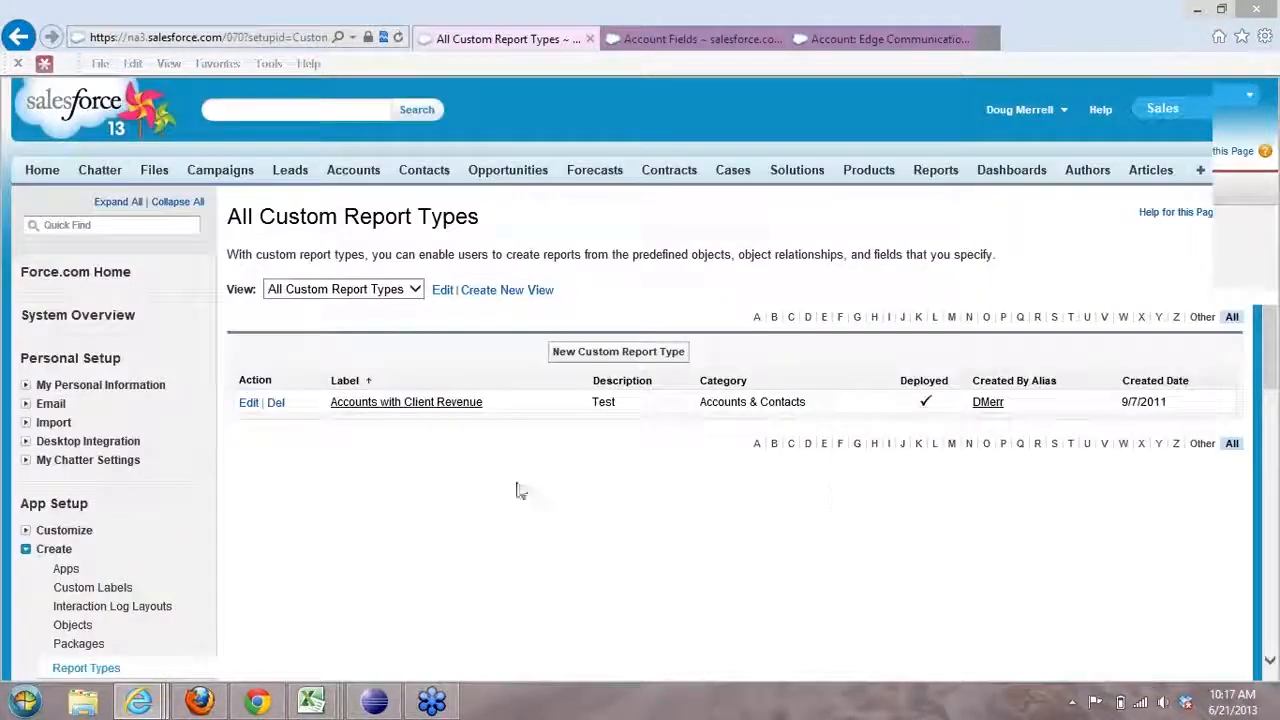
# Step: Start a new custom report type with Jobs as the primary object and Jobs as its label and name
pyautogui.click(616, 356)
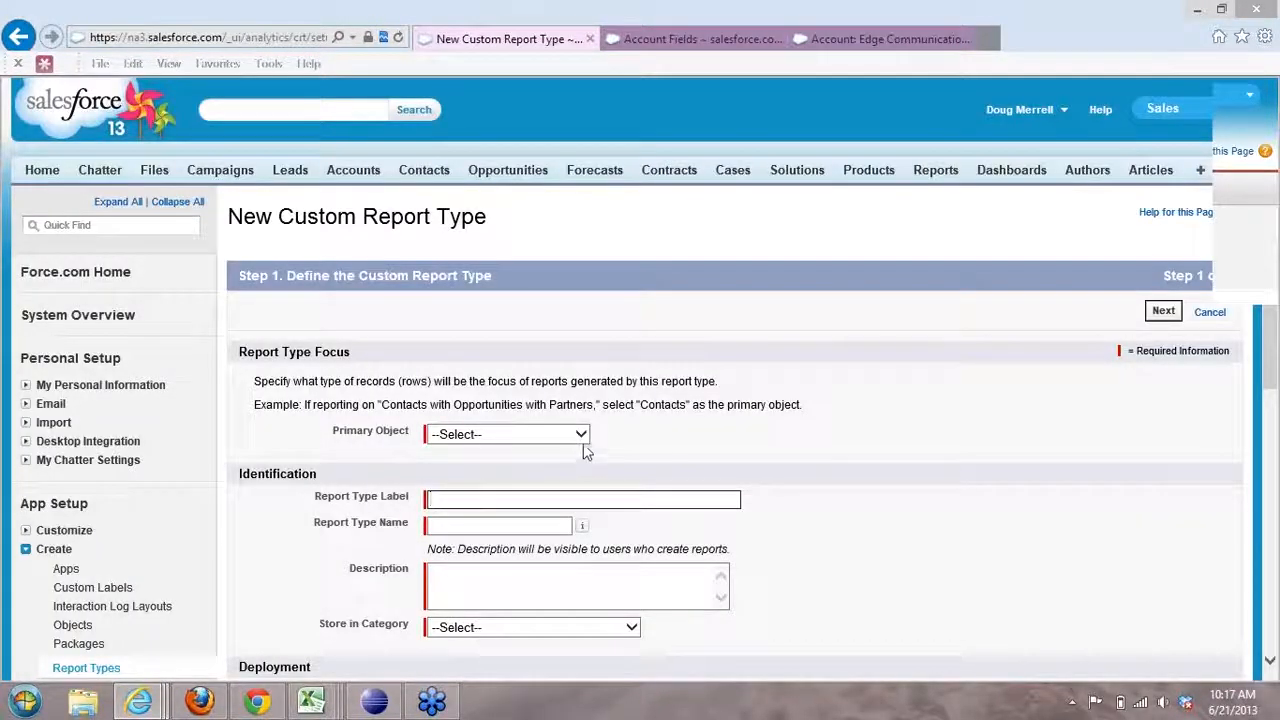
pyautogui.click(580, 436)
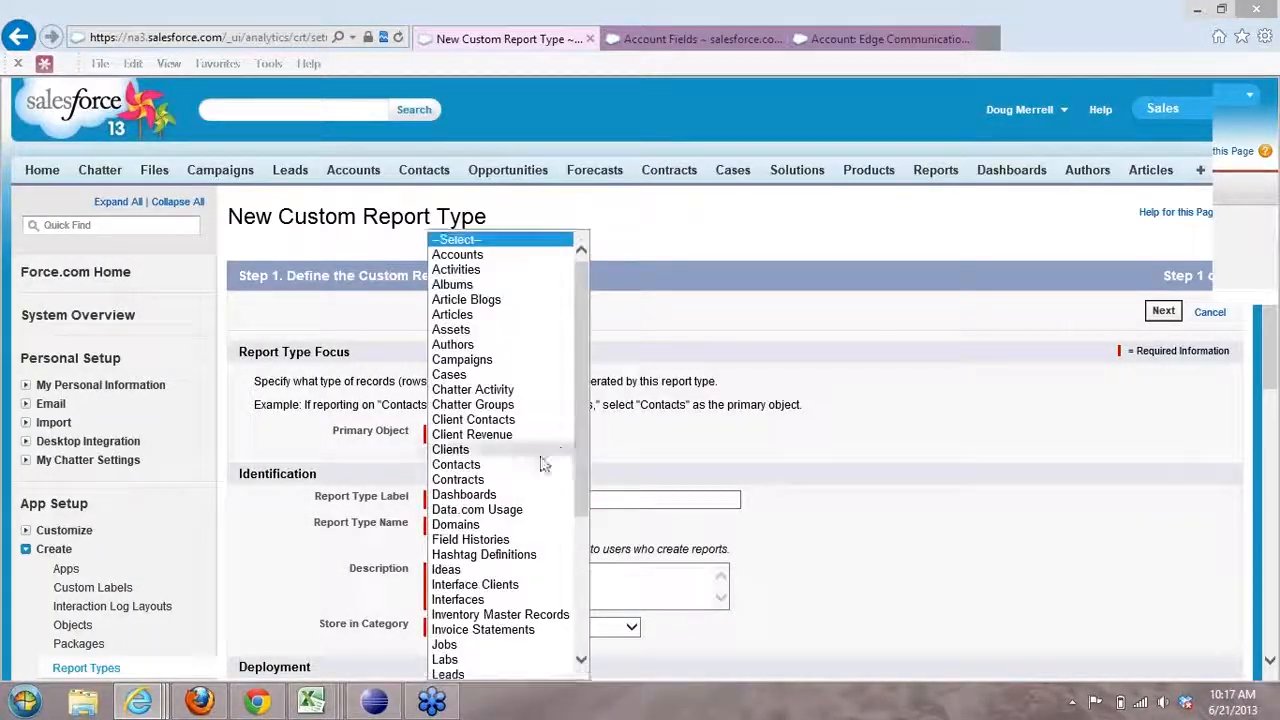
pyautogui.click(481, 256)
pyautogui.click(581, 437)
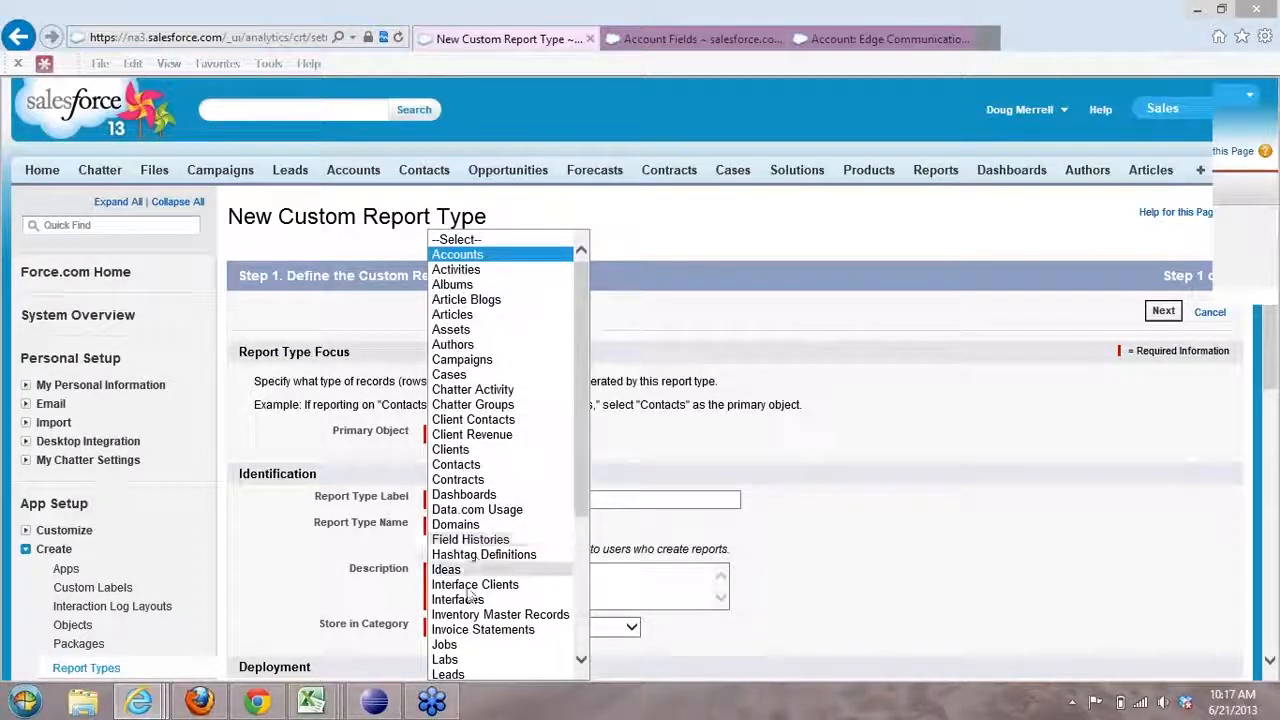
pyautogui.click(450, 645)
pyautogui.click(489, 499)
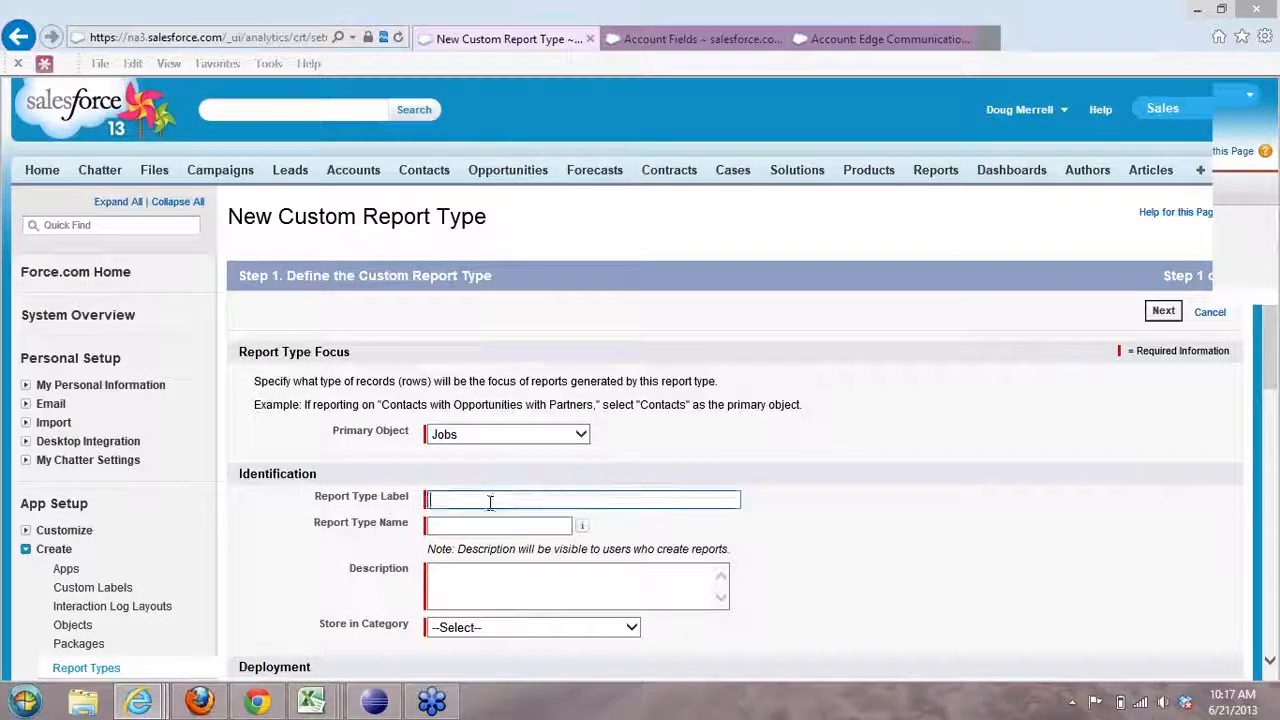
pyautogui.write('Jobs')
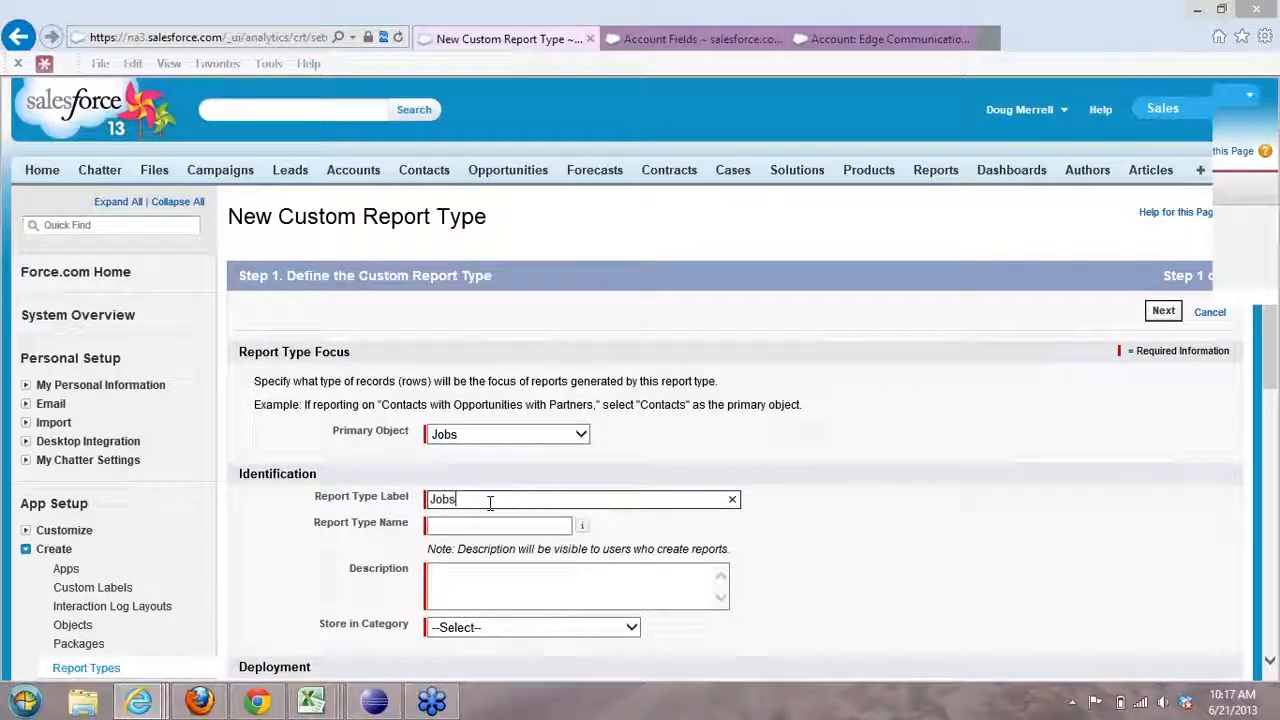
pyautogui.click(540, 526)
pyautogui.scroll(-2, 860, 540)
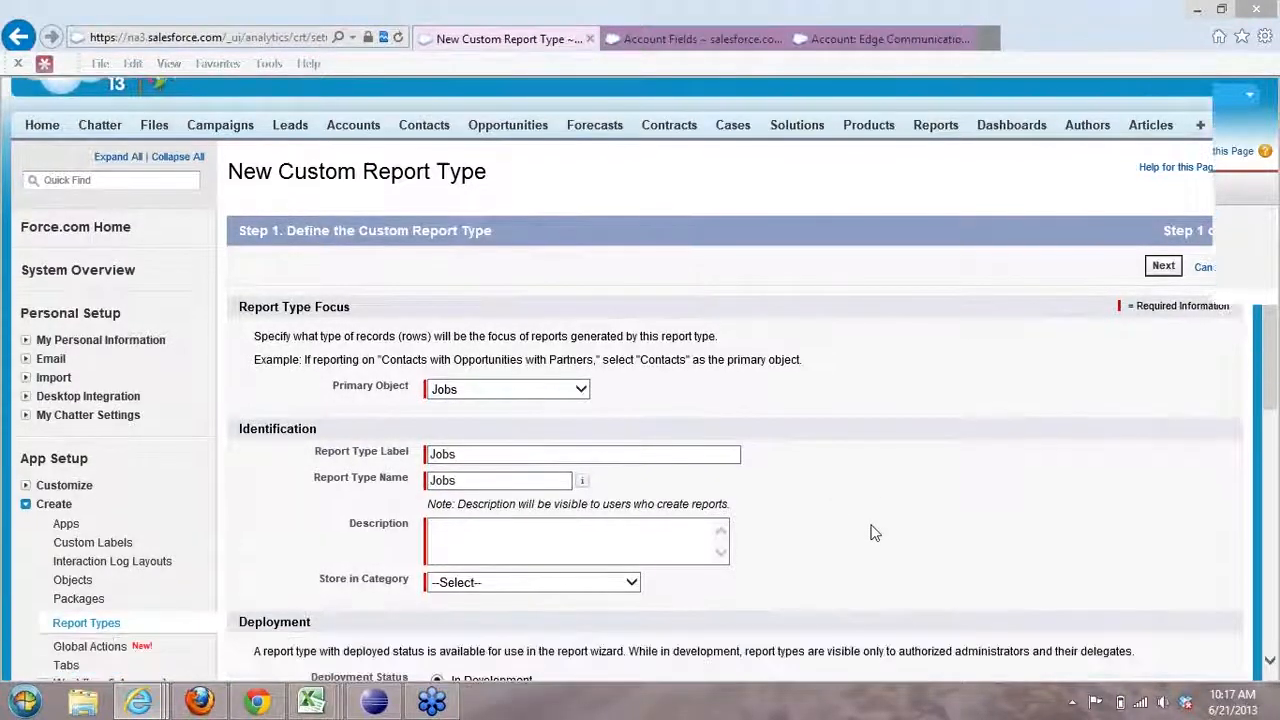
# Step: Enter the description "This report type is for Job data only" and store the report type in the Other Reports category
pyautogui.click(581, 502)
pyautogui.write('This report type')
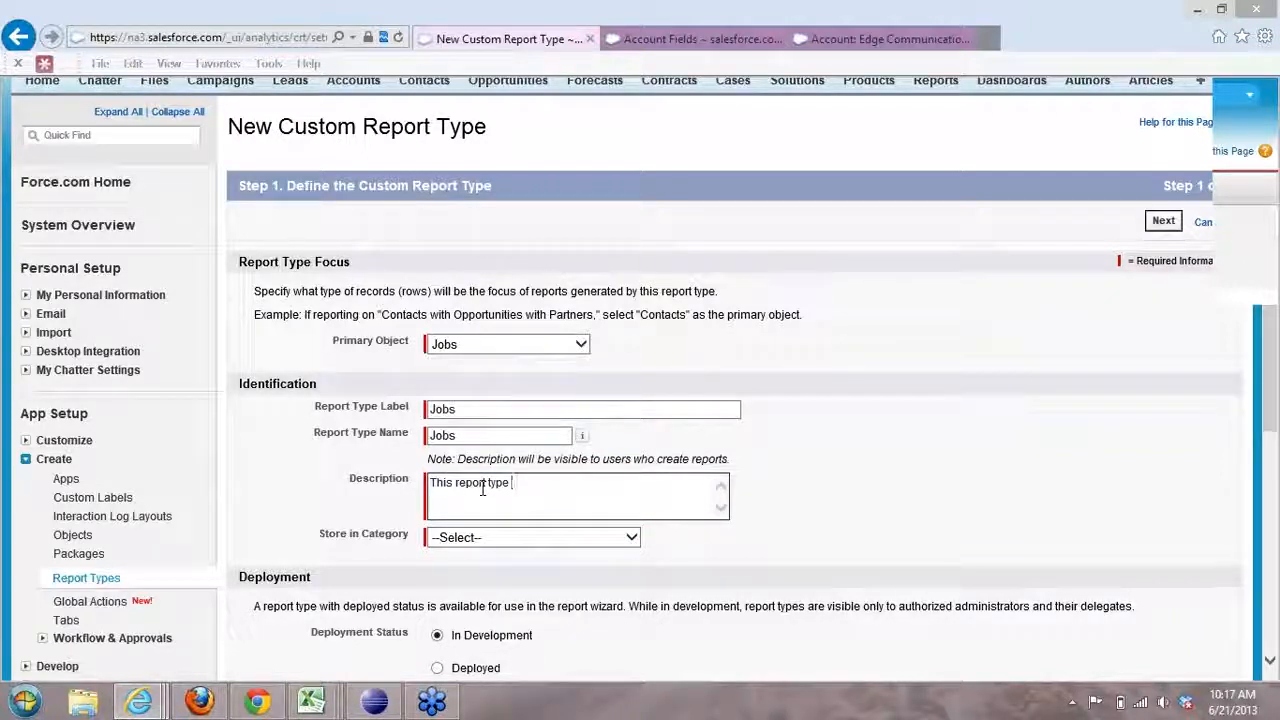
pyautogui.write(' is for job data onl')
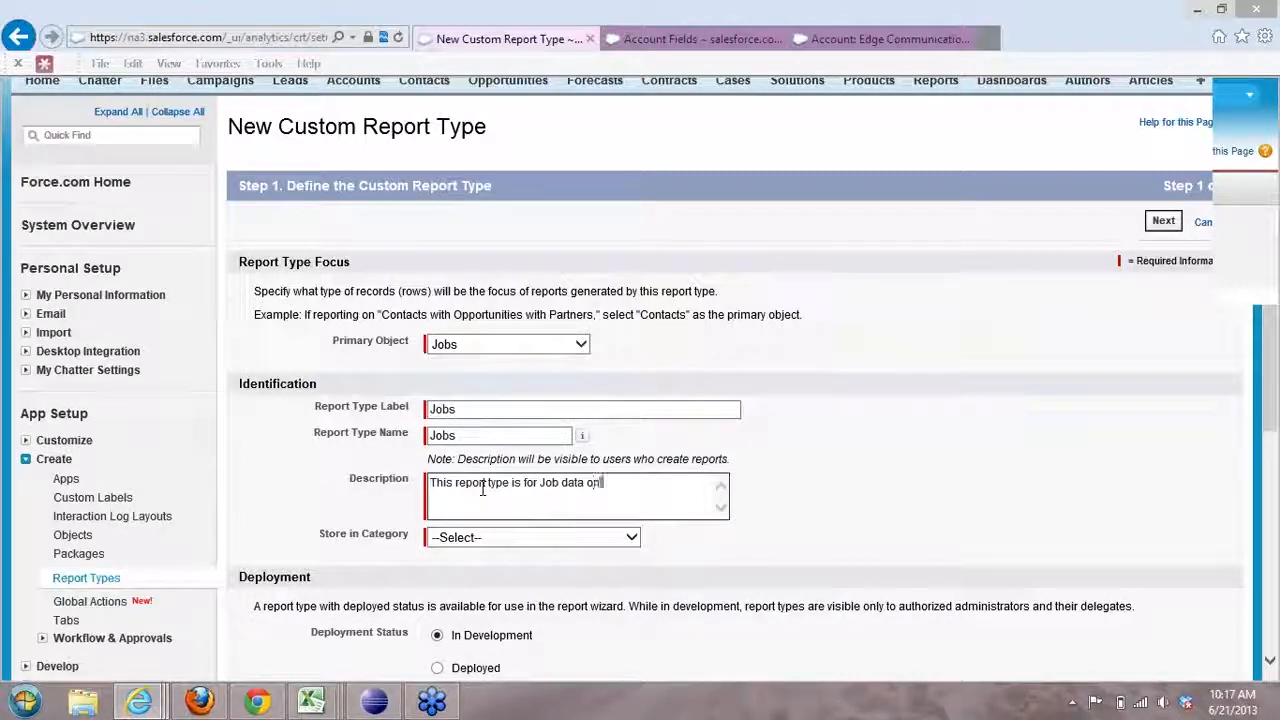
pyautogui.click(560, 538)
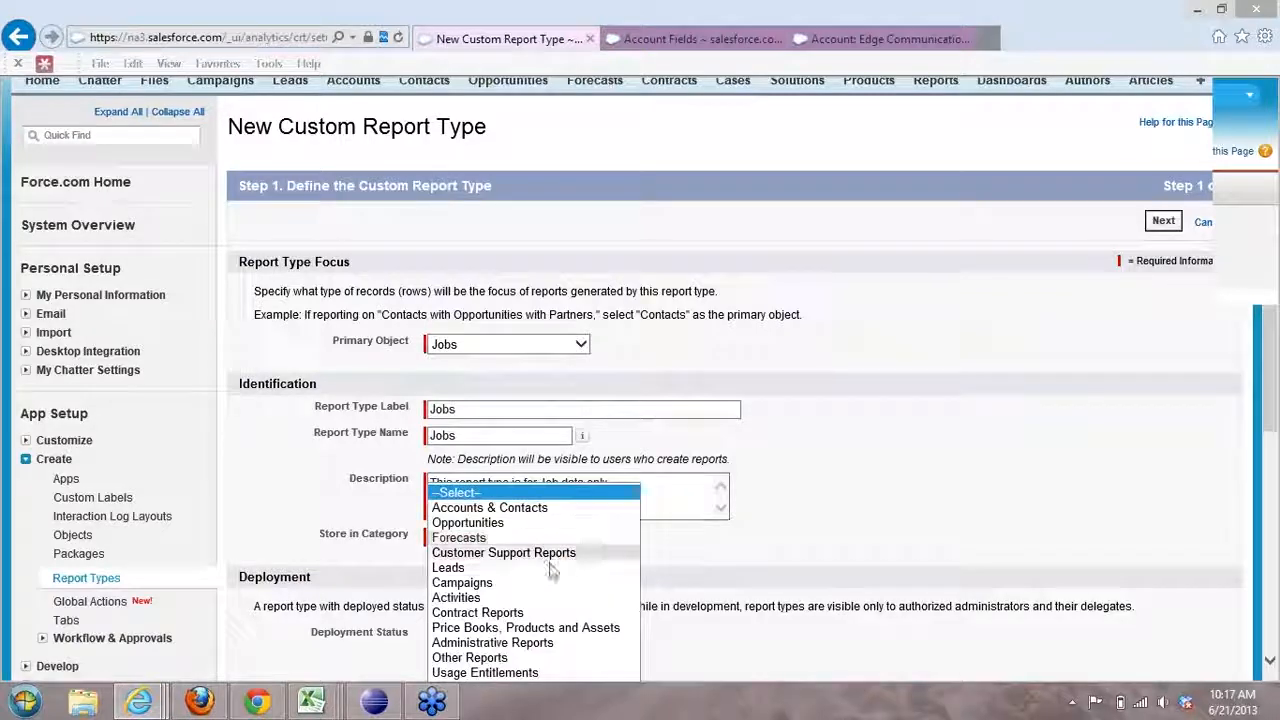
pyautogui.click(490, 657)
# Step: Set the report type's deployment status to Deployed and save it with Jobs as its only object
pyautogui.scroll(-3, 960, 449)
pyautogui.click(437, 487)
pyautogui.click(1161, 537)
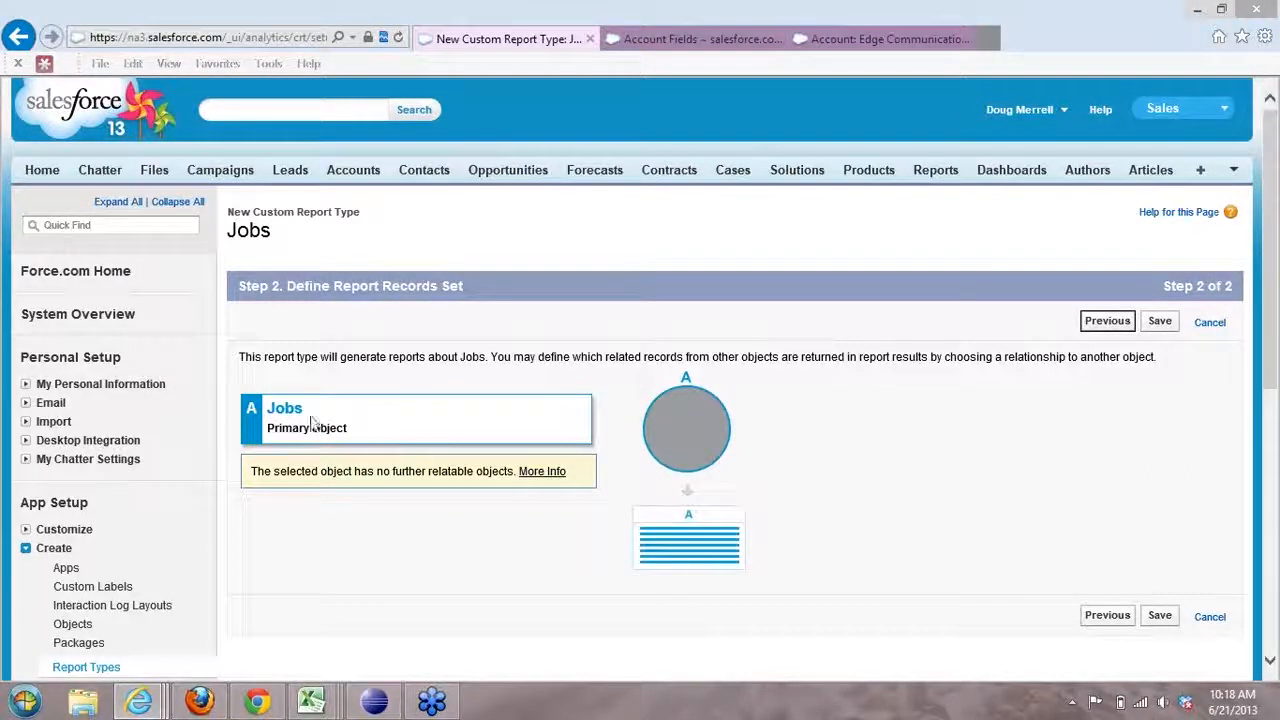
pyautogui.click(1159, 321)
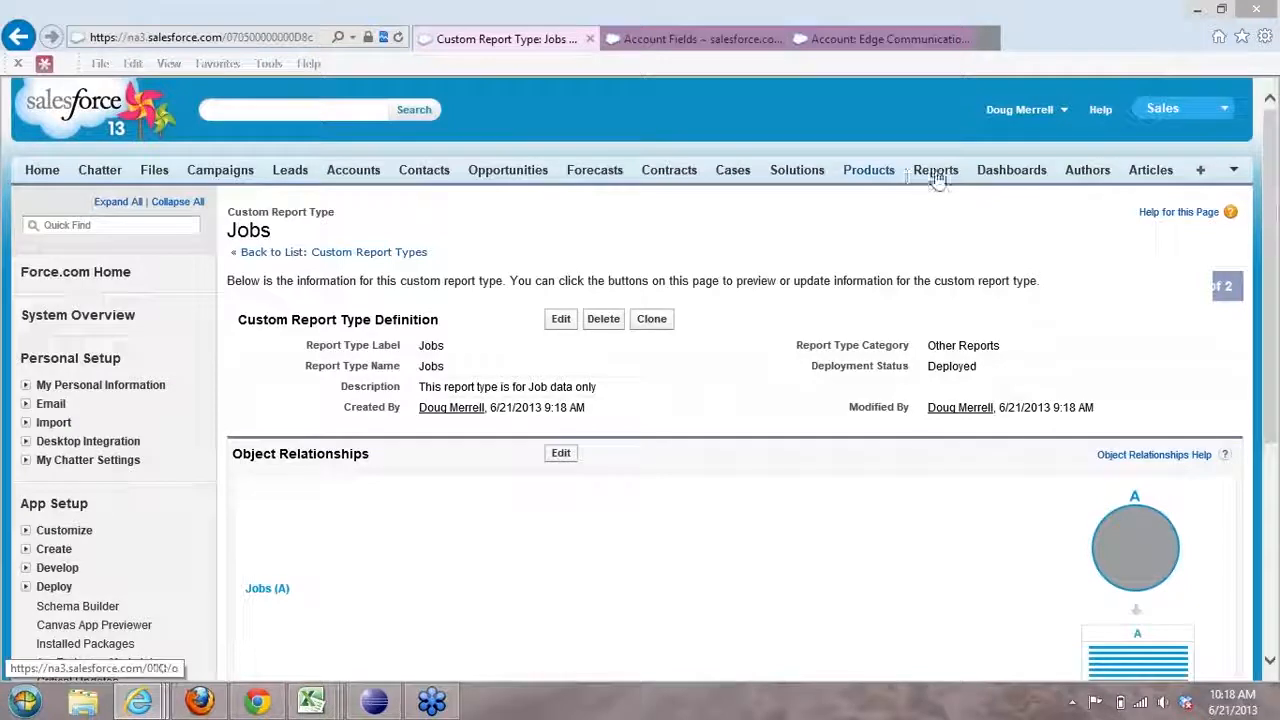
# Step: Create a new report using the Jobs report type found under Other Reports by searching for Job
pyautogui.click(935, 172)
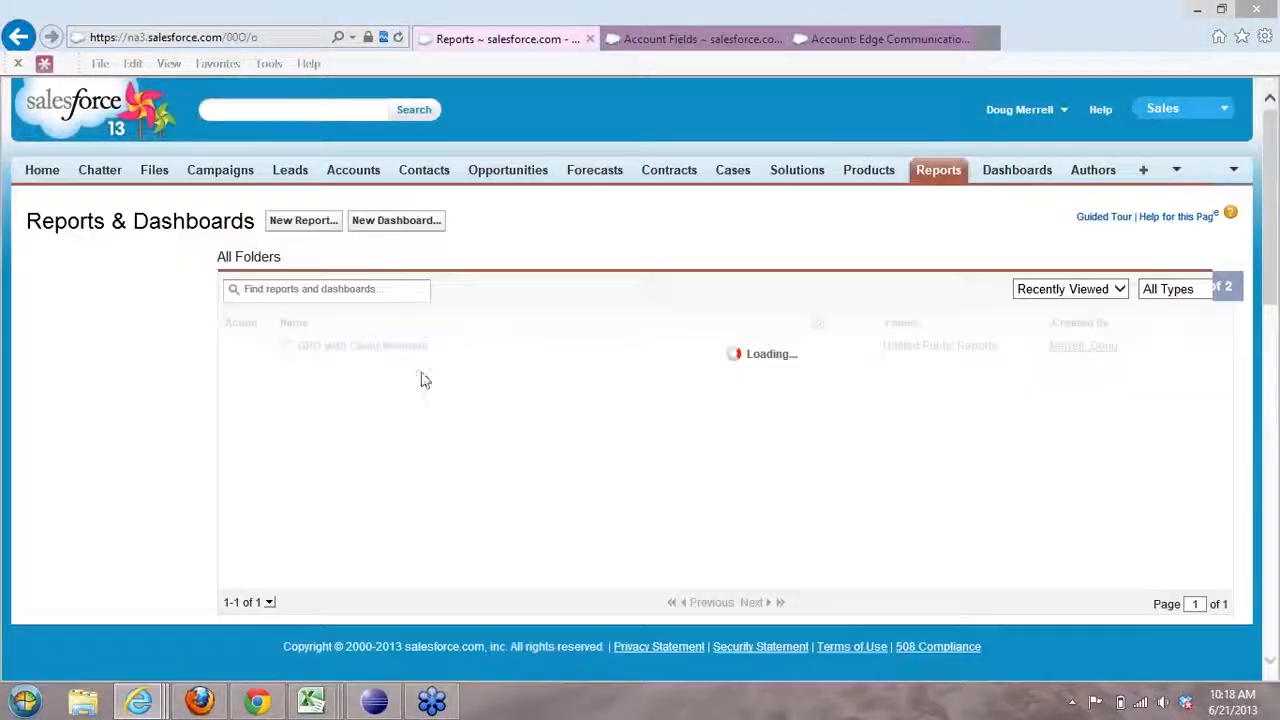
pyautogui.click(304, 226)
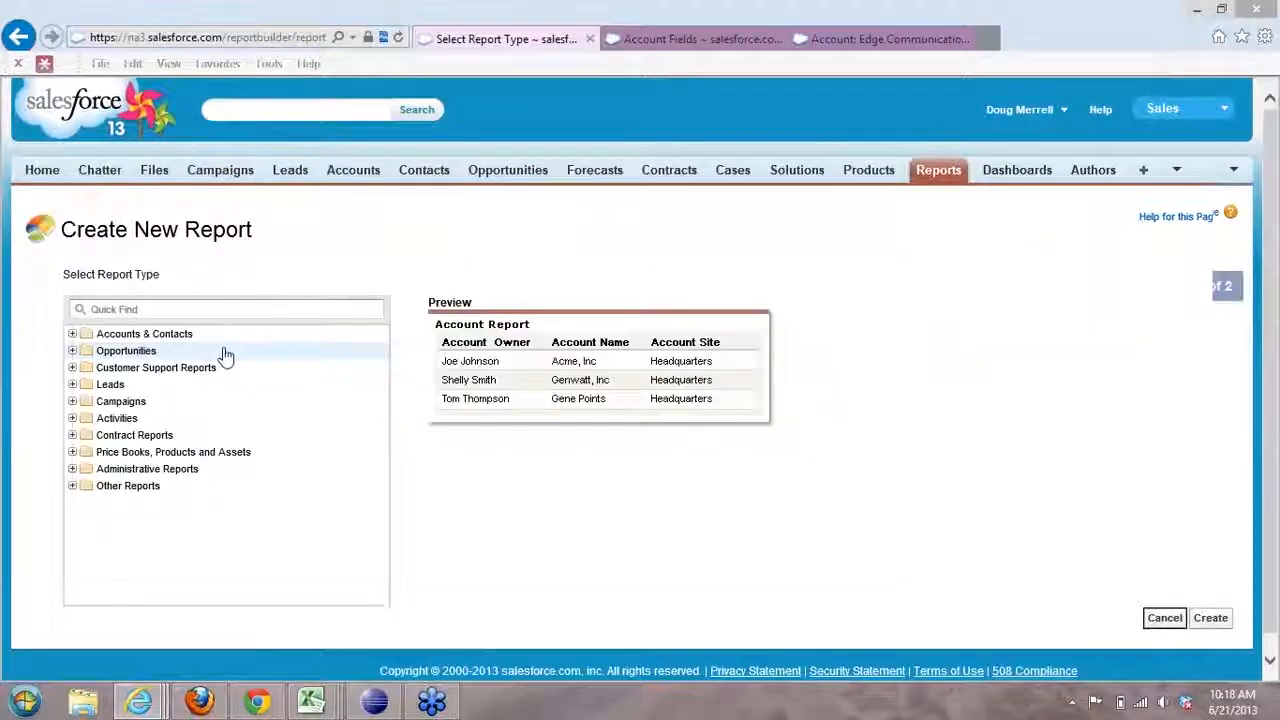
pyautogui.click(164, 314)
pyautogui.write('Job')
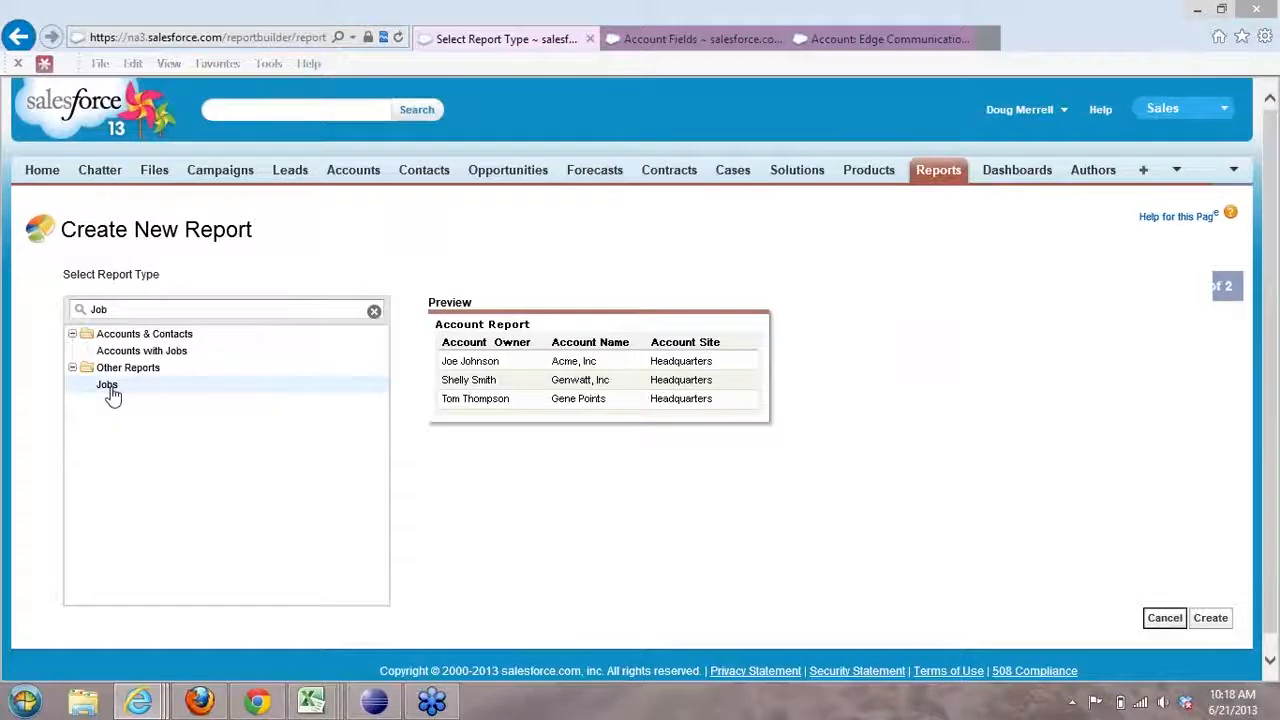
pyautogui.click(108, 386)
pyautogui.click(1212, 618)
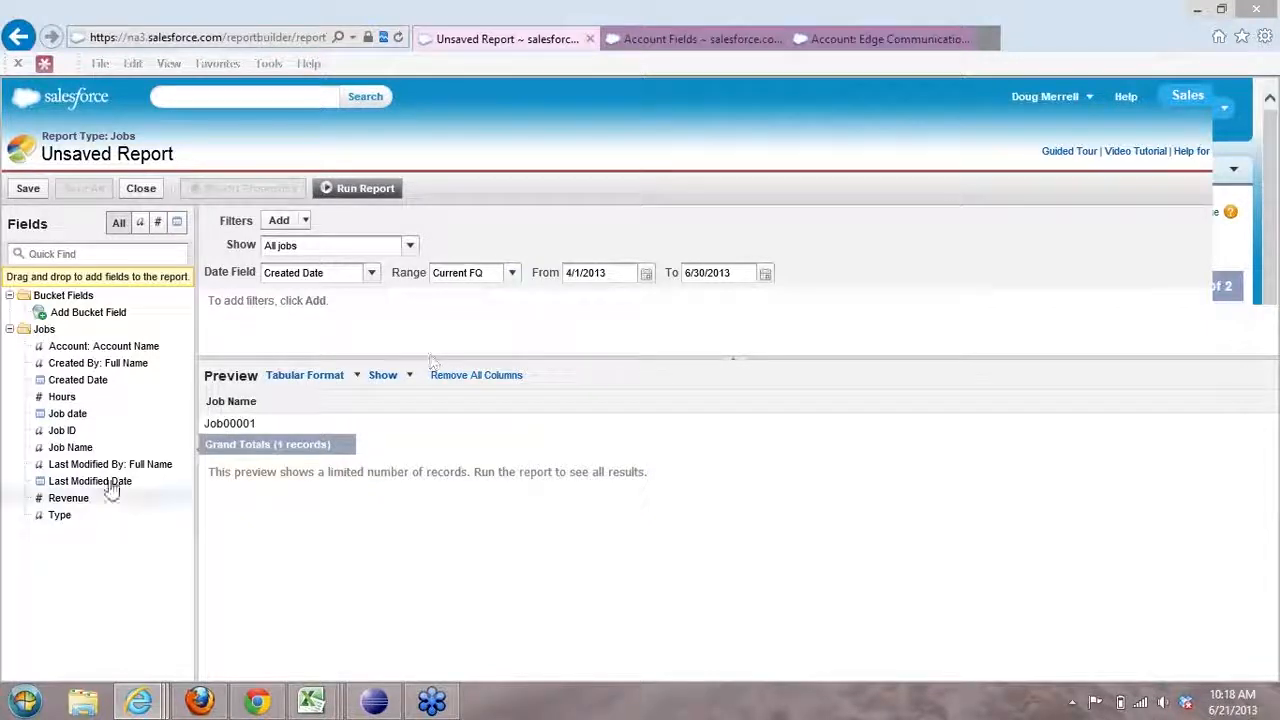
# Step: Add Job date, Hours, Revenue, Type and Account: Account Name as columns to the Jobs report
pyautogui.moveTo(74, 417); pyautogui.dragTo(340, 420)
pyautogui.moveTo(77, 400); pyautogui.dragTo(371, 429)
pyautogui.moveTo(120, 400); pyautogui.dragTo(325, 447)
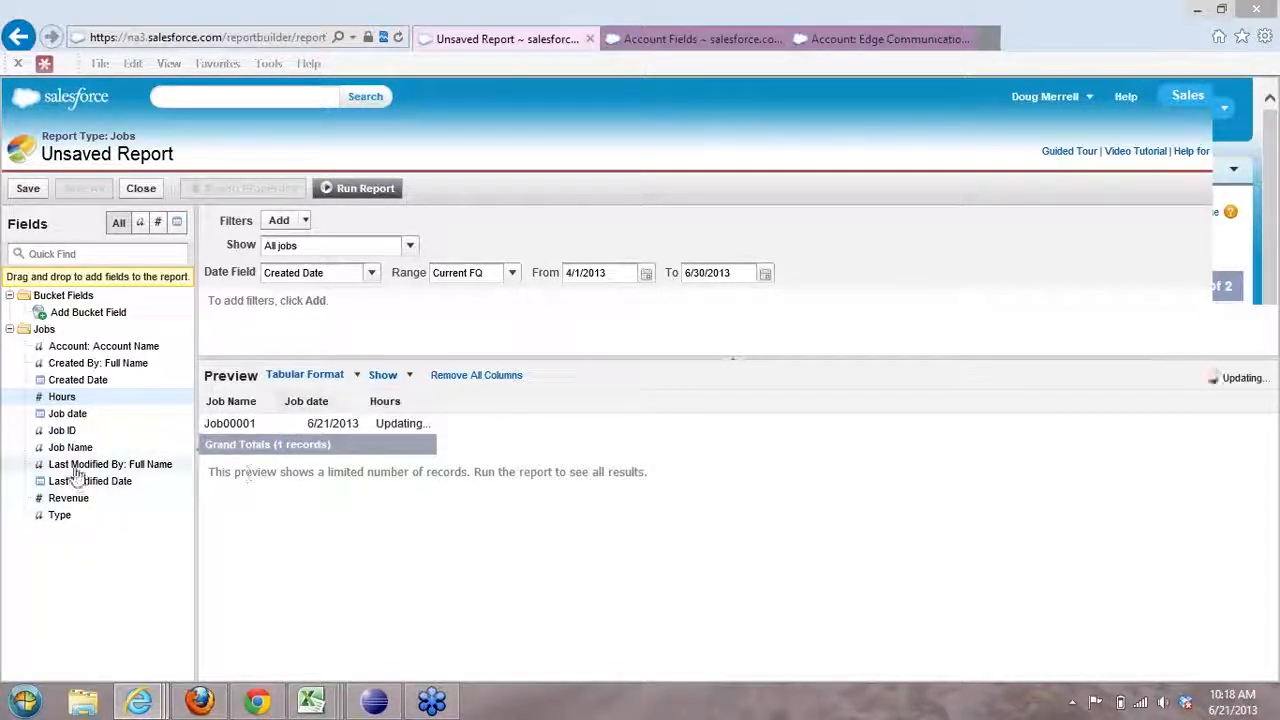
pyautogui.moveTo(74, 448); pyautogui.dragTo(220, 445)
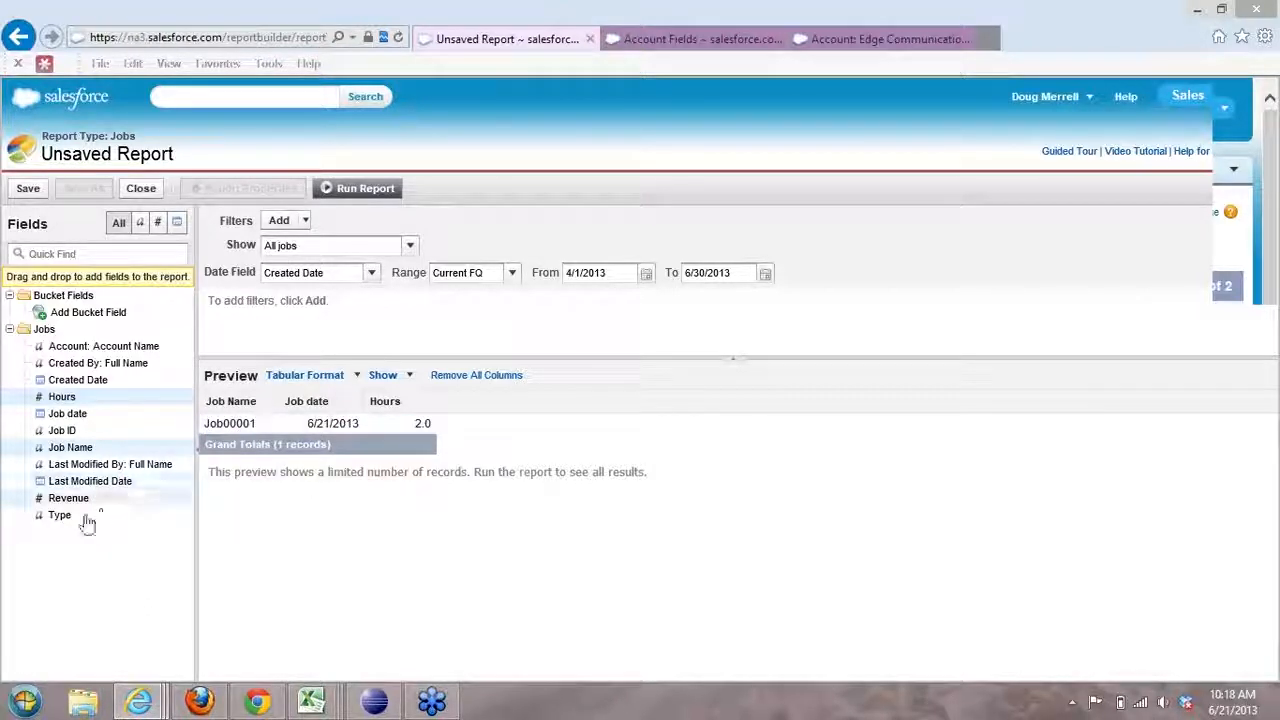
pyautogui.moveTo(68, 498); pyautogui.dragTo(392, 432)
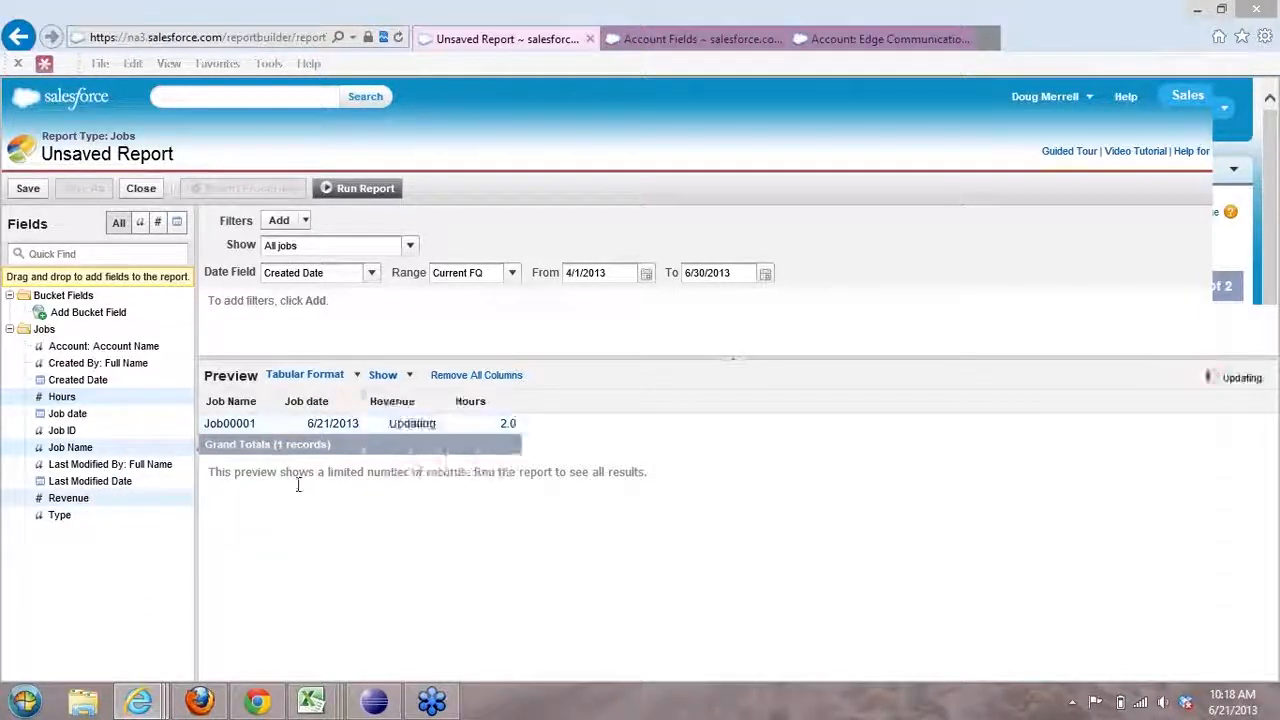
pyautogui.moveTo(60, 515); pyautogui.dragTo(495, 415)
pyautogui.moveTo(104, 346); pyautogui.dragTo(289, 430)
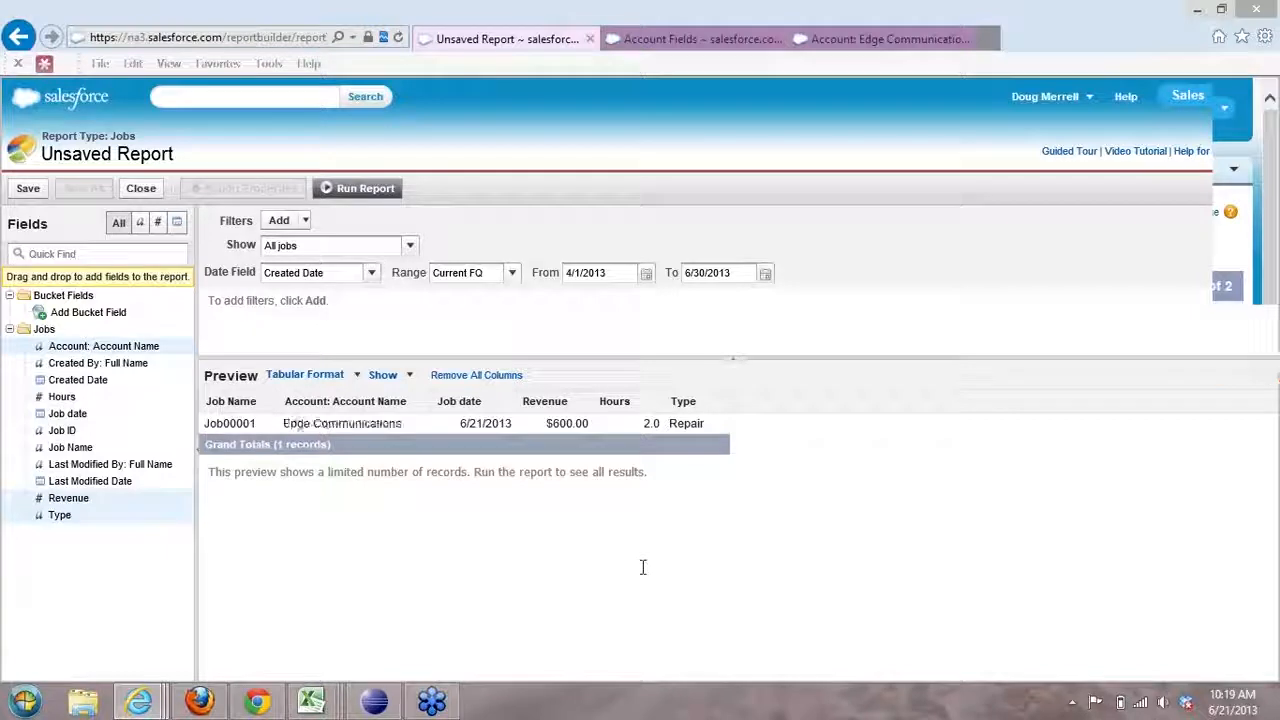
# Step: Change the report to Summary Format, group it by Account: Account Name, and run it
pyautogui.click(358, 378)
pyautogui.click(355, 422)
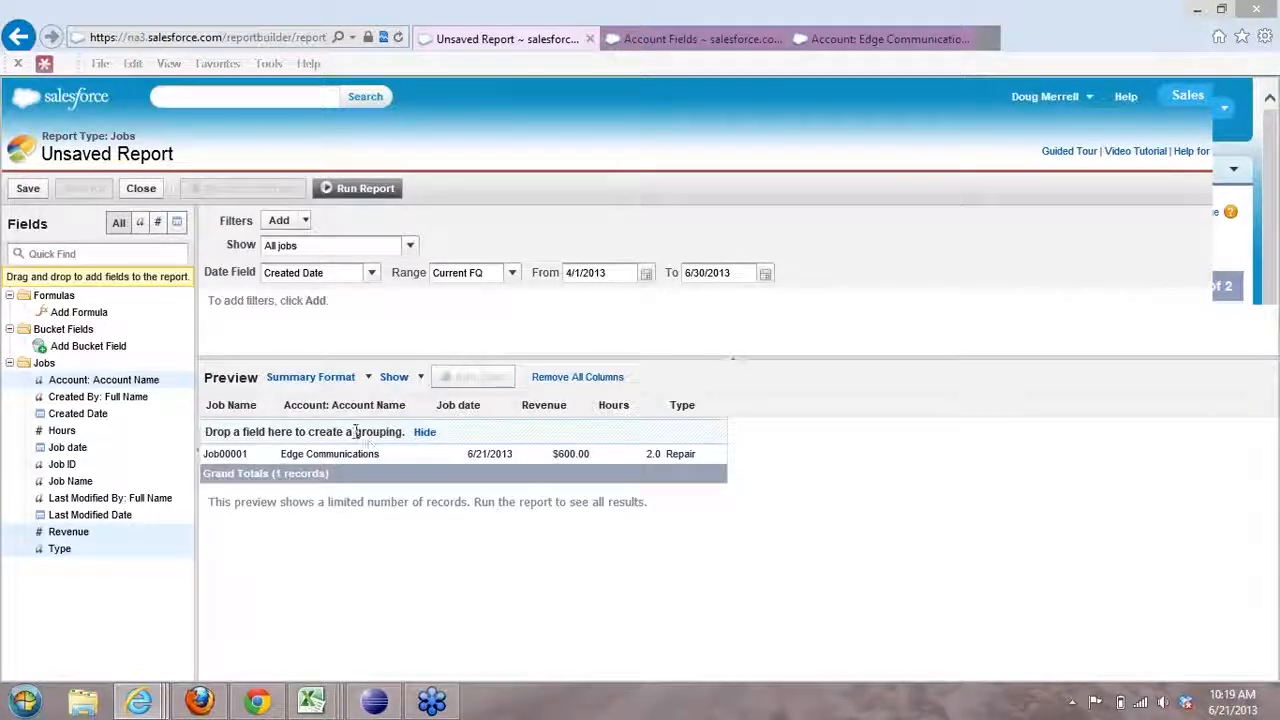
pyautogui.moveTo(362, 408); pyautogui.dragTo(350, 432)
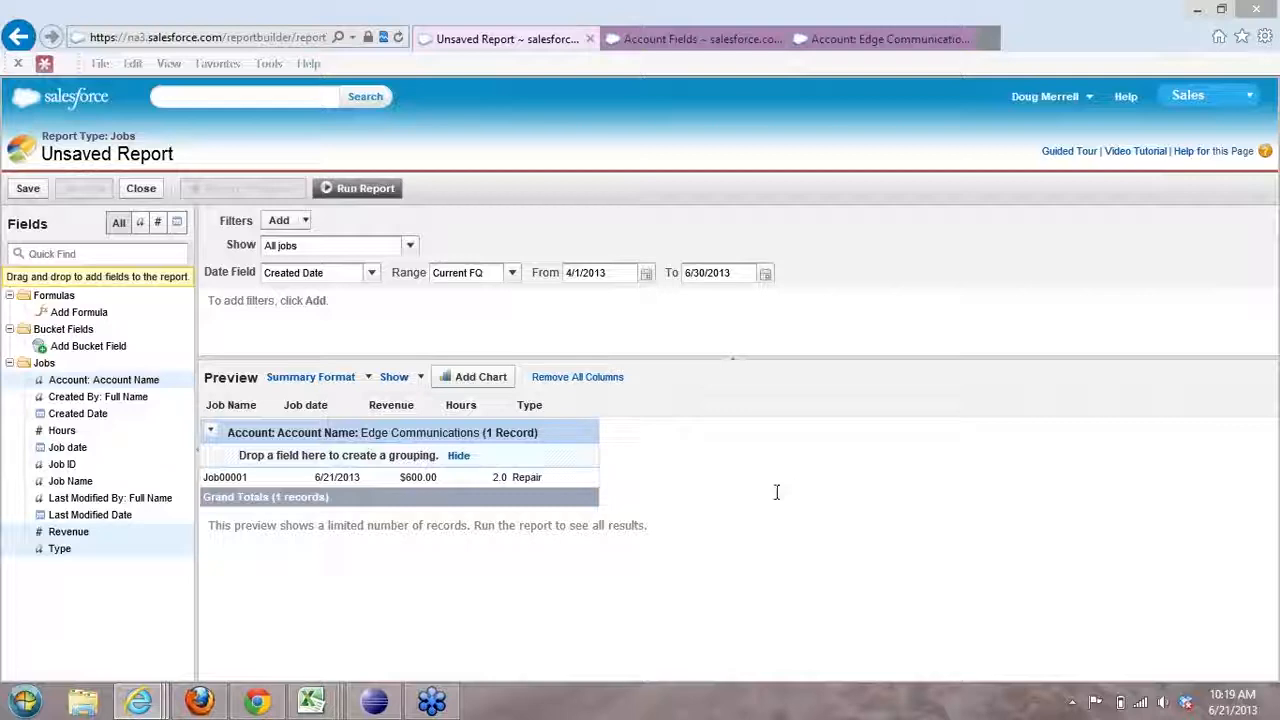
pyautogui.click(362, 189)
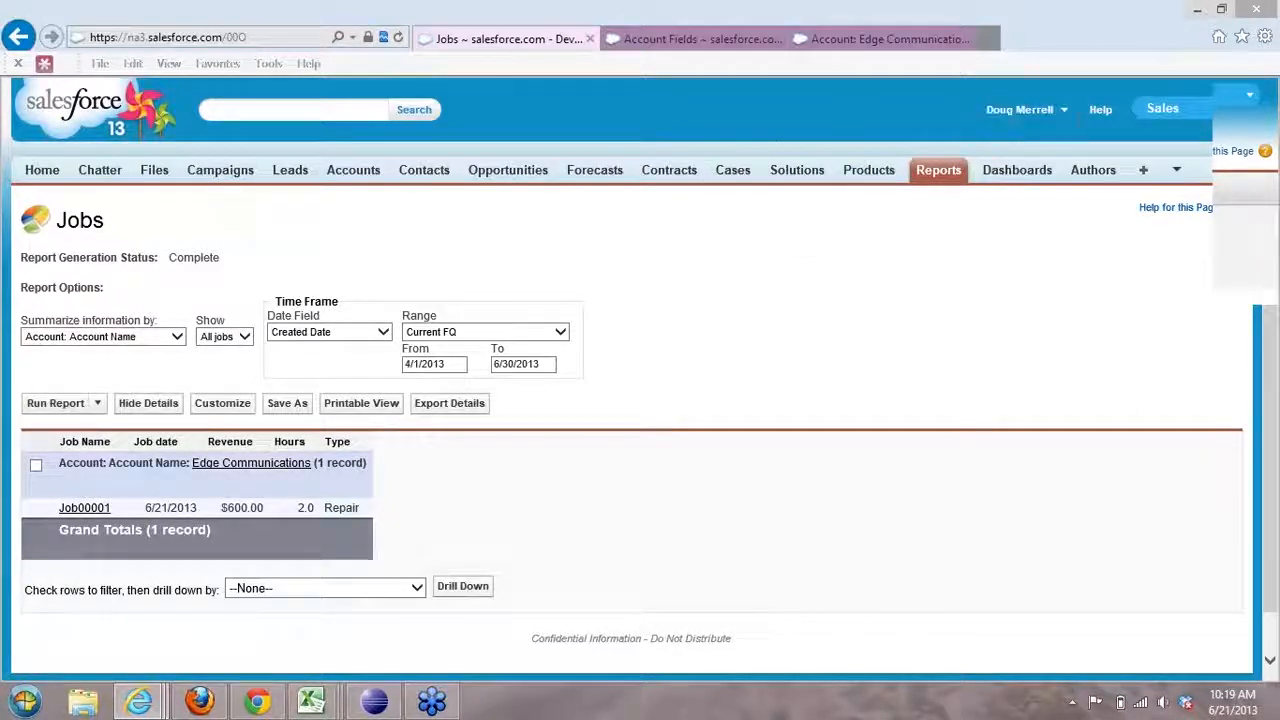
# Step: Leave the report for the Setup home page and open Schema Builder
pyautogui.click(1063, 110)
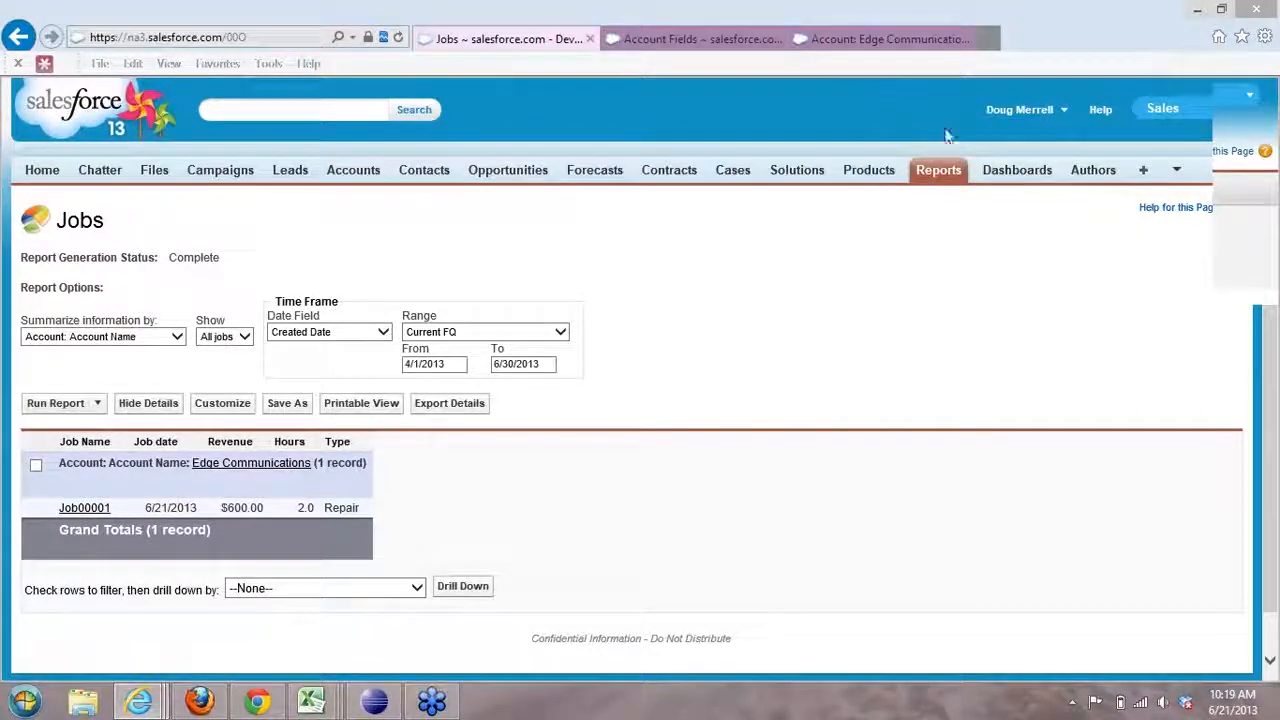
pyautogui.click(1066, 112)
pyautogui.click(968, 171)
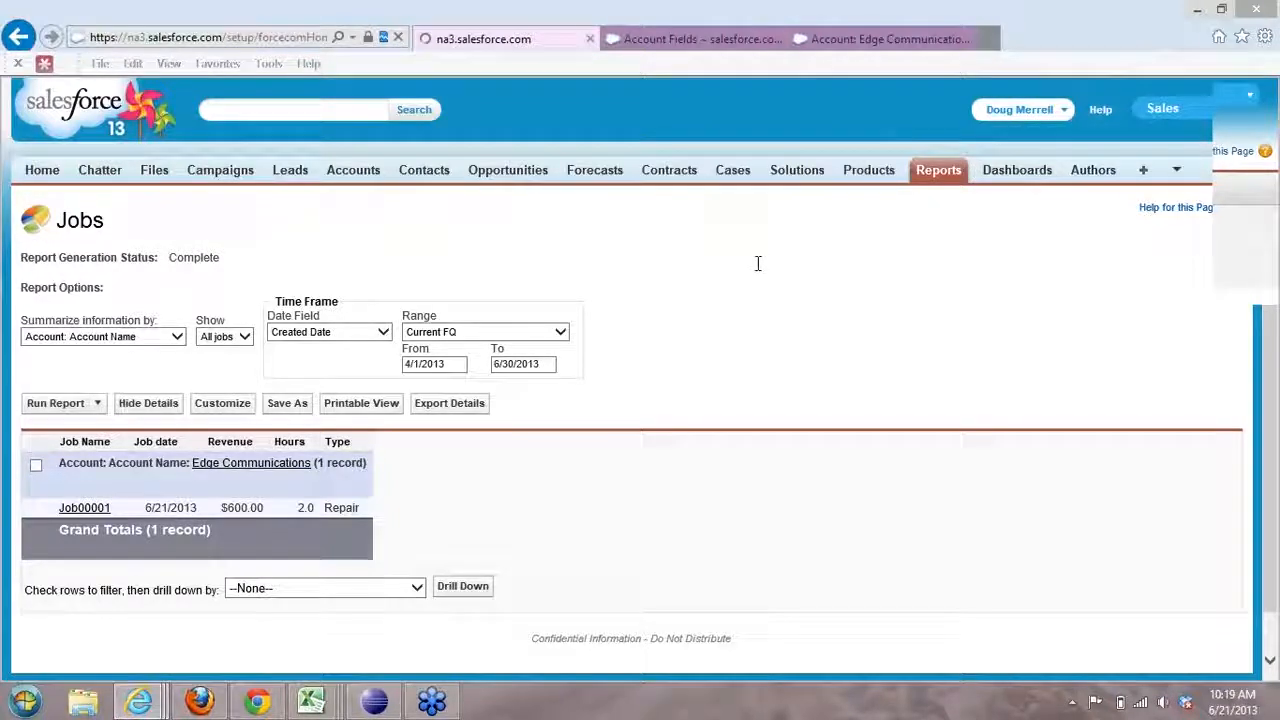
pyautogui.scroll(-4, 634, 457)
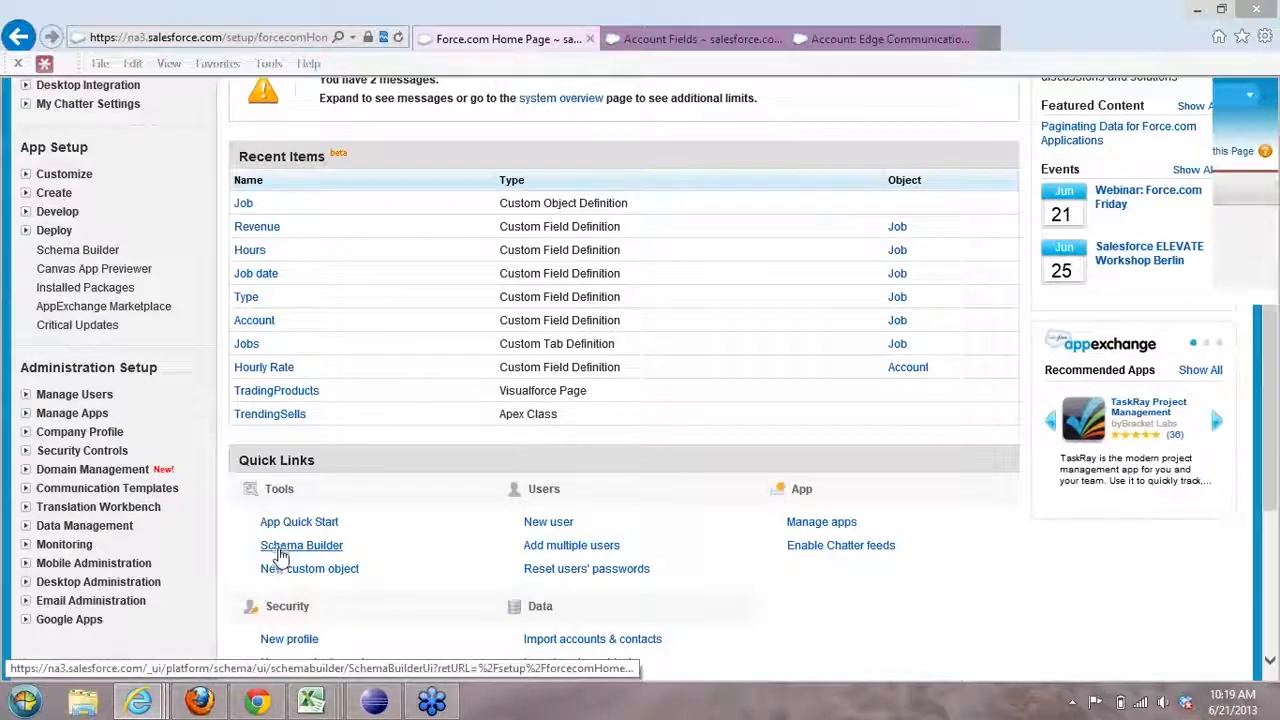
pyautogui.click(281, 548)
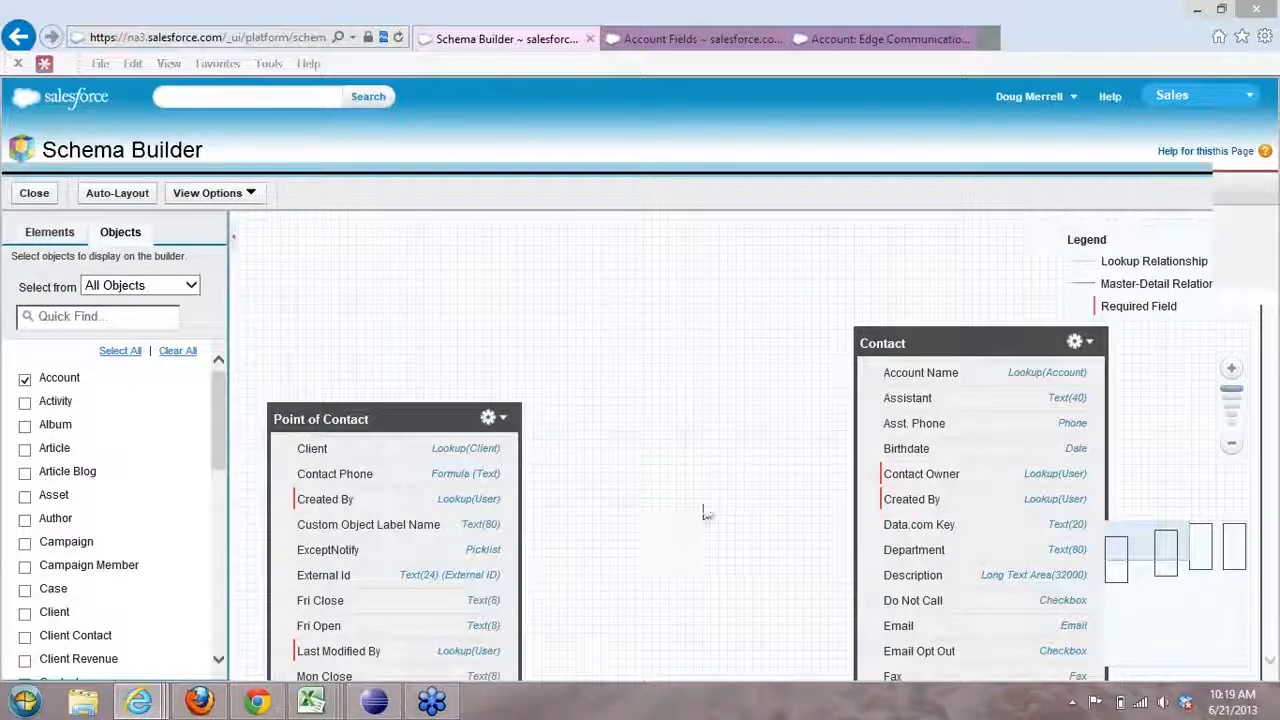
# Step: Examine the relationships of the Opportunity and Point of Contact objects in the schema diagram
pyautogui.click(1233, 443)
pyautogui.click(1236, 448)
pyautogui.click(1236, 450)
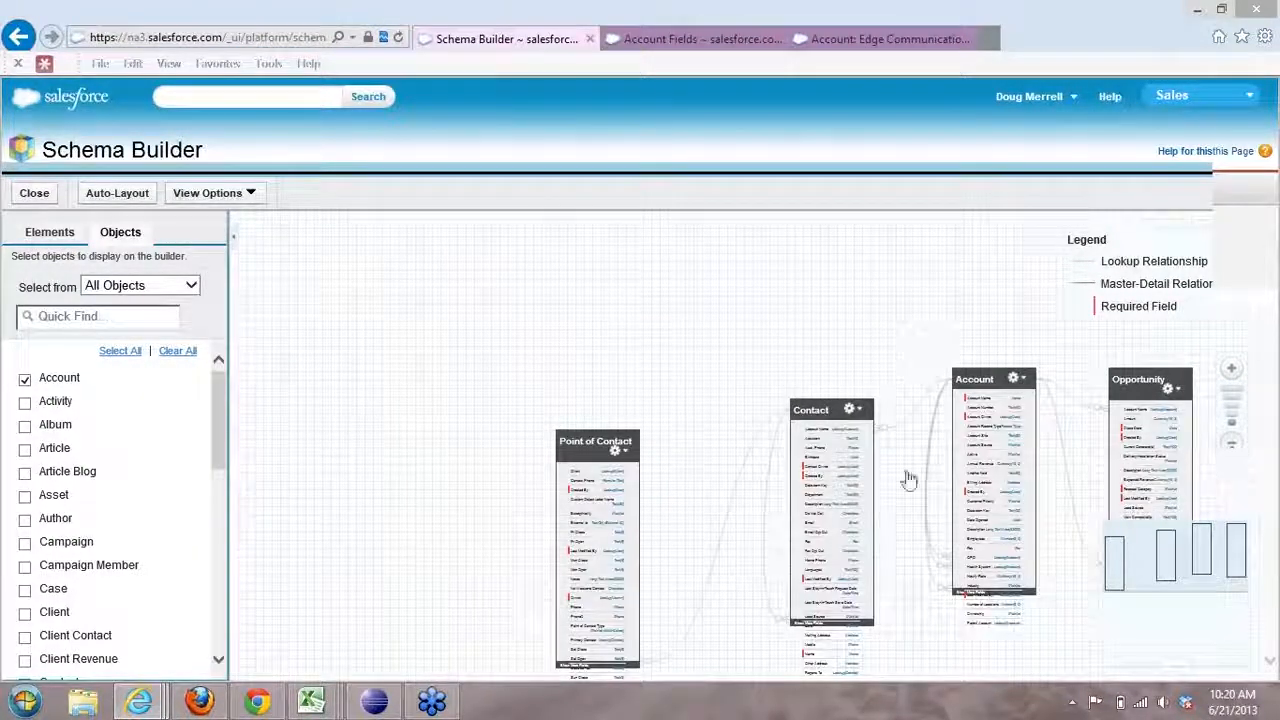
pyautogui.moveTo(769, 334); pyautogui.dragTo(634, 320)
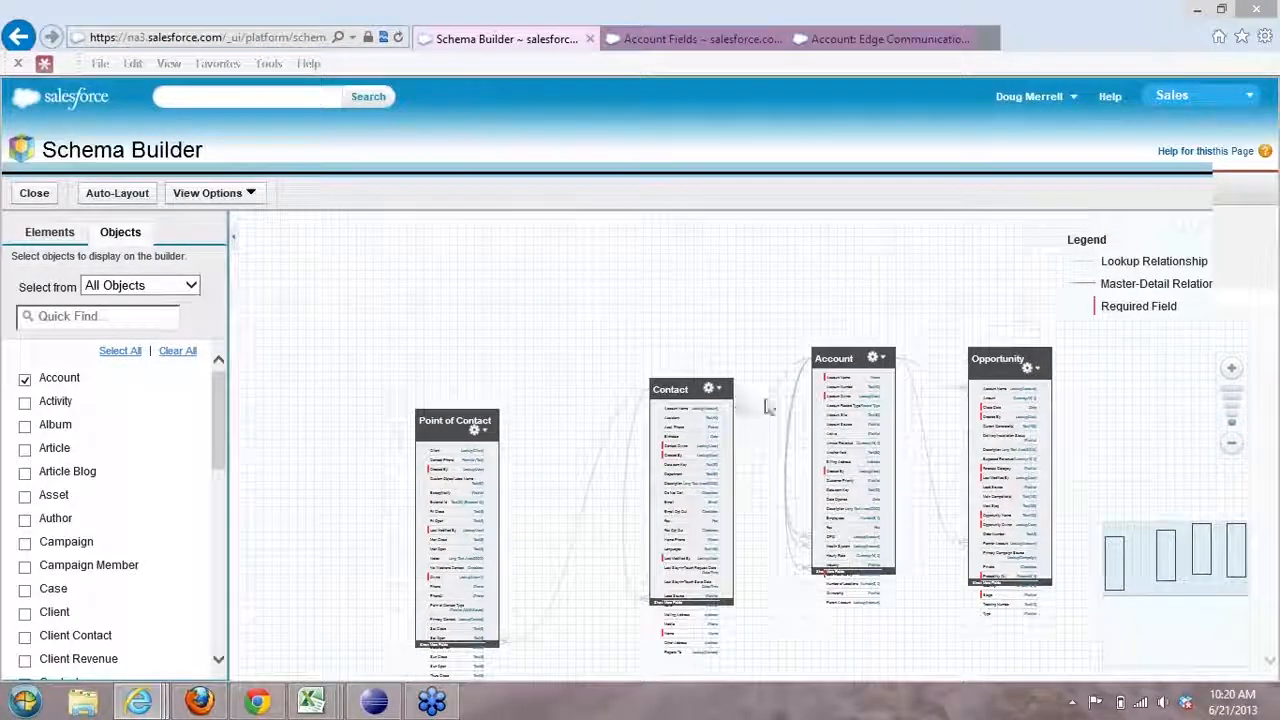
pyautogui.moveTo(771, 415)
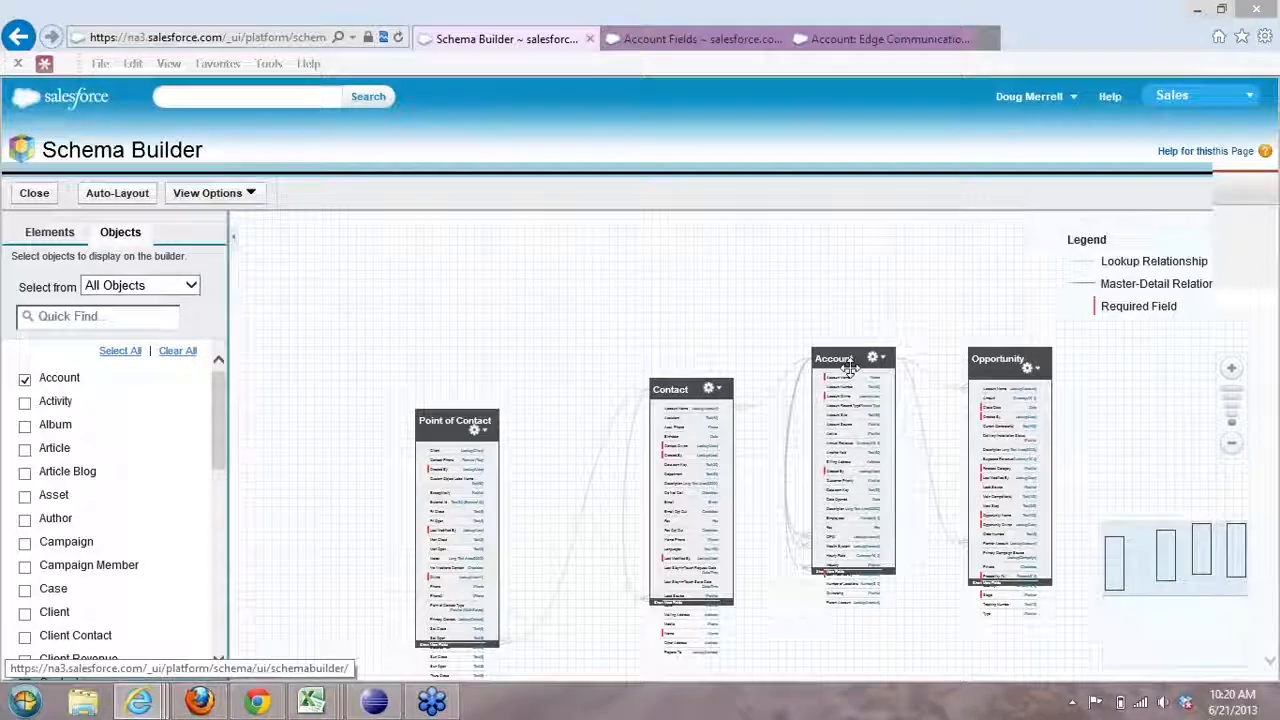
pyautogui.click(990, 368)
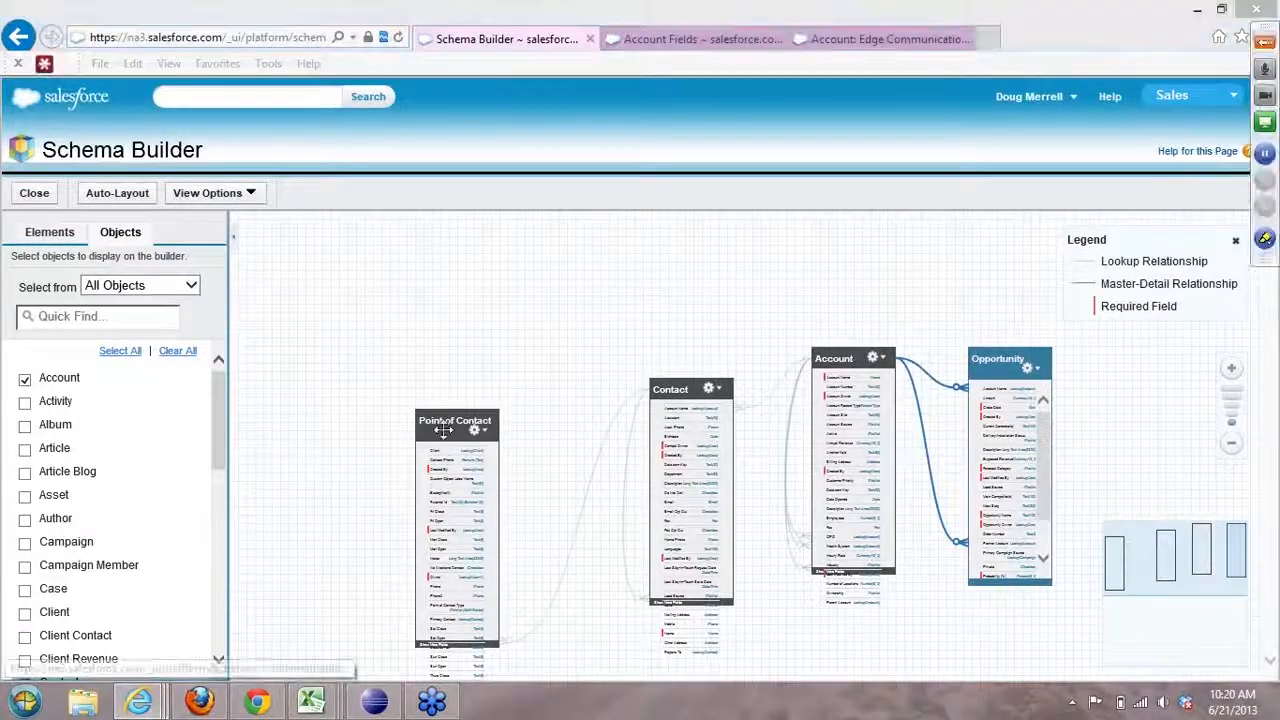
pyautogui.moveTo(444, 421)
pyautogui.mouseDown()
pyautogui.moveTo(449, 380)
pyautogui.moveTo(511, 500)
pyautogui.moveTo(446, 397)
pyautogui.moveTo(450, 462)
pyautogui.moveTo(438, 401)
pyautogui.mouseUp()
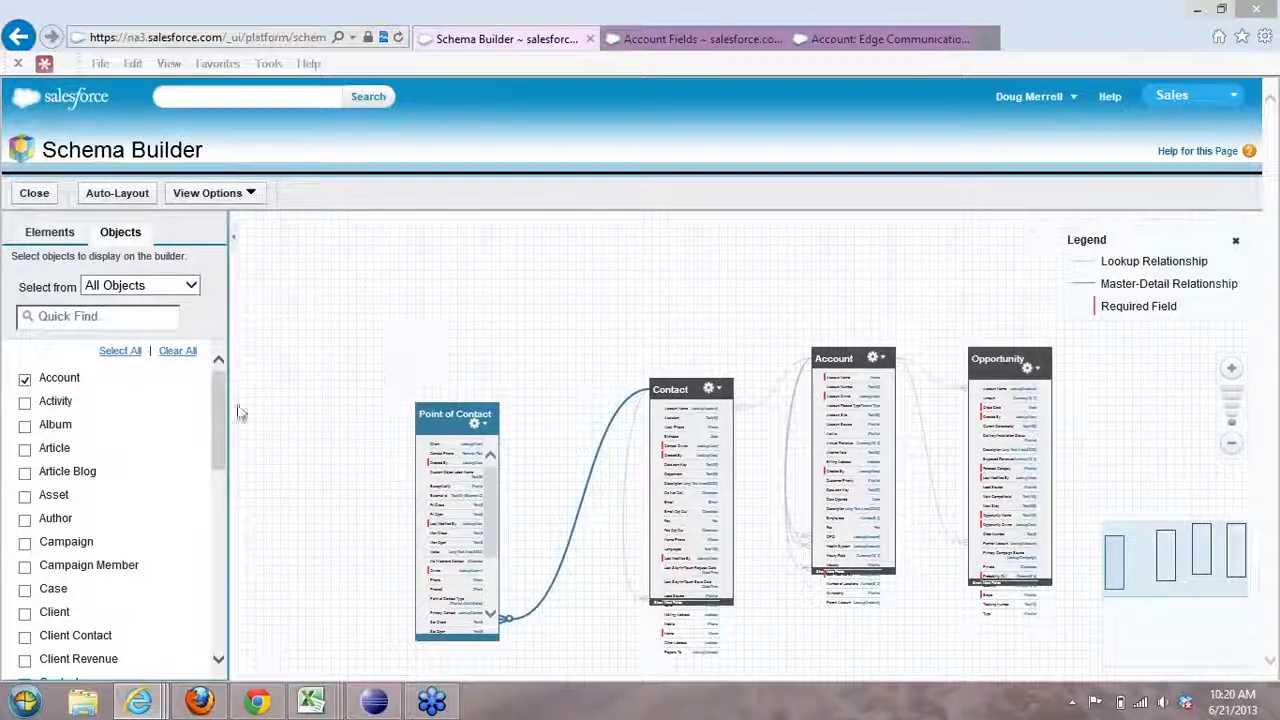
# Step: Show the Client object in the diagram to view its relationships, and hide it again
pyautogui.scroll(-2, 218, 420)
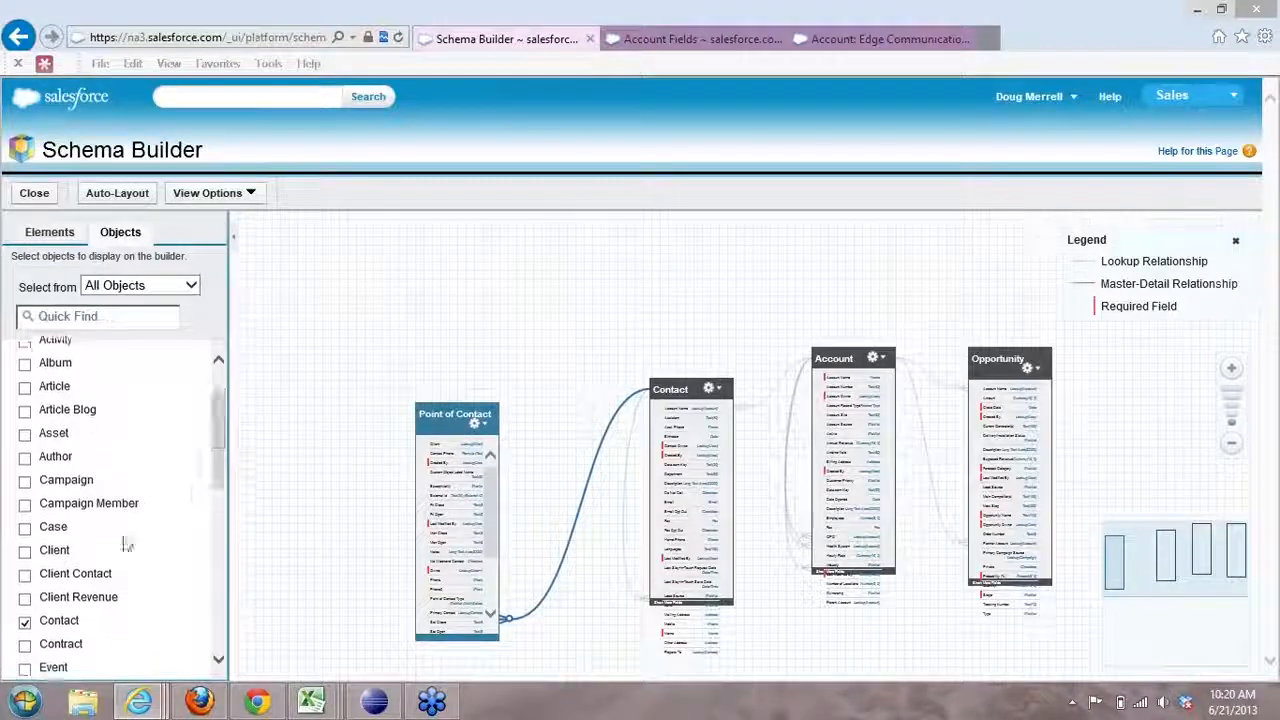
pyautogui.click(25, 552)
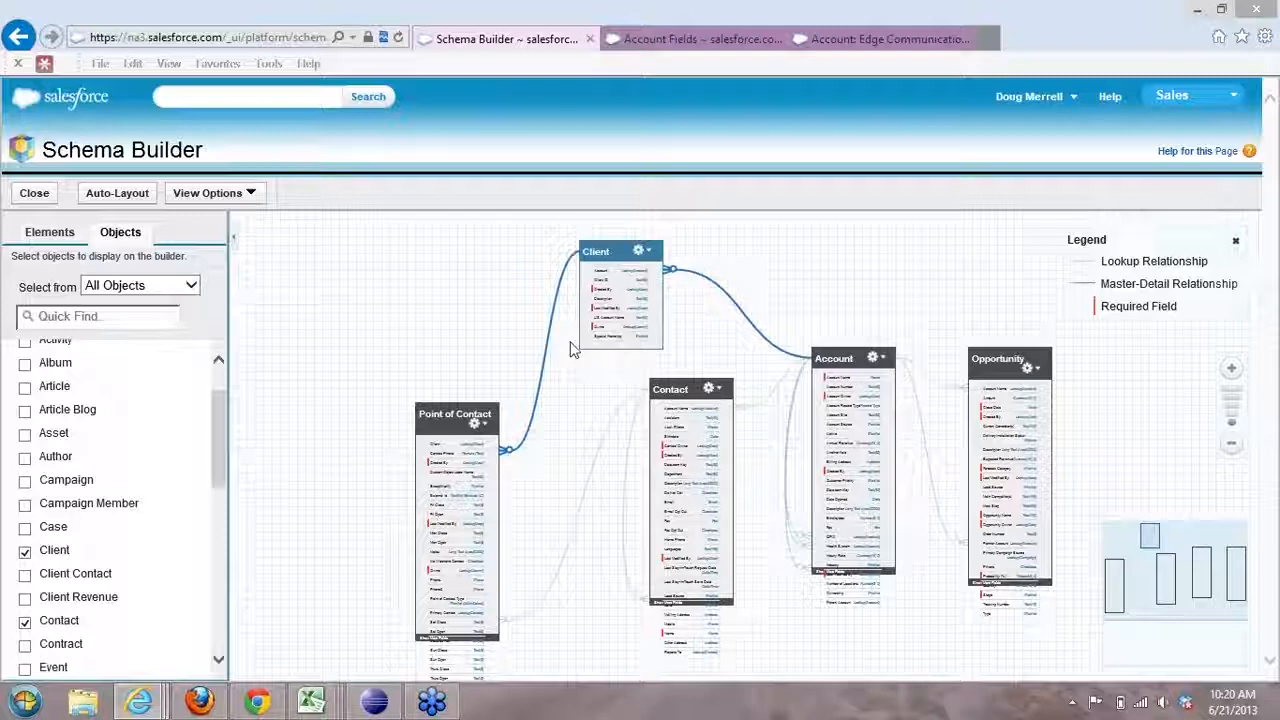
pyautogui.click(45, 551)
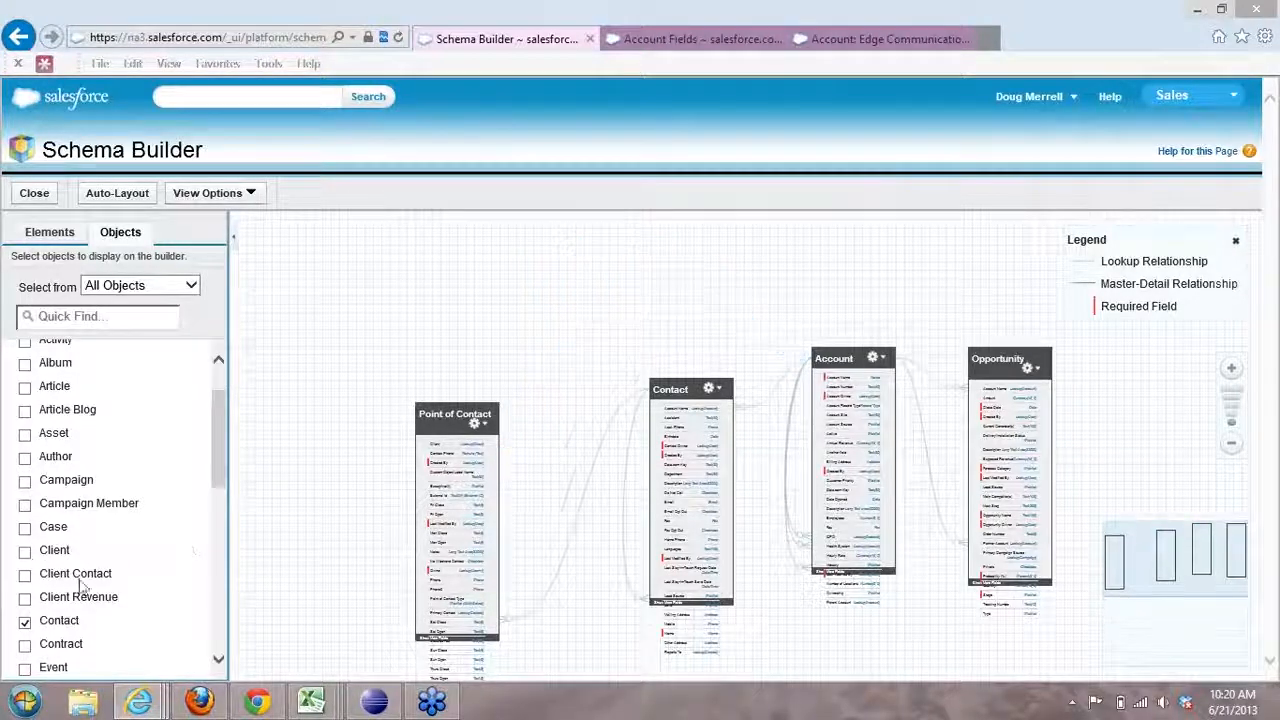
# Step: Hide the Contact, Opportunity and Point of Contact objects and show the Job object alongside Account
pyautogui.click(25, 621)
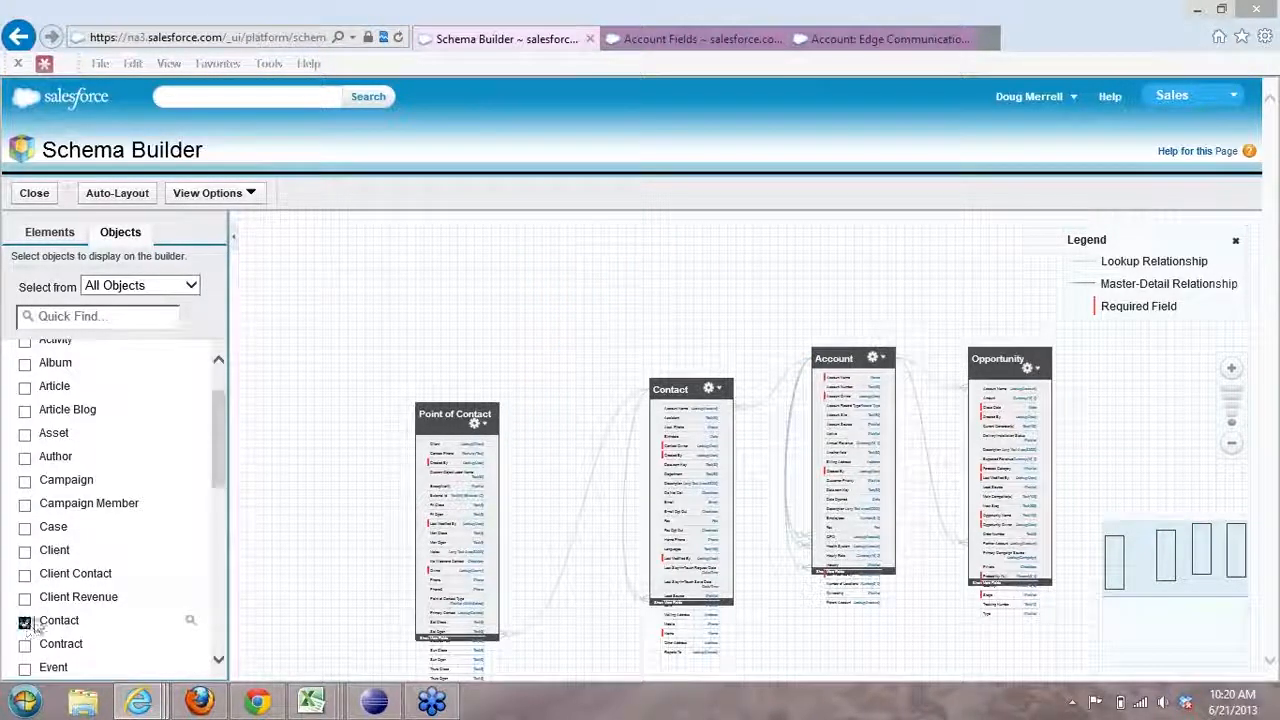
pyautogui.moveTo(217, 472); pyautogui.dragTo(229, 608)
pyautogui.click(25, 531)
pyautogui.click(25, 600)
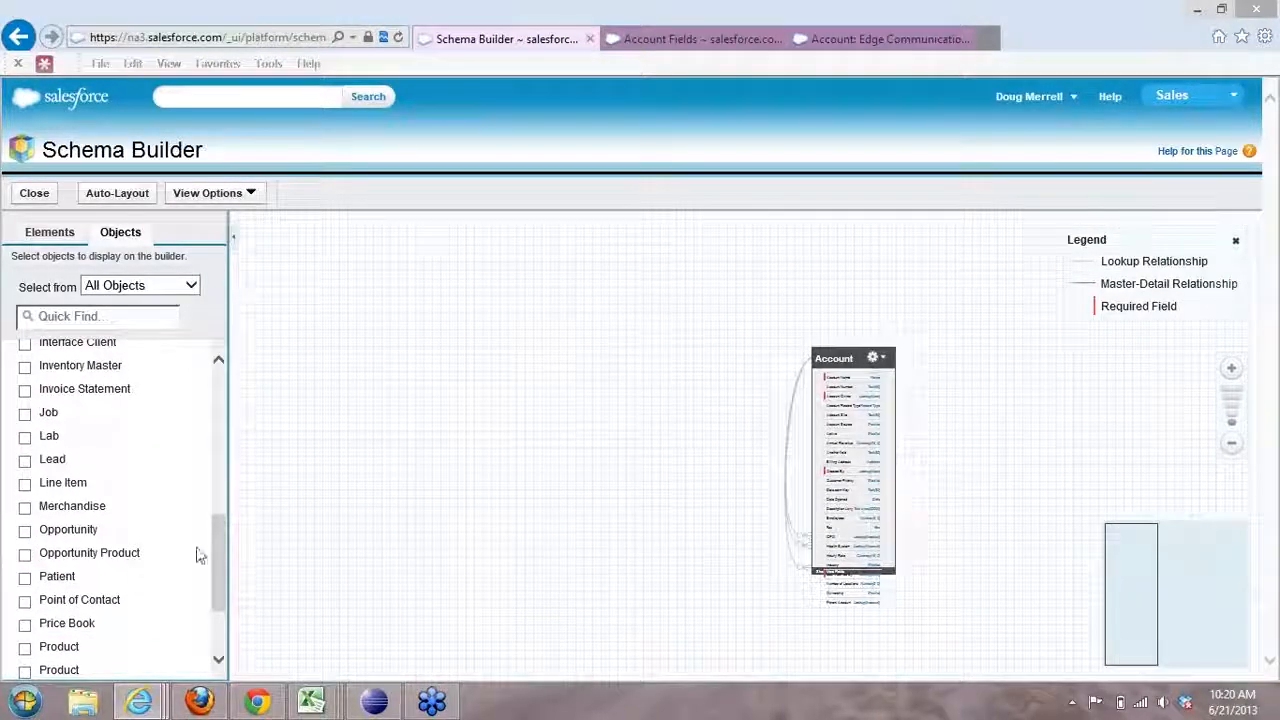
pyautogui.click(25, 413)
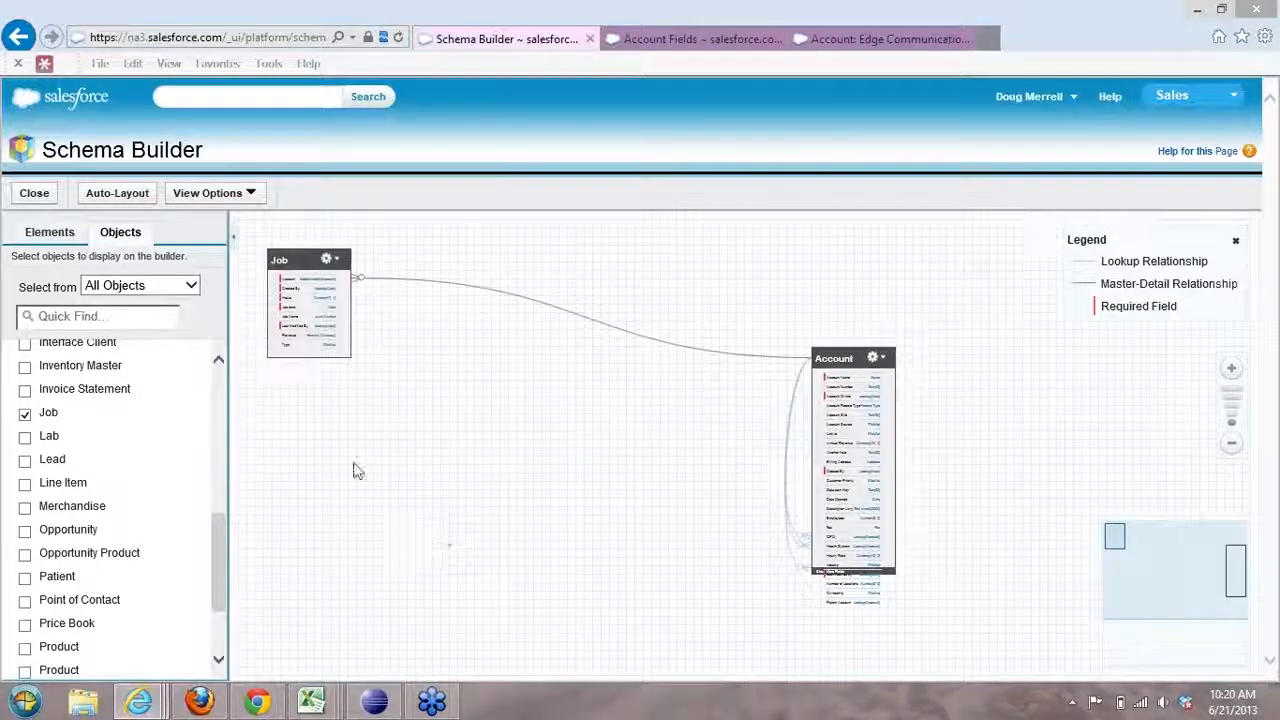
# Step: Move the Job object closer to Account in the diagram and examine the relationship and fields of both objects
pyautogui.moveTo(308, 268); pyautogui.dragTo(563, 404)
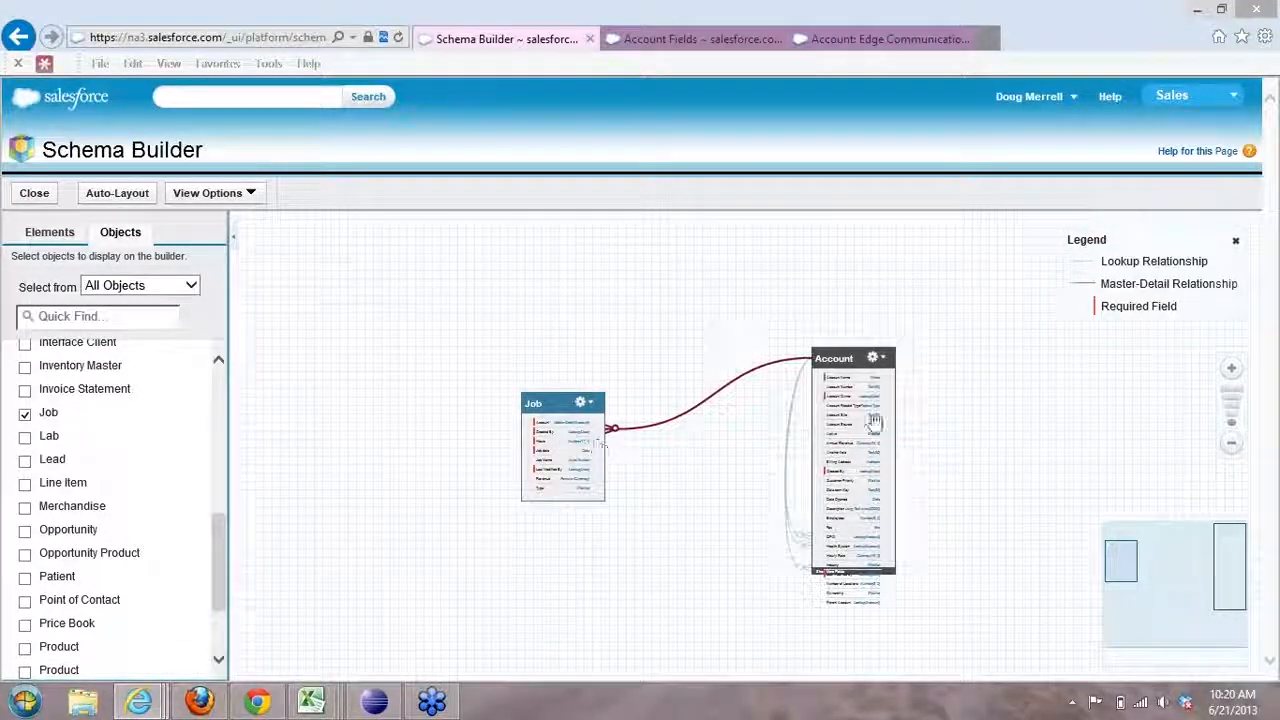
pyautogui.click(1231, 369)
pyautogui.click(1231, 369)
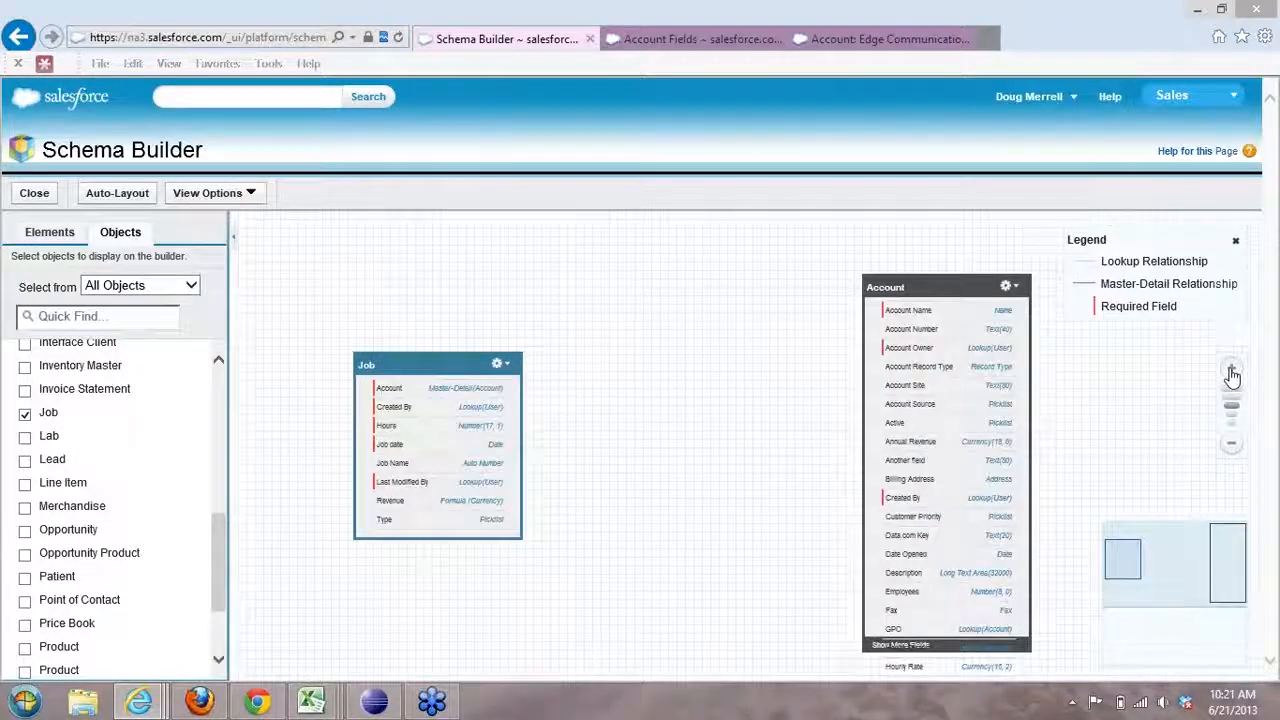
pyautogui.click(1231, 370)
pyautogui.moveTo(595, 474); pyautogui.dragTo(712, 464)
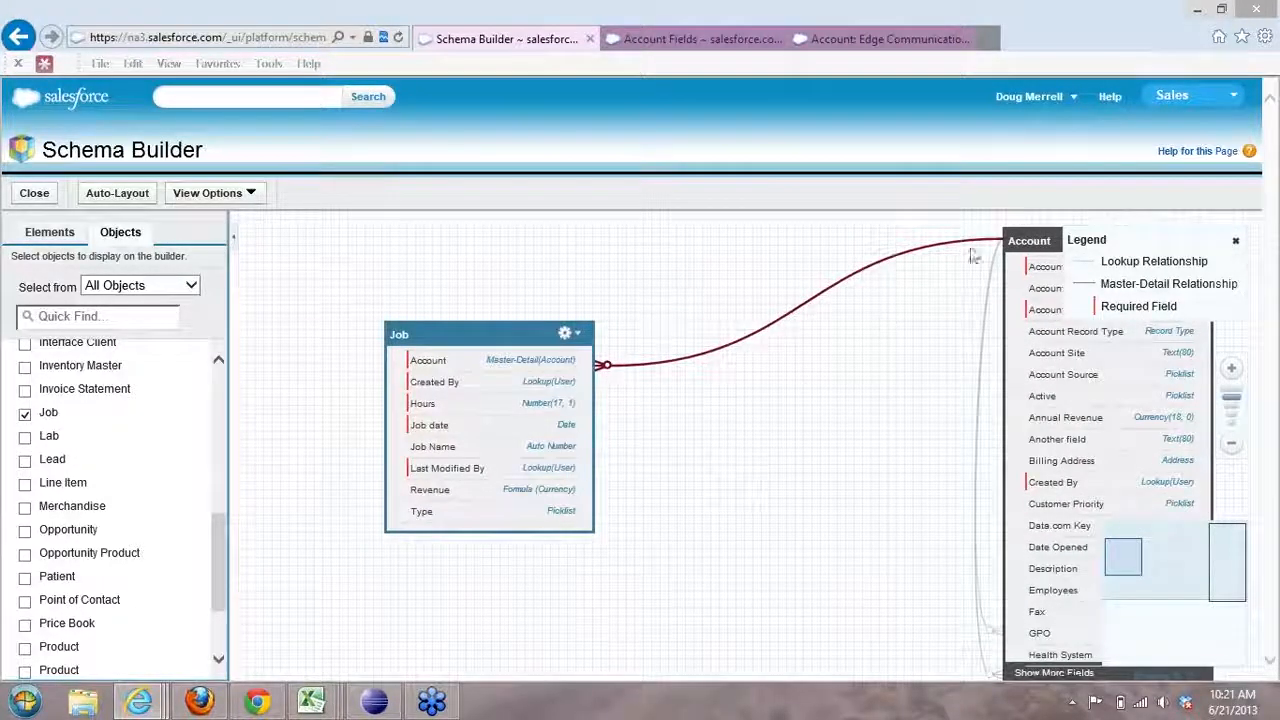
pyautogui.moveTo(871, 574); pyautogui.dragTo(743, 571)
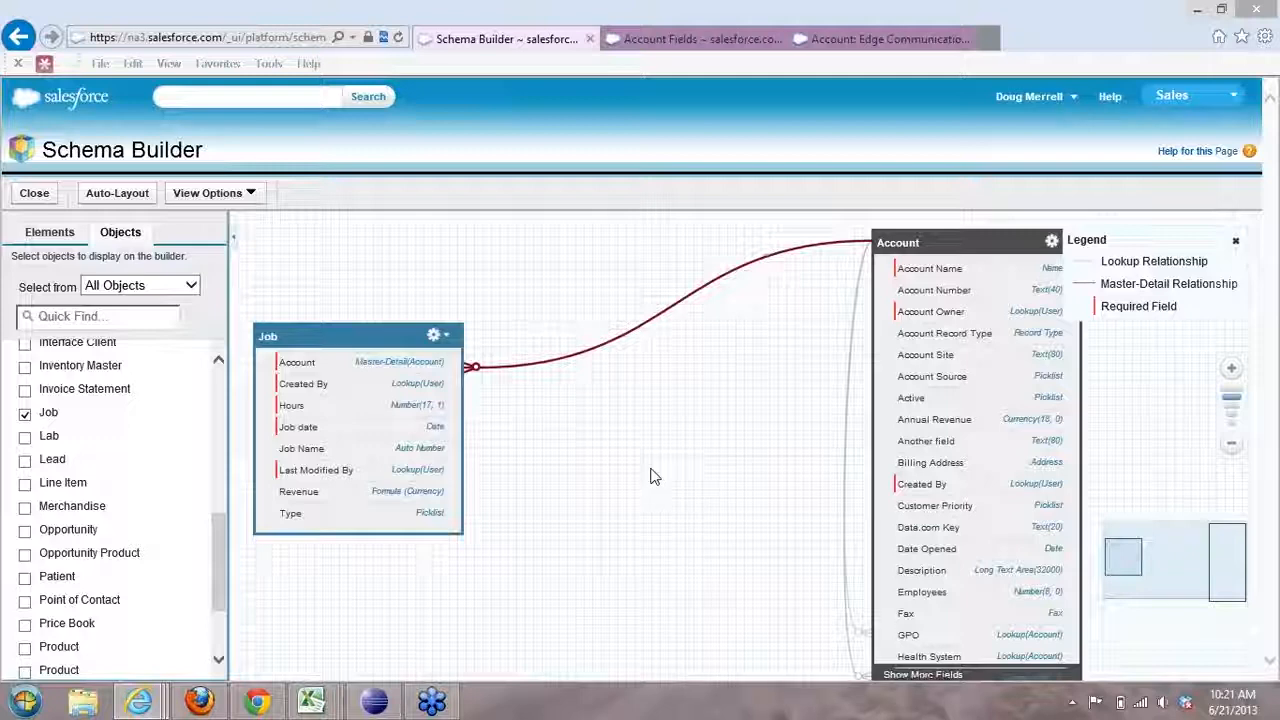
pyautogui.scroll(-2, 655, 470)
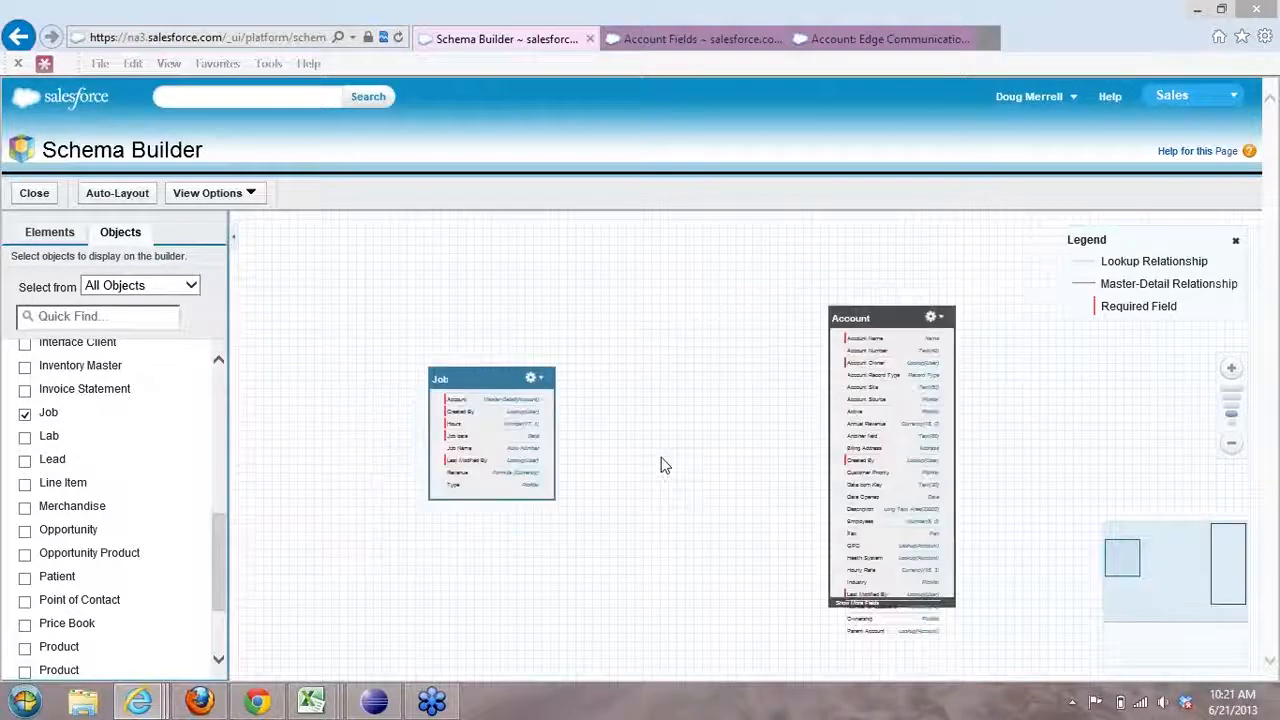